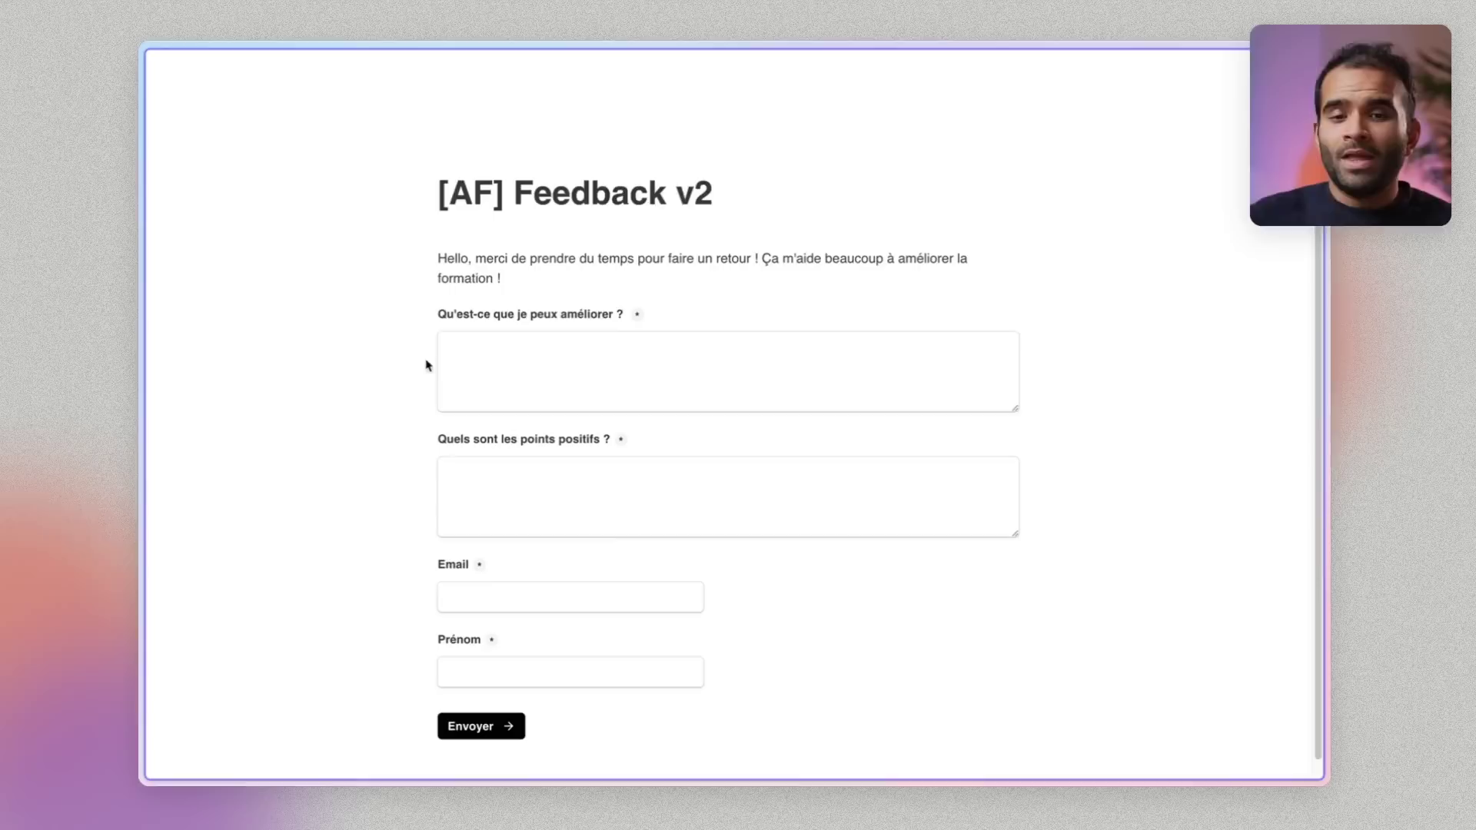
Scroll through the empty Tally feedback form, focusing and then leaving the first answer box
click(576, 339)
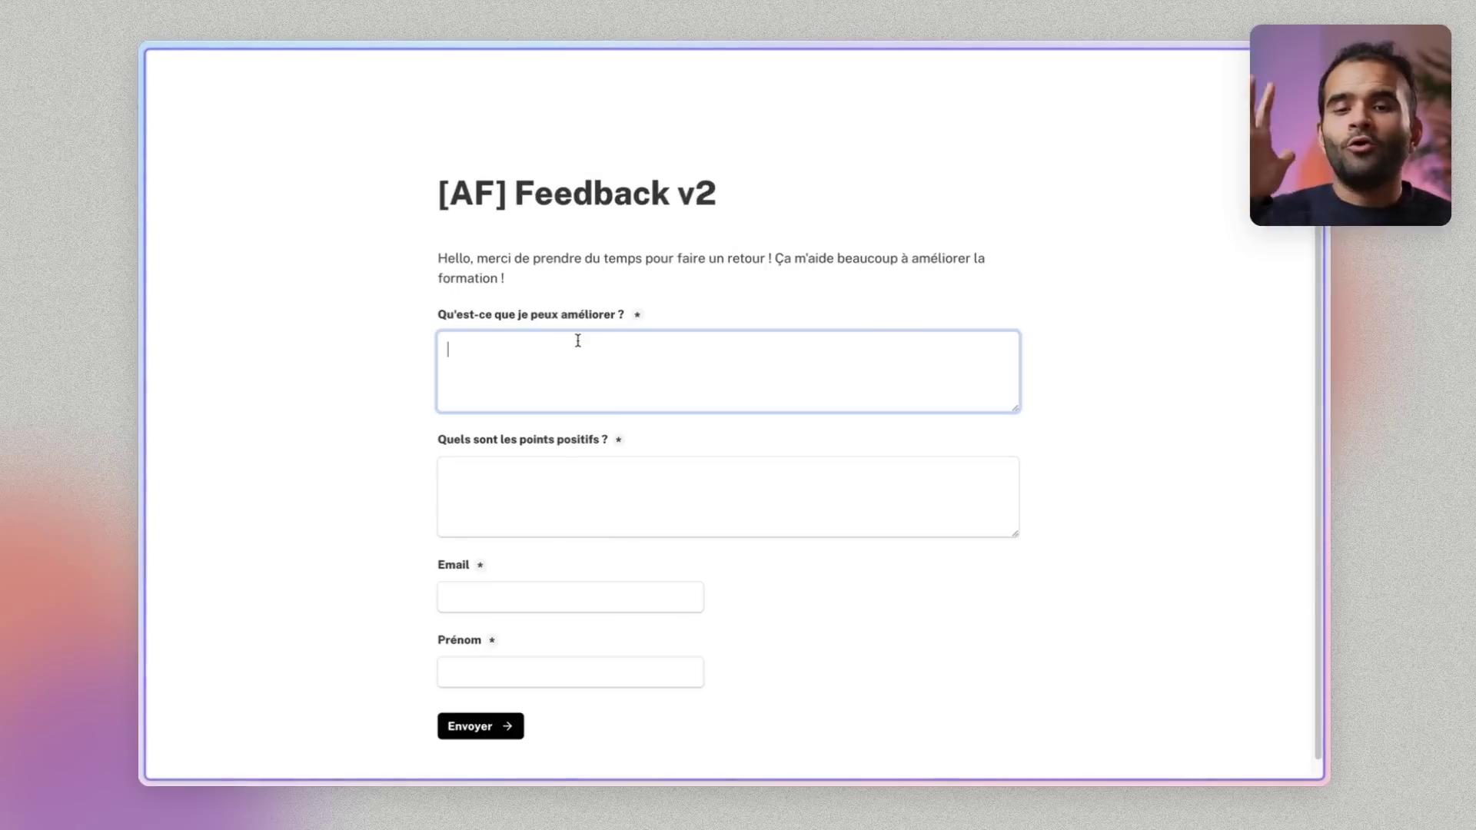
scroll(436, 176, down, 1)
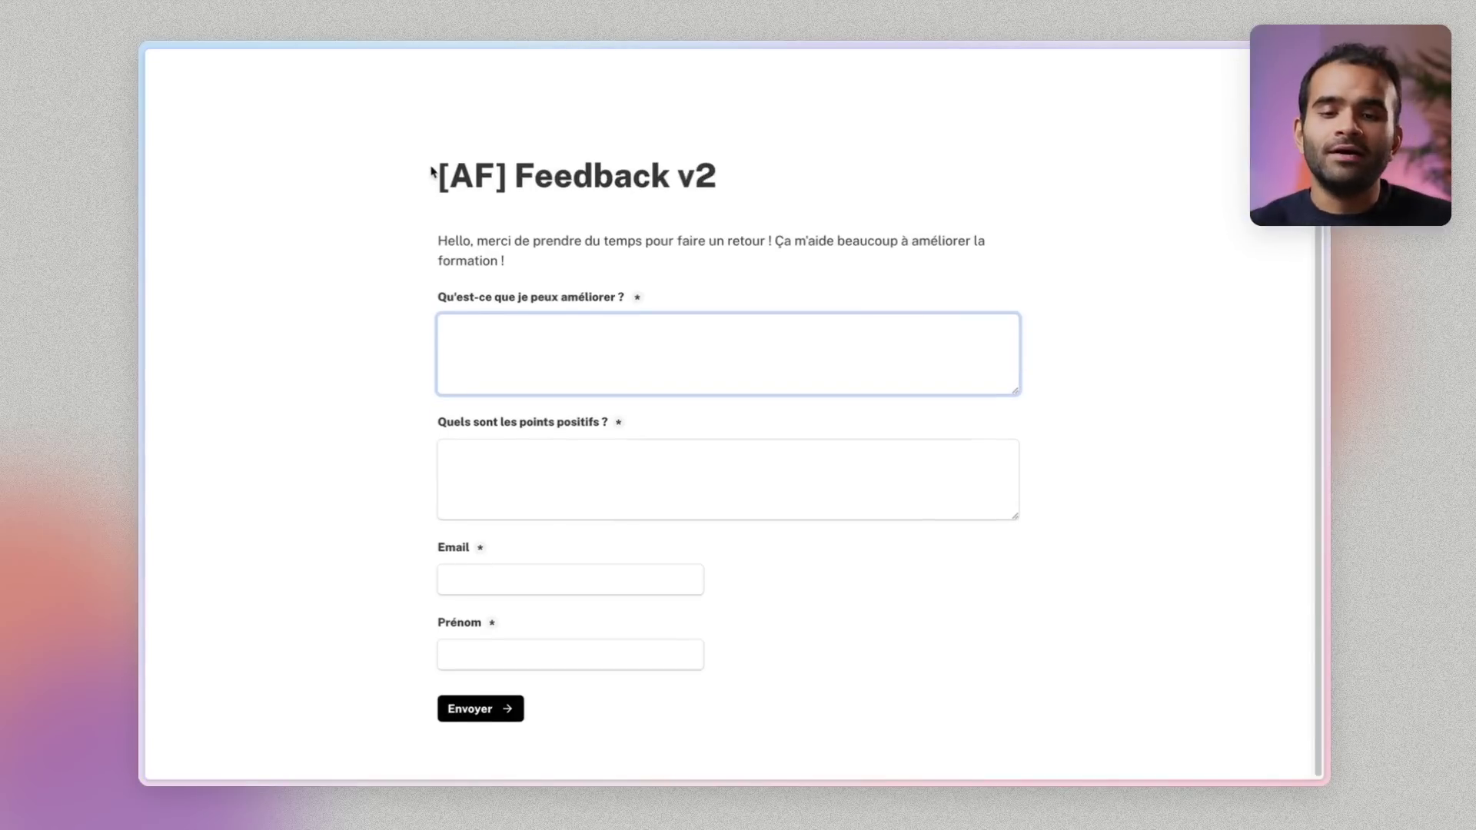
click(686, 205)
scroll(734, 201, down, 2)
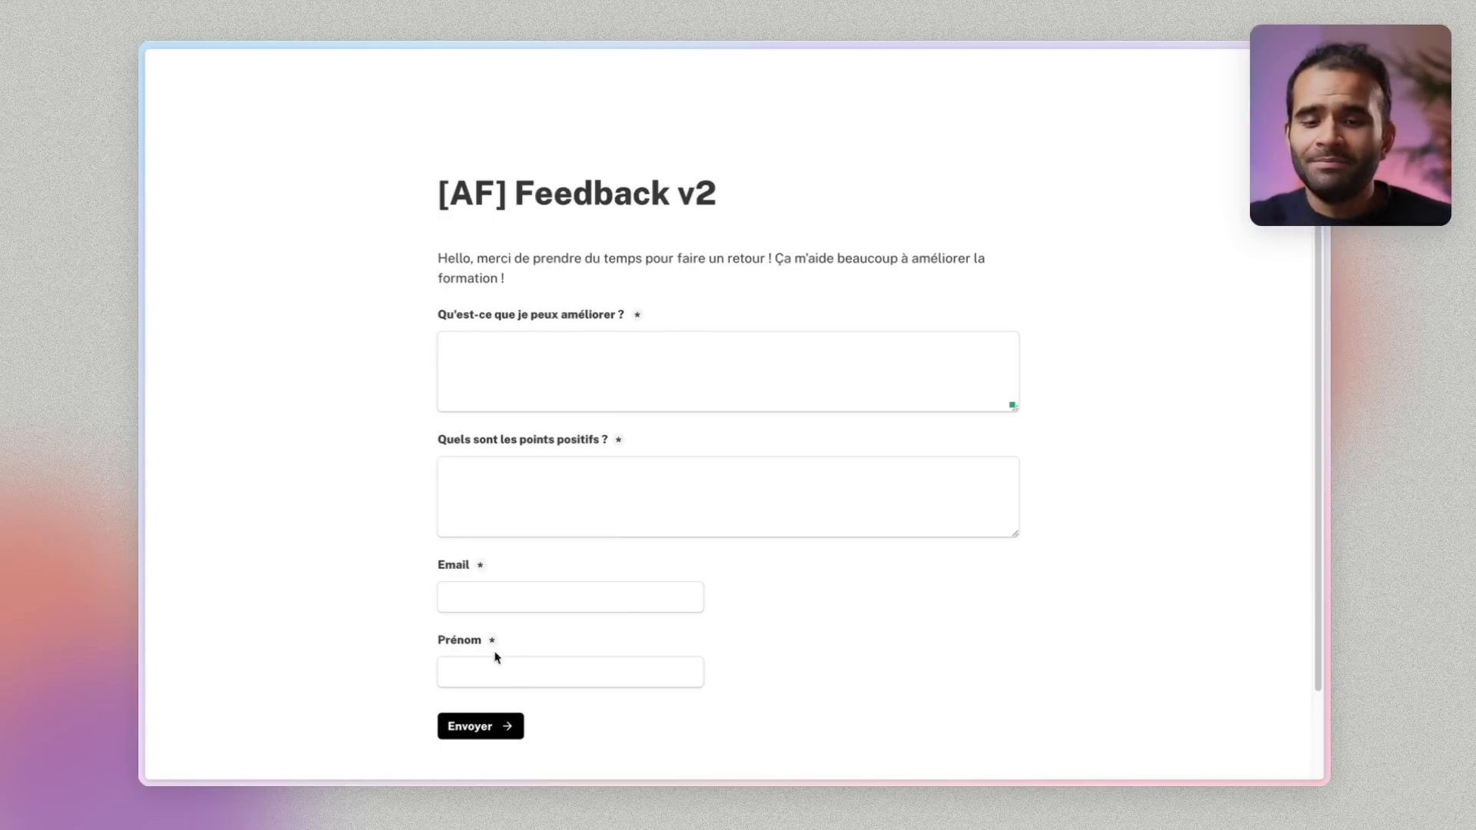
Nudge the Tally module and review the GPT-3 prompt, highlighting 'ce que tu pourrai améliorer'
scroll(496, 657, down, 1)
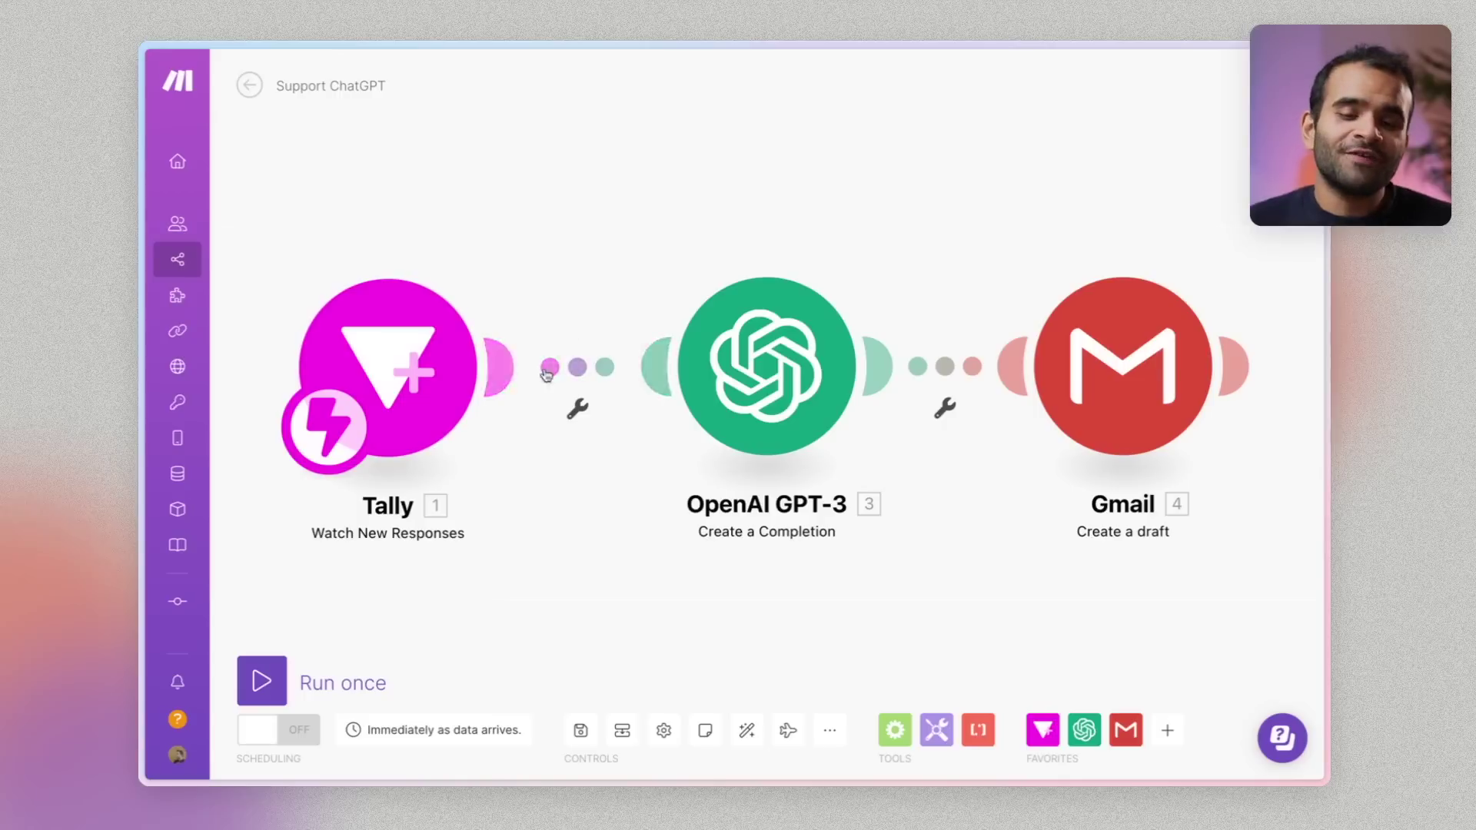
drag(392, 362, 370, 397)
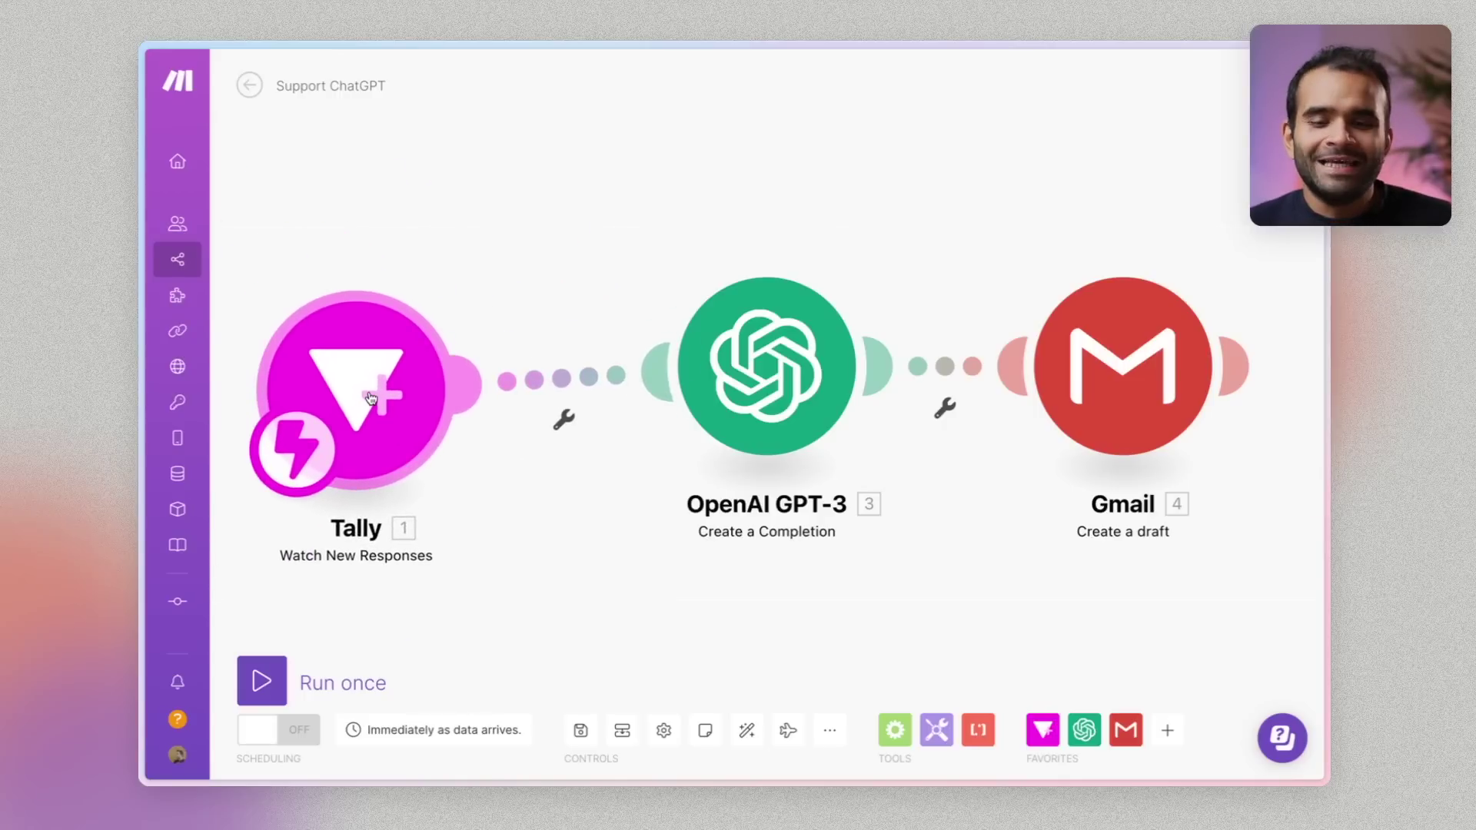
click(773, 374)
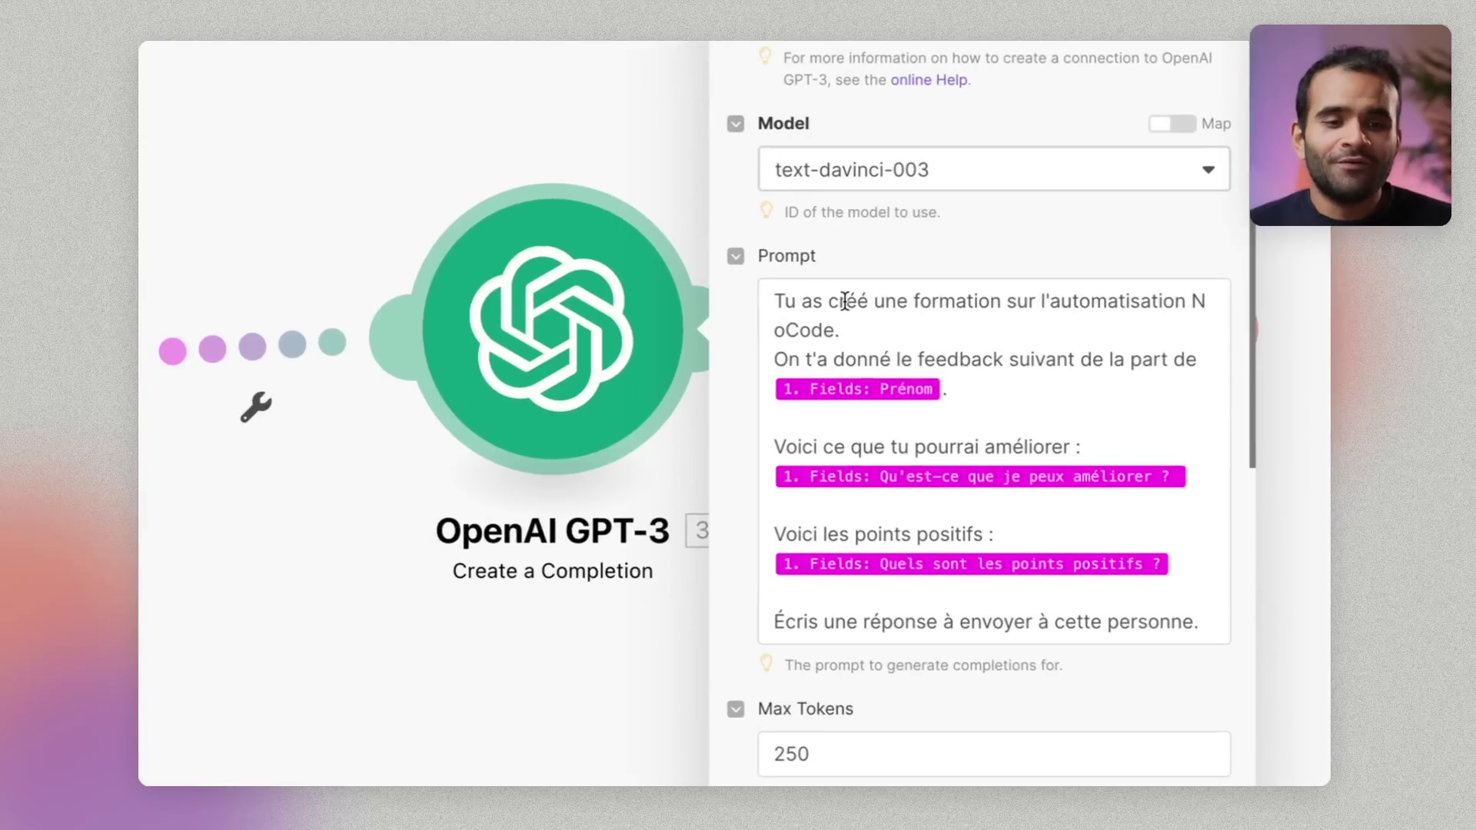
drag(844, 302, 1073, 302)
click(1107, 321)
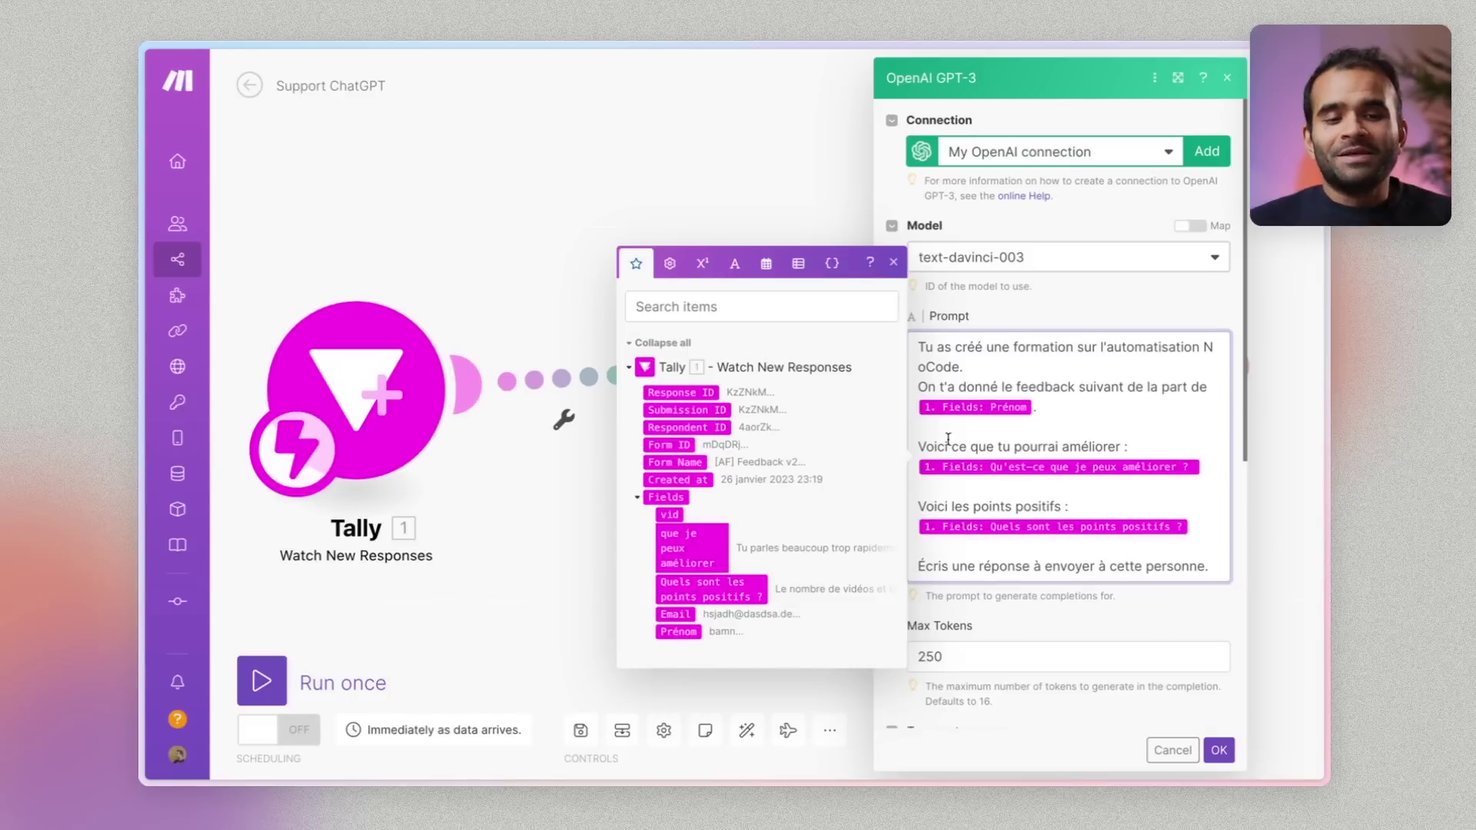
drag(959, 444, 1114, 450)
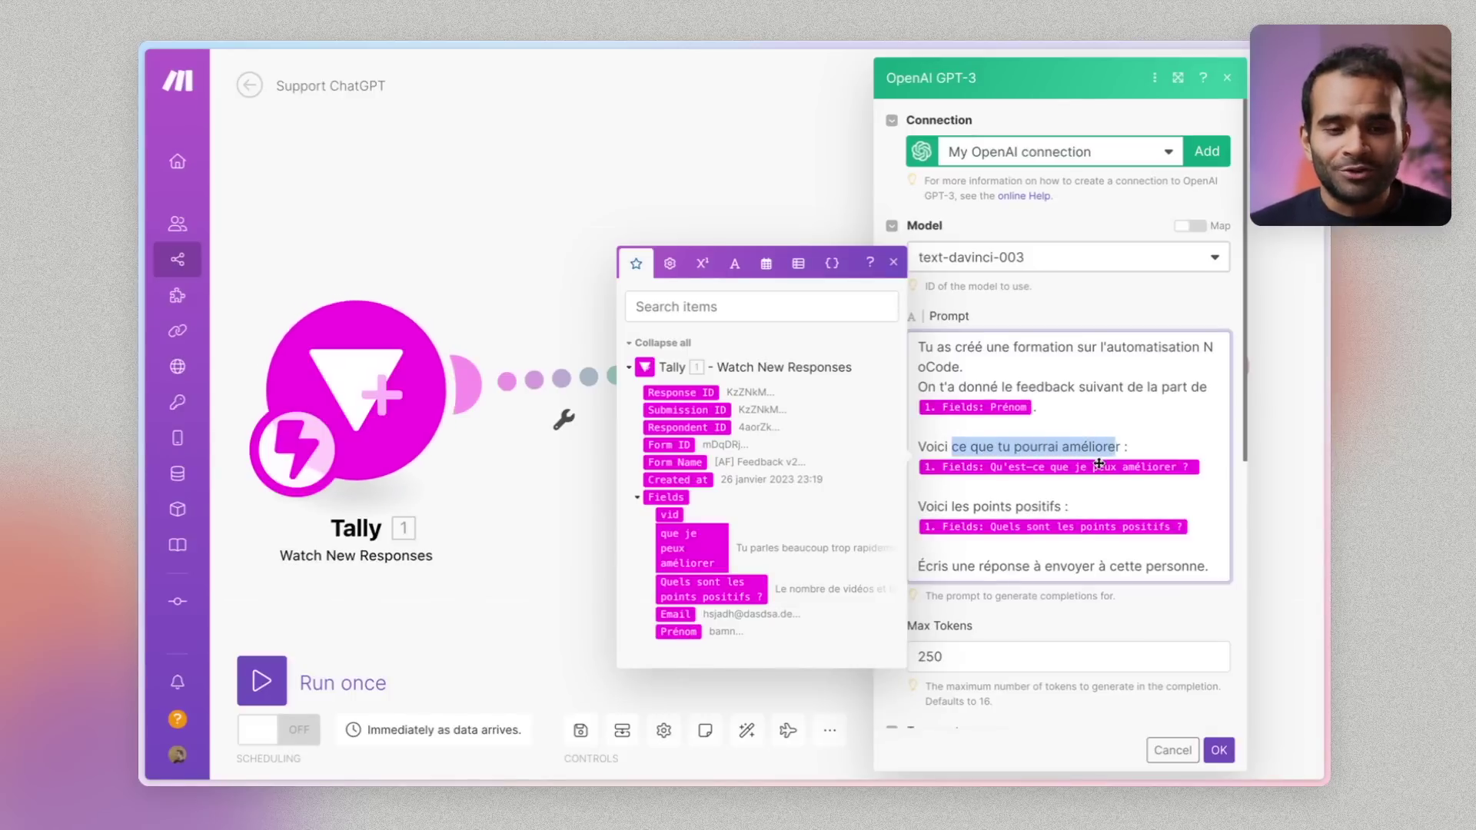
mouse_move(1100, 463)
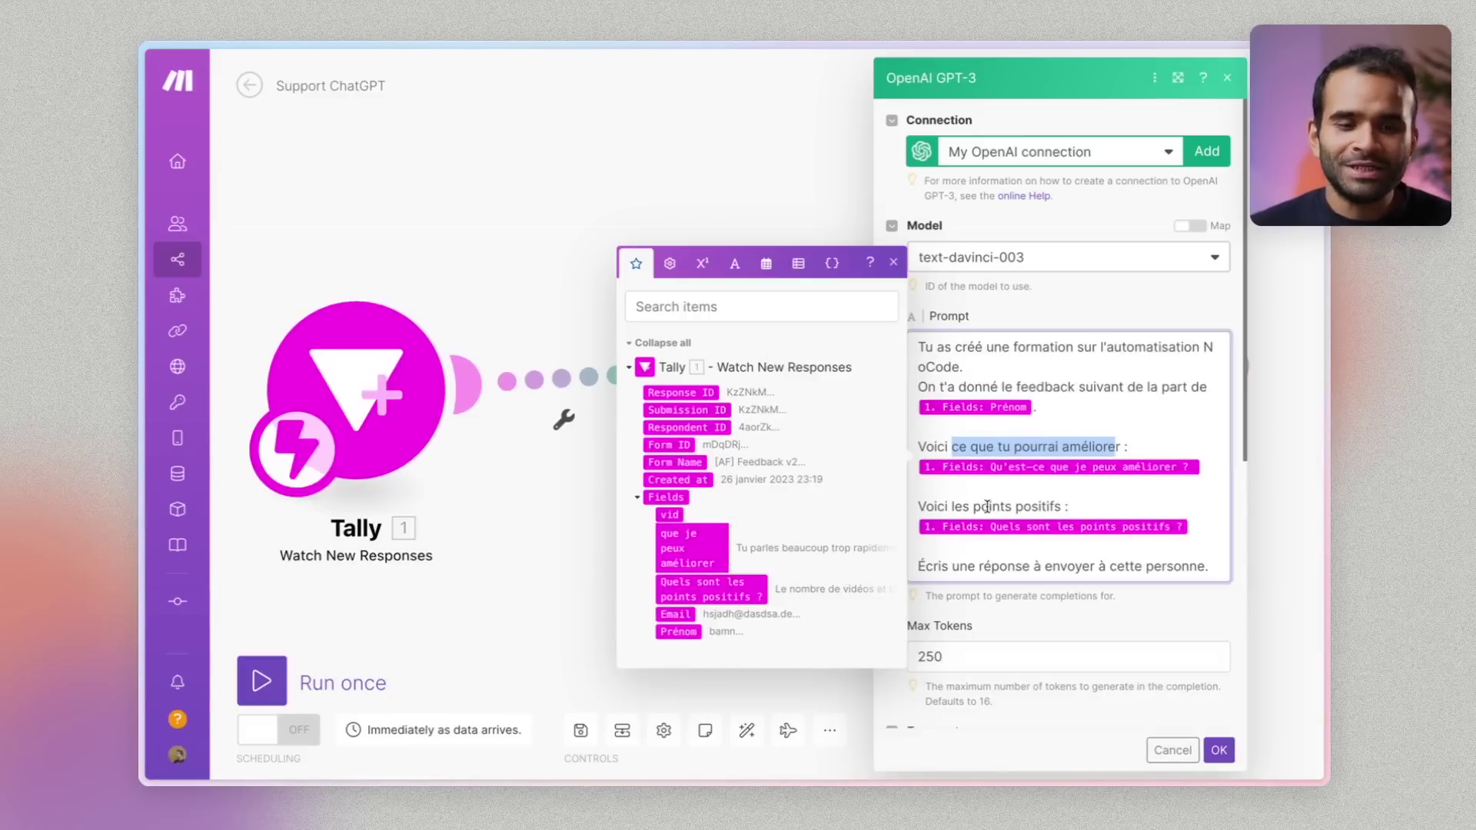
Review the prompt's final instruction line and the 250 Max Tokens limit, then close the settings
scroll(999, 492, down, 1)
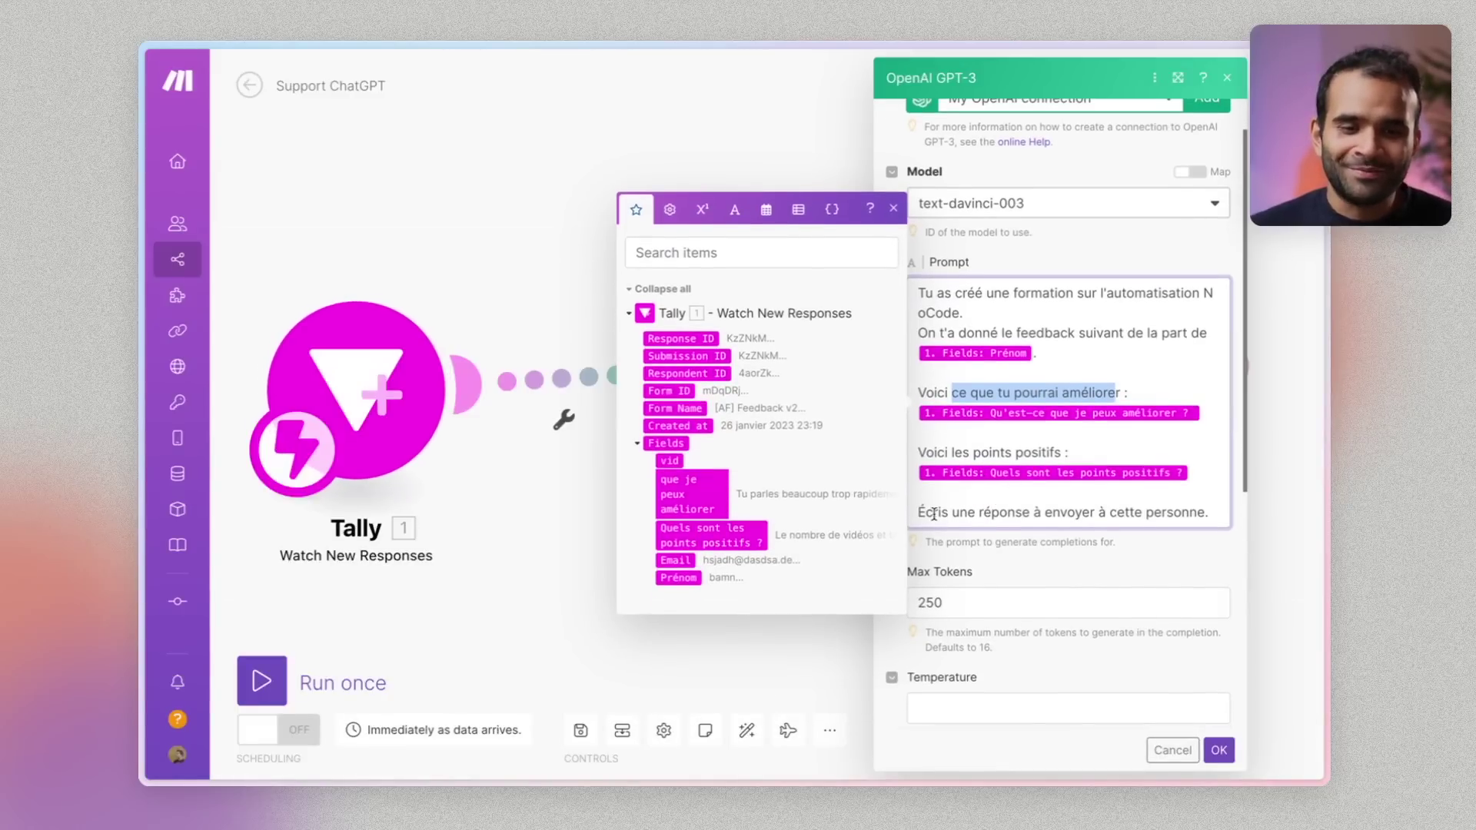
drag(927, 512, 1169, 509)
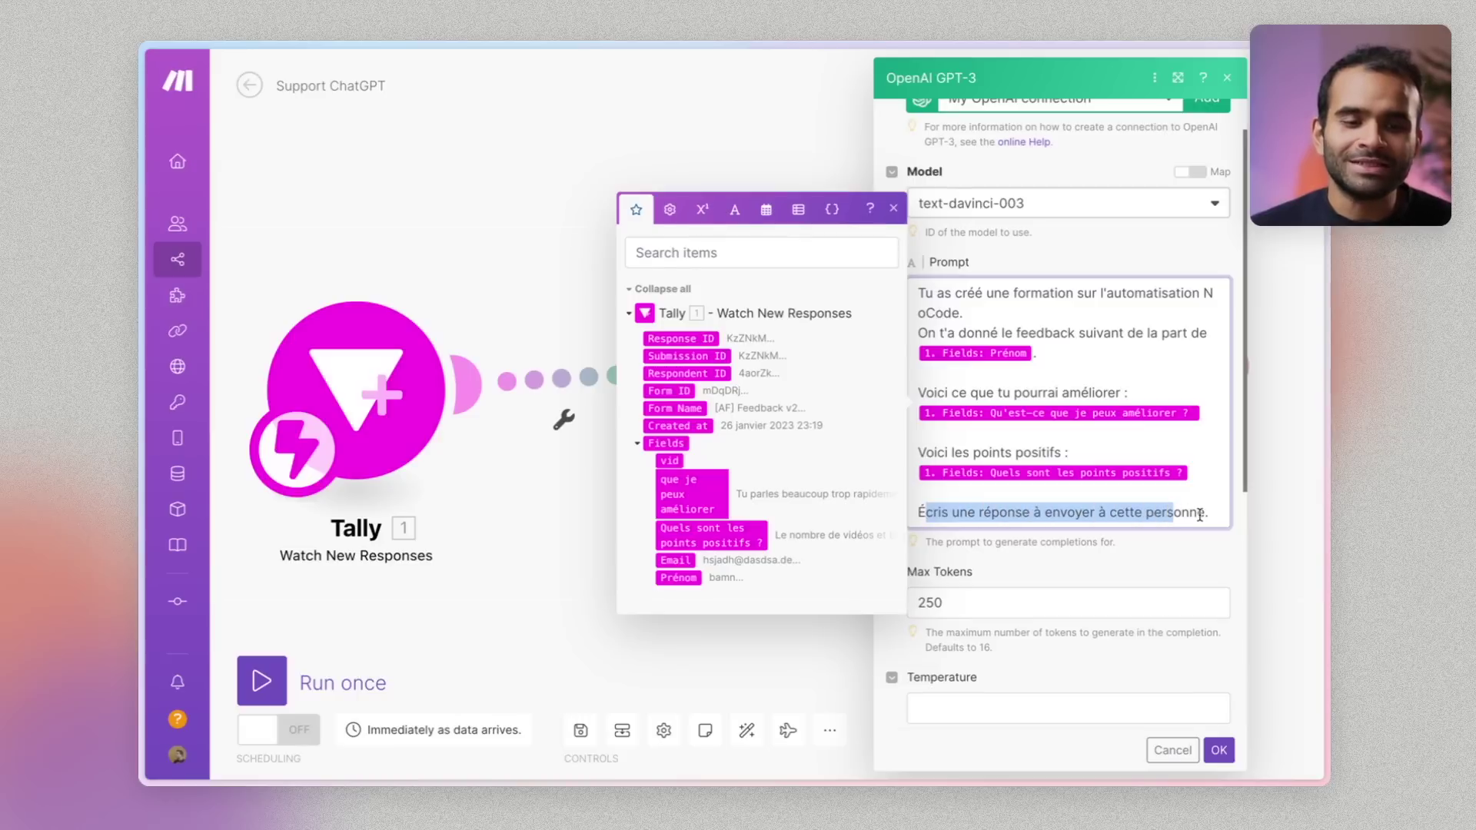
click(1198, 513)
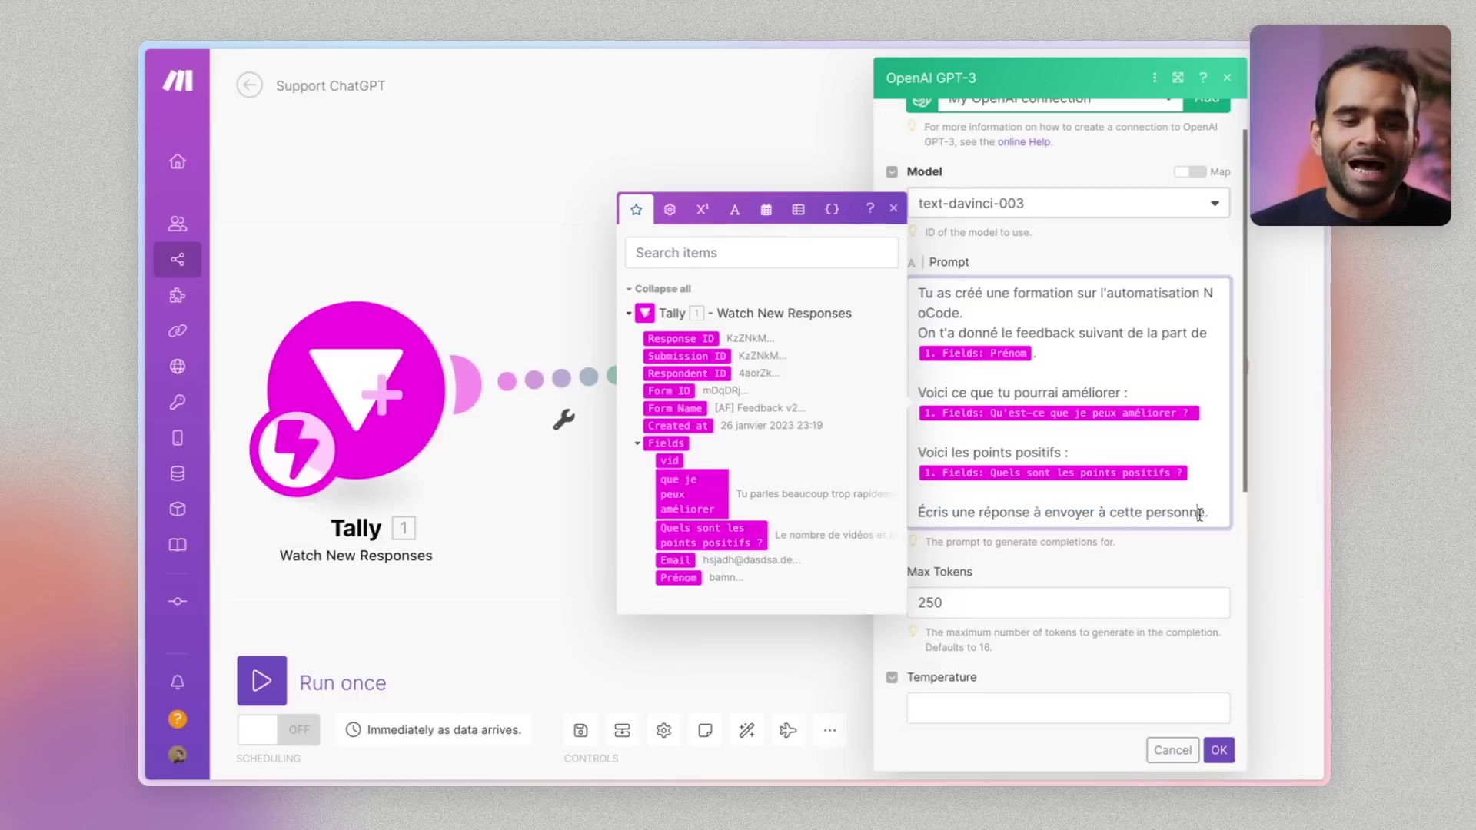
click(942, 599)
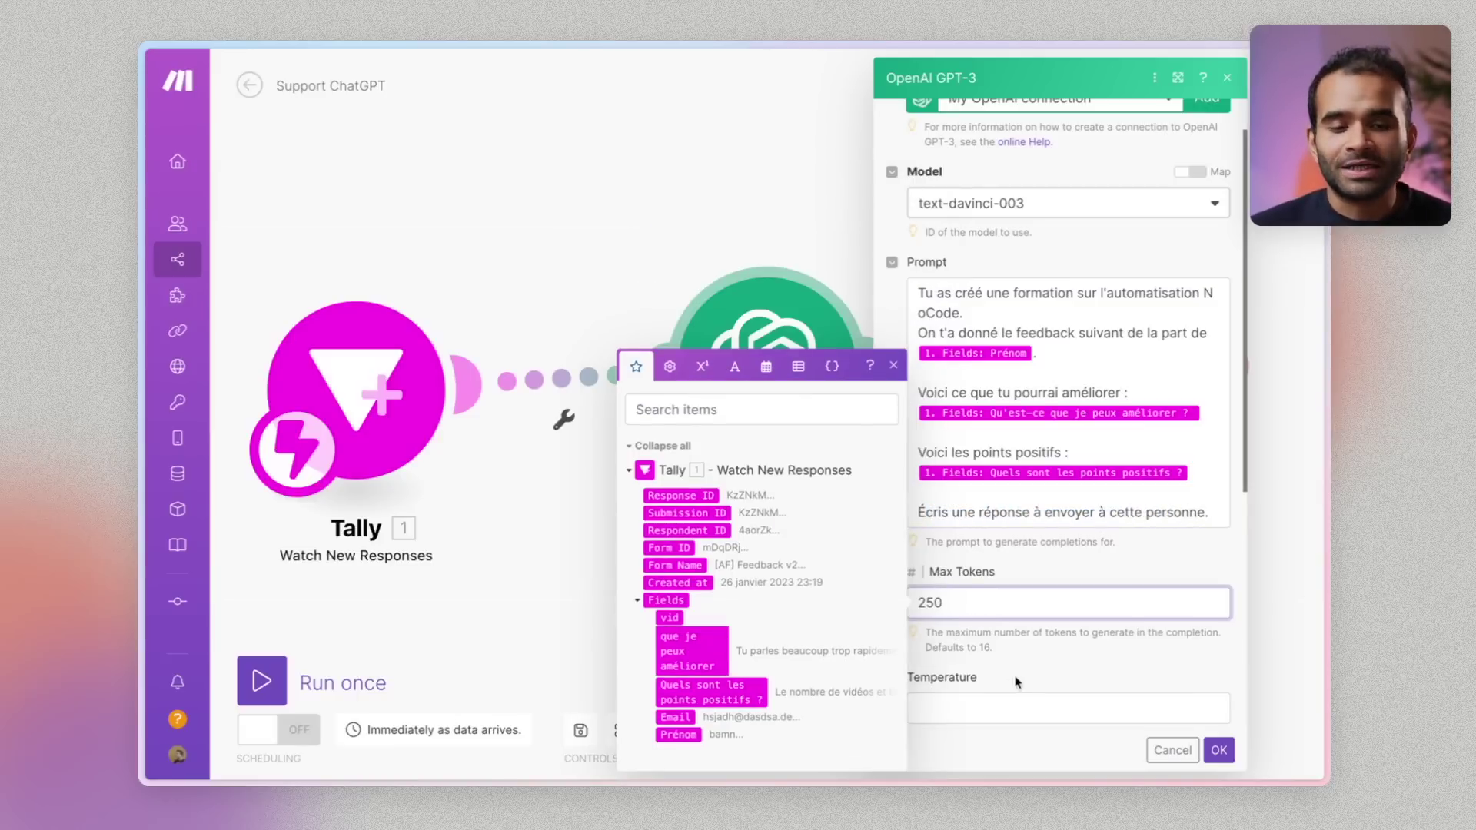
click(1086, 692)
click(1219, 750)
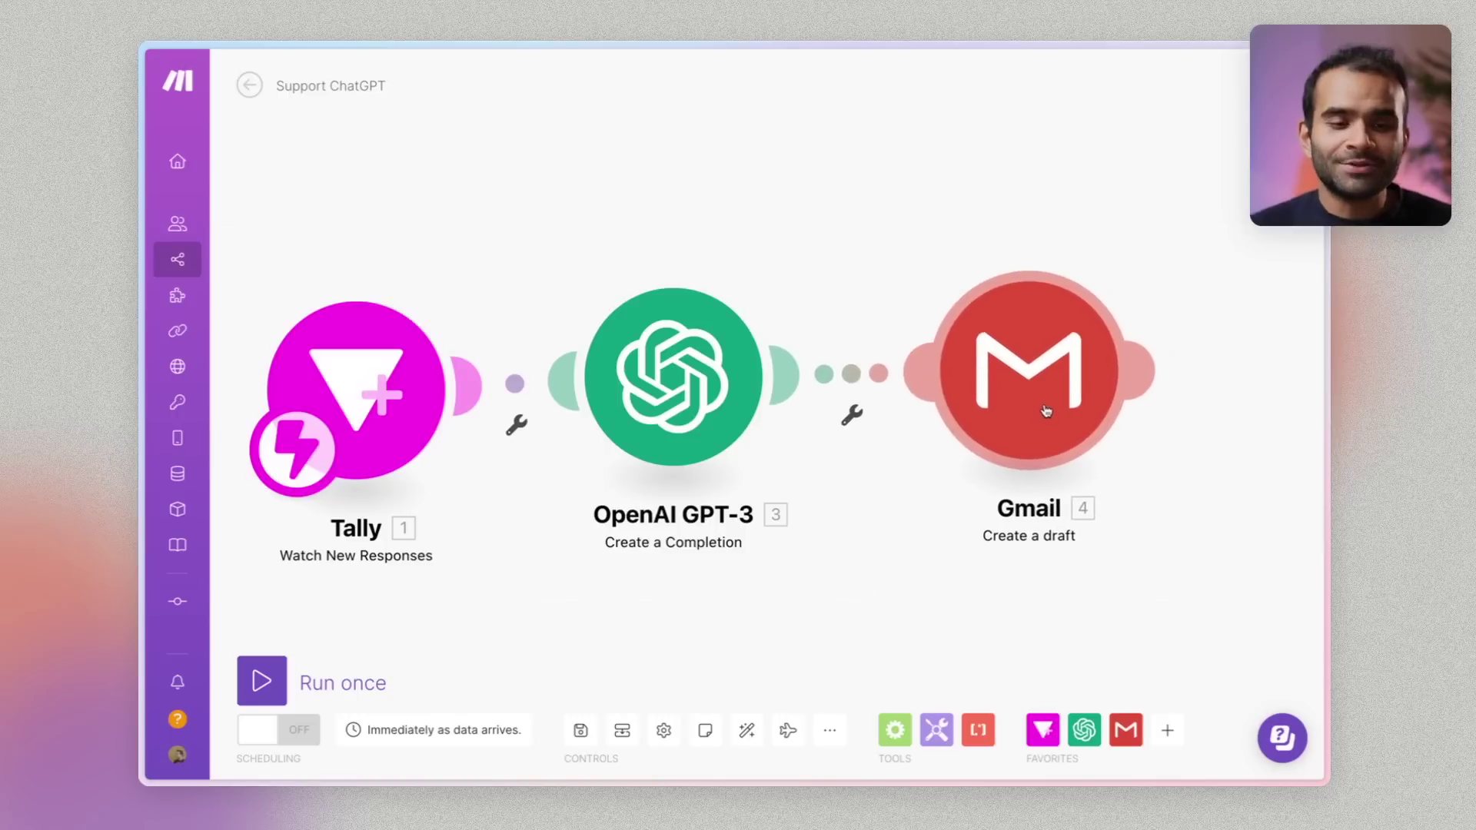
Inspect the Gmail draft's 'Merci pour ton feedback' subject, content mapping and recipient, expanding Choices[]
click(1046, 411)
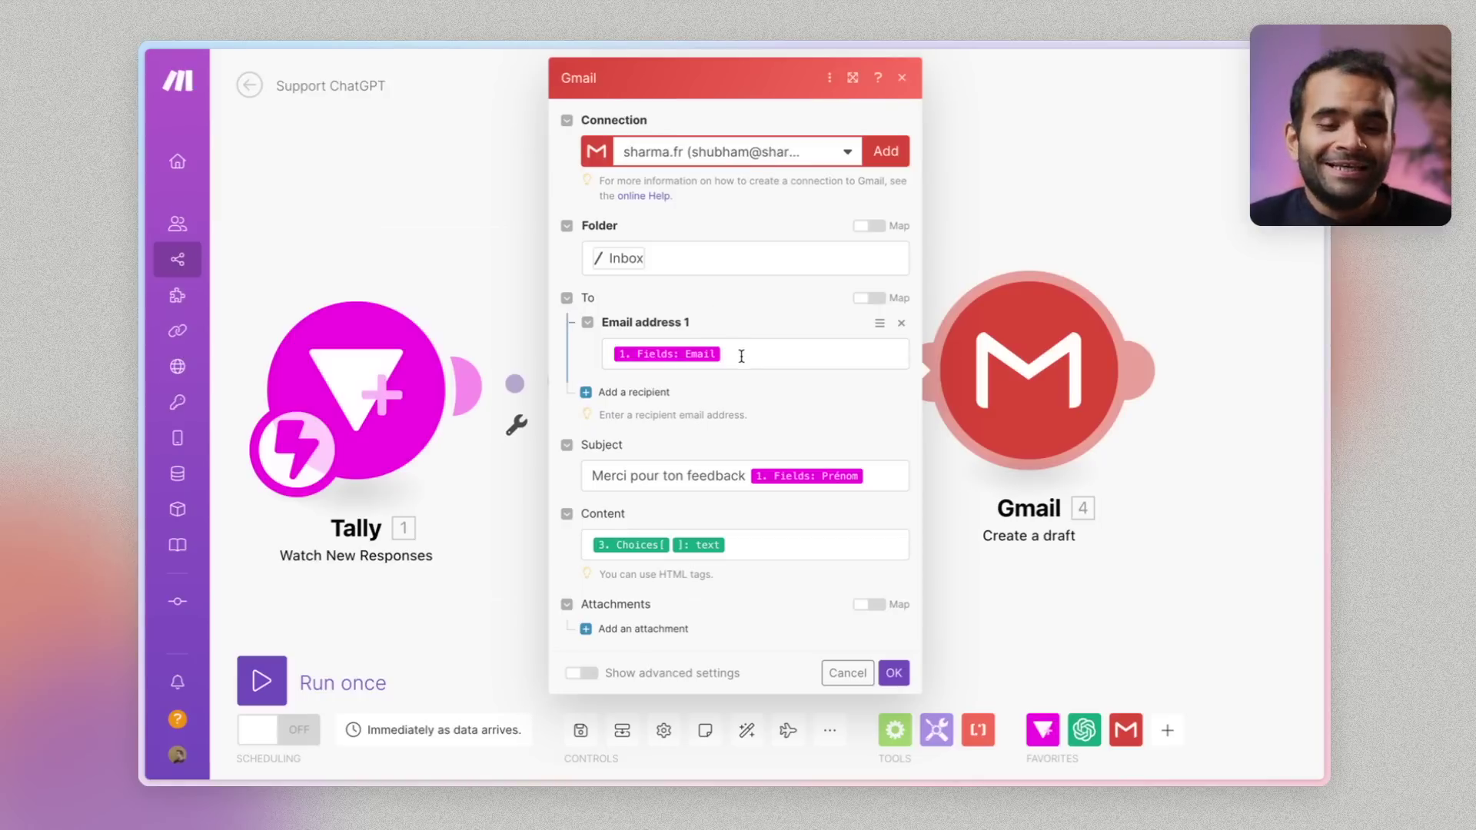
drag(592, 477, 730, 474)
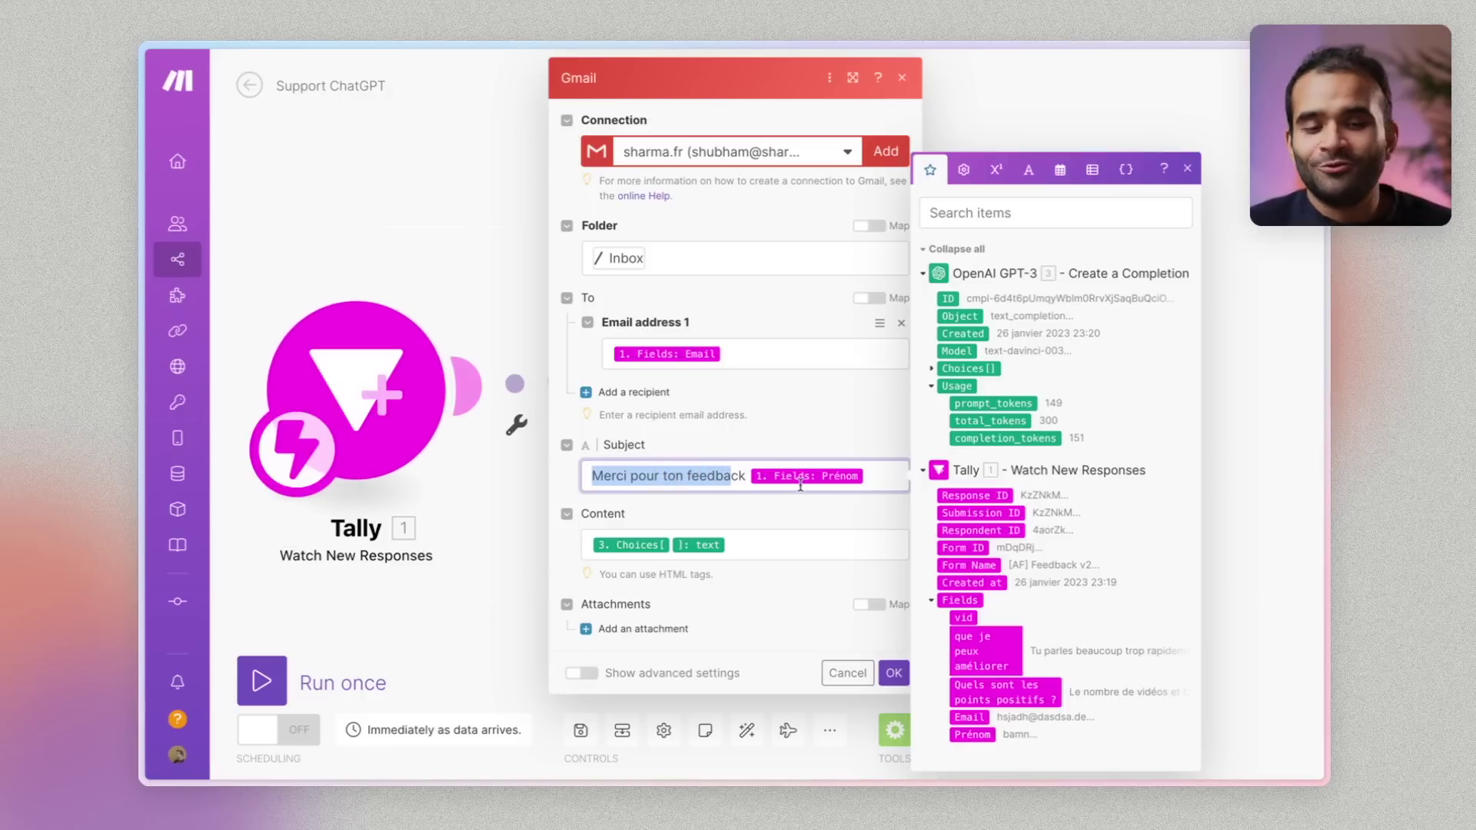
click(791, 543)
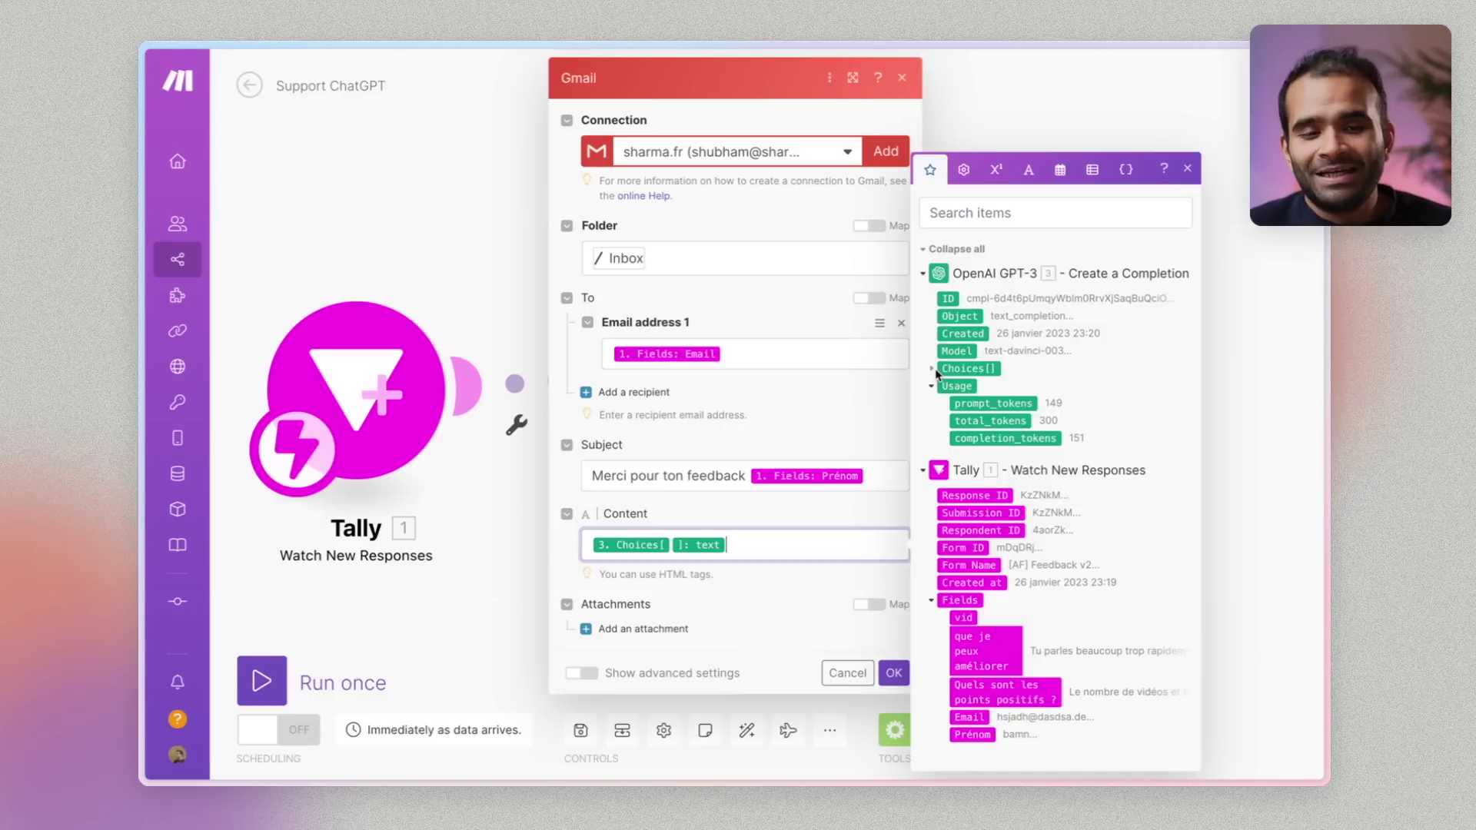
click(932, 374)
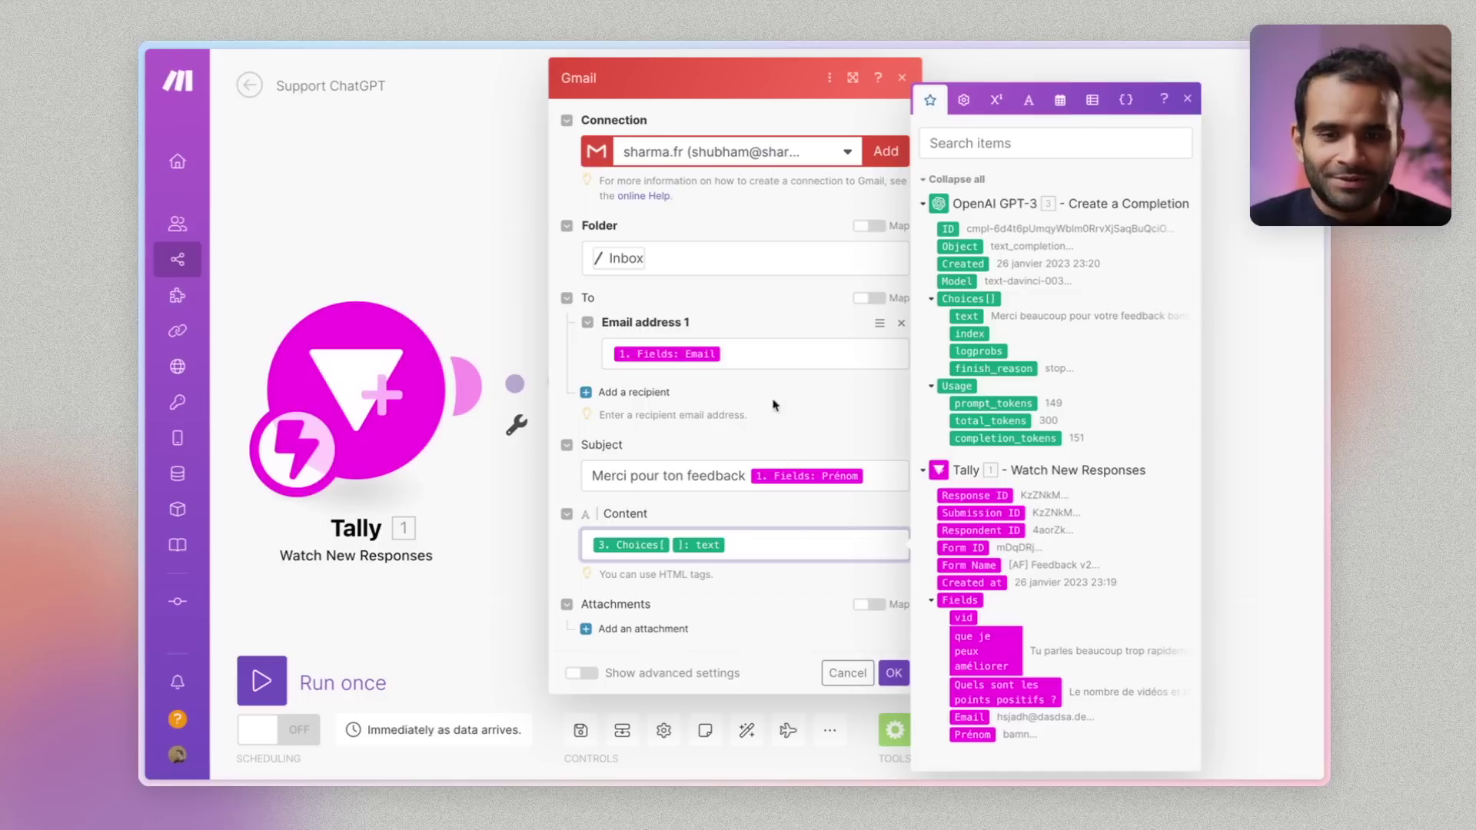
click(786, 360)
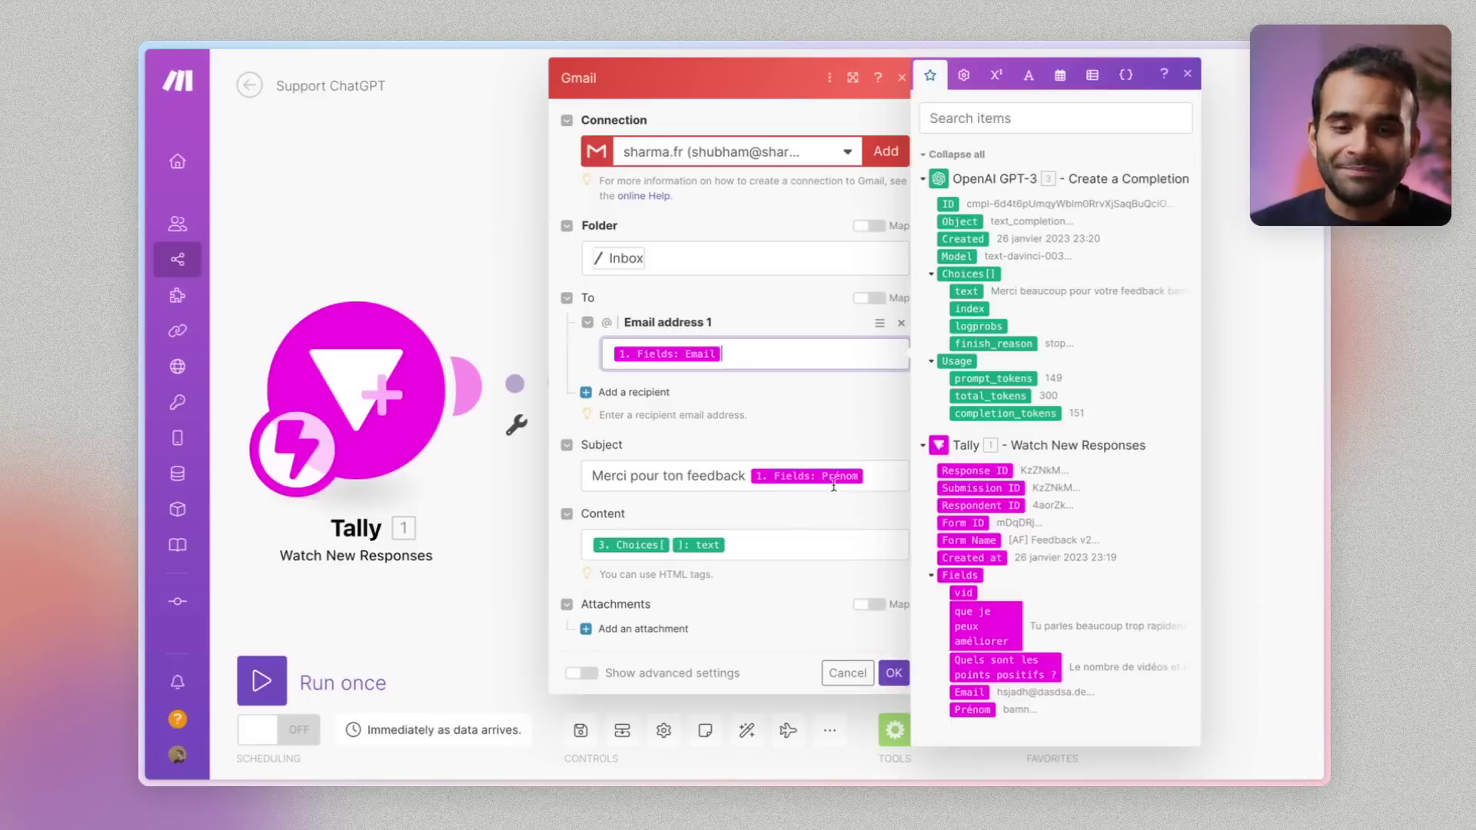
Run the scenario once and fill both comment boxes: 'Ta formarapide à mon goût.' and a style compliment
click(883, 672)
click(291, 677)
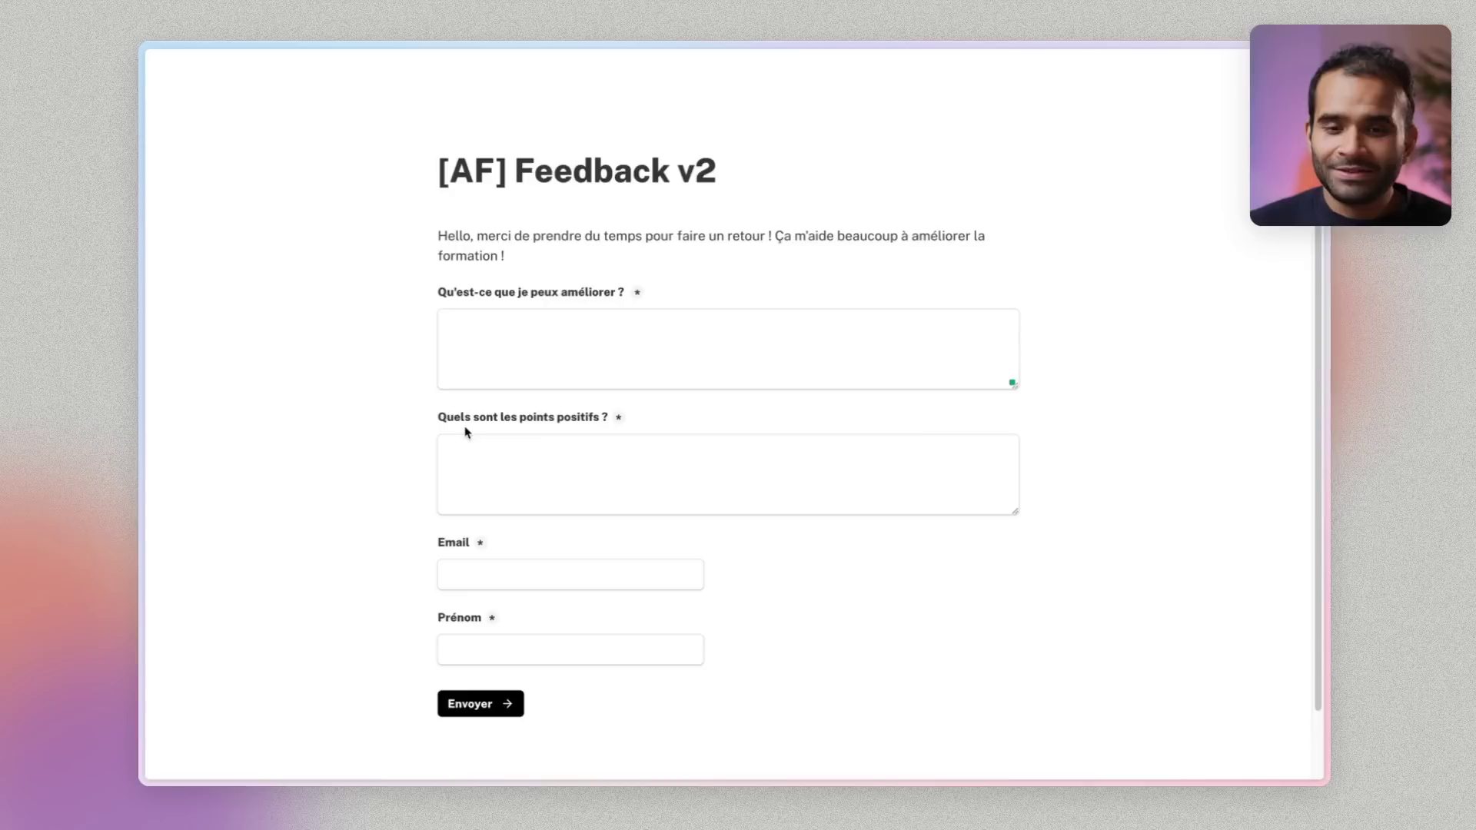
click(520, 328)
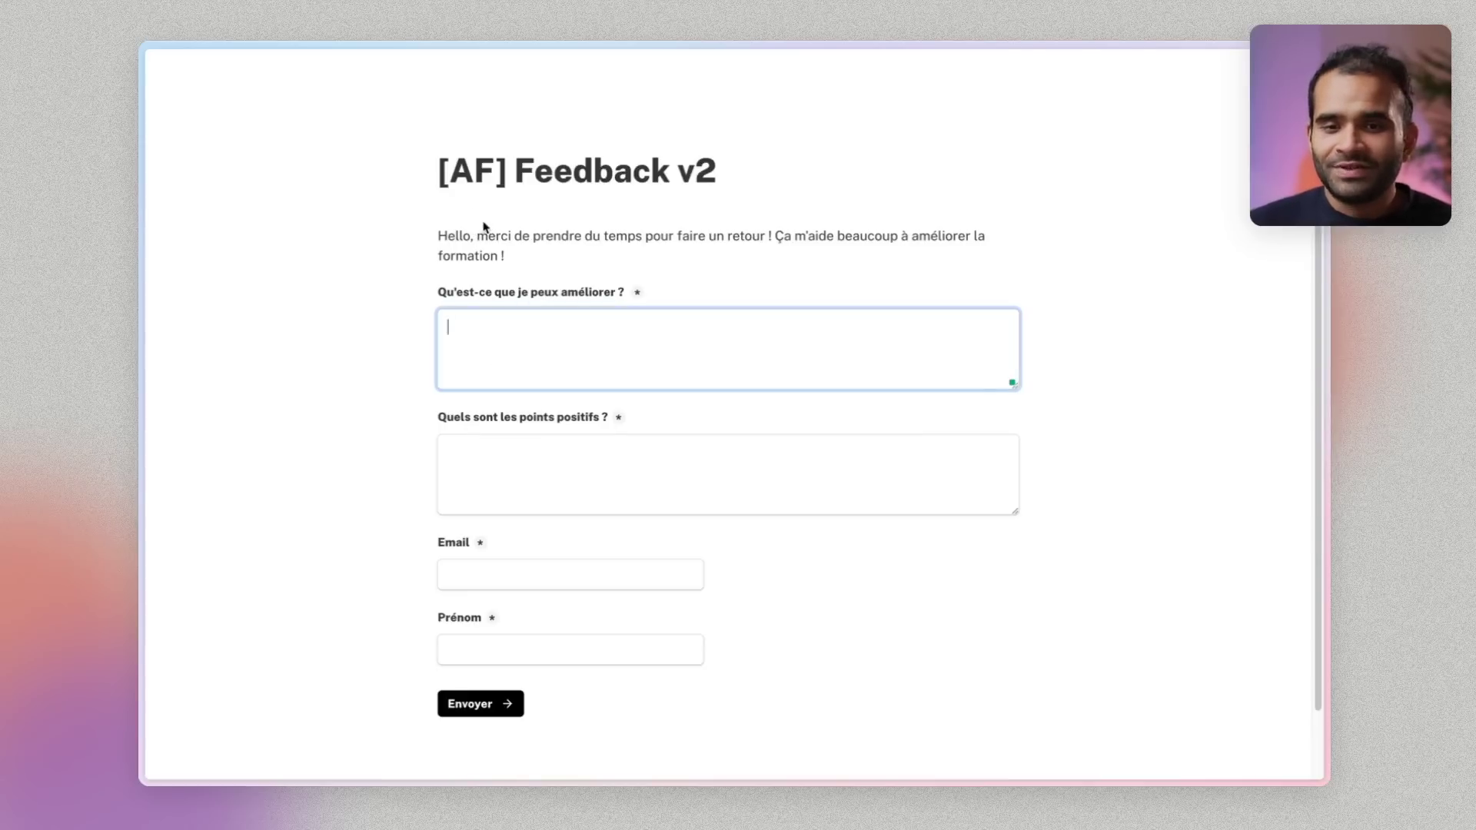
text(Ta )
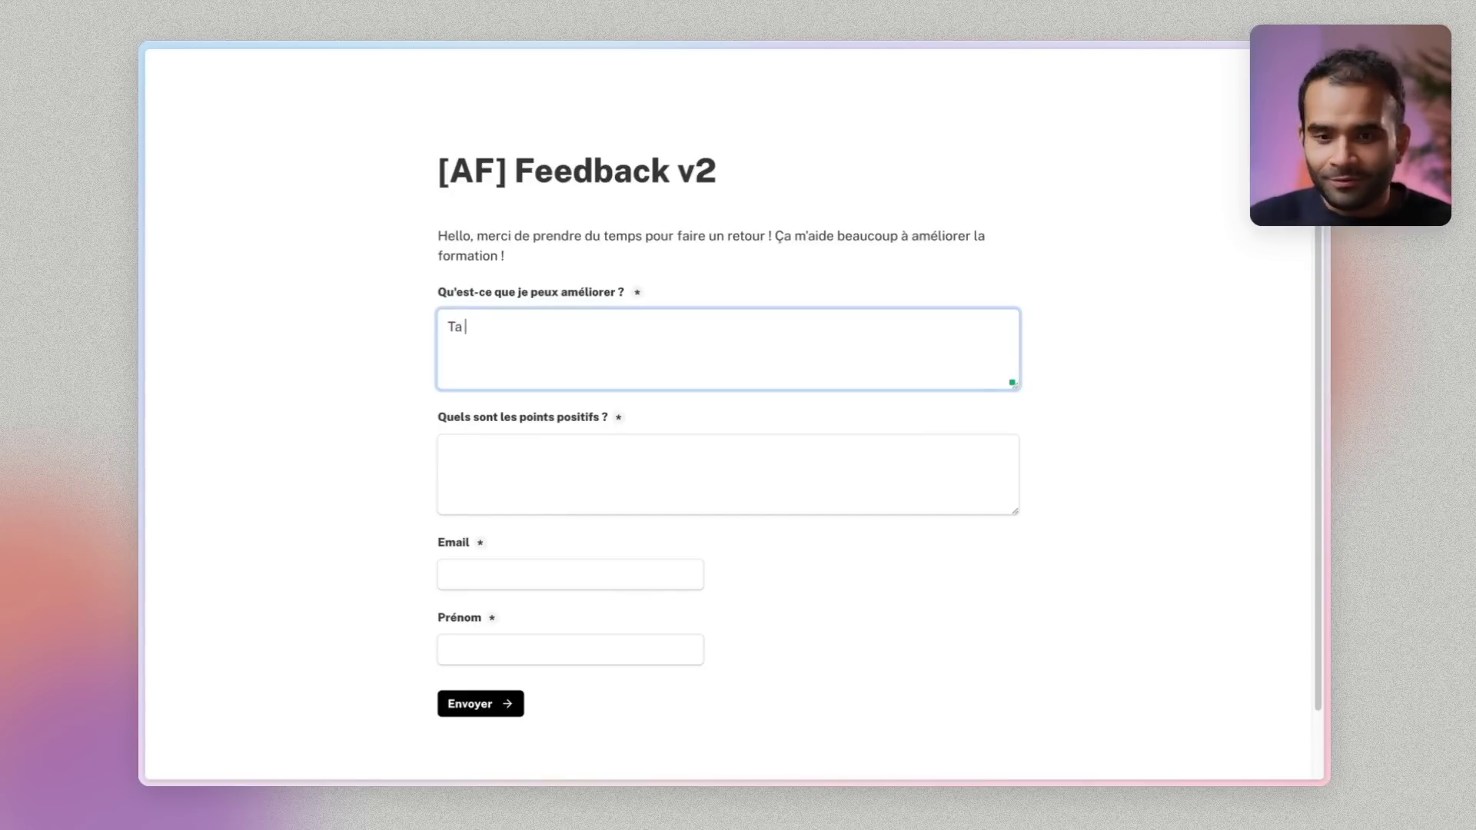
text(formation est cool mais un peu trop)
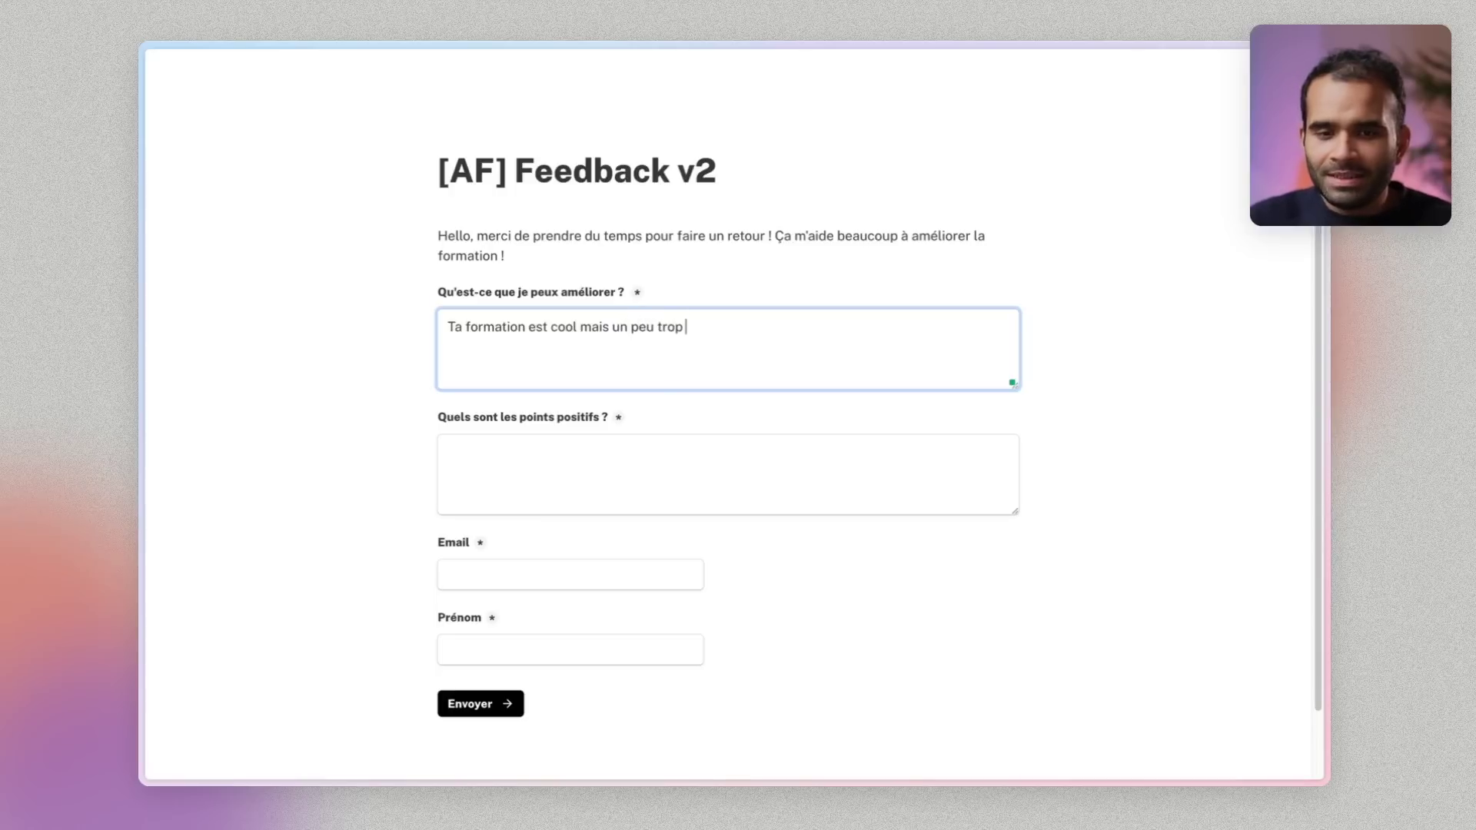
text(rapide à mon goût.)
click(697, 477)
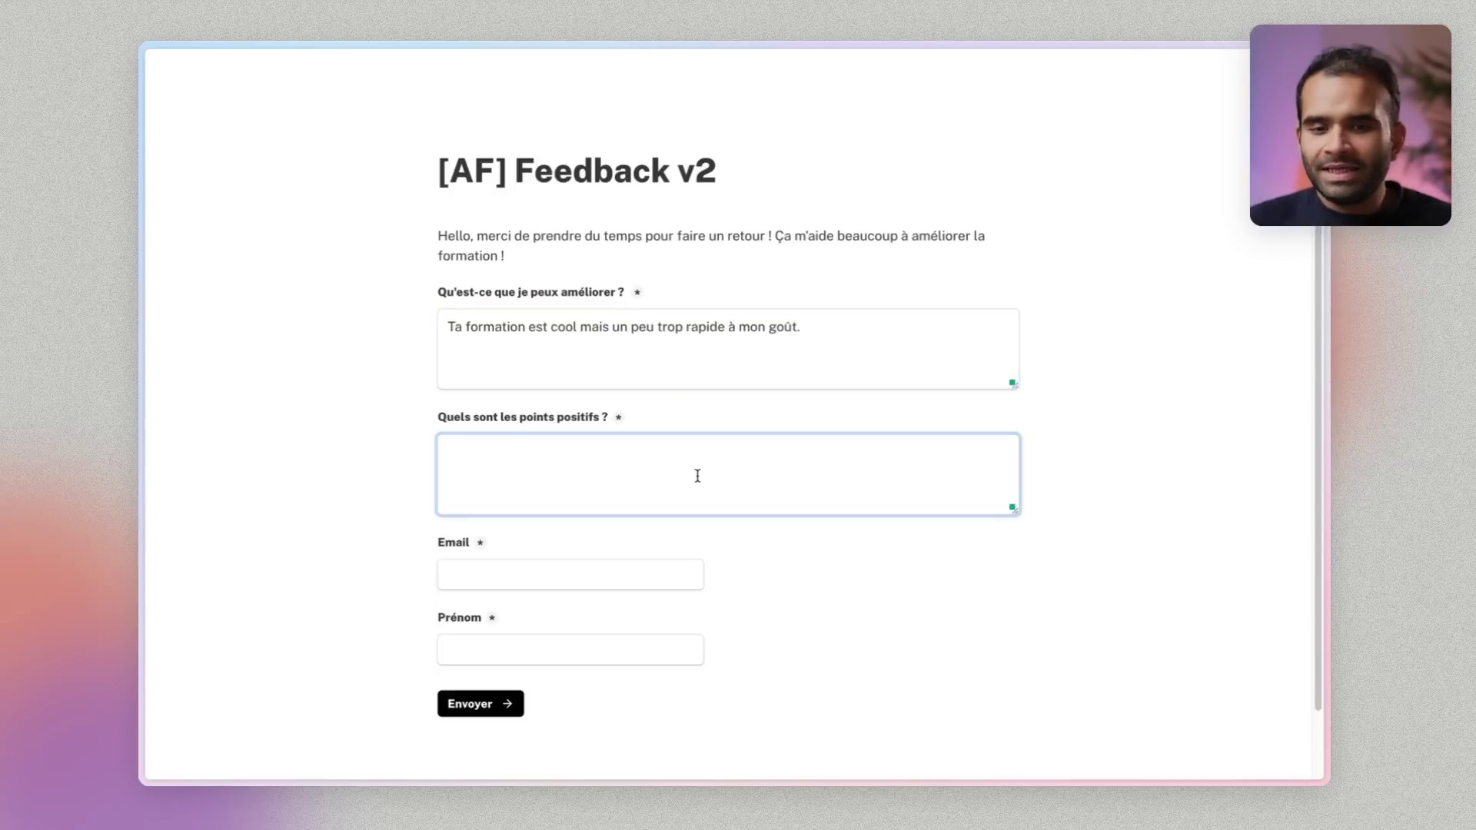
text(Vraiment j'aime )
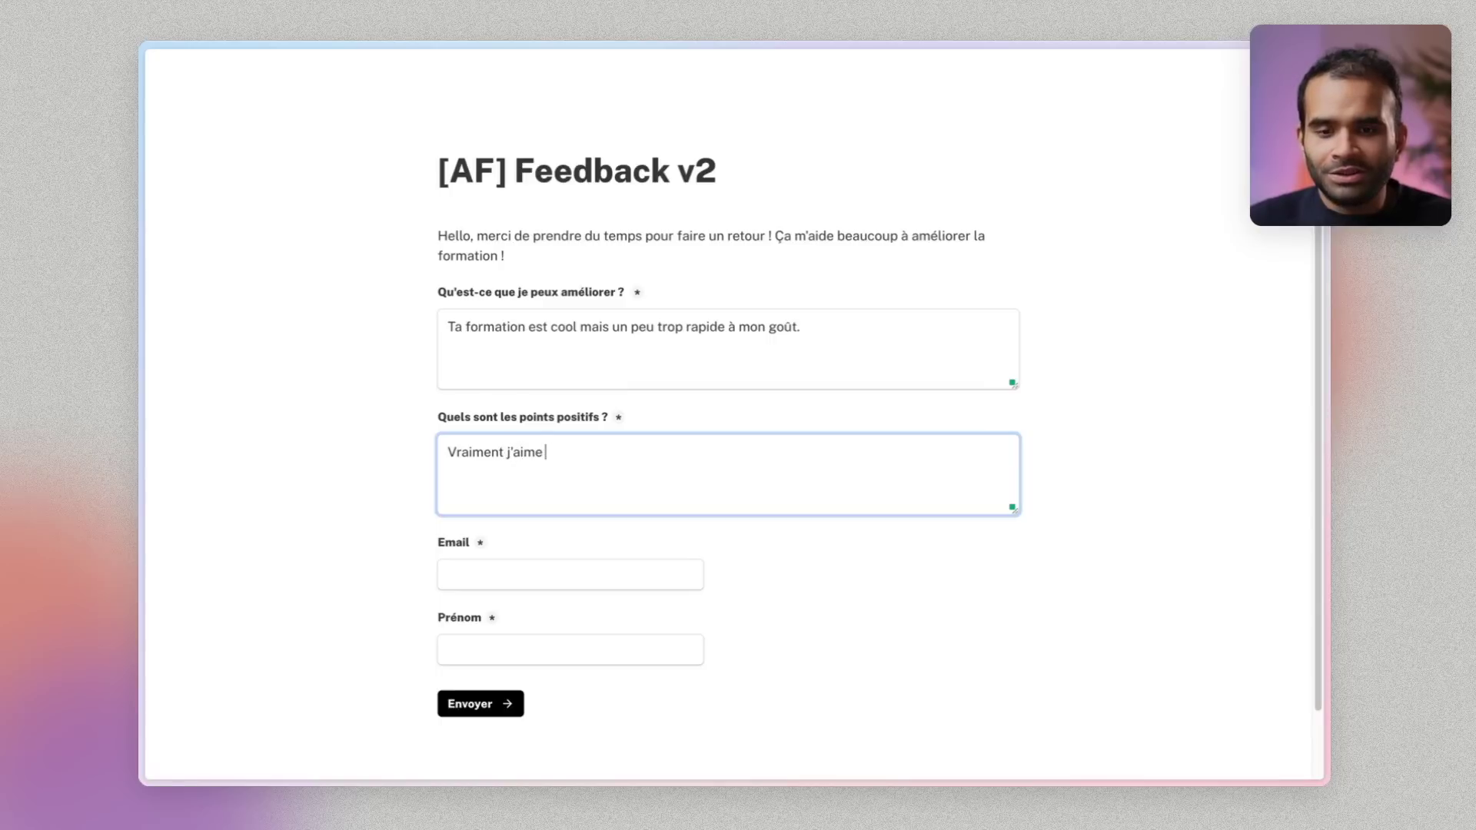
text(bien le style de présentation.)
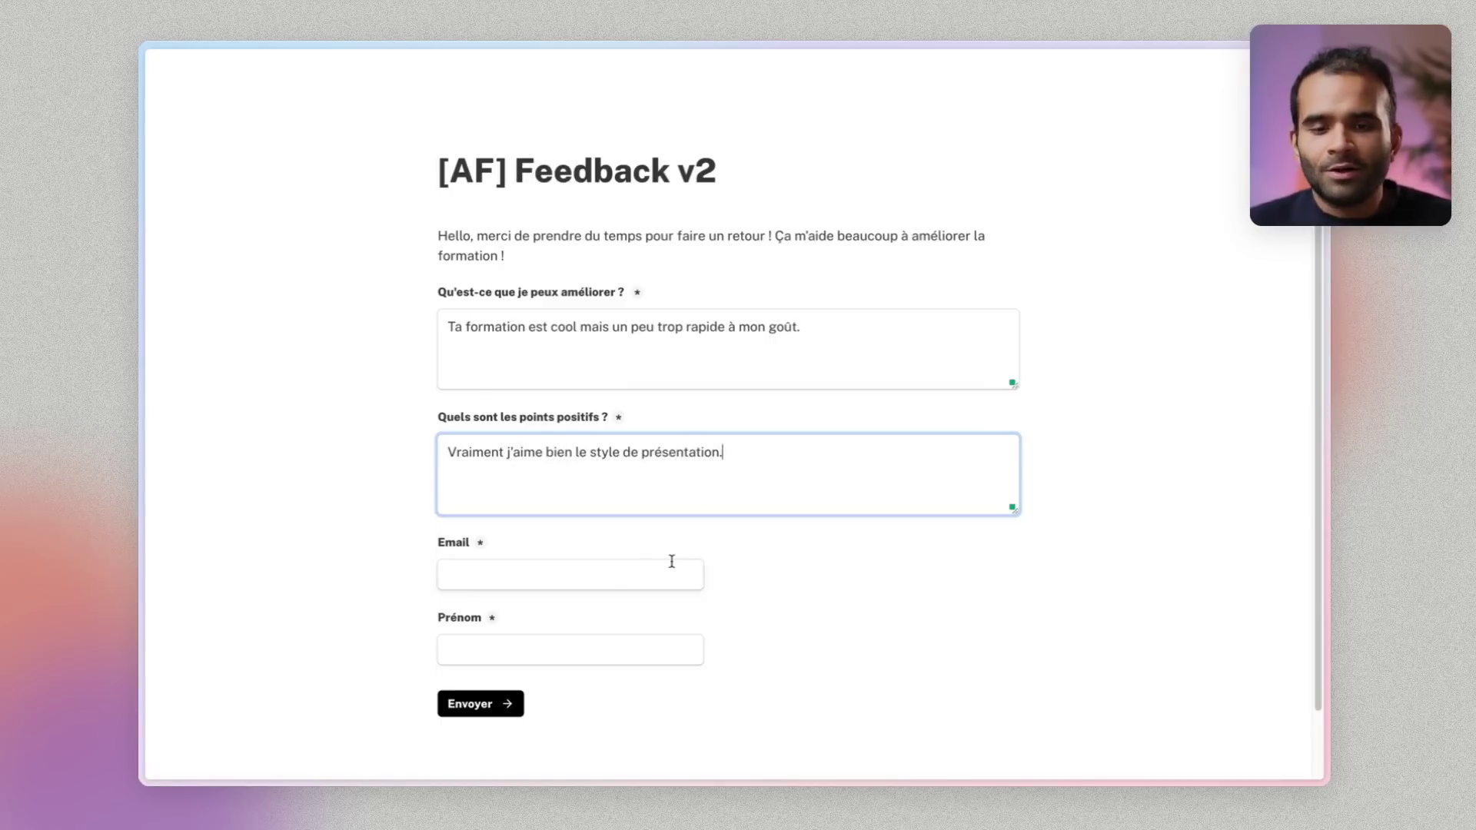
Fill in the email and first-name fields, correcting the email's name part, and submit the form
click(671, 565)
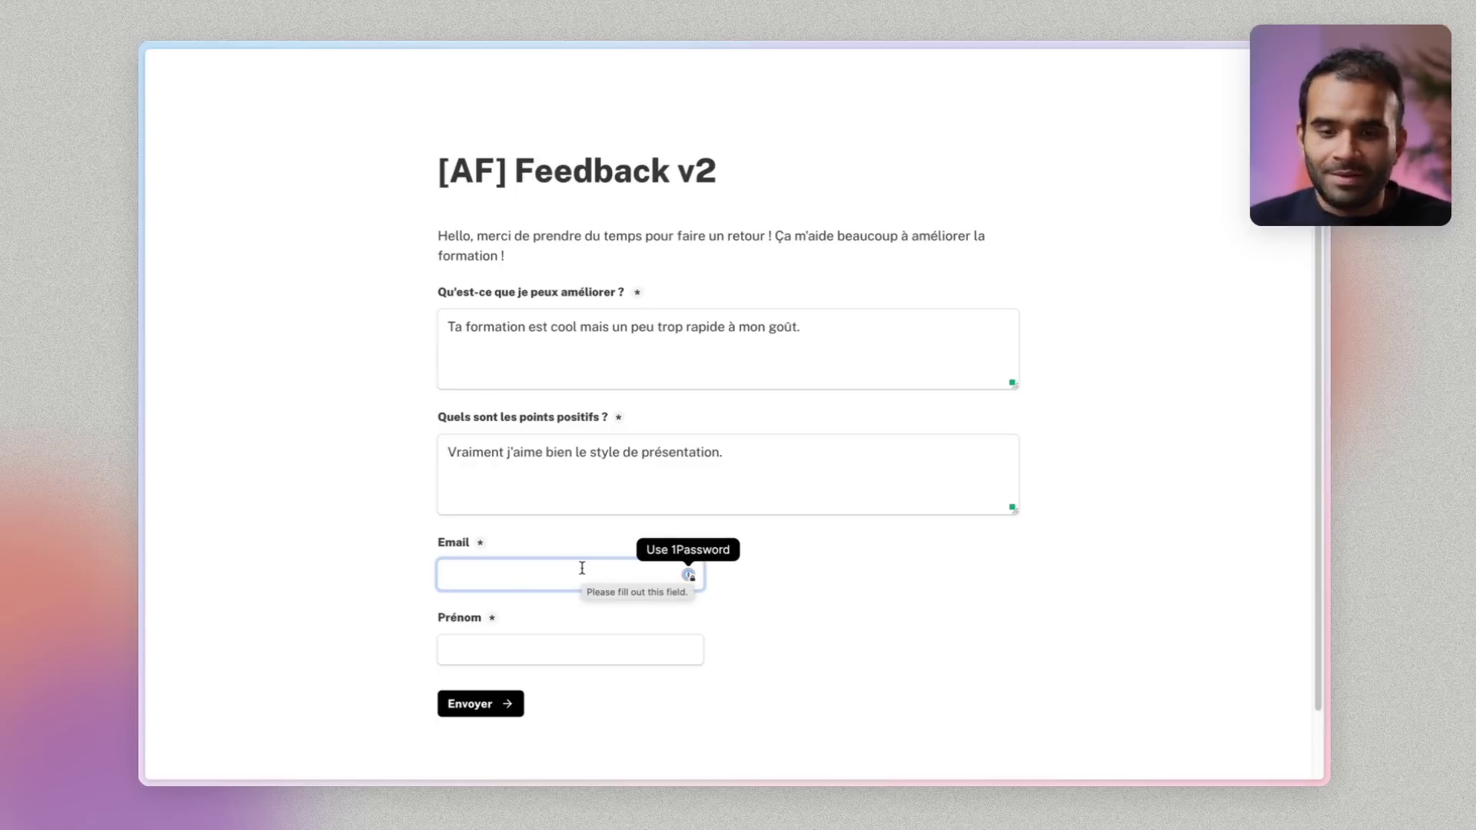
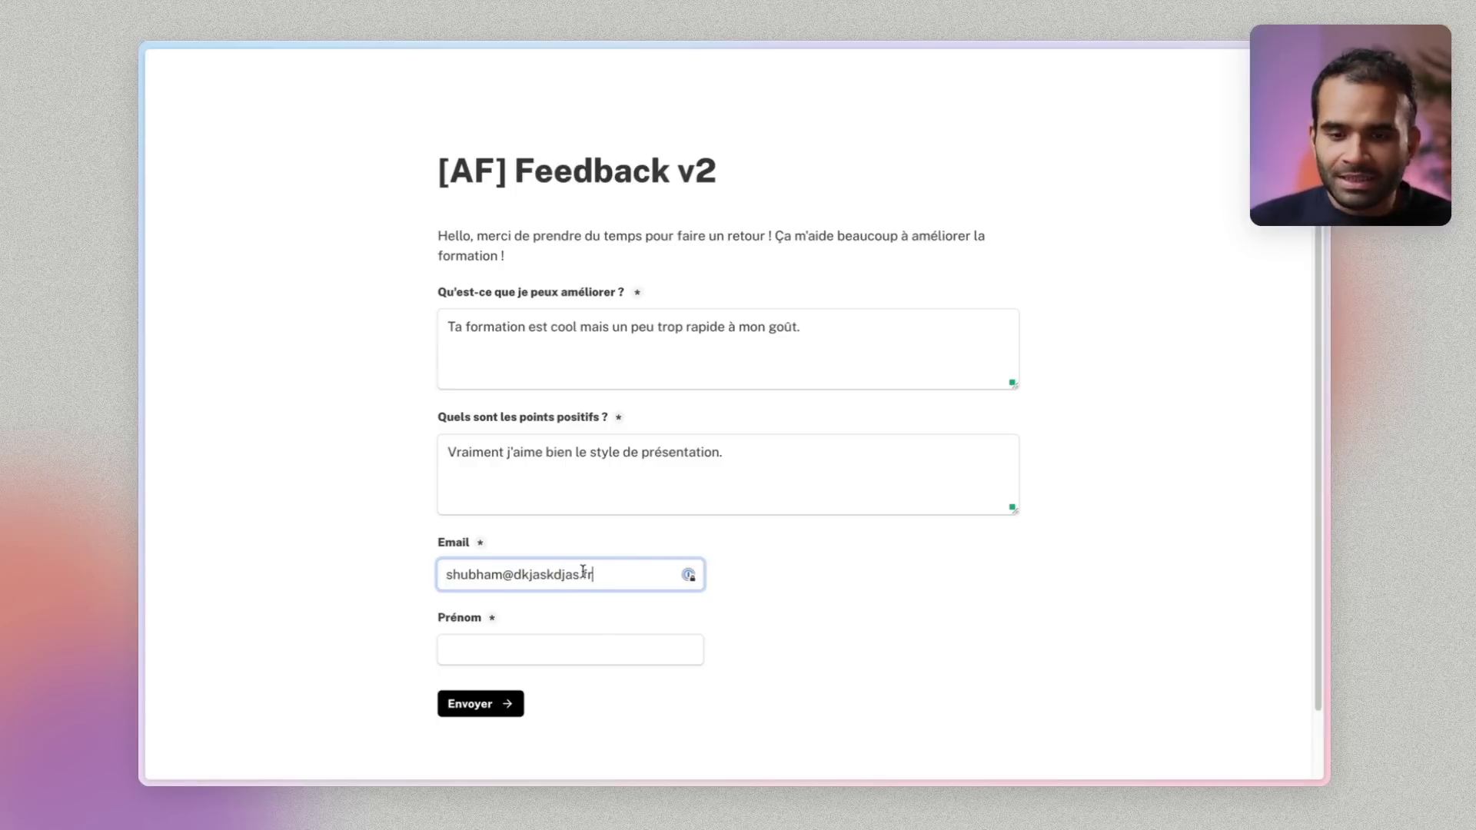
click(599, 636)
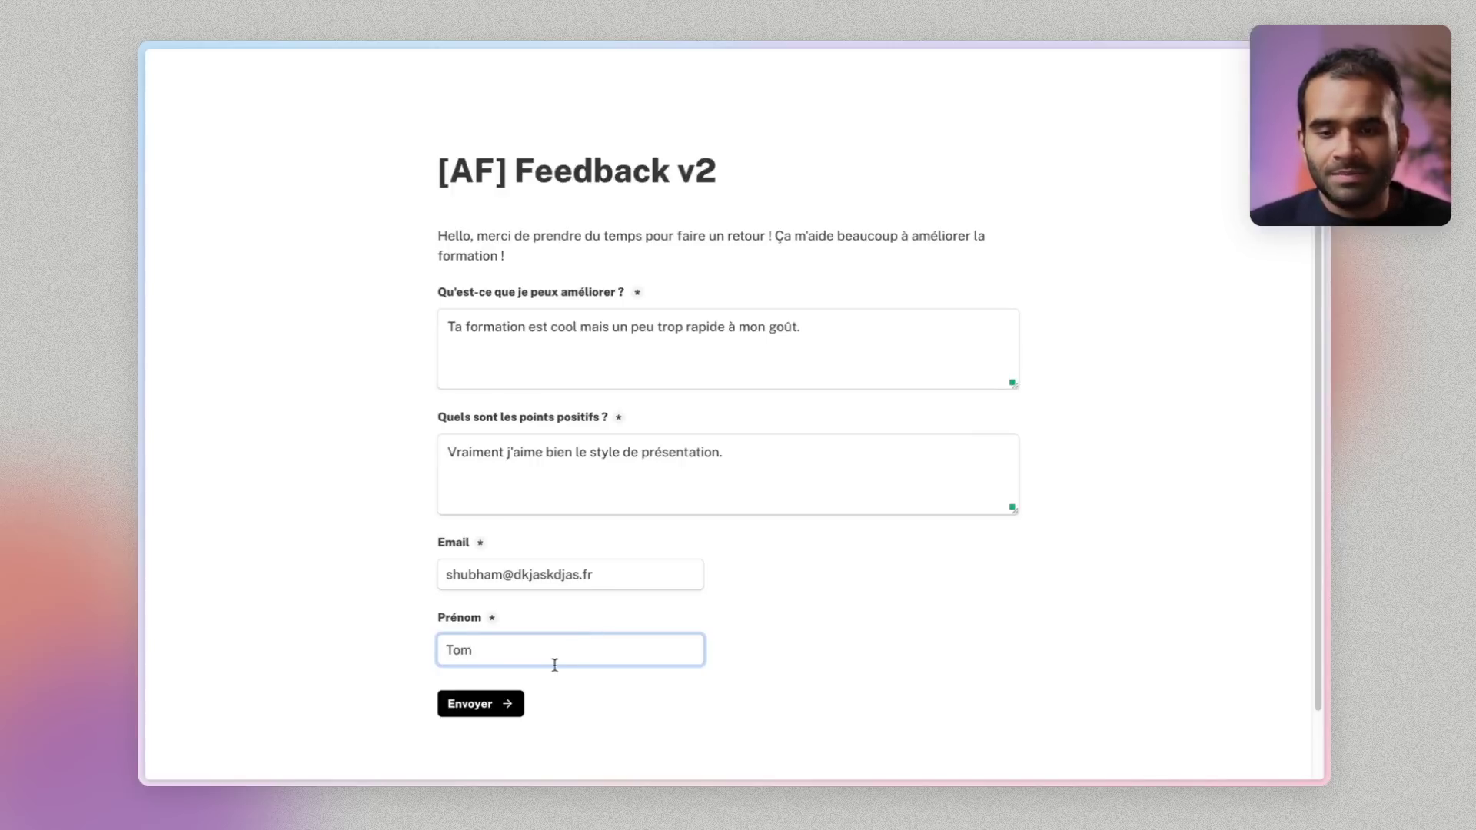
double_click(485, 575)
text(tom)
click(510, 702)
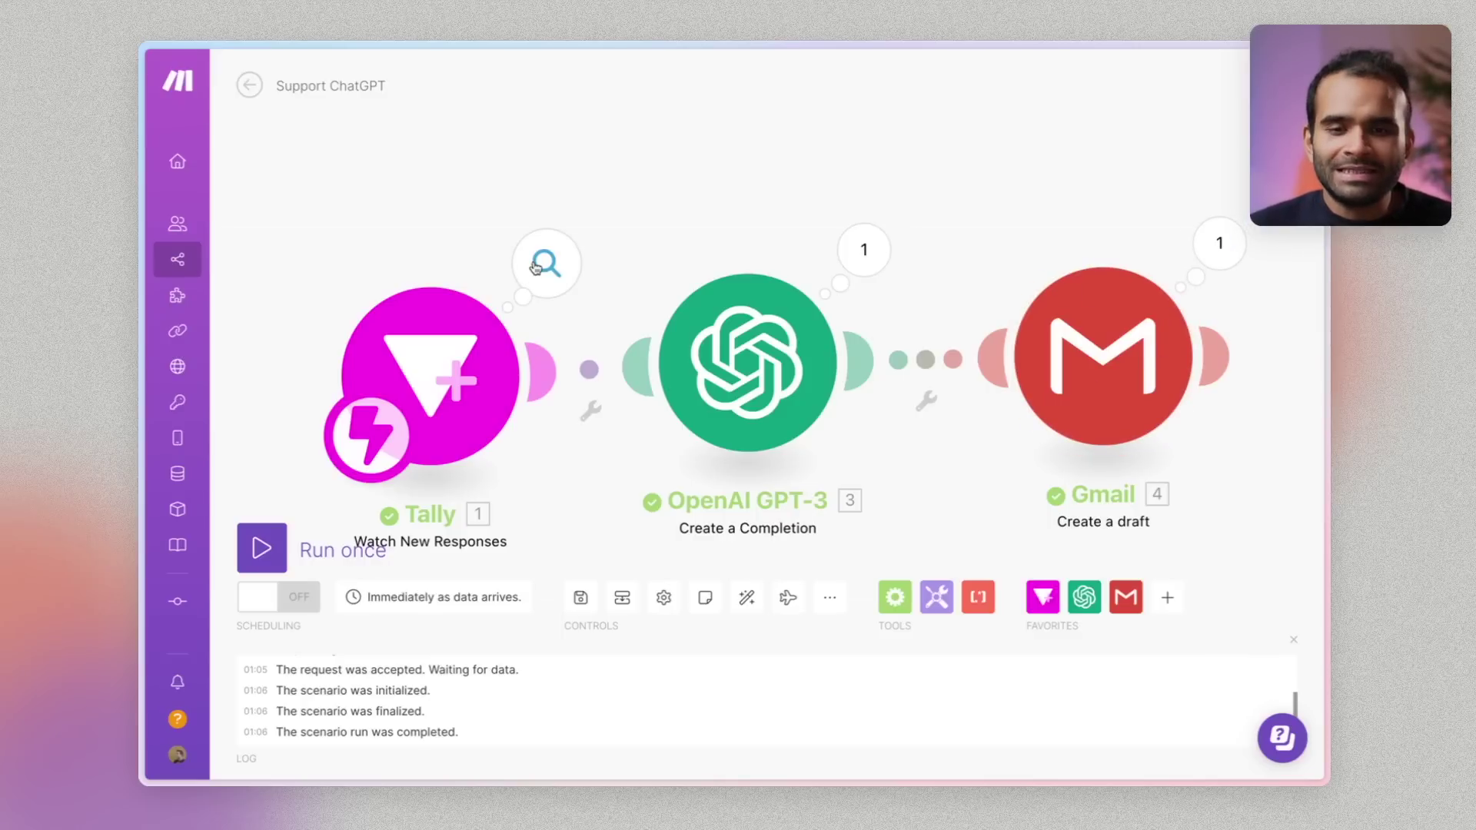
click(542, 261)
click(667, 354)
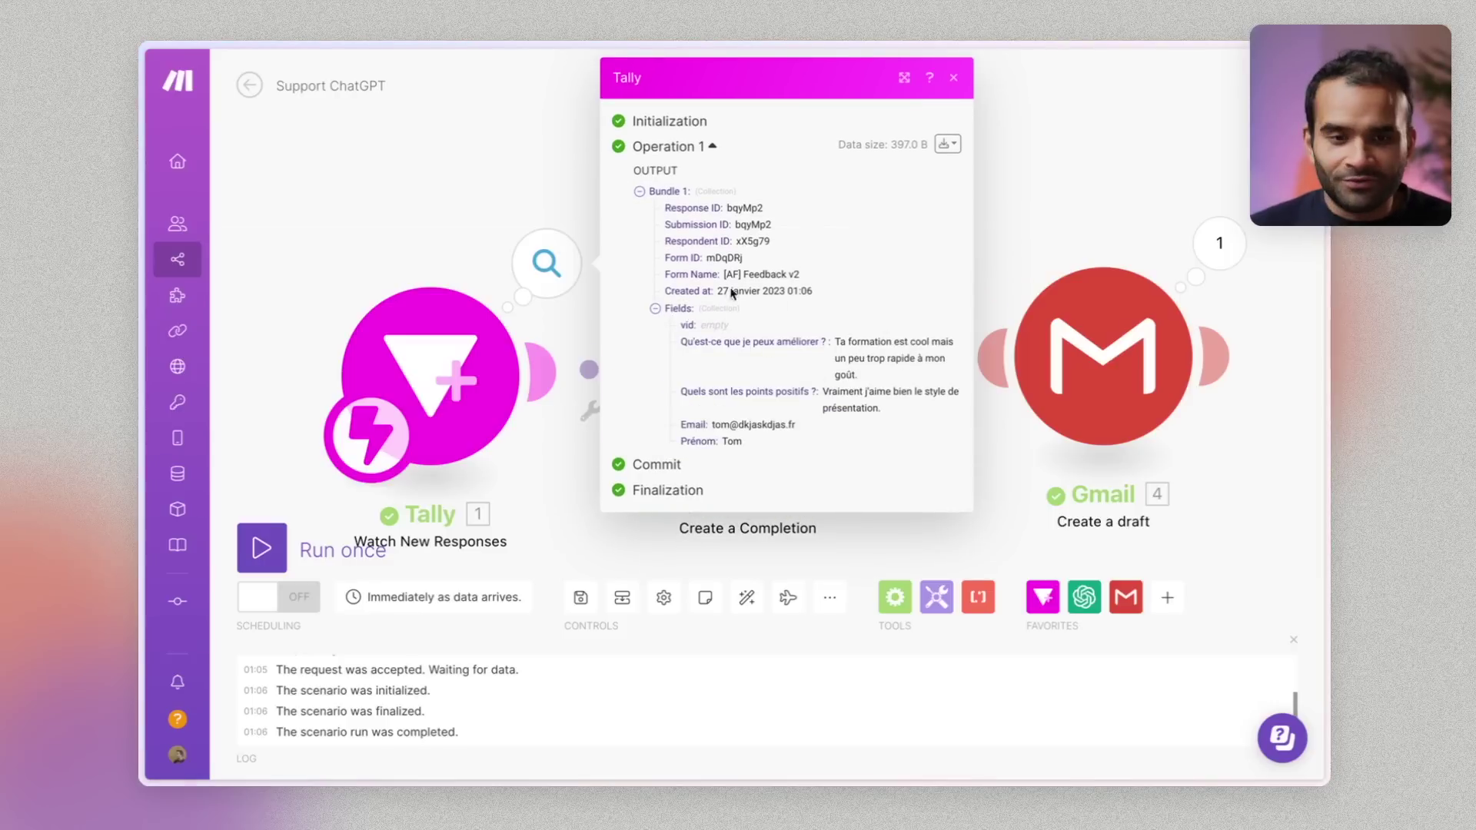
drag(666, 299, 968, 460)
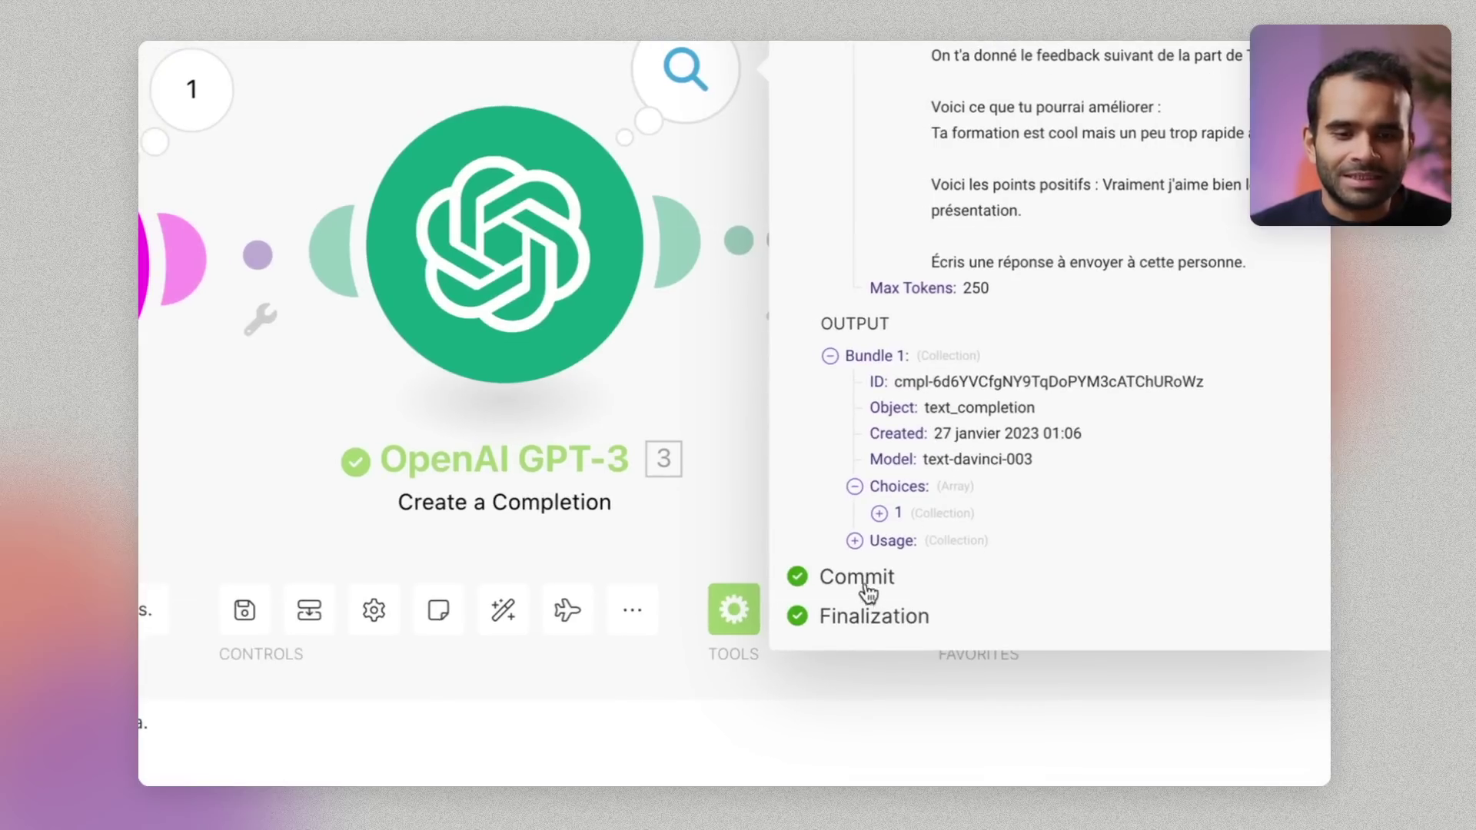
click(879, 513)
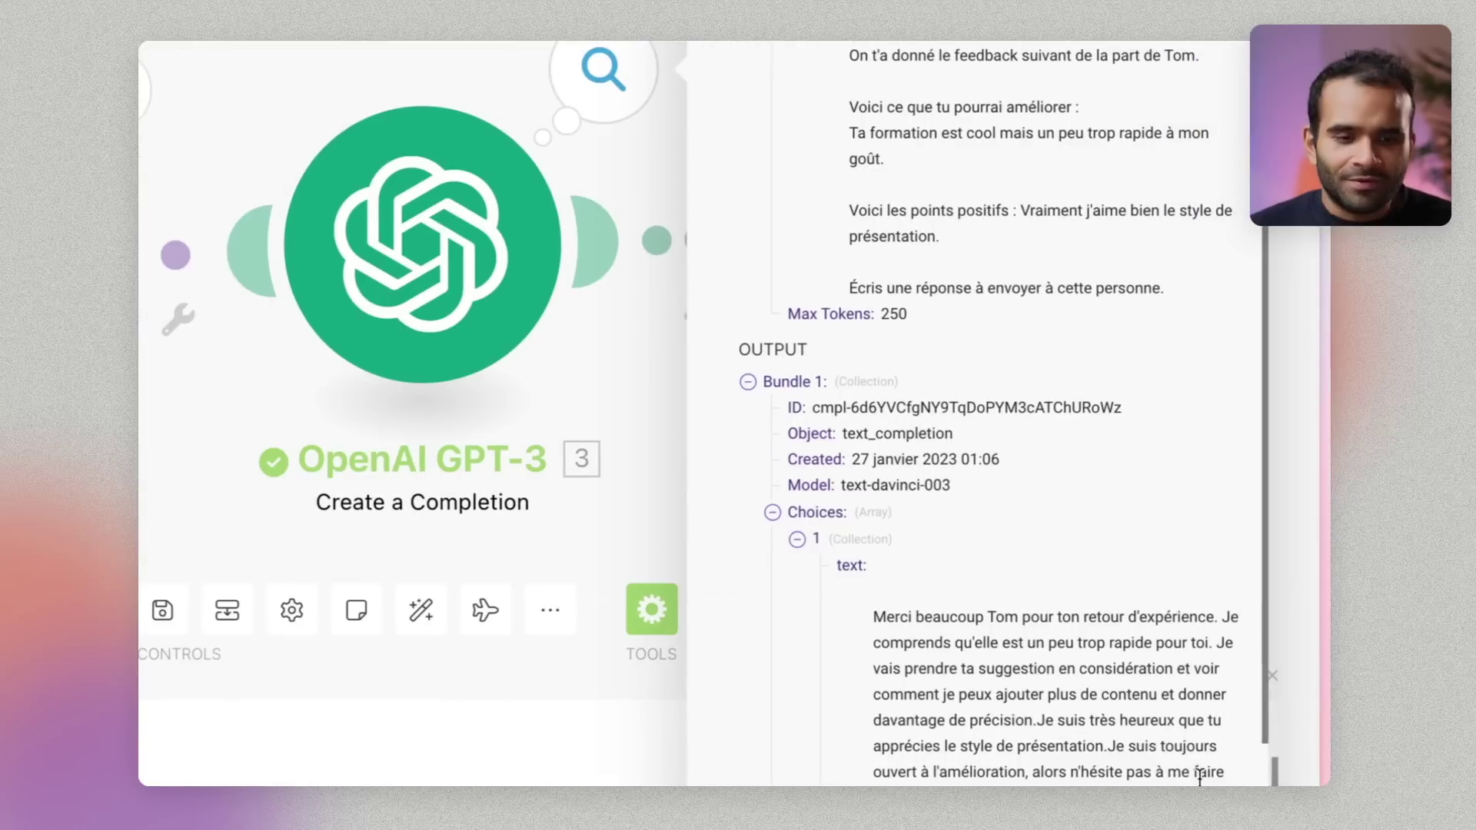
scroll(1173, 761, down, 4)
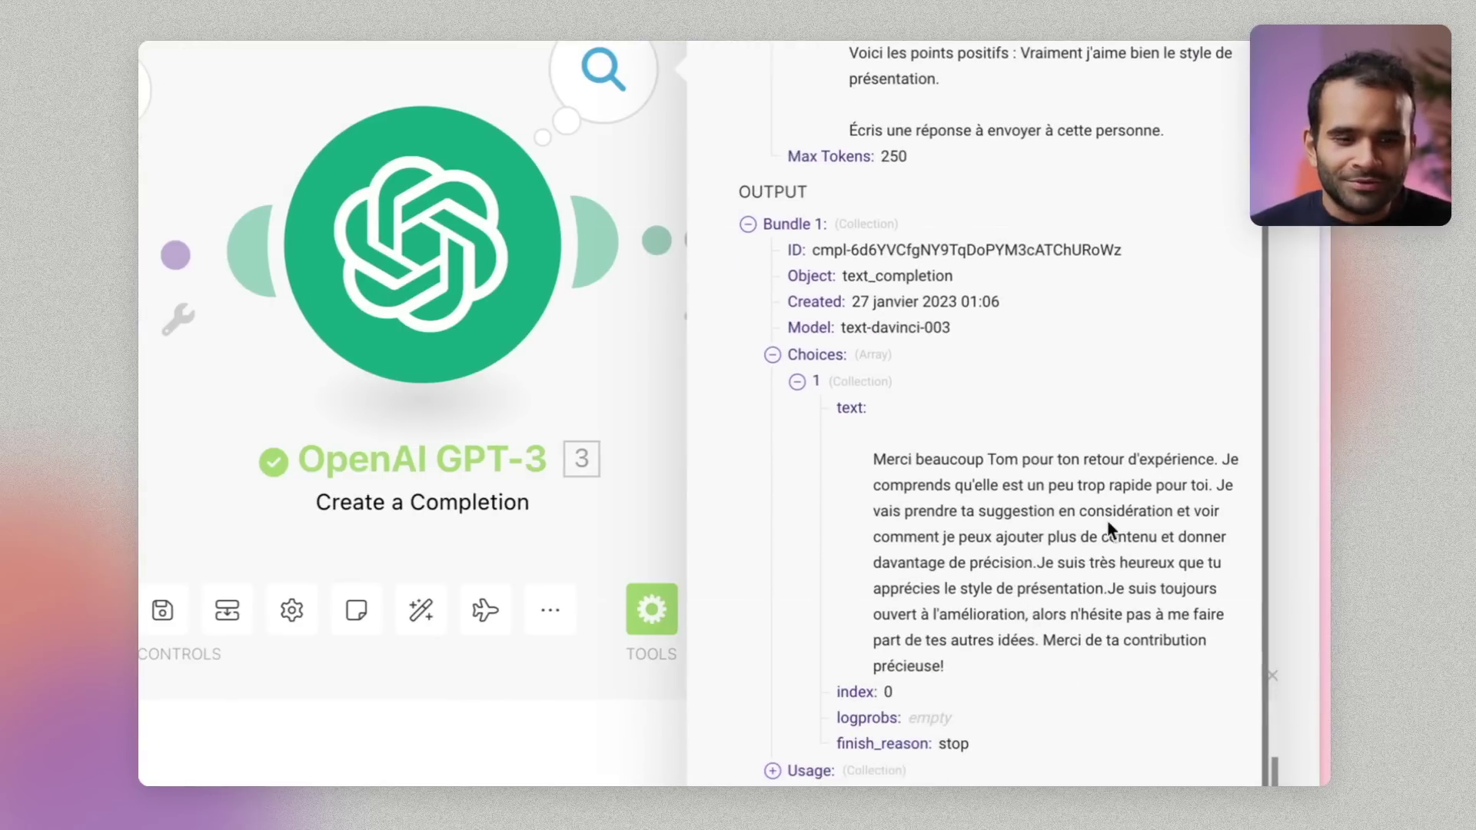
click(650, 399)
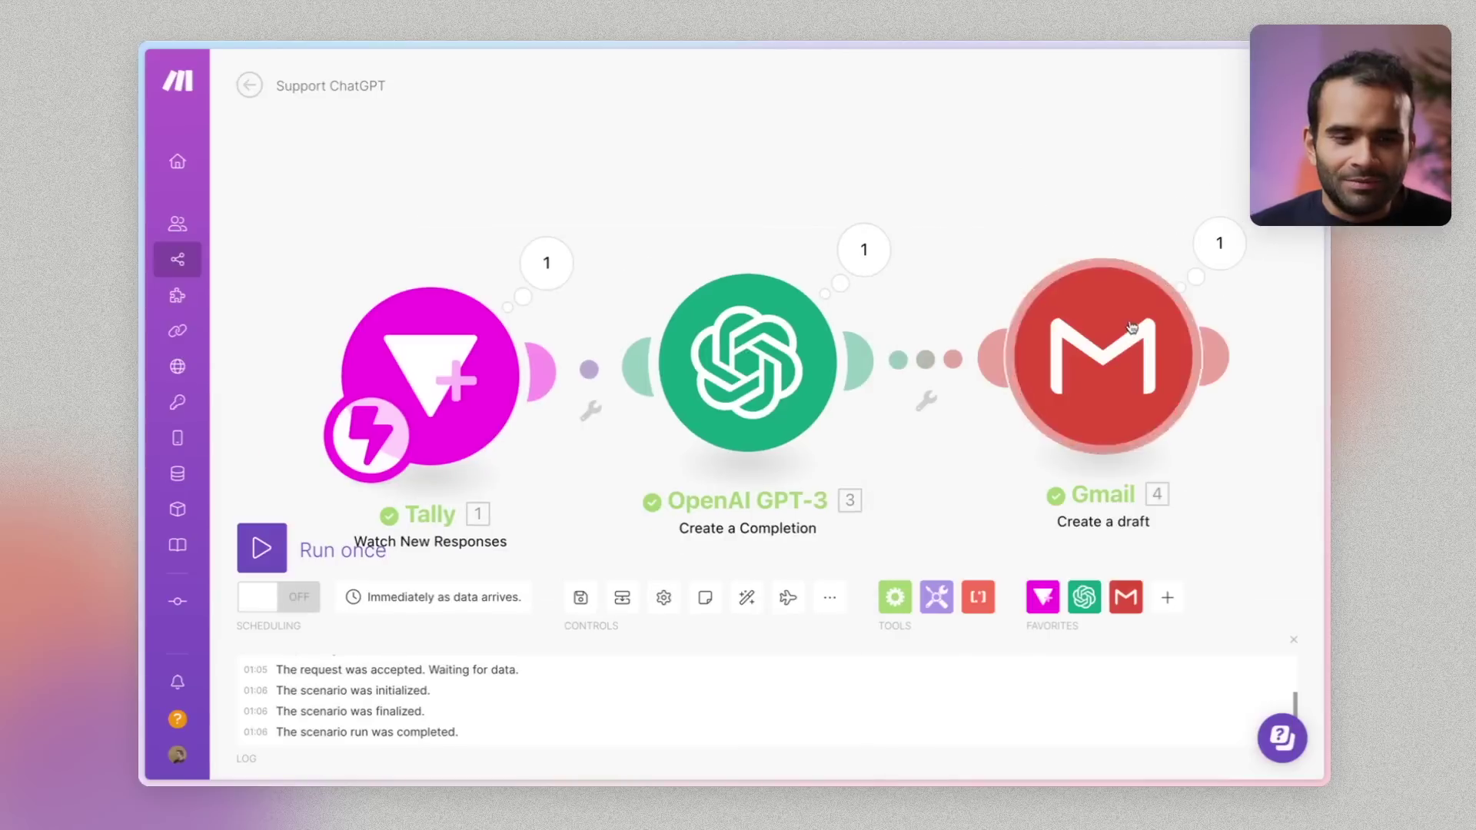
click(1220, 243)
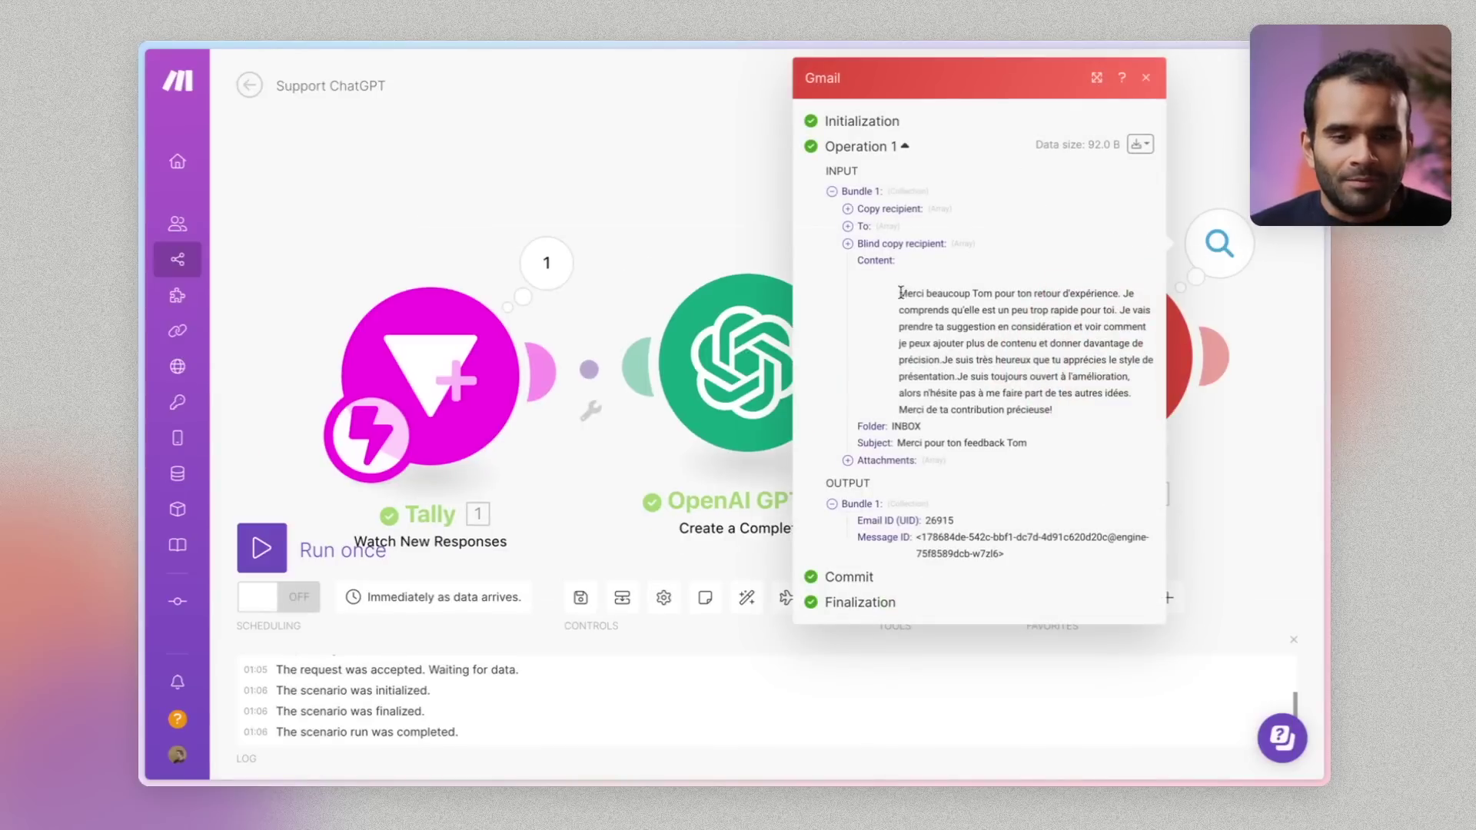
drag(898, 293, 1066, 415)
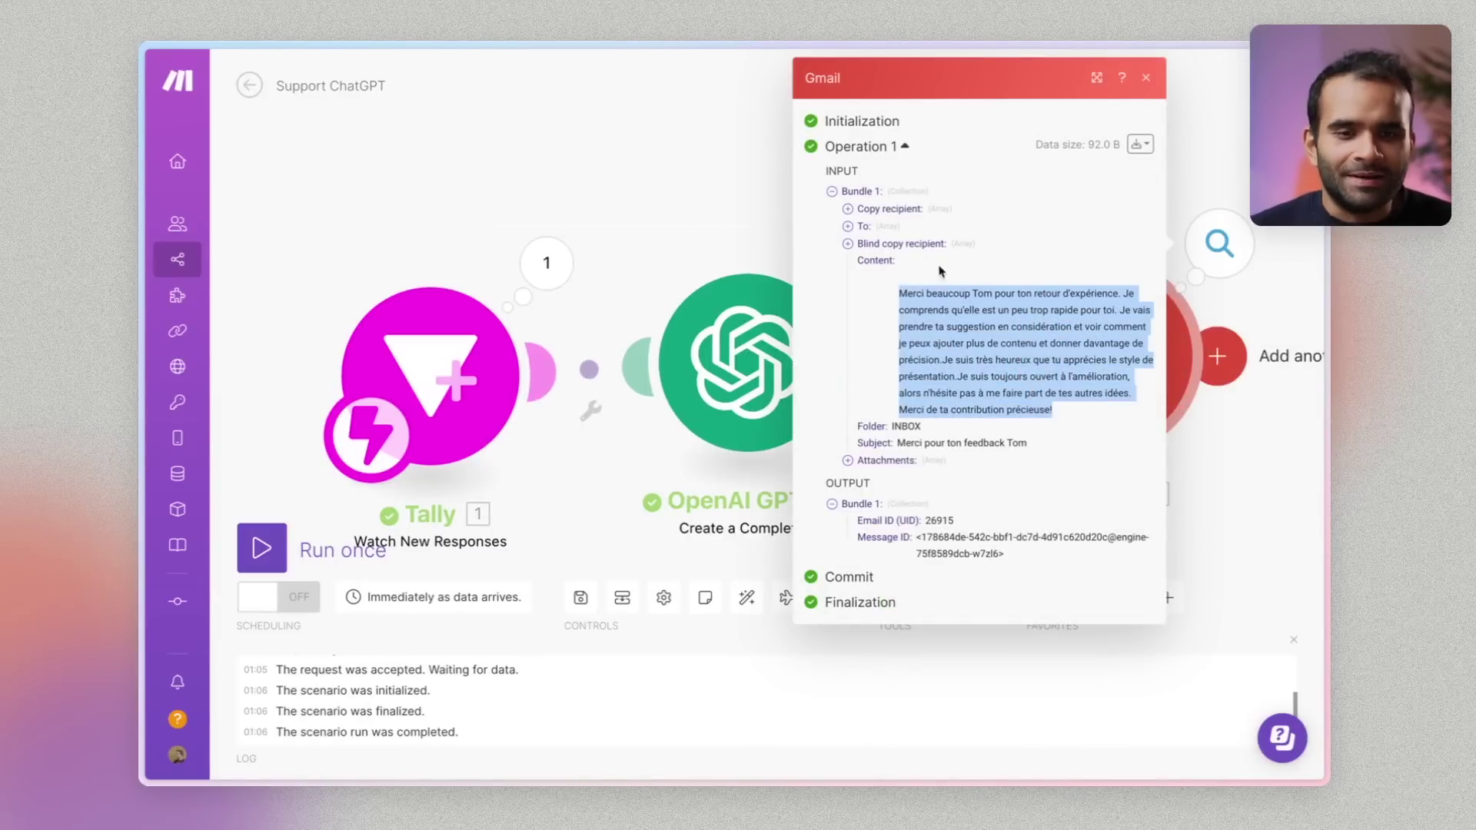
click(855, 230)
click(857, 231)
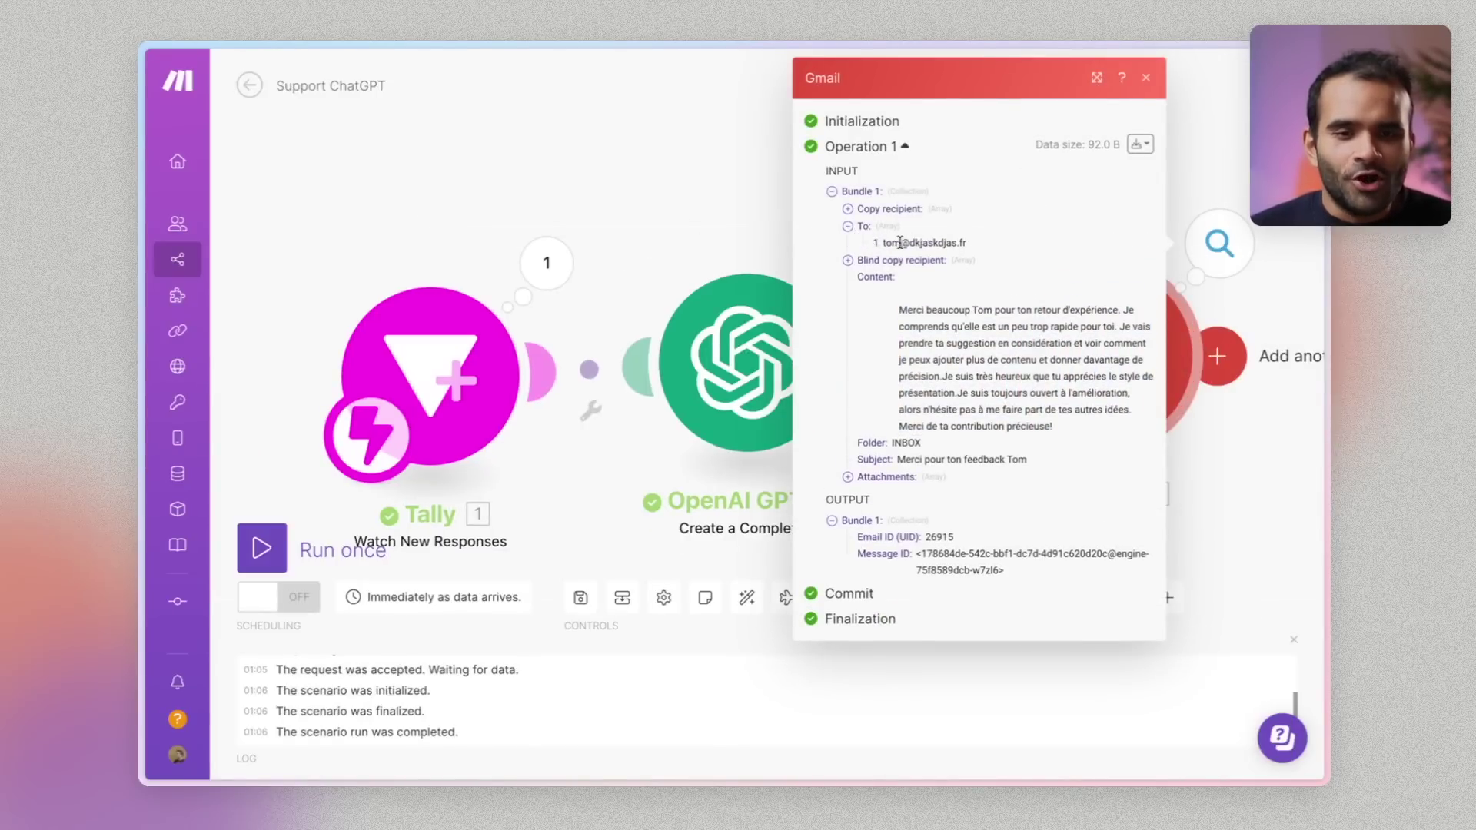
click(684, 220)
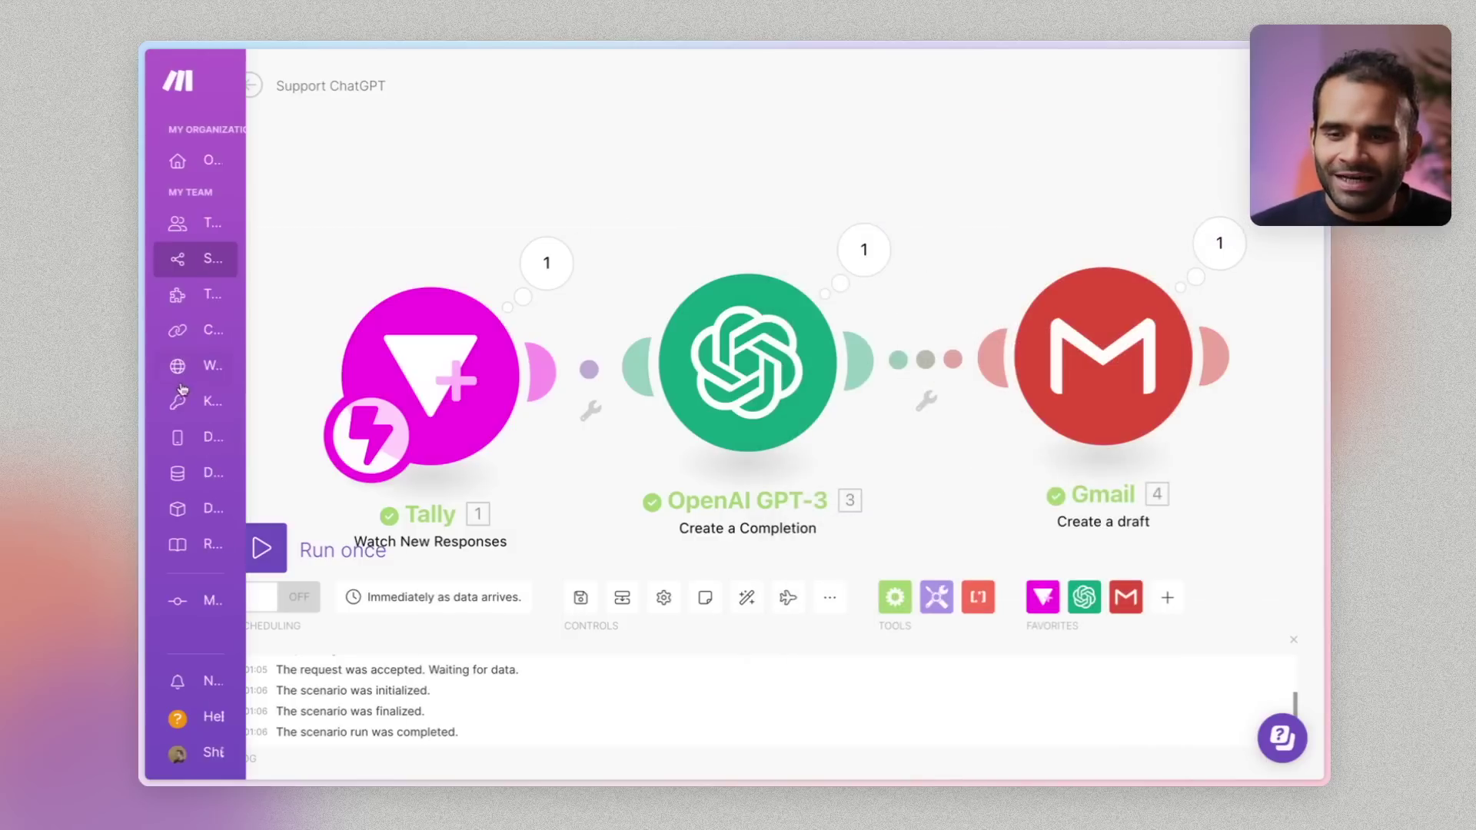
Check the generated Gmail draft, then move the Gmail, Tally and OpenAI GPT-3 modules up and left
mouse_move(143, 415)
click(230, 413)
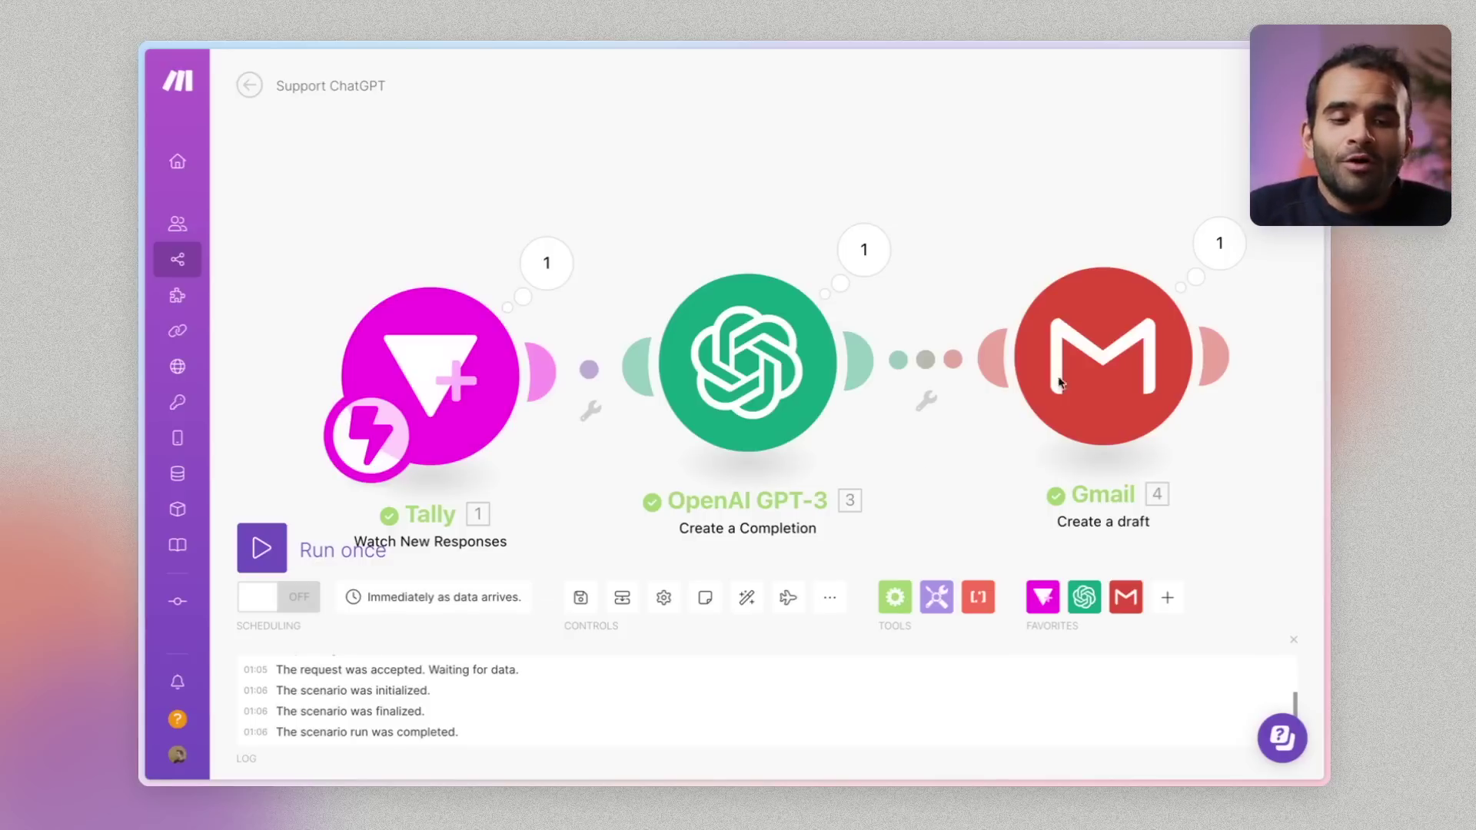
drag(1059, 382, 1028, 254)
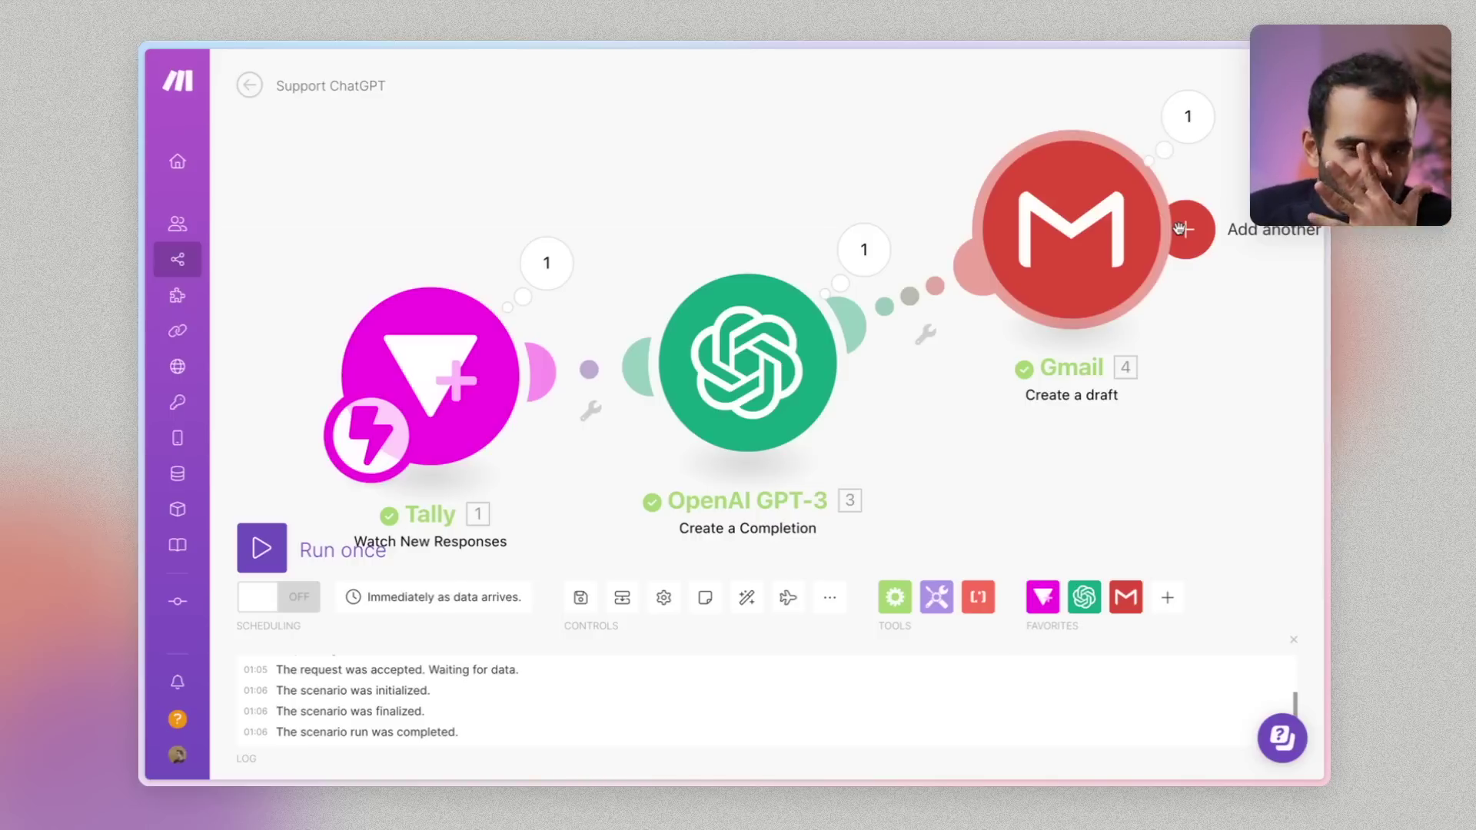
drag(431, 361, 377, 246)
drag(831, 383, 811, 306)
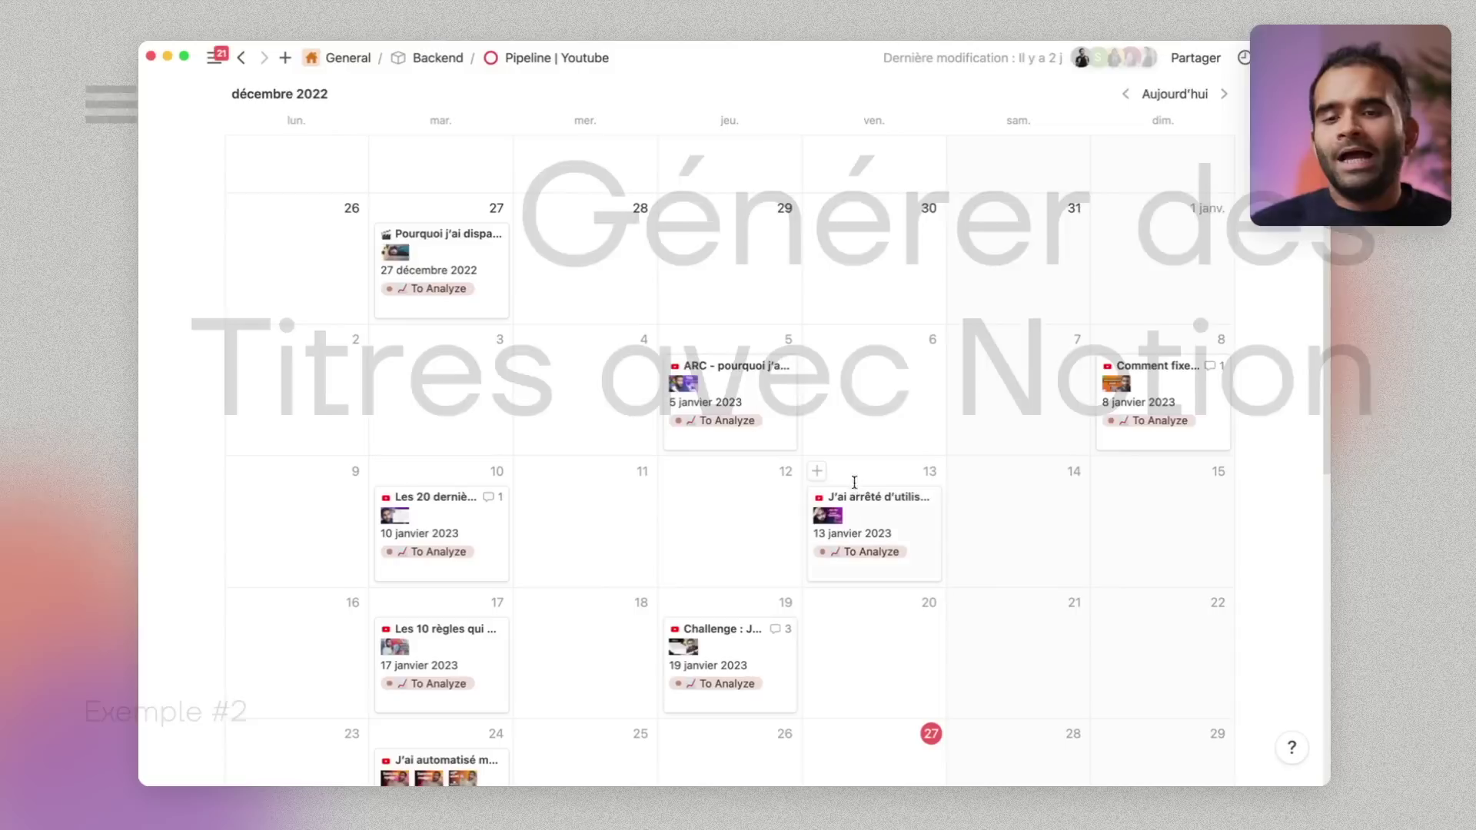
Leave the calendar for the Idées table view and create an untitled row with + Nouvelle page
scroll(906, 268, up, 10)
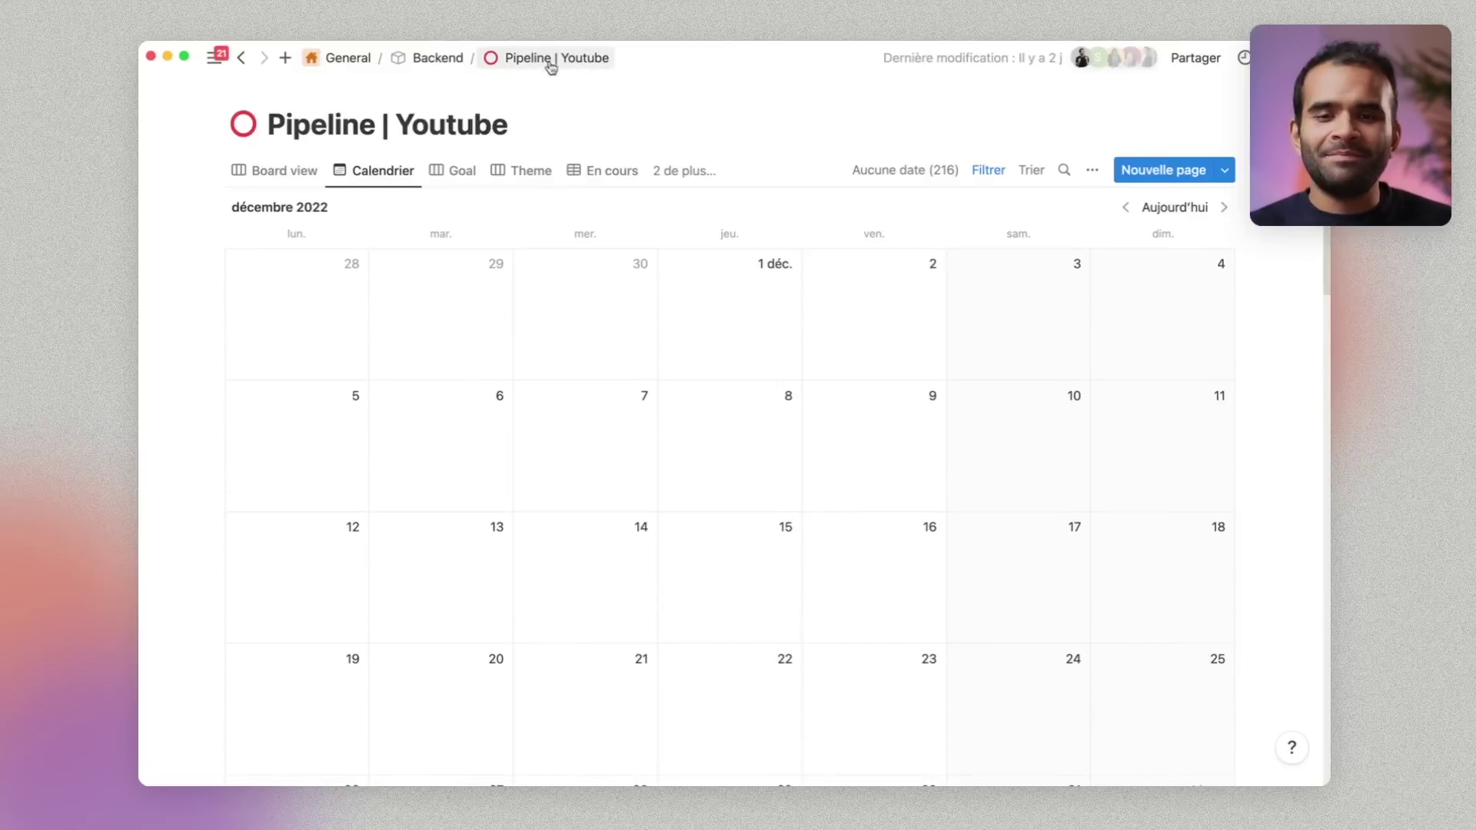
scroll(669, 269, down, 7)
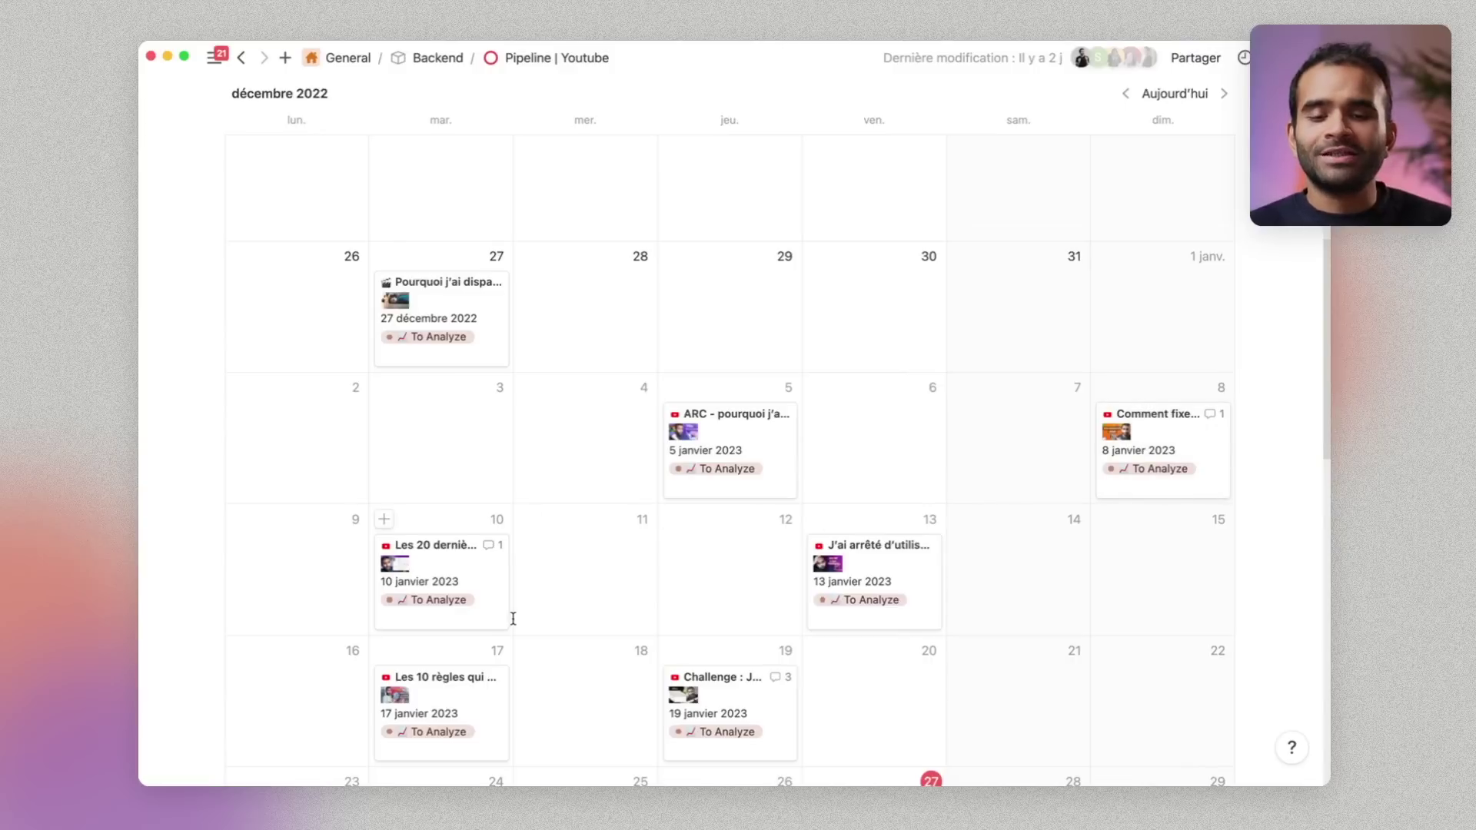
scroll(516, 624, up, 10)
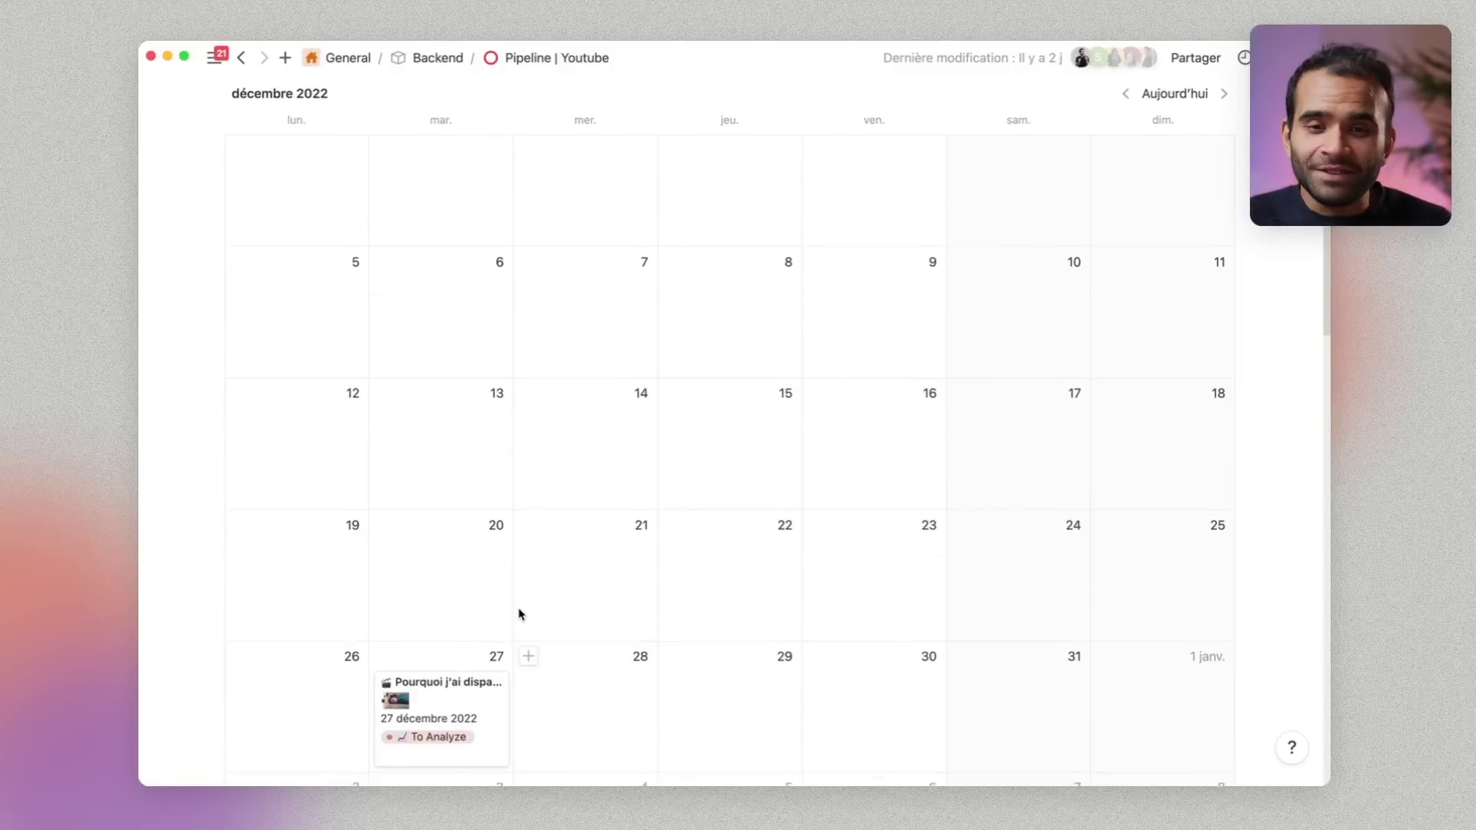
click(681, 171)
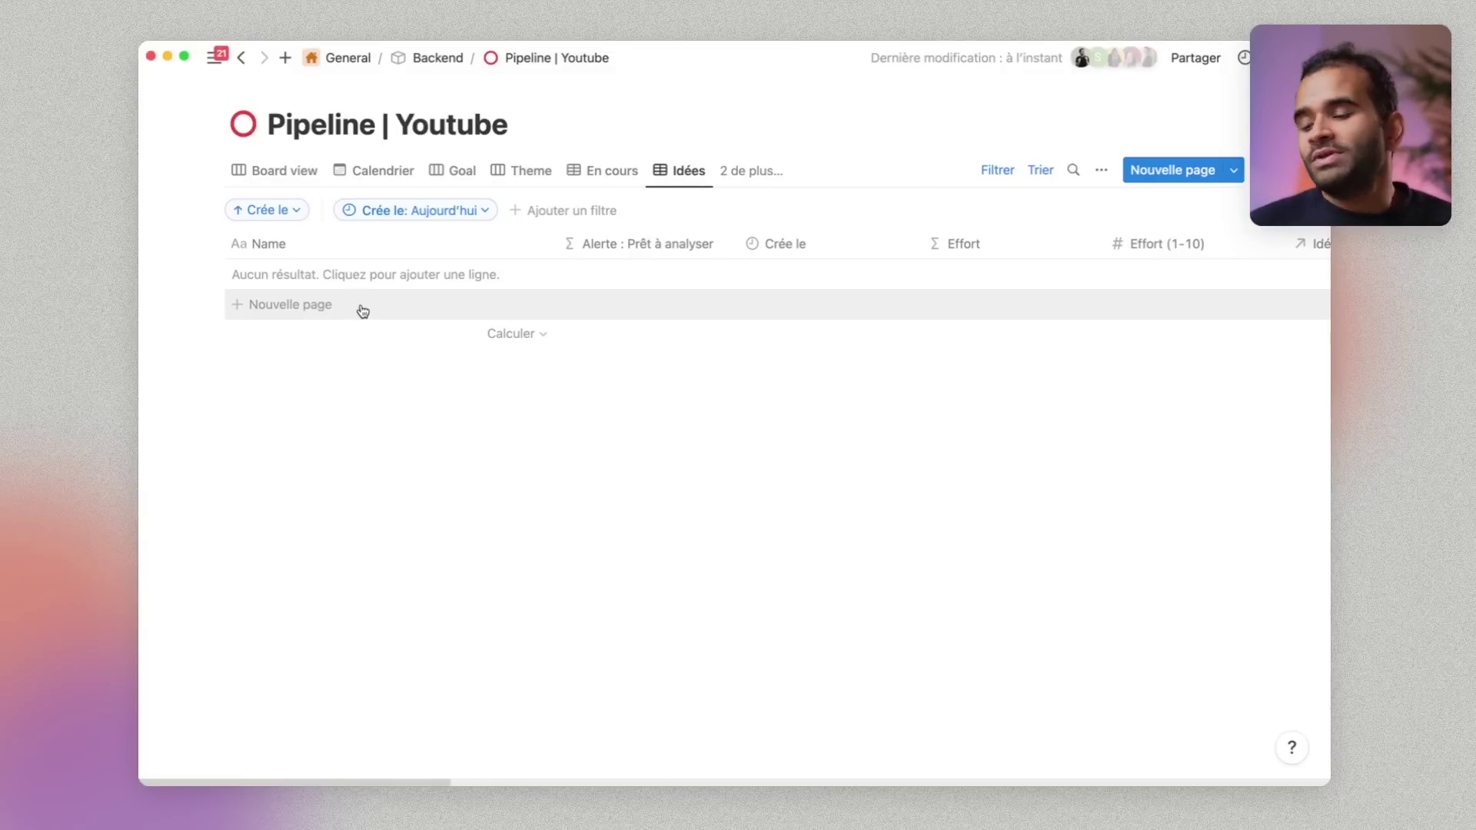
click(369, 312)
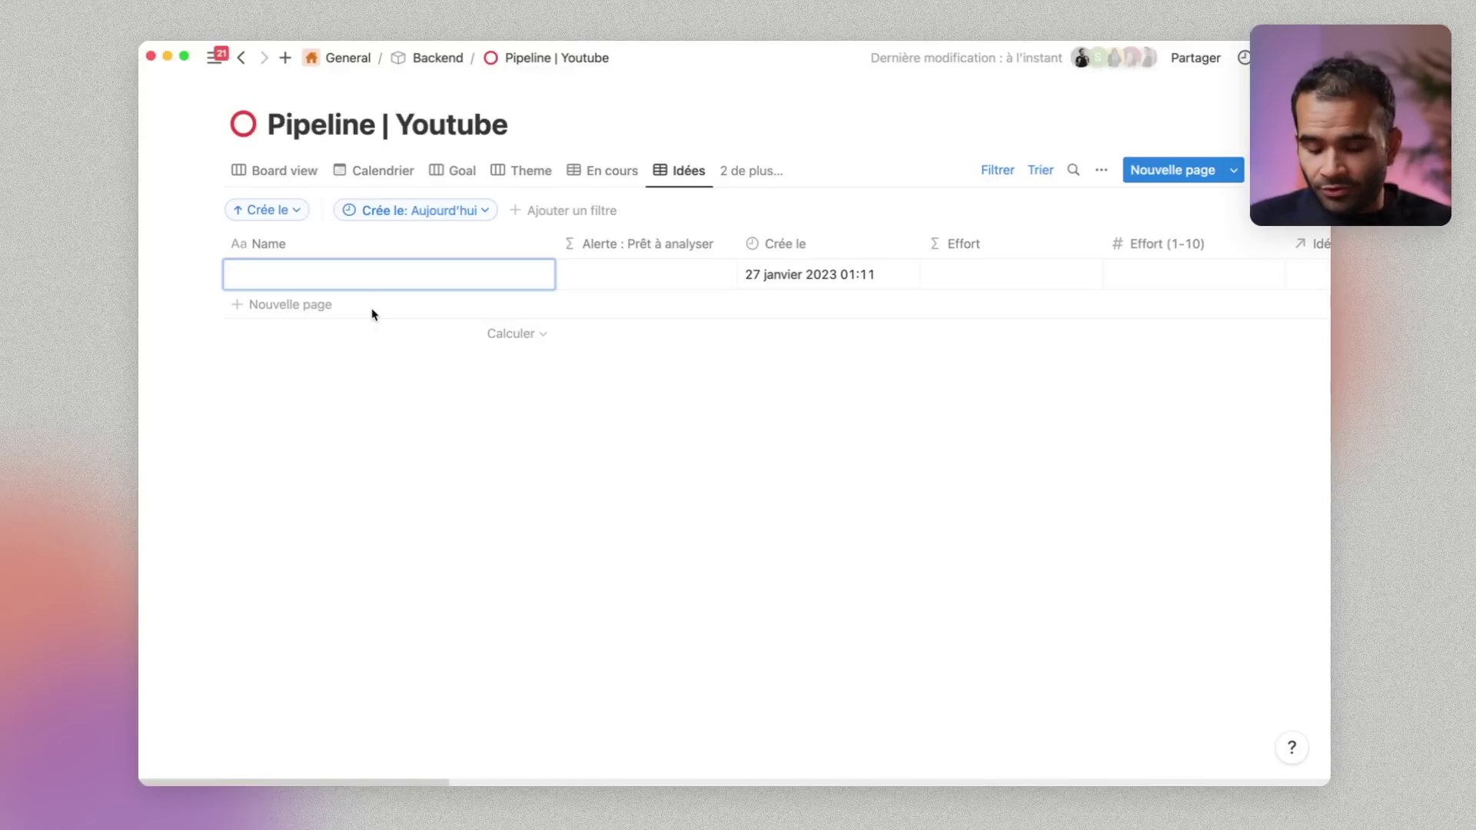
Title the new row 'Les meilleures manieres d'utiliser' and finish editing it
text(Les meilleures manie)
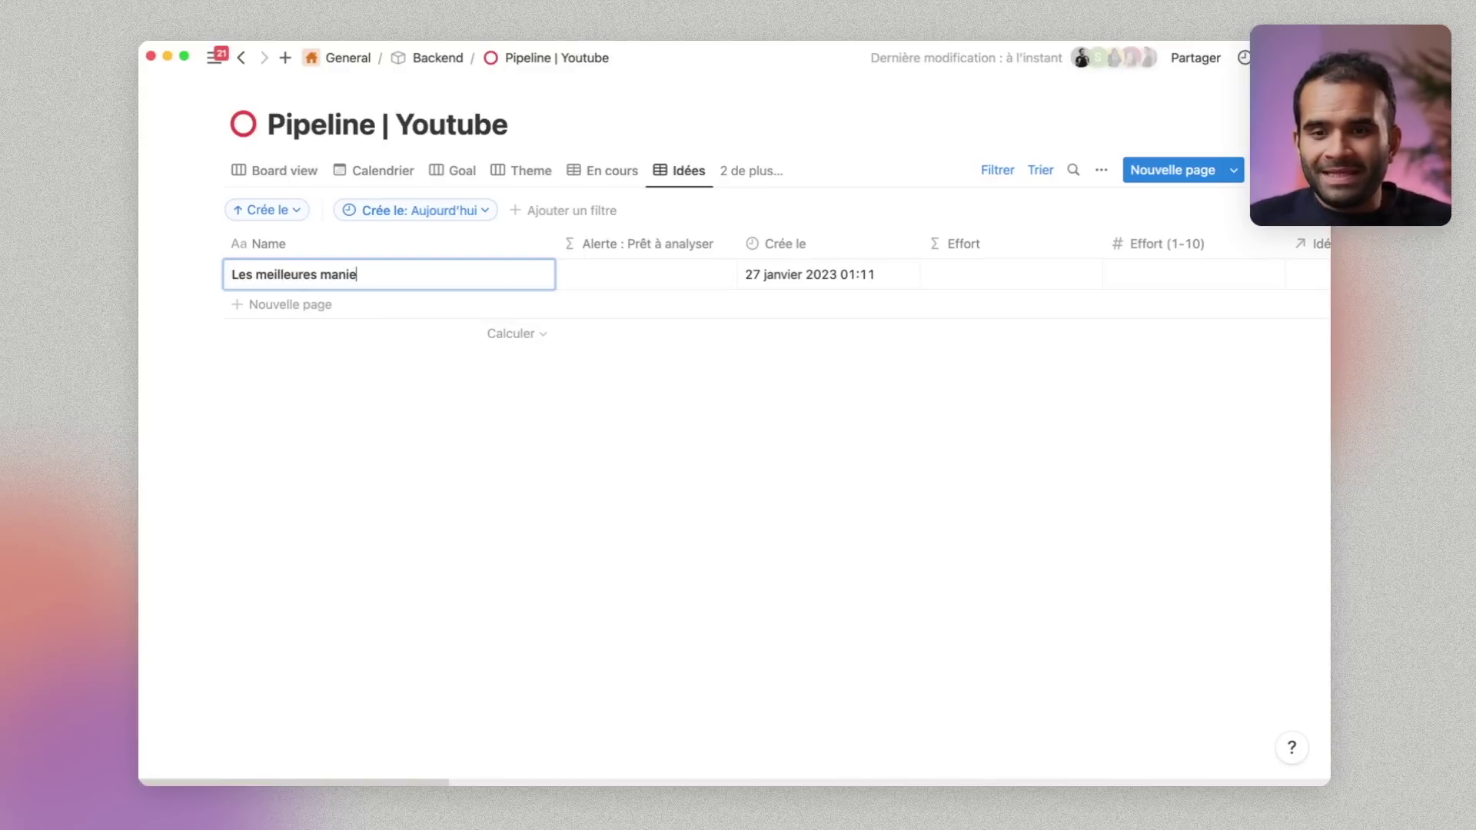
text(res d’utiliser chatGPT)
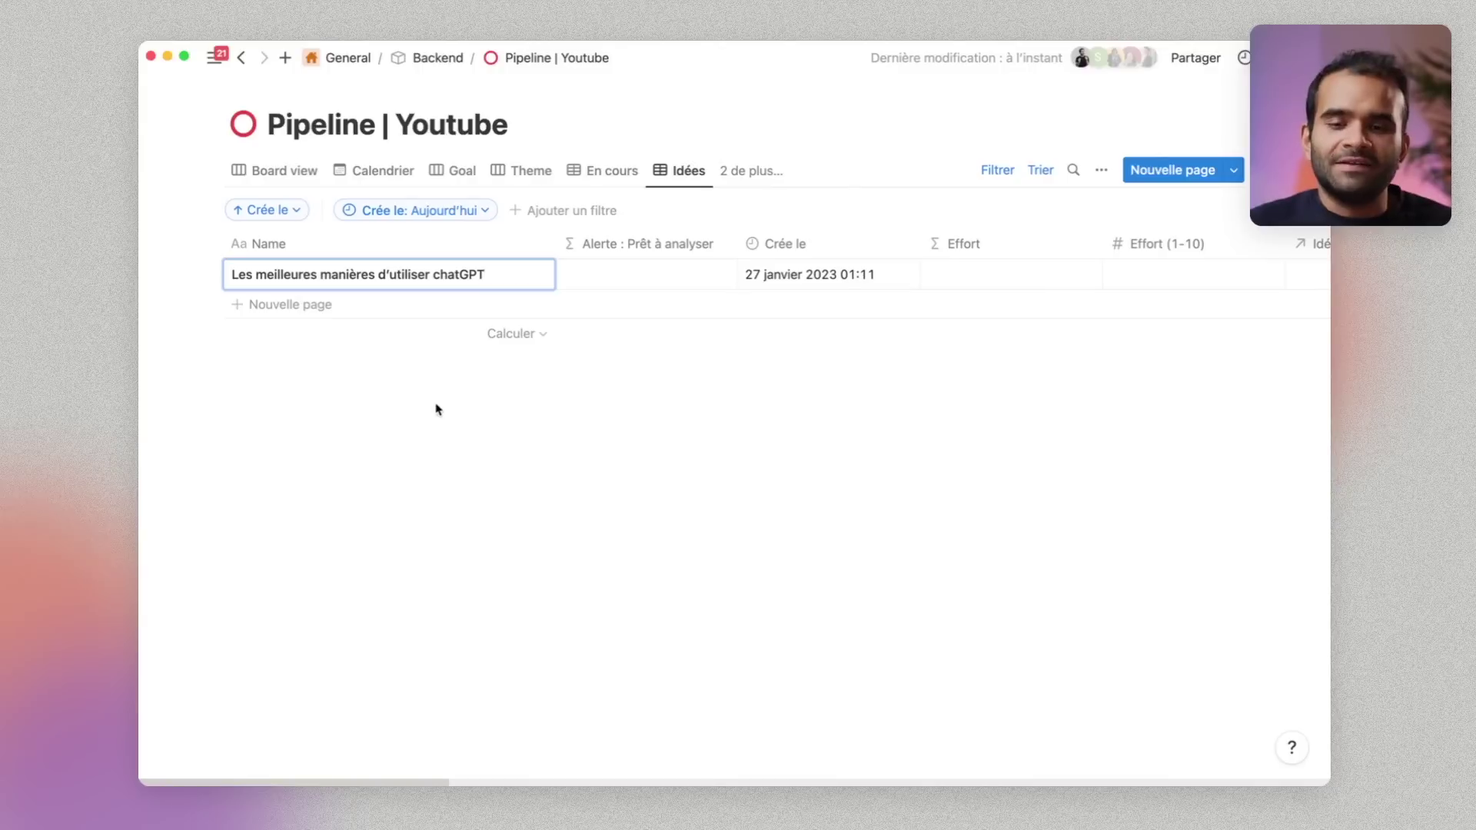
key(Escape)
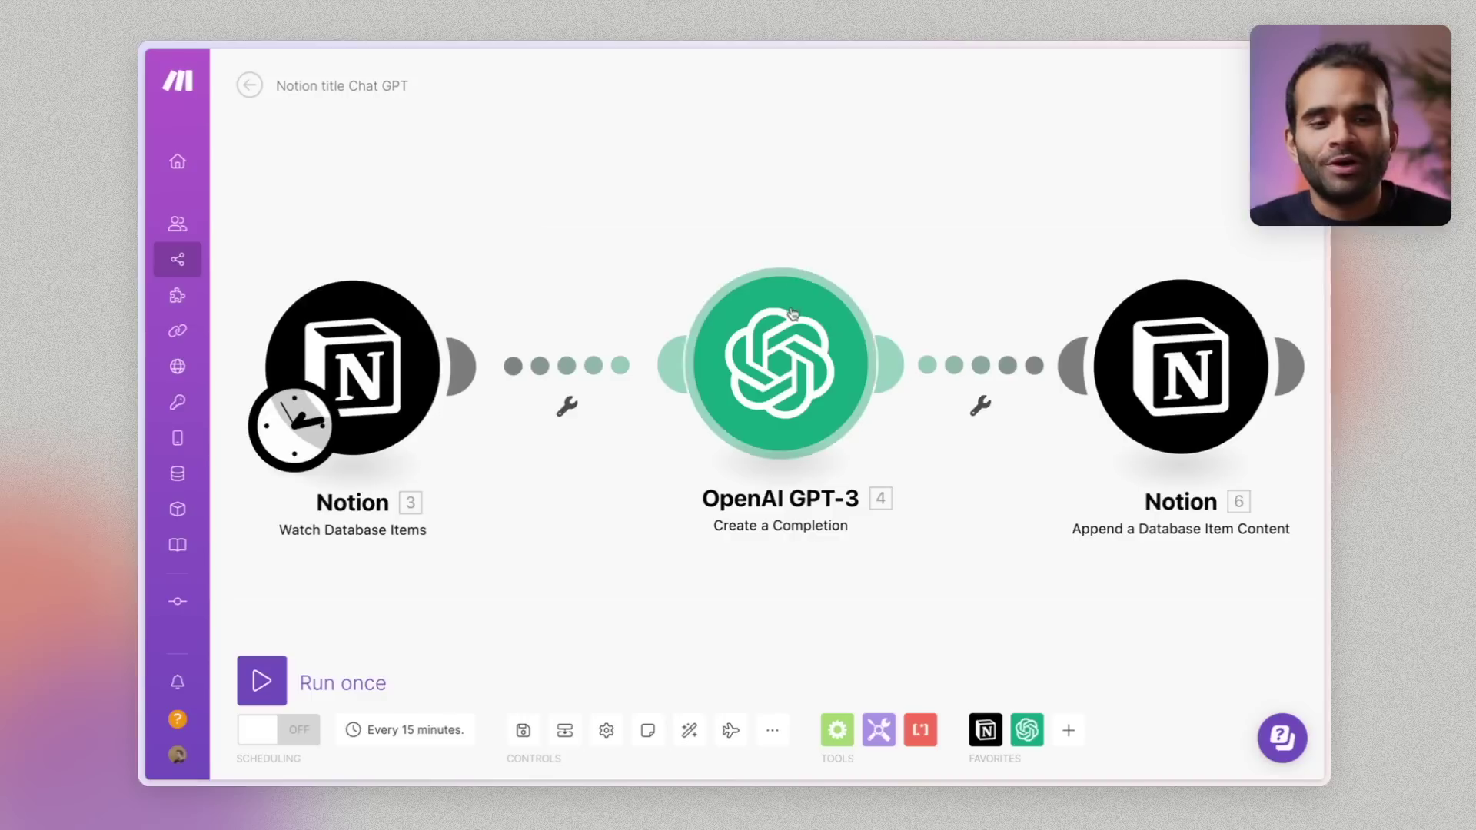
Nudge the Watch Database Items module and glance at its settings
drag(386, 379, 402, 358)
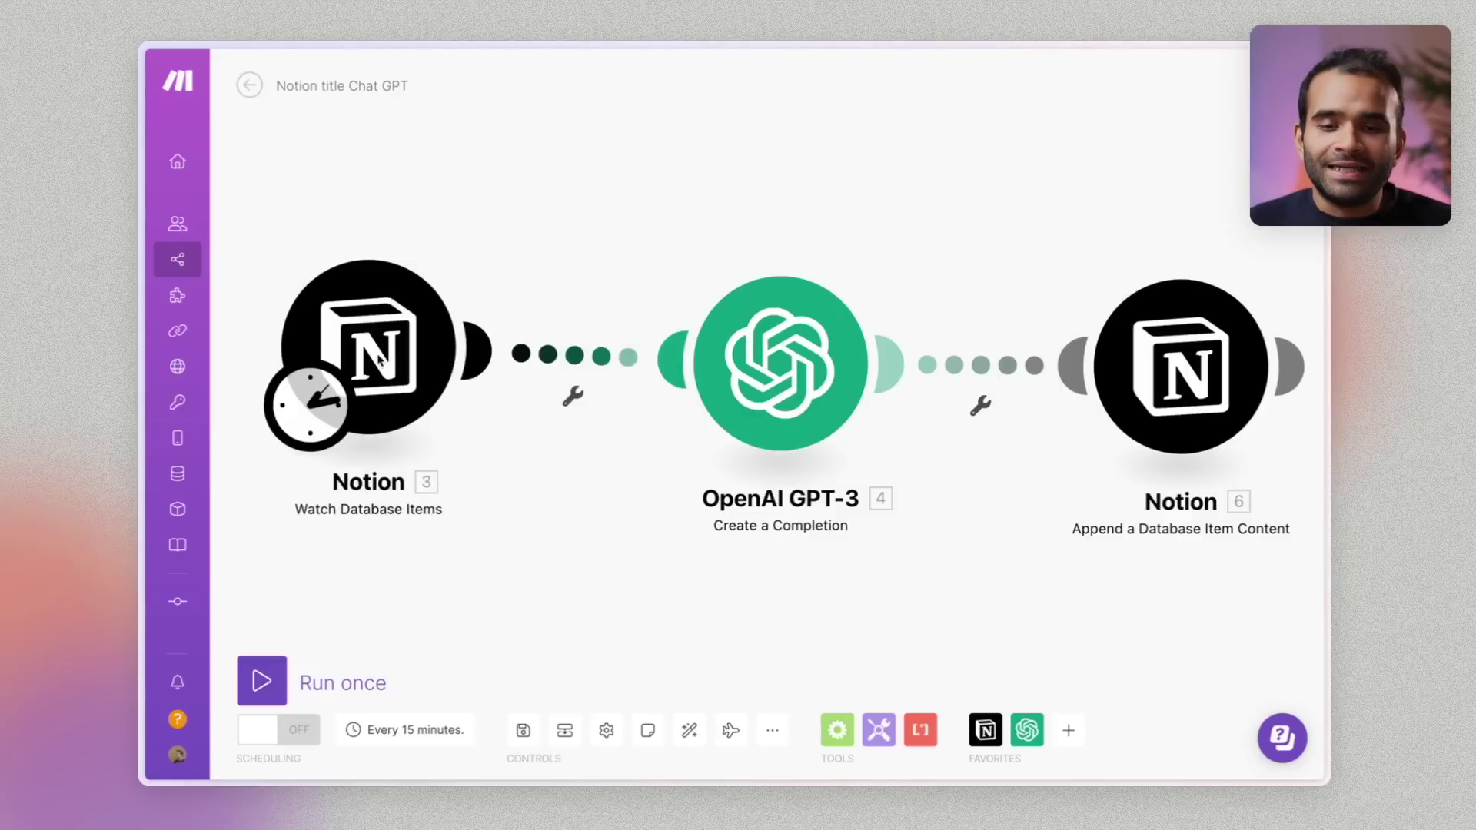
click(379, 360)
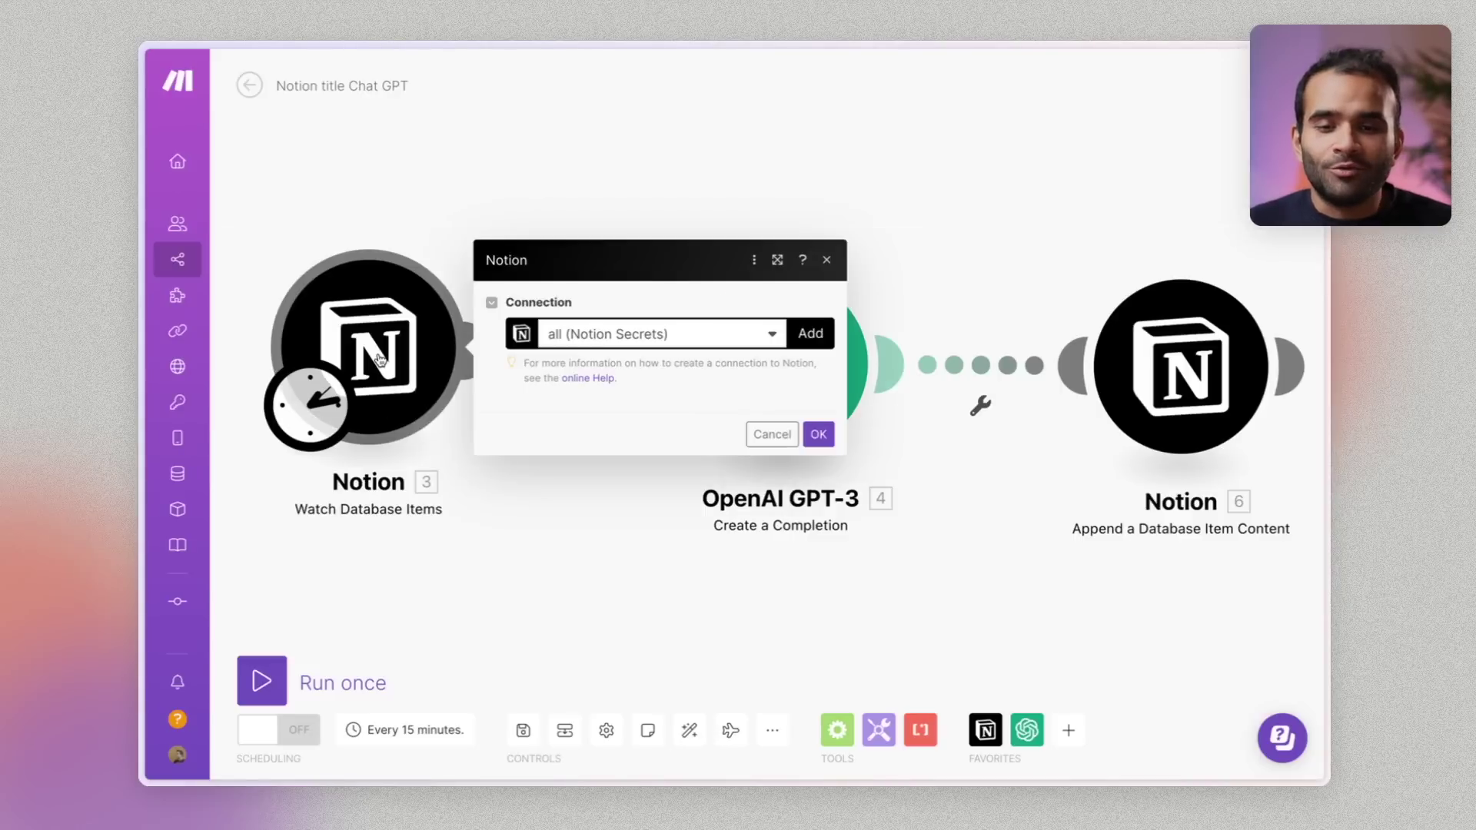
click(643, 567)
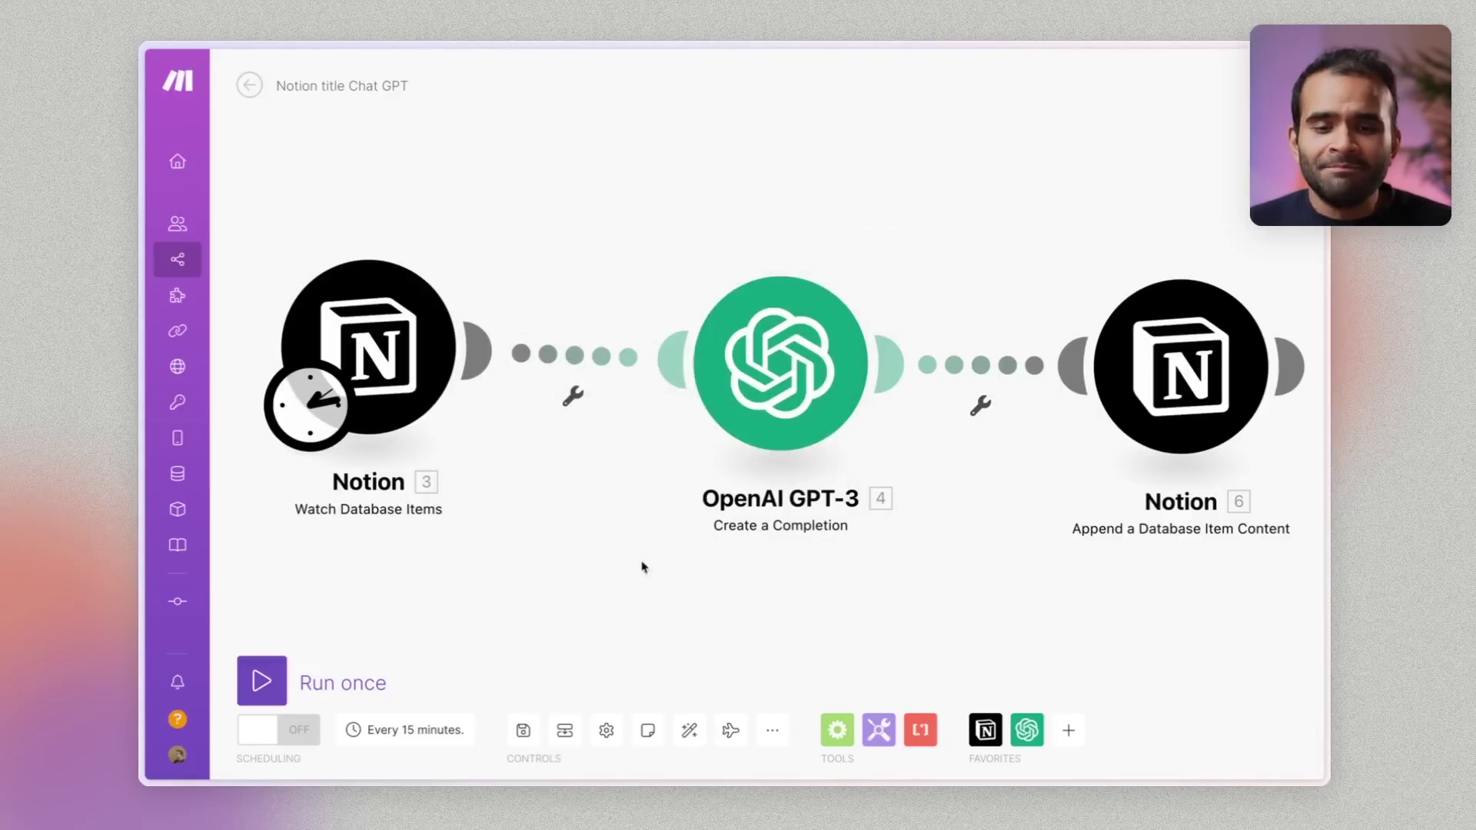
Review the GPT-3 prompt's Notion fields and lower Max Tokens to 150
click(754, 393)
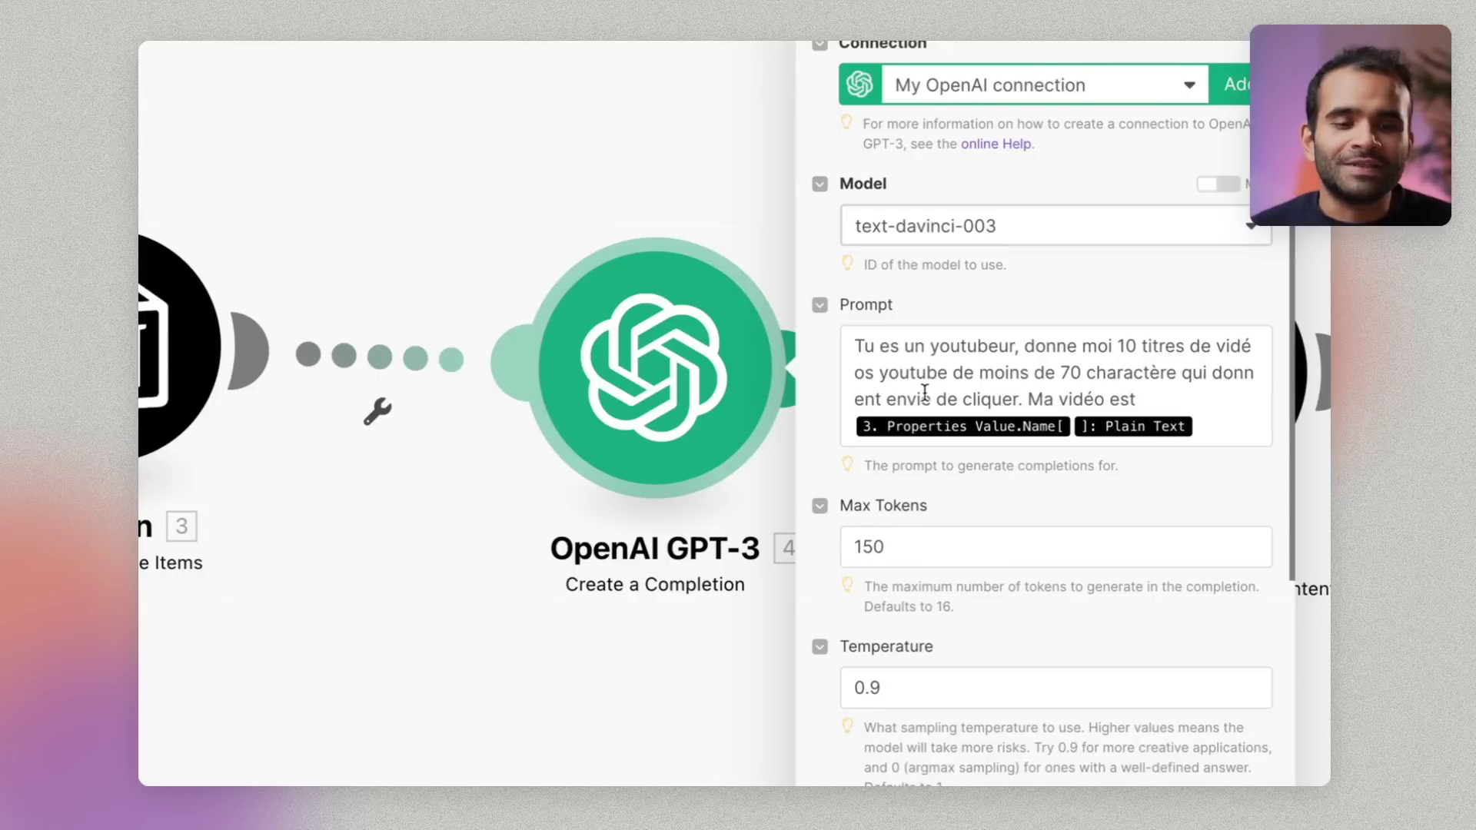
click(1140, 407)
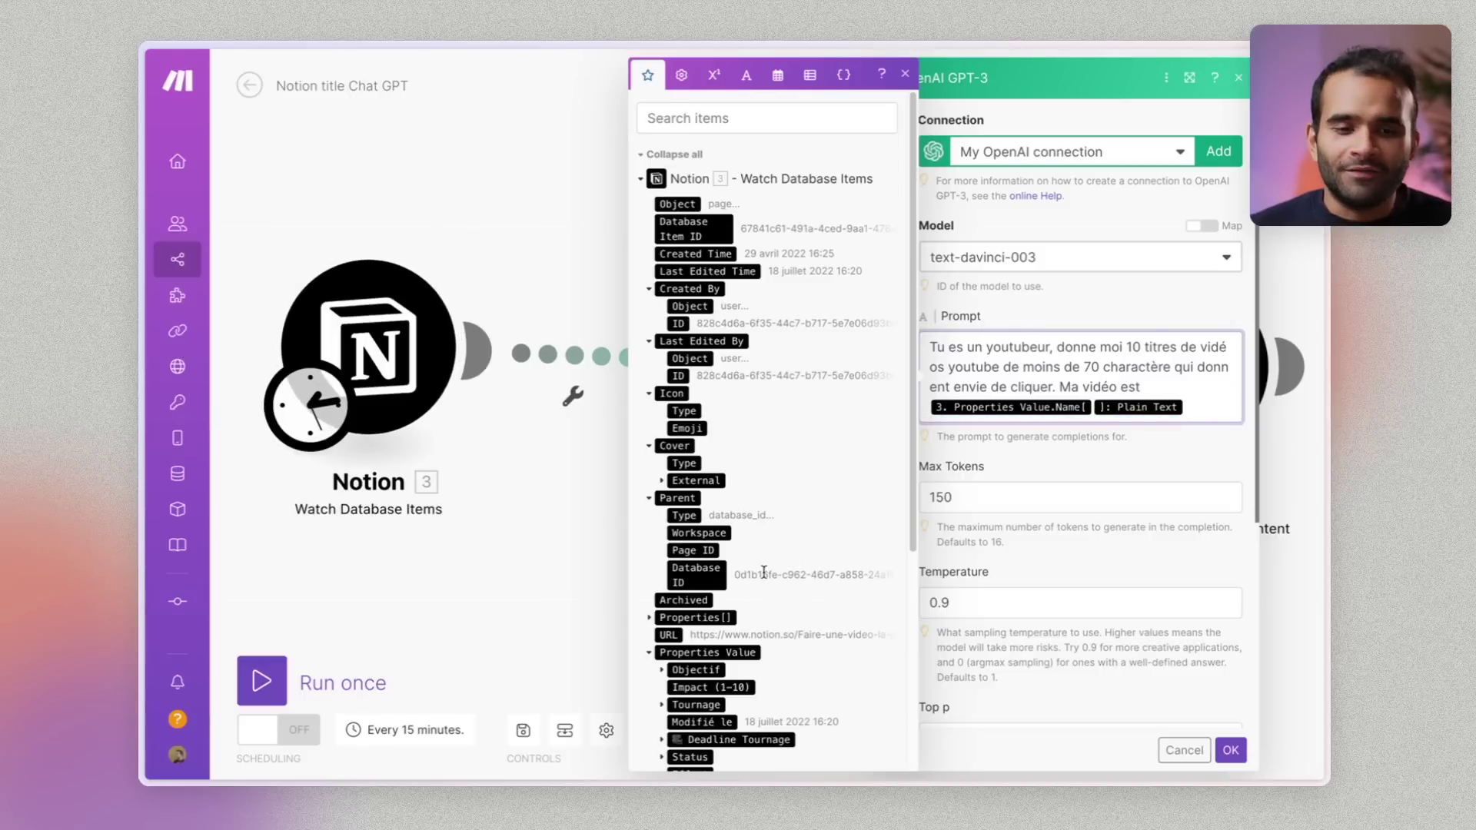
scroll(764, 572, down, 5)
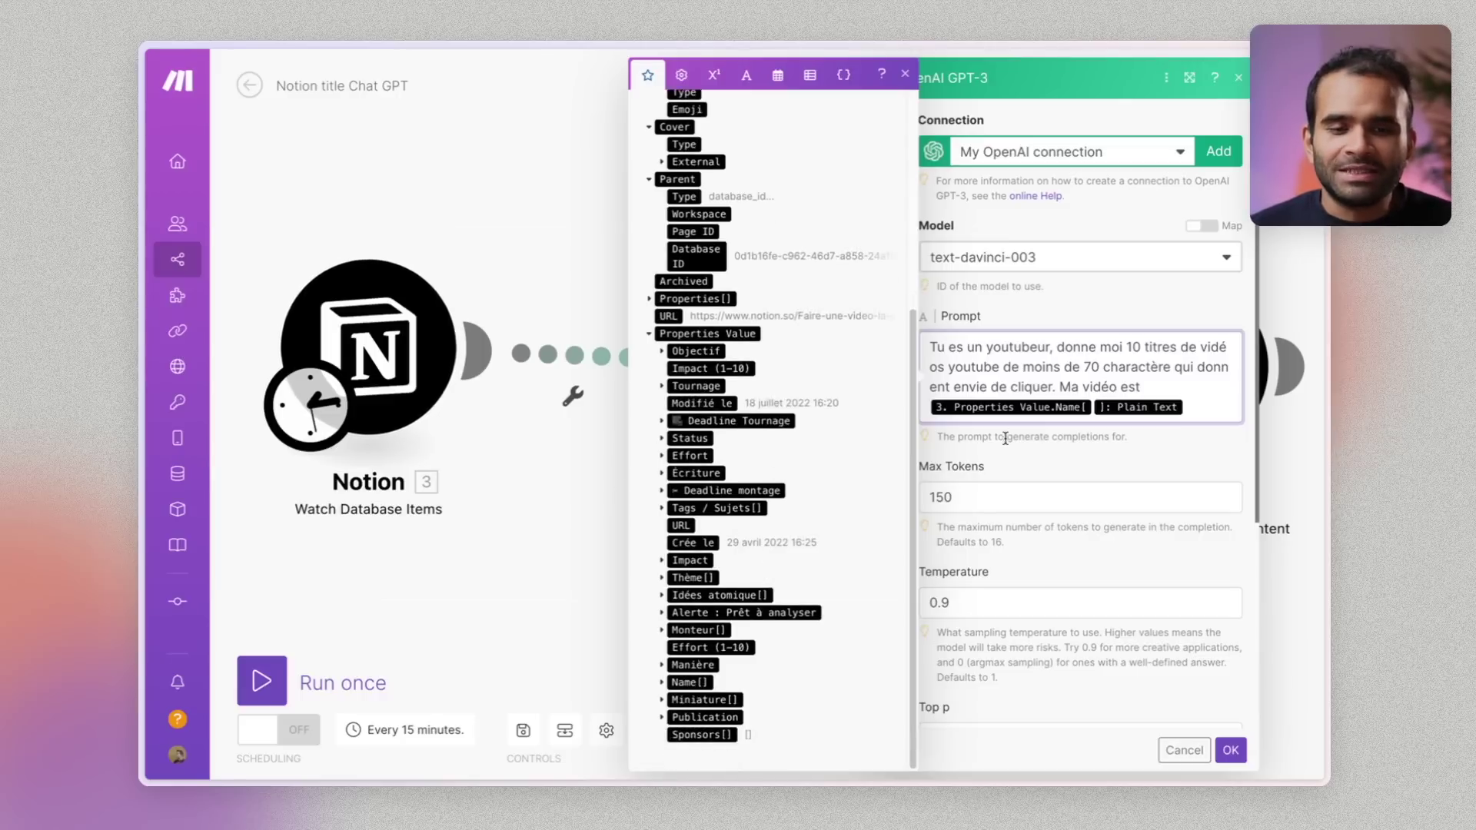
click(1037, 473)
click(923, 494)
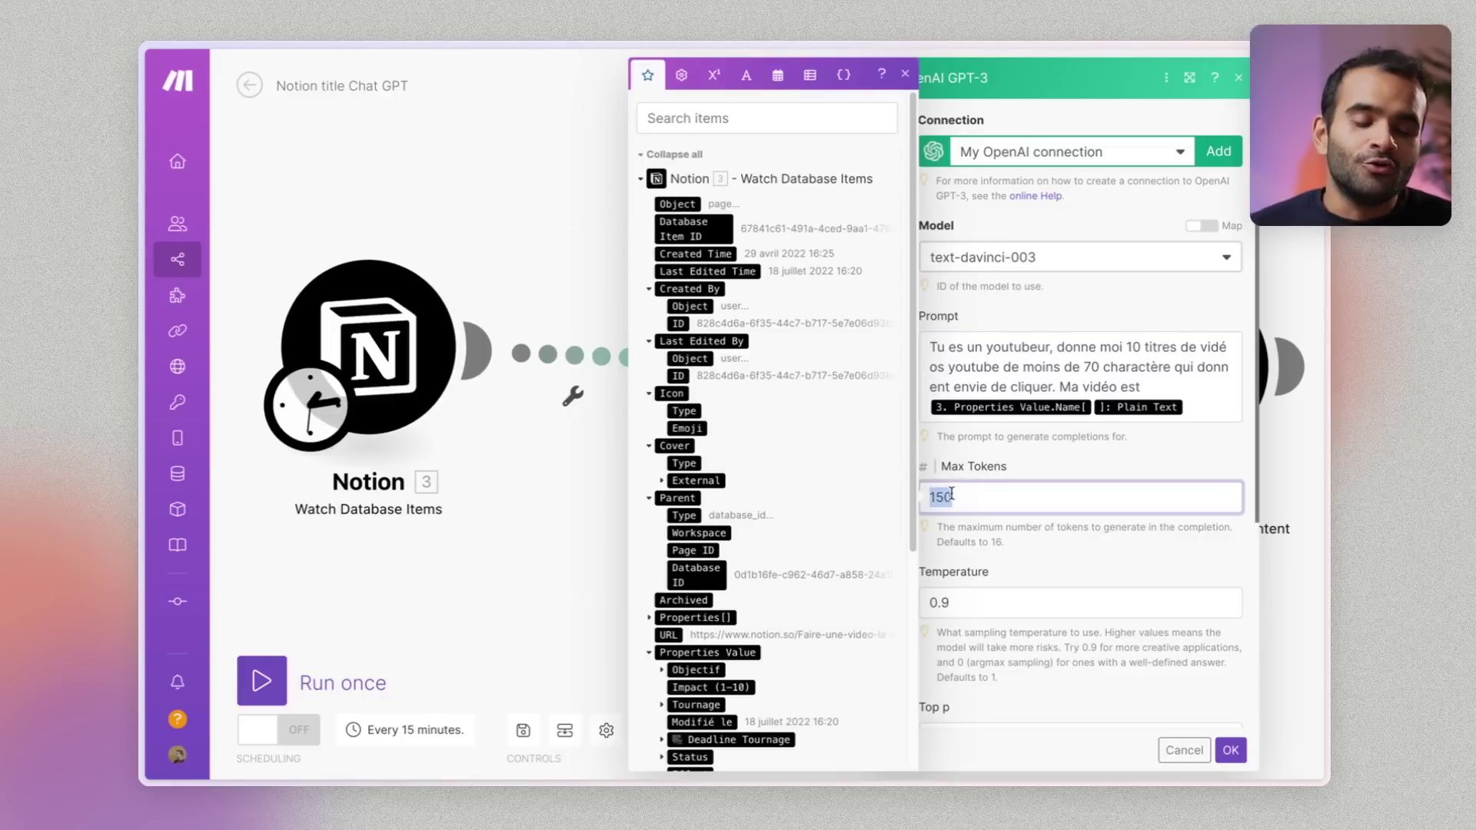
text(150)
click(1042, 594)
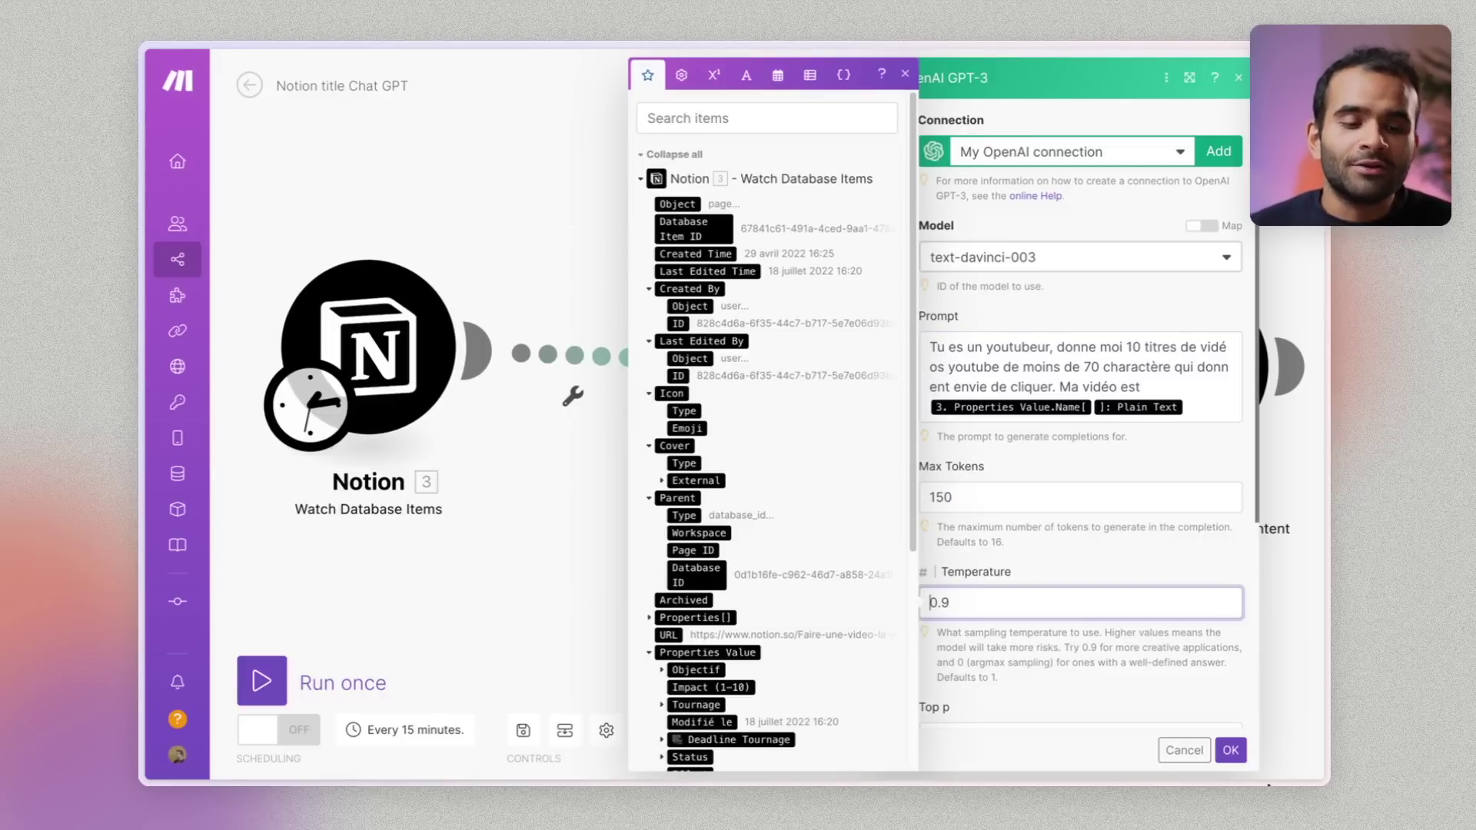
click(1231, 749)
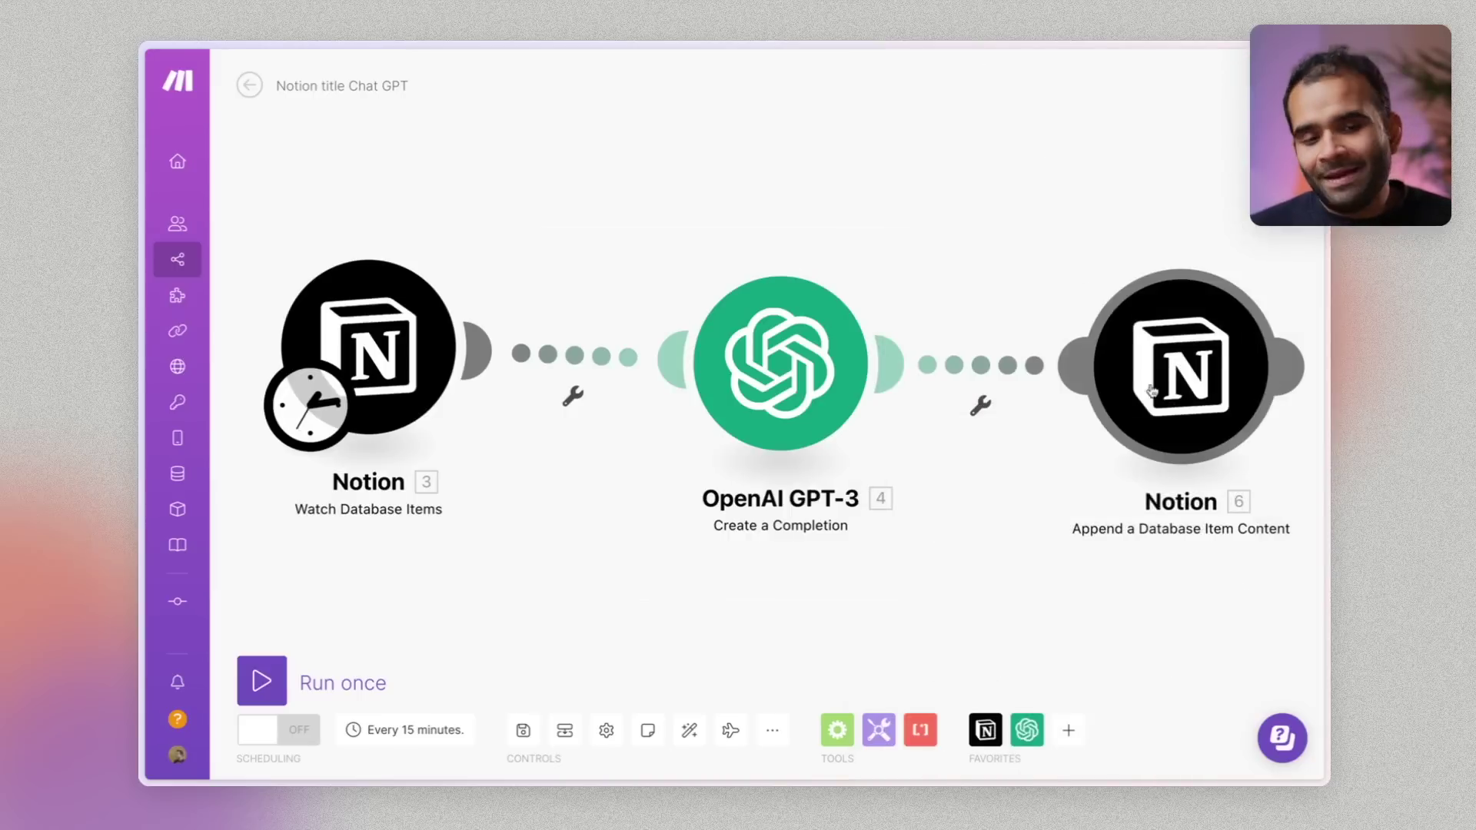
Review the Append a Database Item Content mapping, then run the scenario once
mouse_move(1160, 418)
mouse_down()
mouse_move(1060, 248)
mouse_move(1132, 371)
mouse_move(1136, 406)
mouse_up()
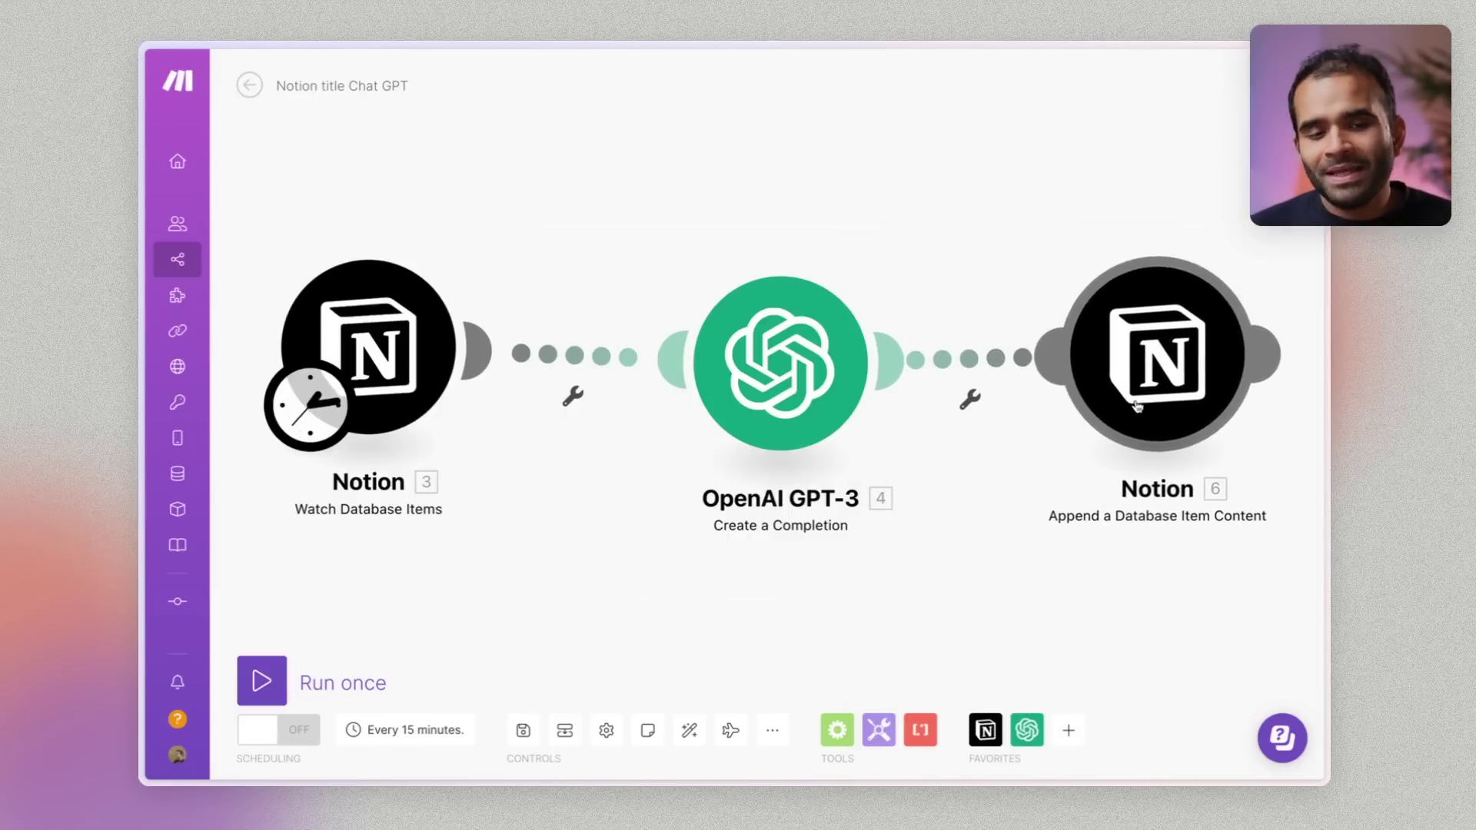
click(1176, 419)
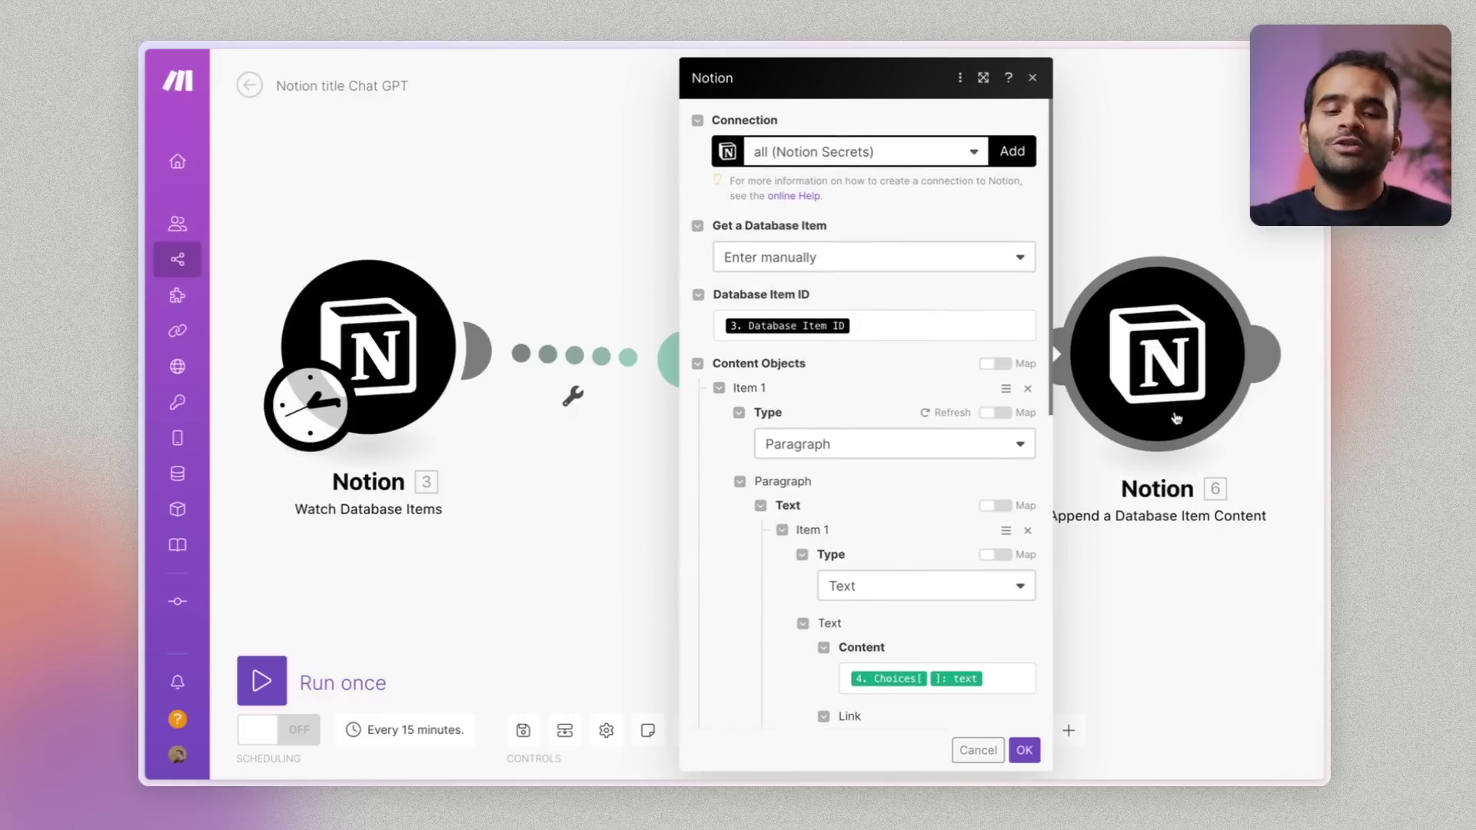
scroll(942, 554, down, 4)
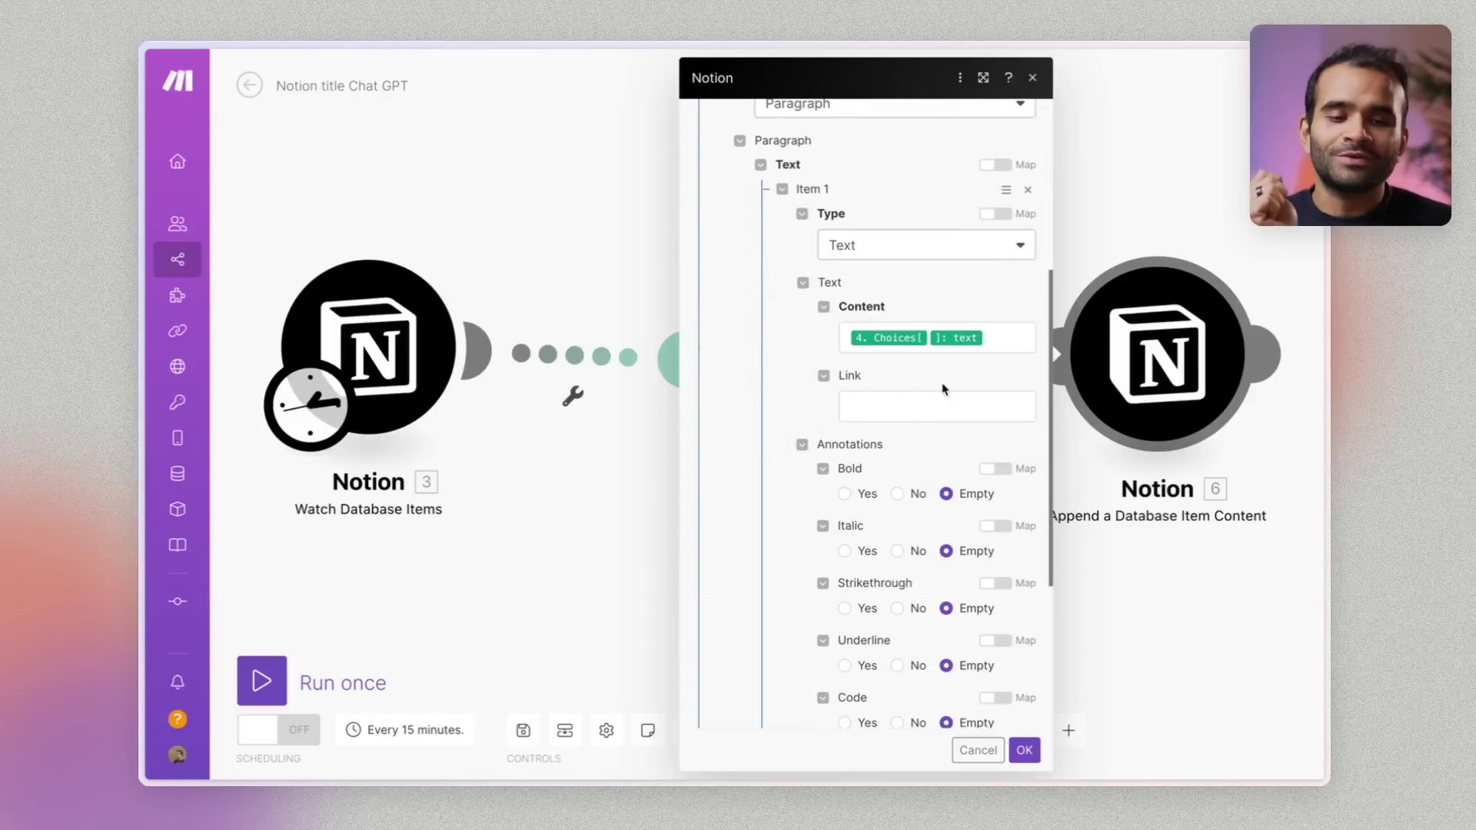
click(1133, 590)
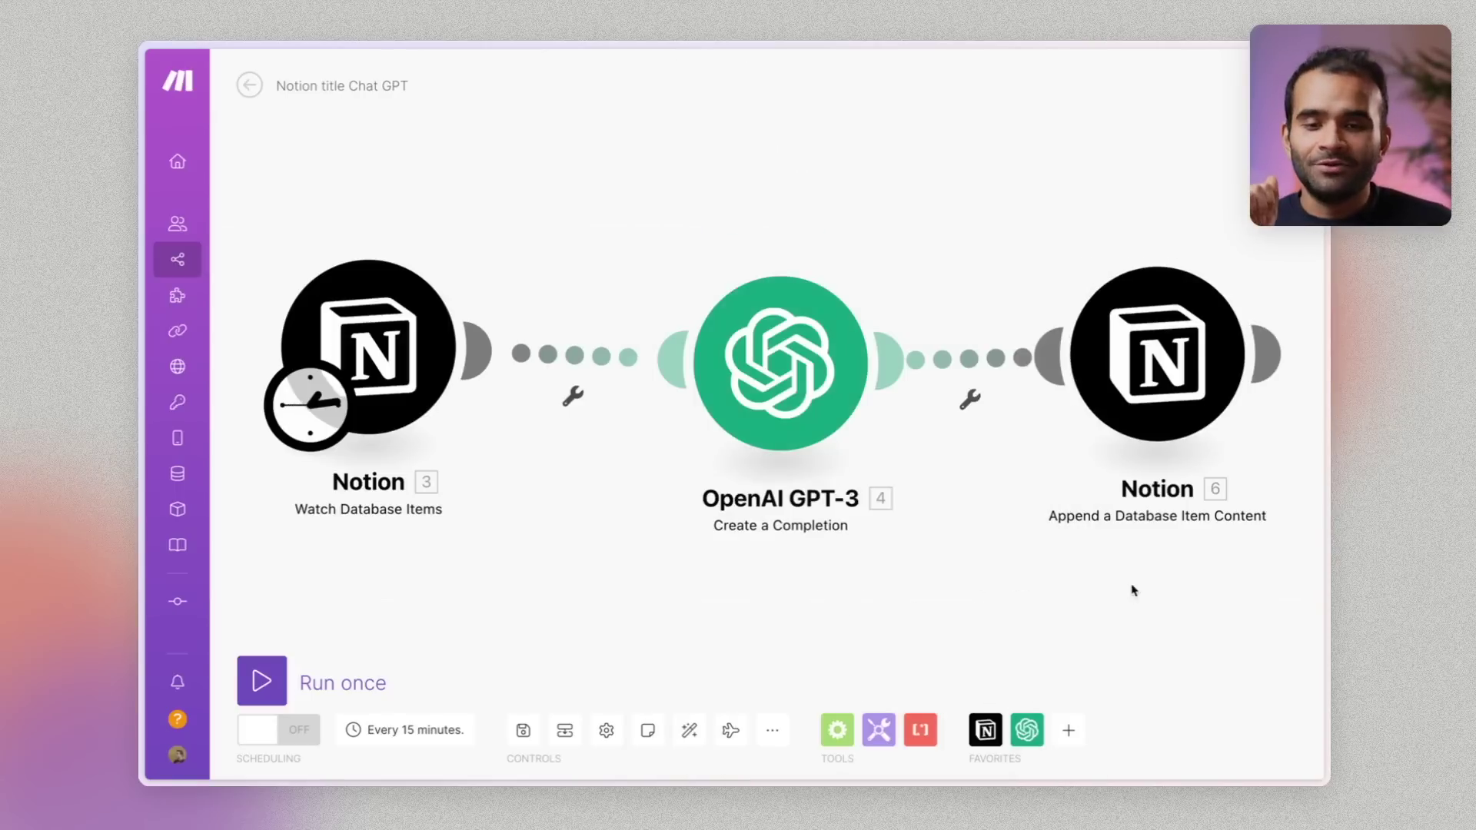
click(261, 681)
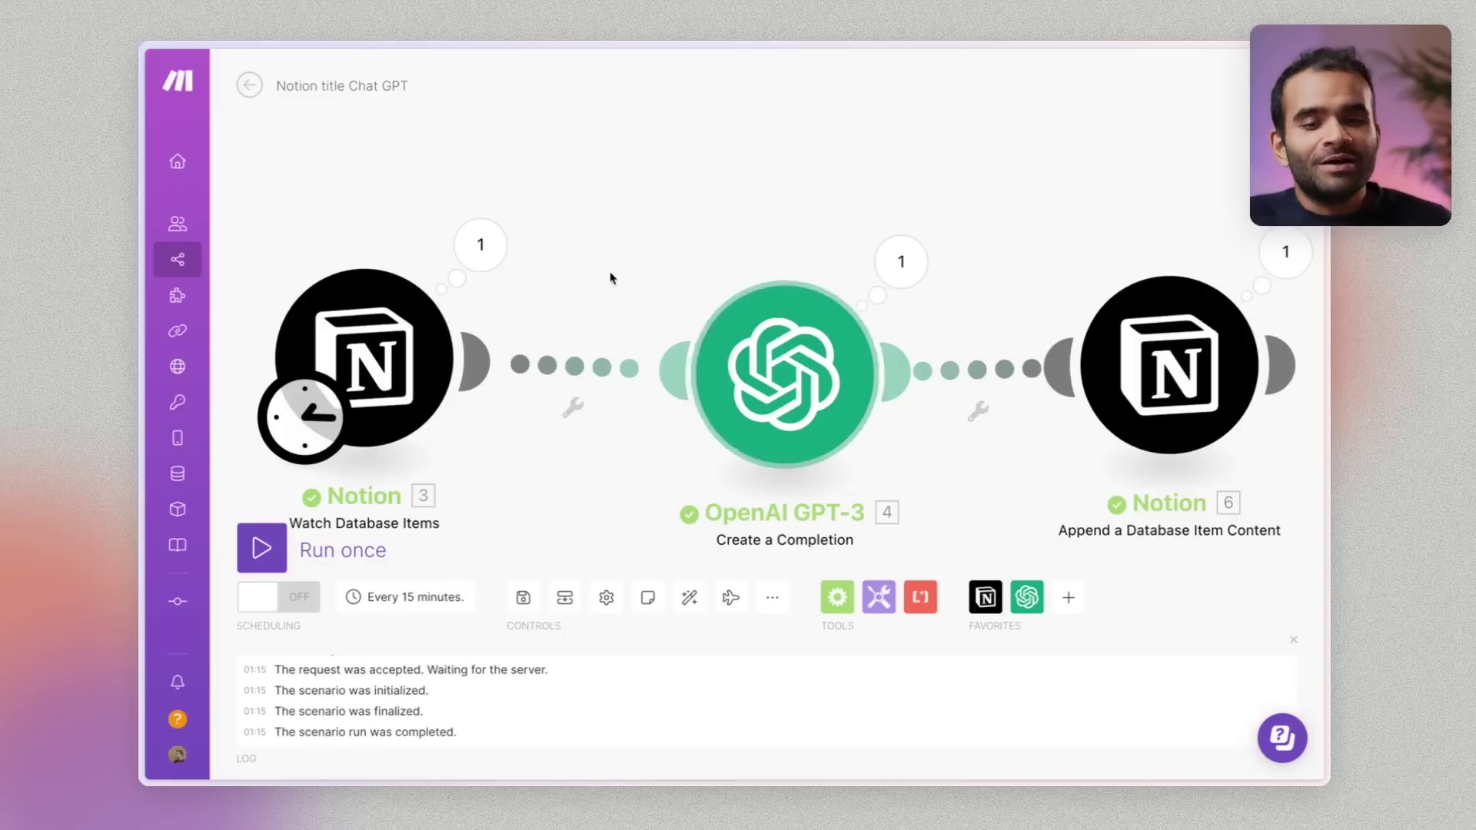
Inspect the Watch Database Items output, the GPT-3 prompt's video title and the token usage
click(481, 245)
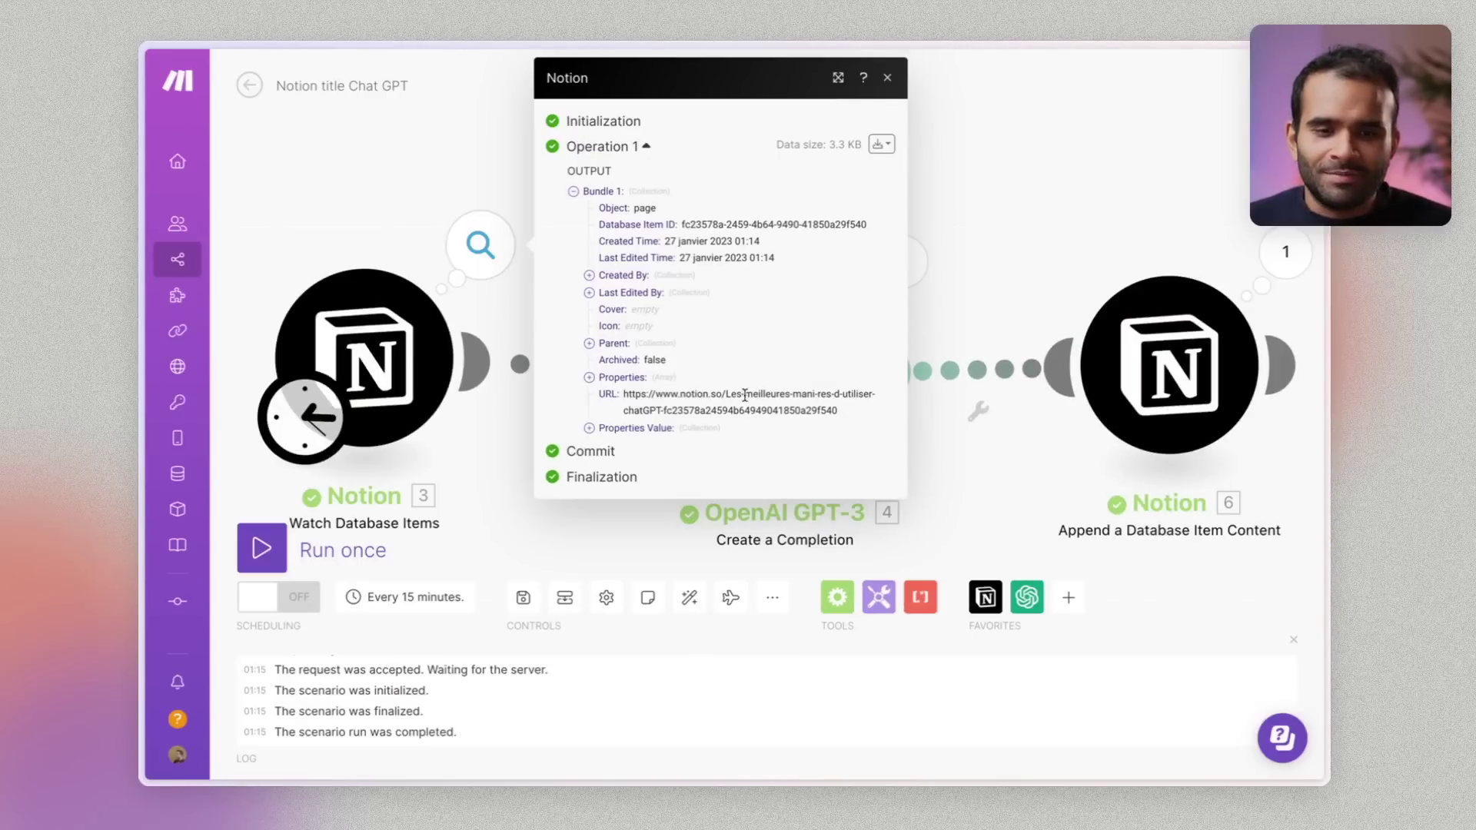
click(897, 257)
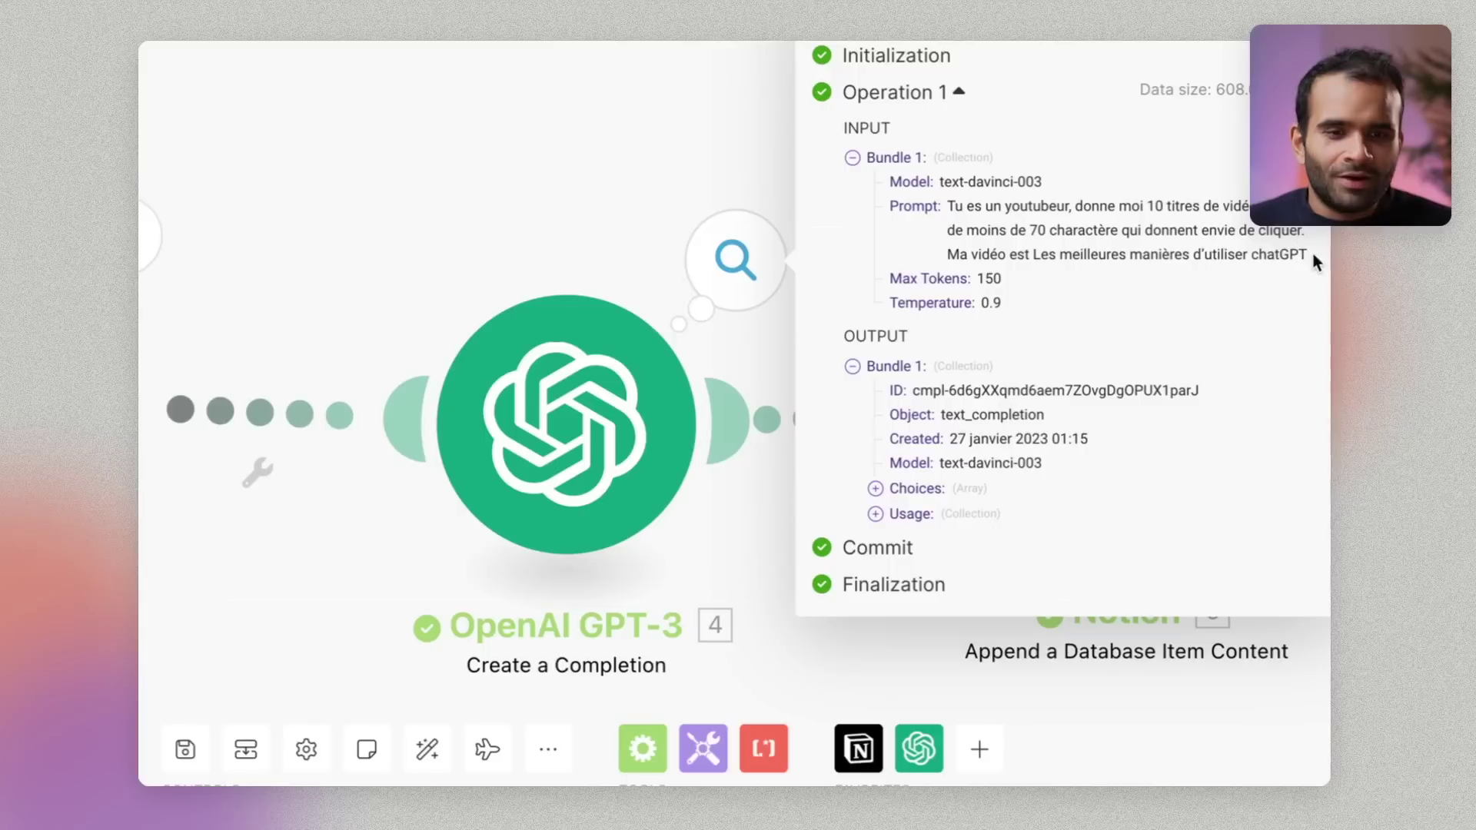
drag(1309, 254, 1030, 252)
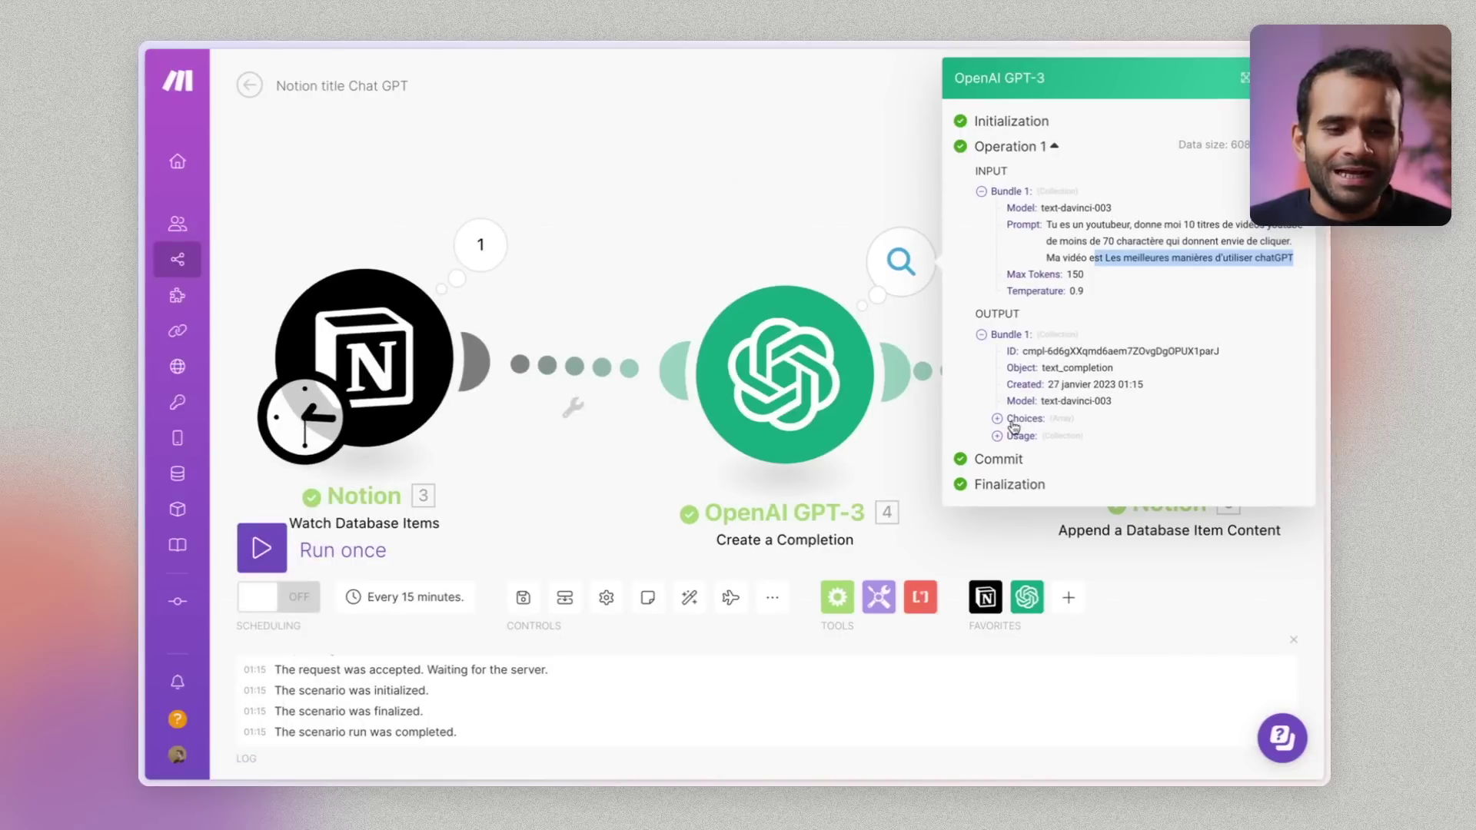
click(1009, 436)
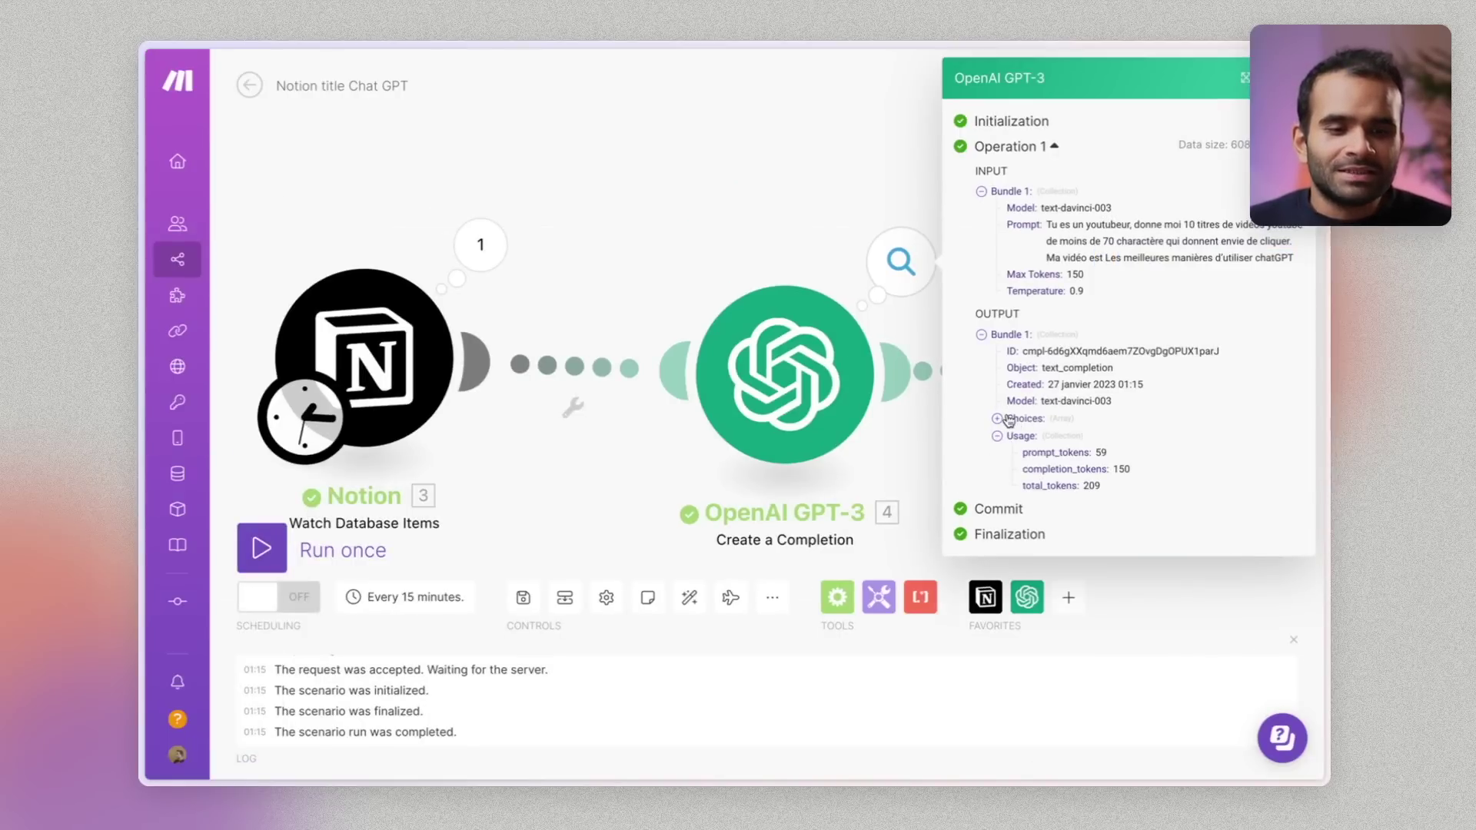
Expand Choices, read the eight generated titles, then close the GPT-3 output inspector
click(1007, 419)
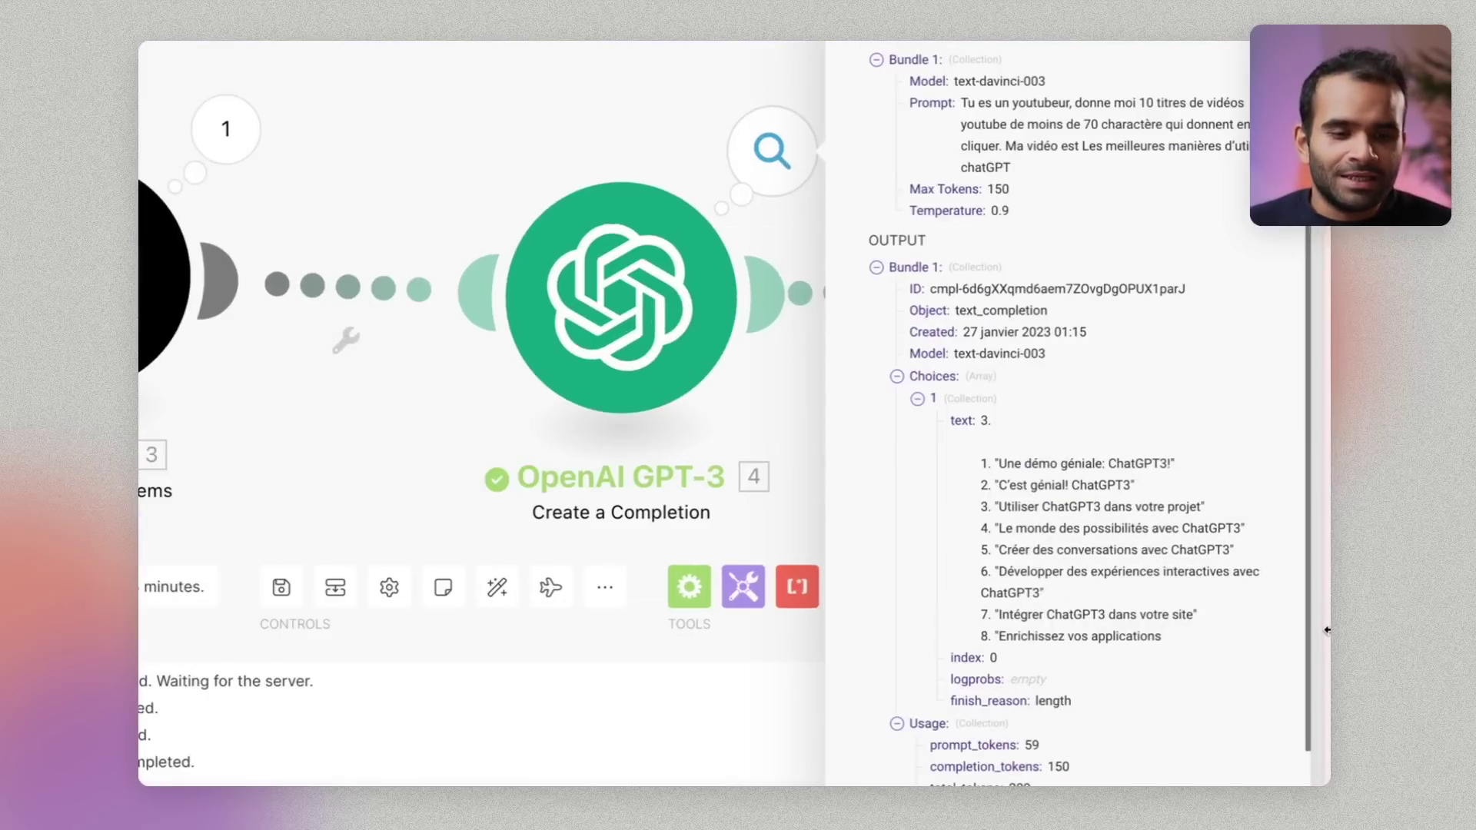
drag(1005, 464, 1210, 639)
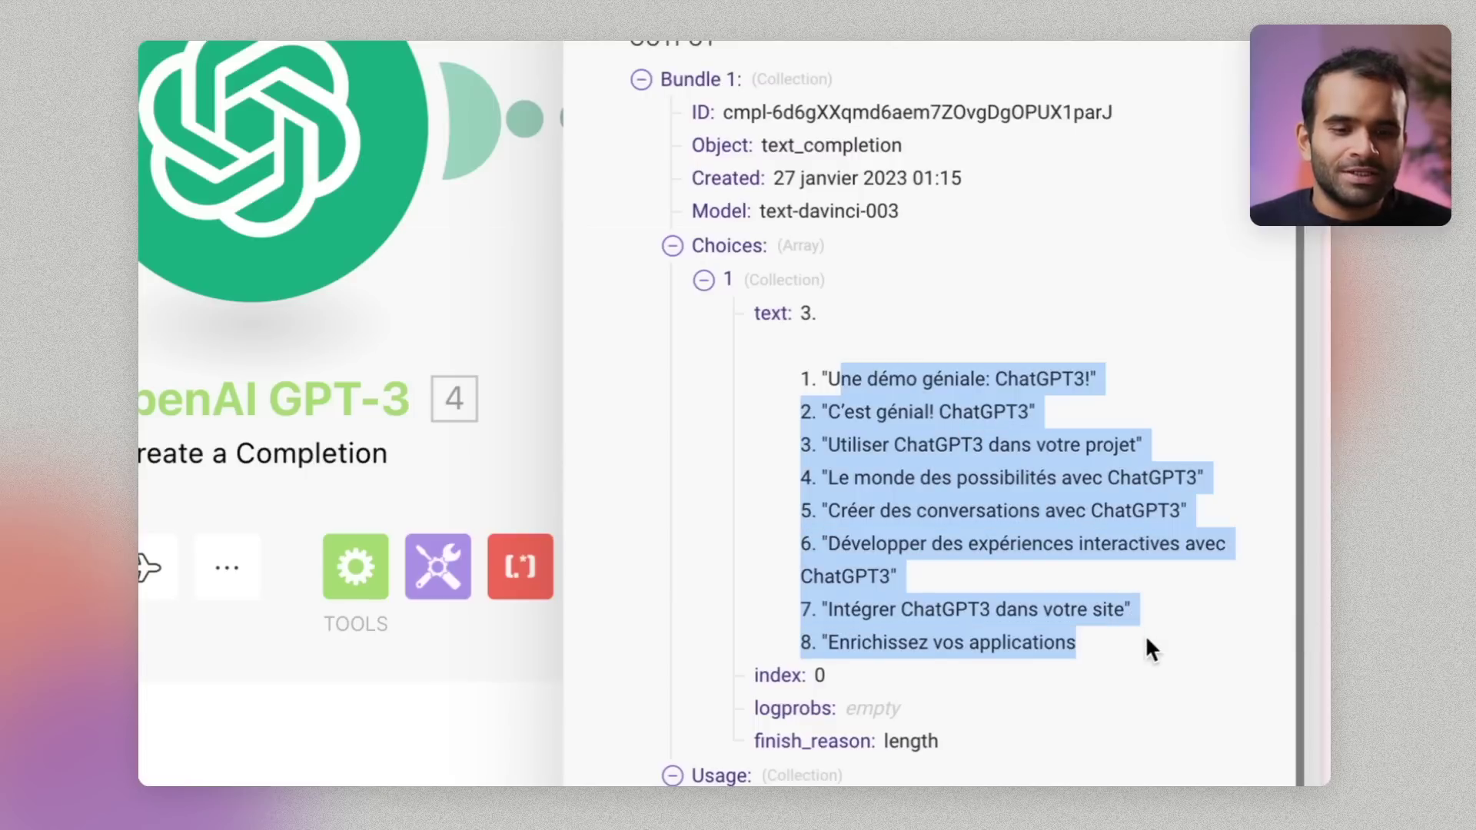
click(1151, 650)
drag(879, 380, 954, 381)
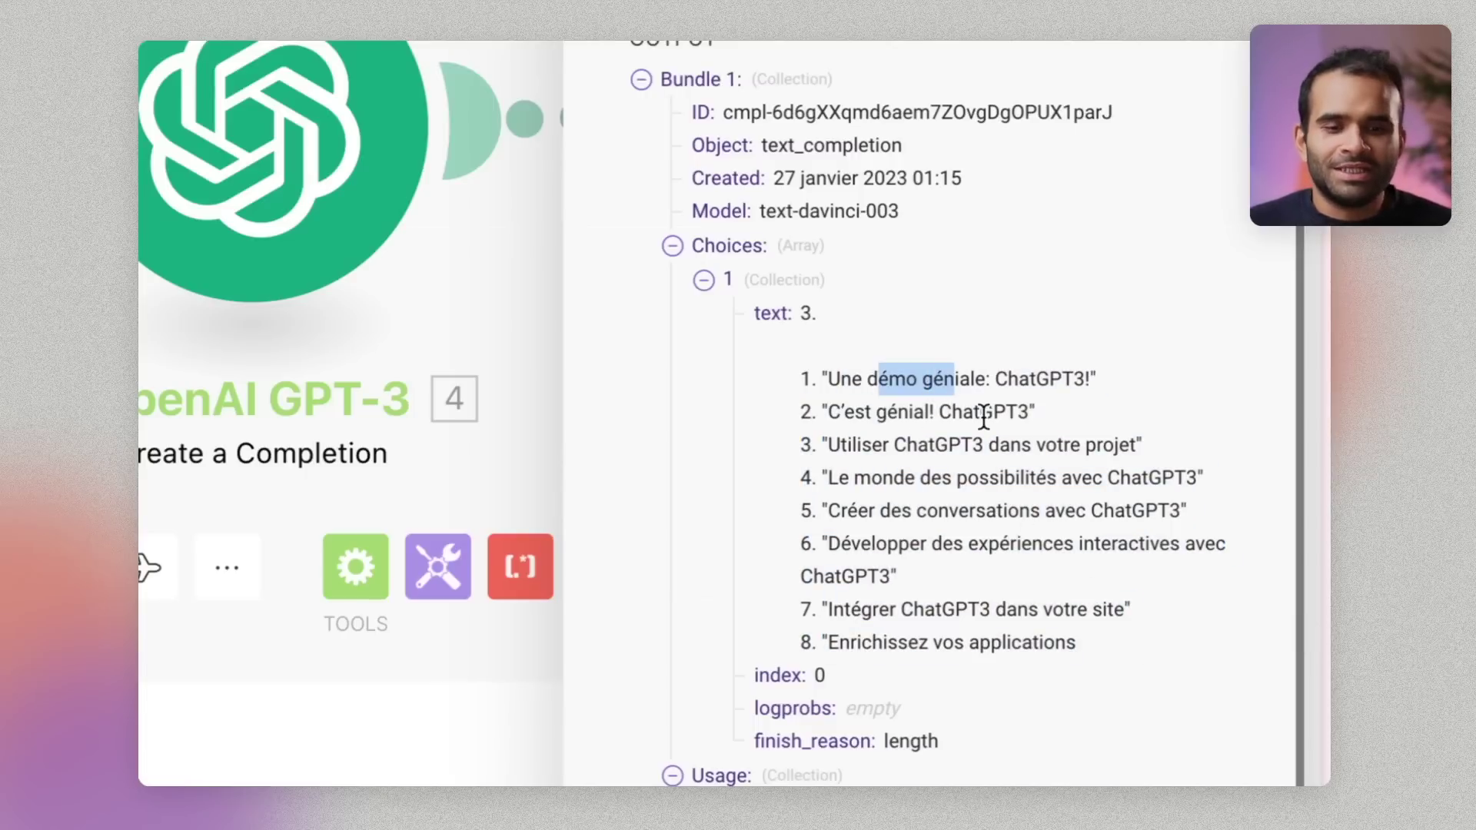
click(984, 419)
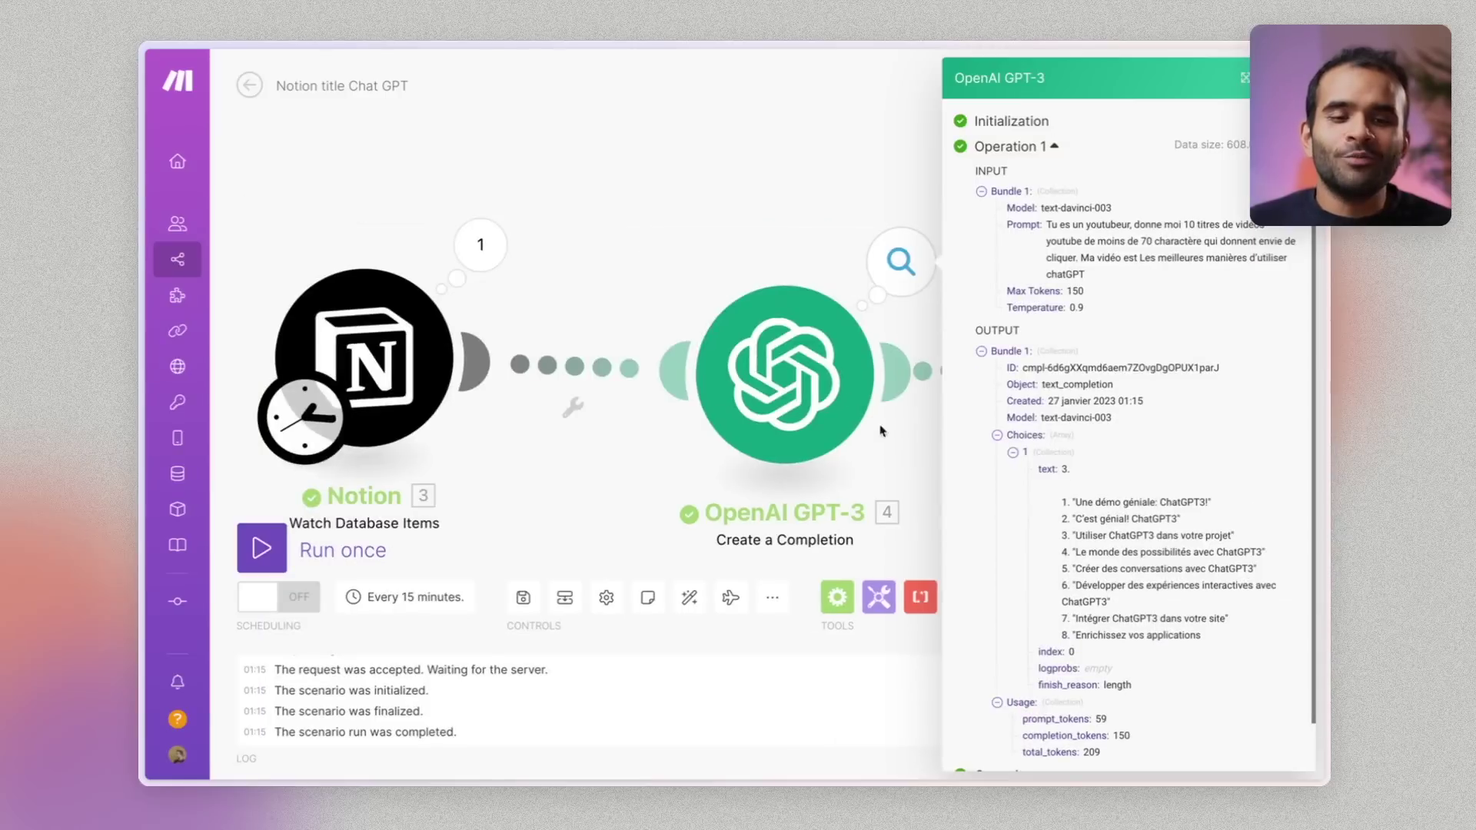
click(884, 427)
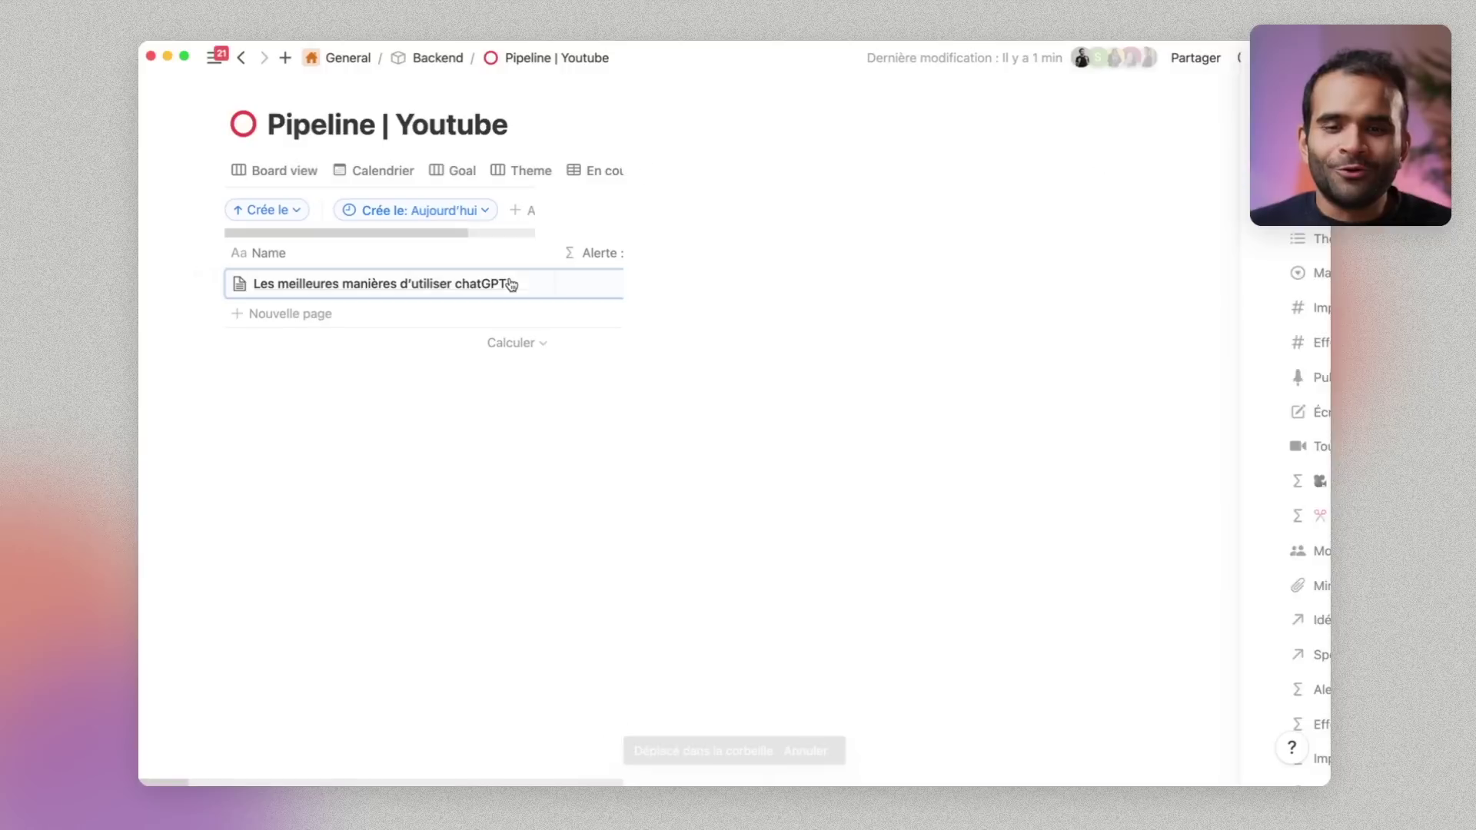
Scroll to the appended content and delete the empty '3.' line above the titles
scroll(726, 401, down, 10)
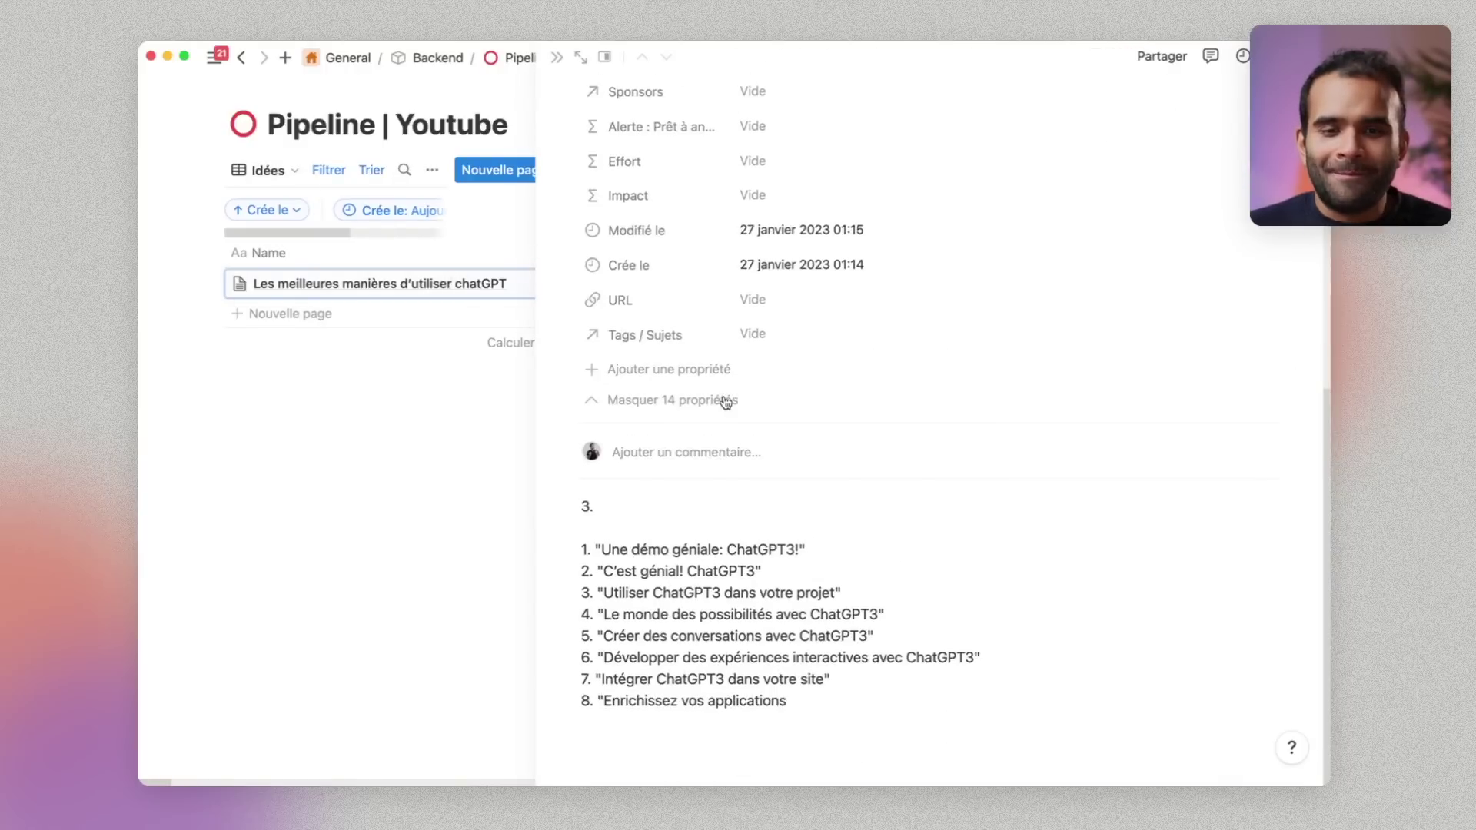
drag(922, 743, 685, 509)
click(686, 509)
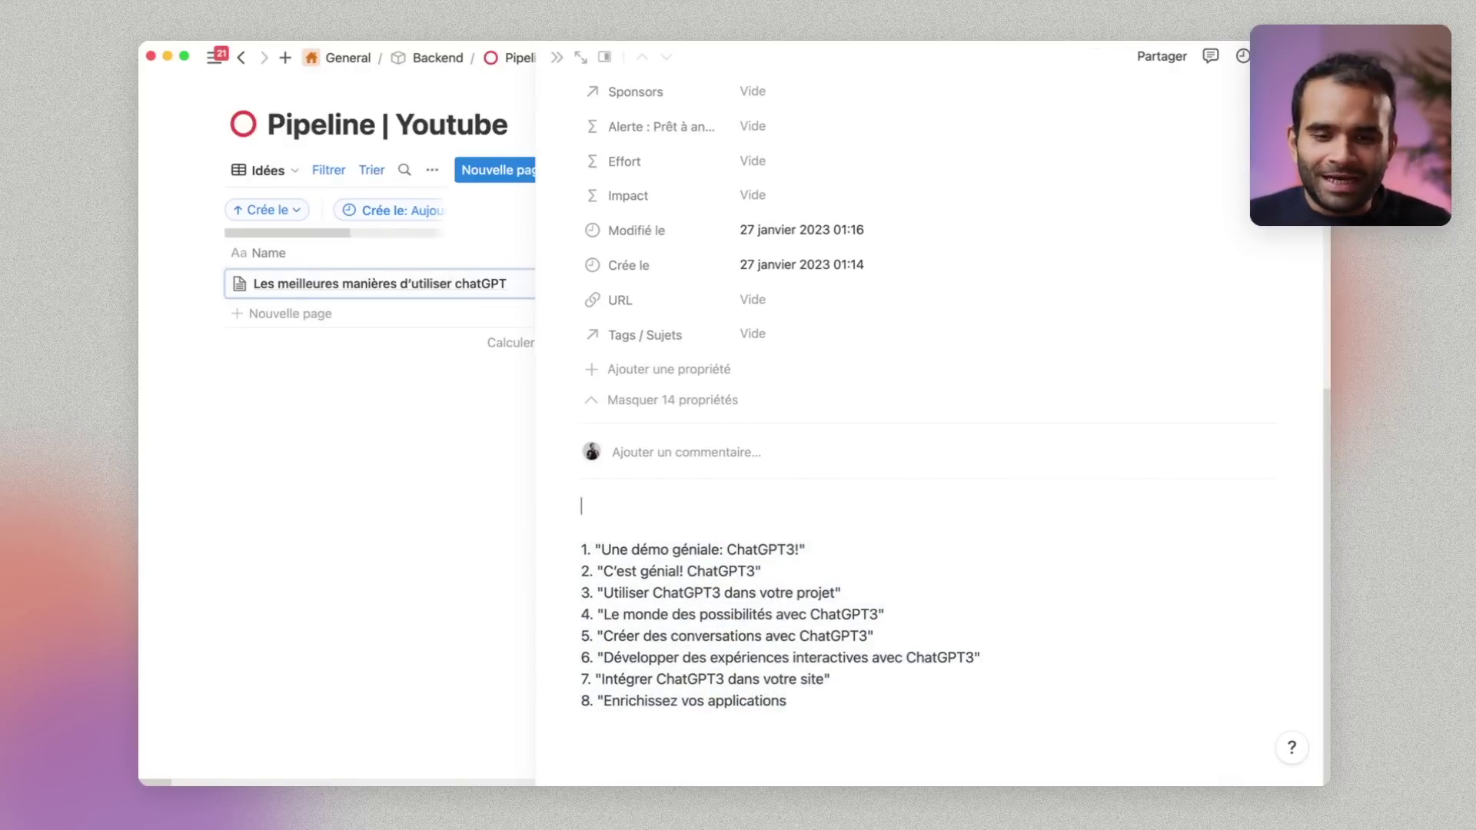
key(Delete)
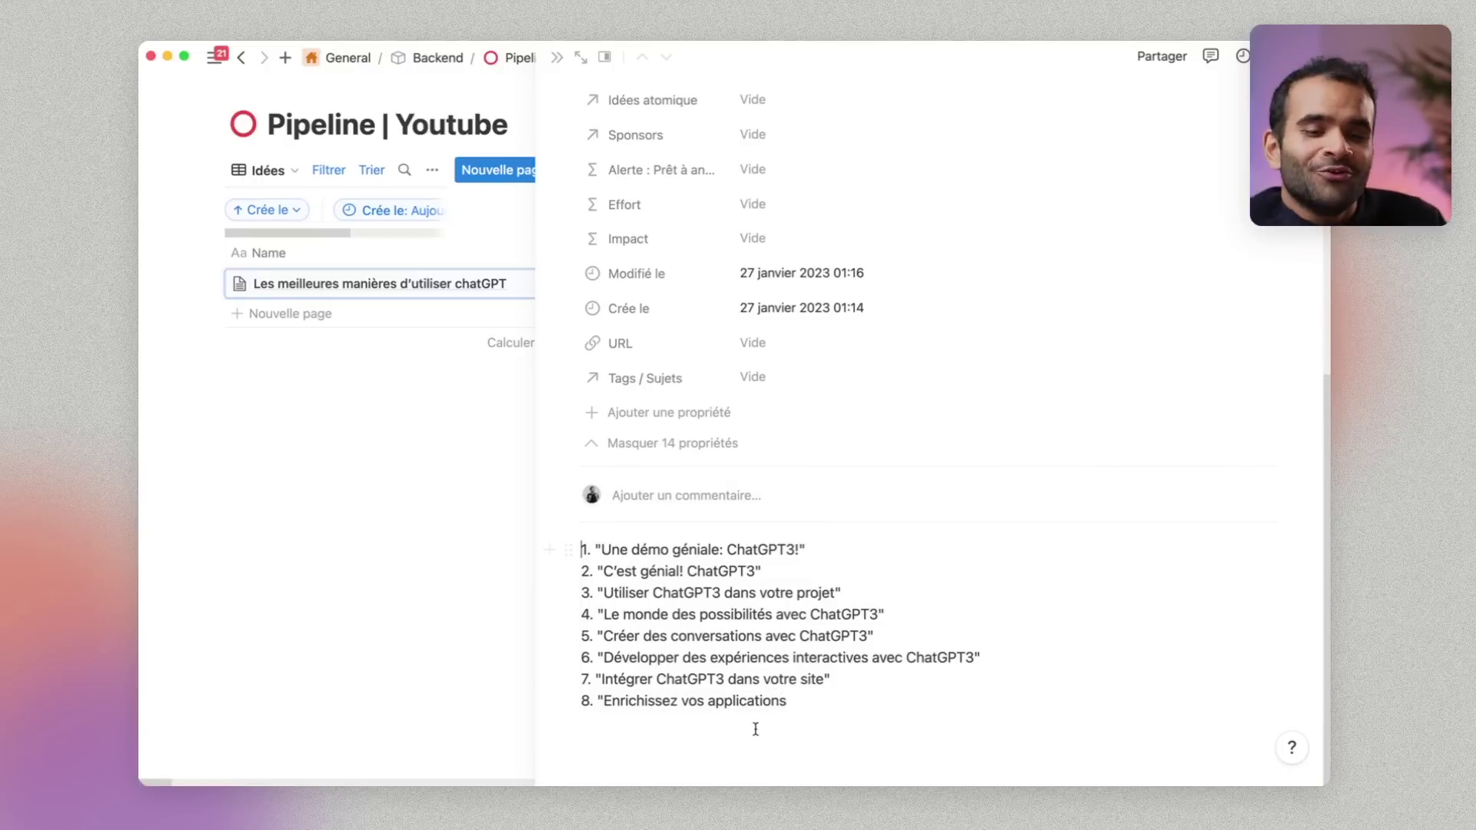
Create a new idea titled 'Comment j'ai fait pour automatiser ma balance connectée avec Notion'
click(410, 310)
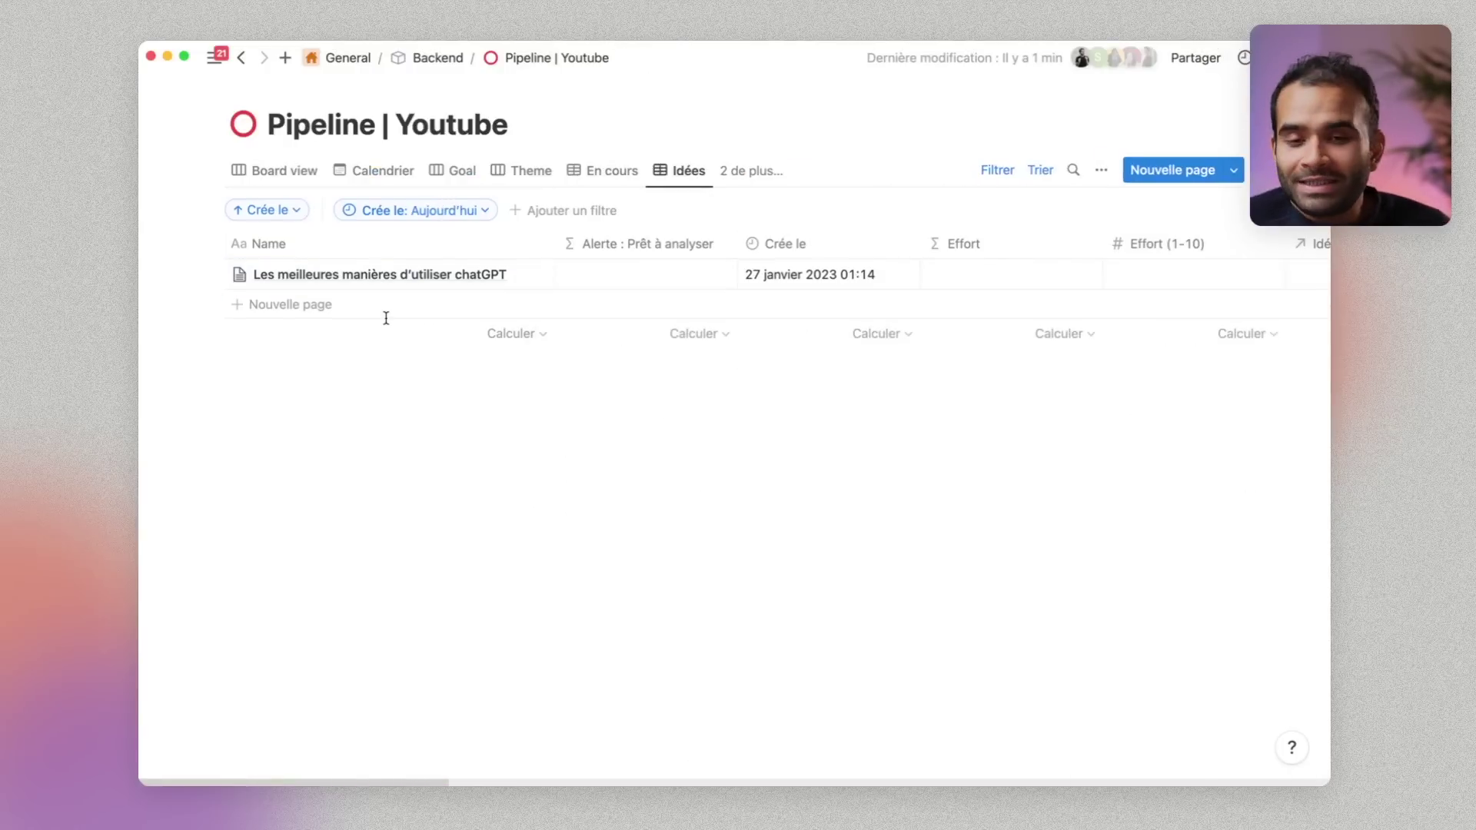
click(389, 317)
text(Comment j'ai automat)
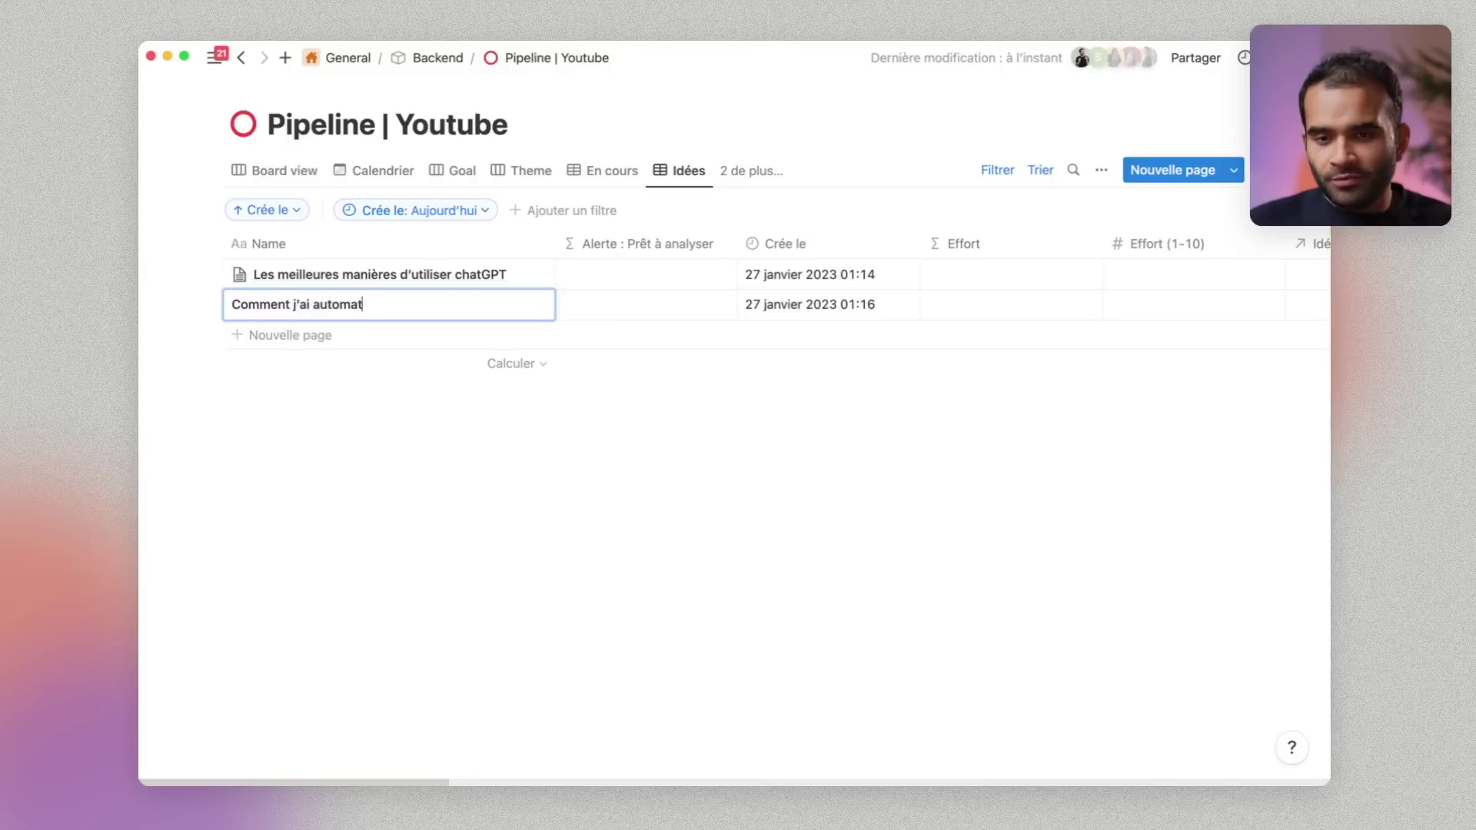
text(is)
key(alt+BackSpace)
text(fait pour automatiser)
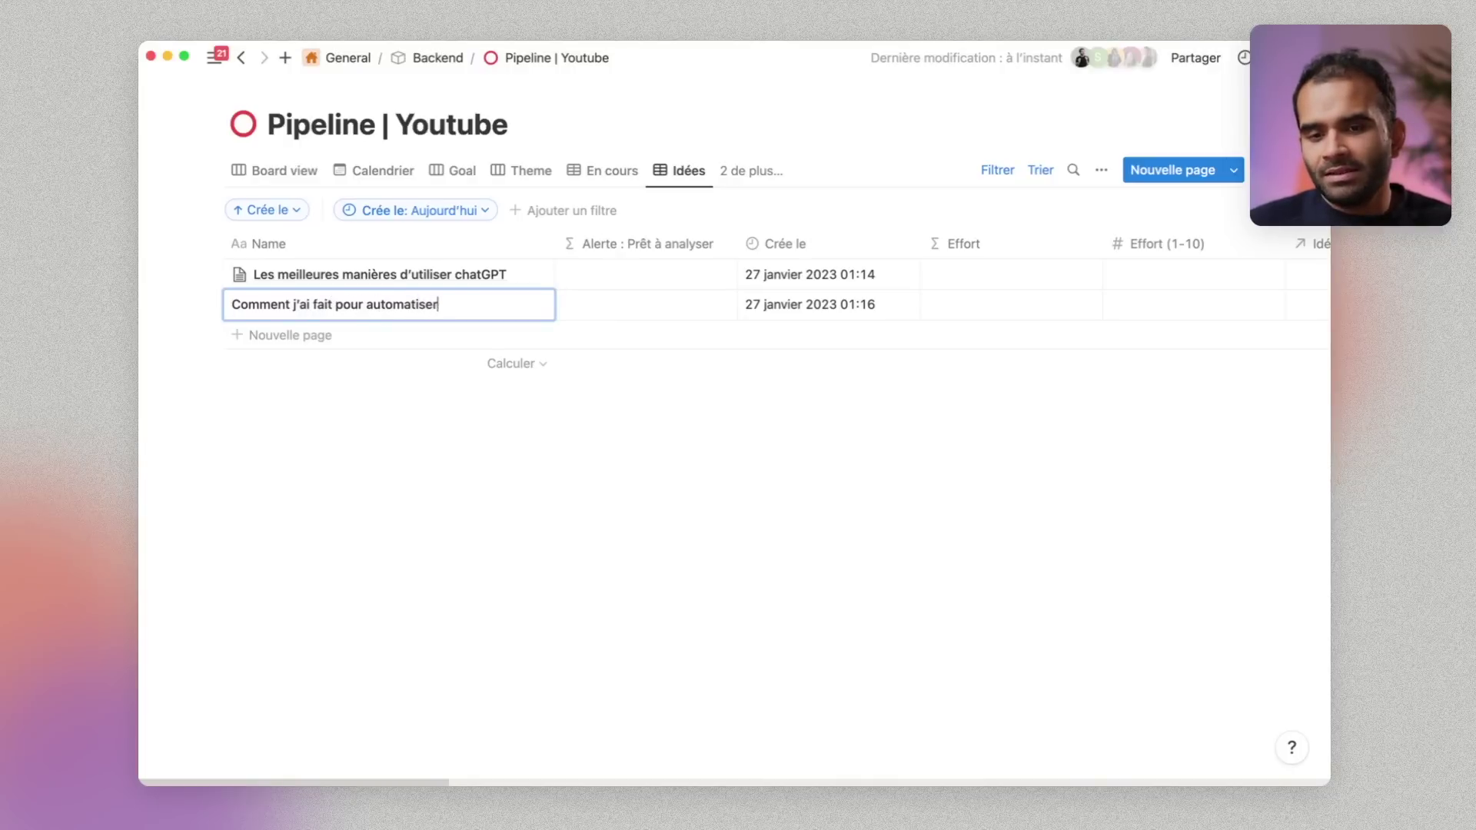
text( ma balance conn)
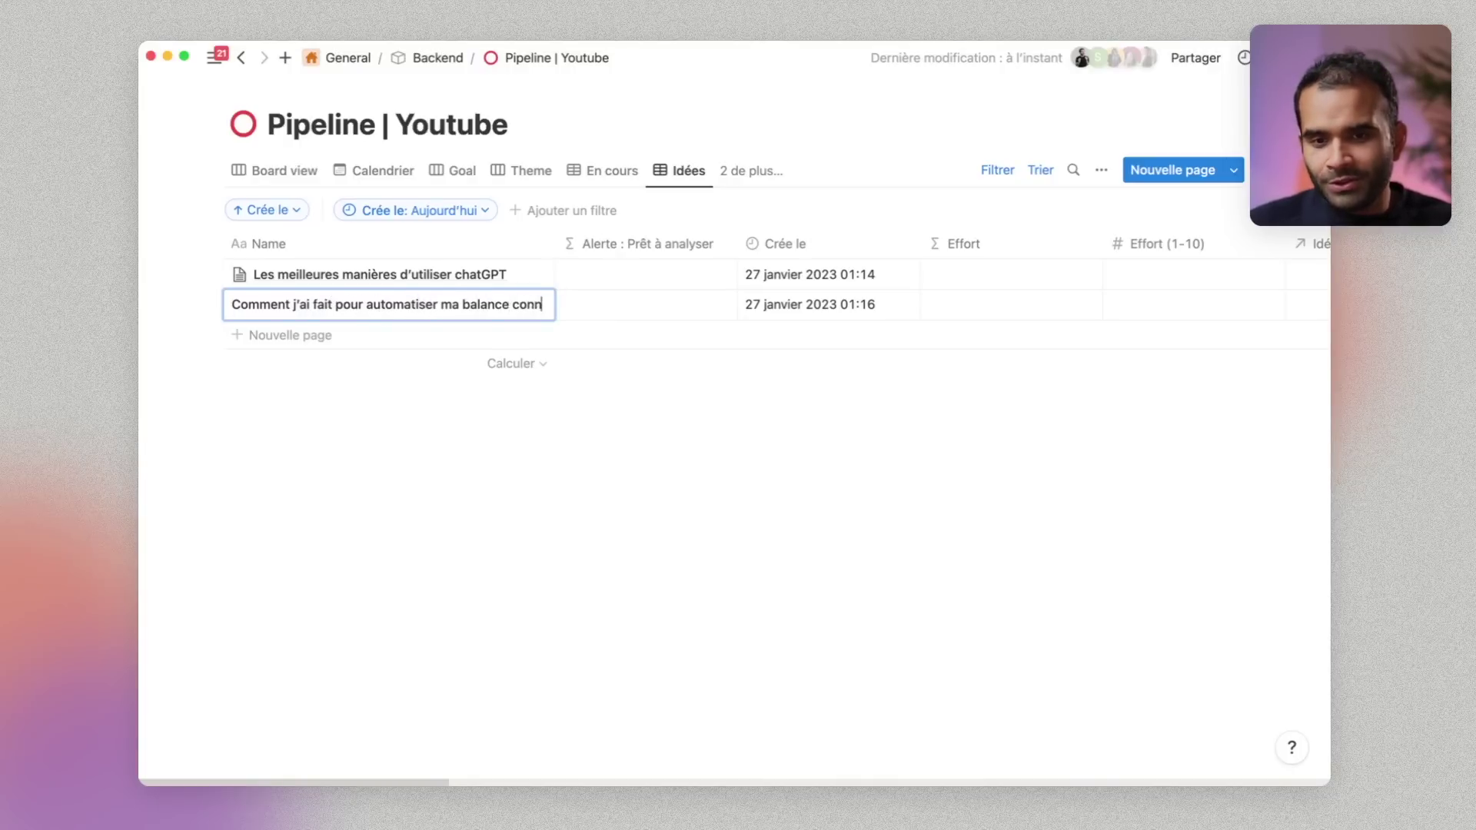
text(ectée avec N)
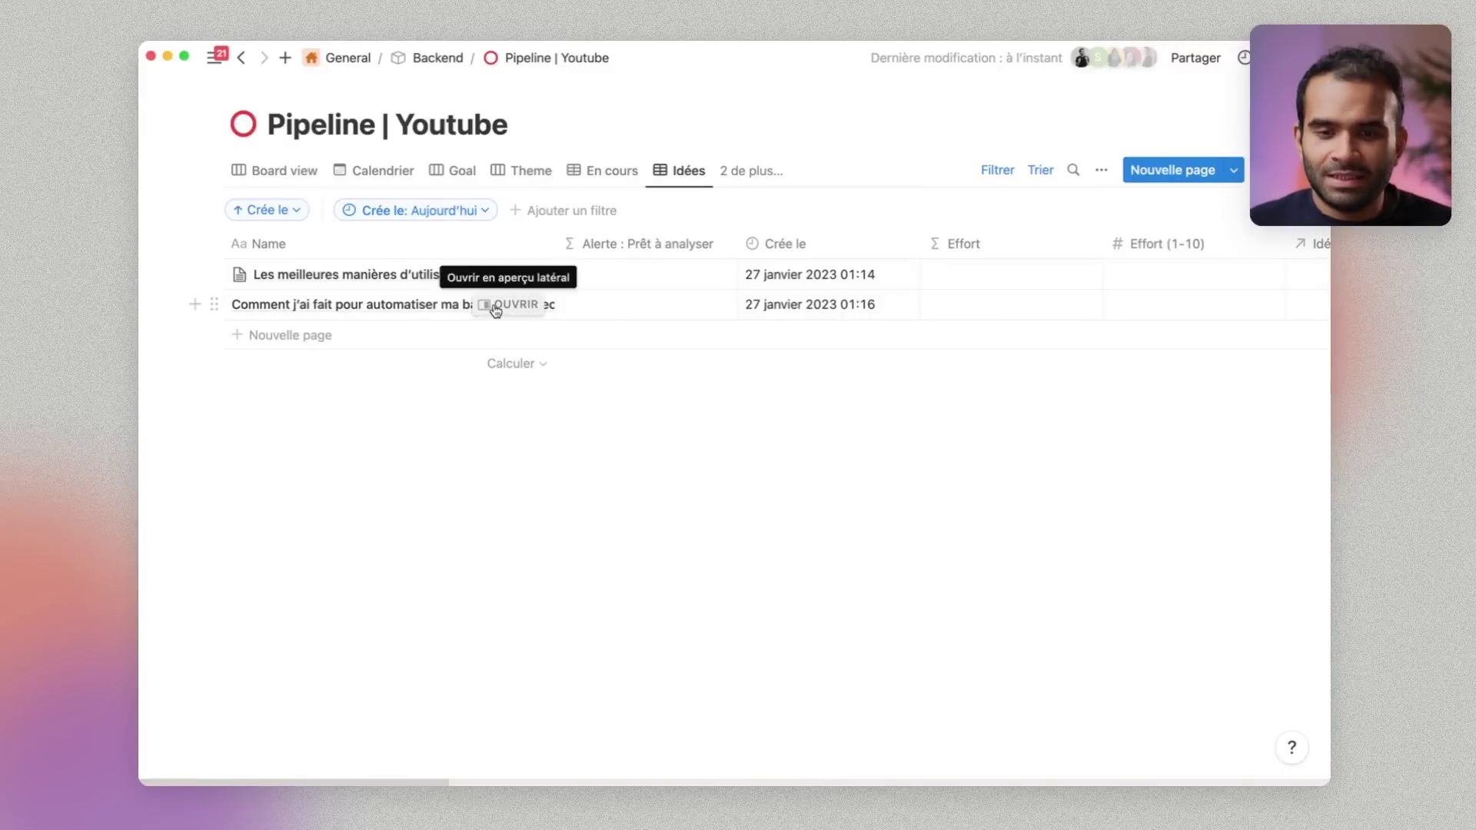
Open the new idea in side peek and select through its ten generated titles
click(494, 305)
scroll(717, 415, down, 10)
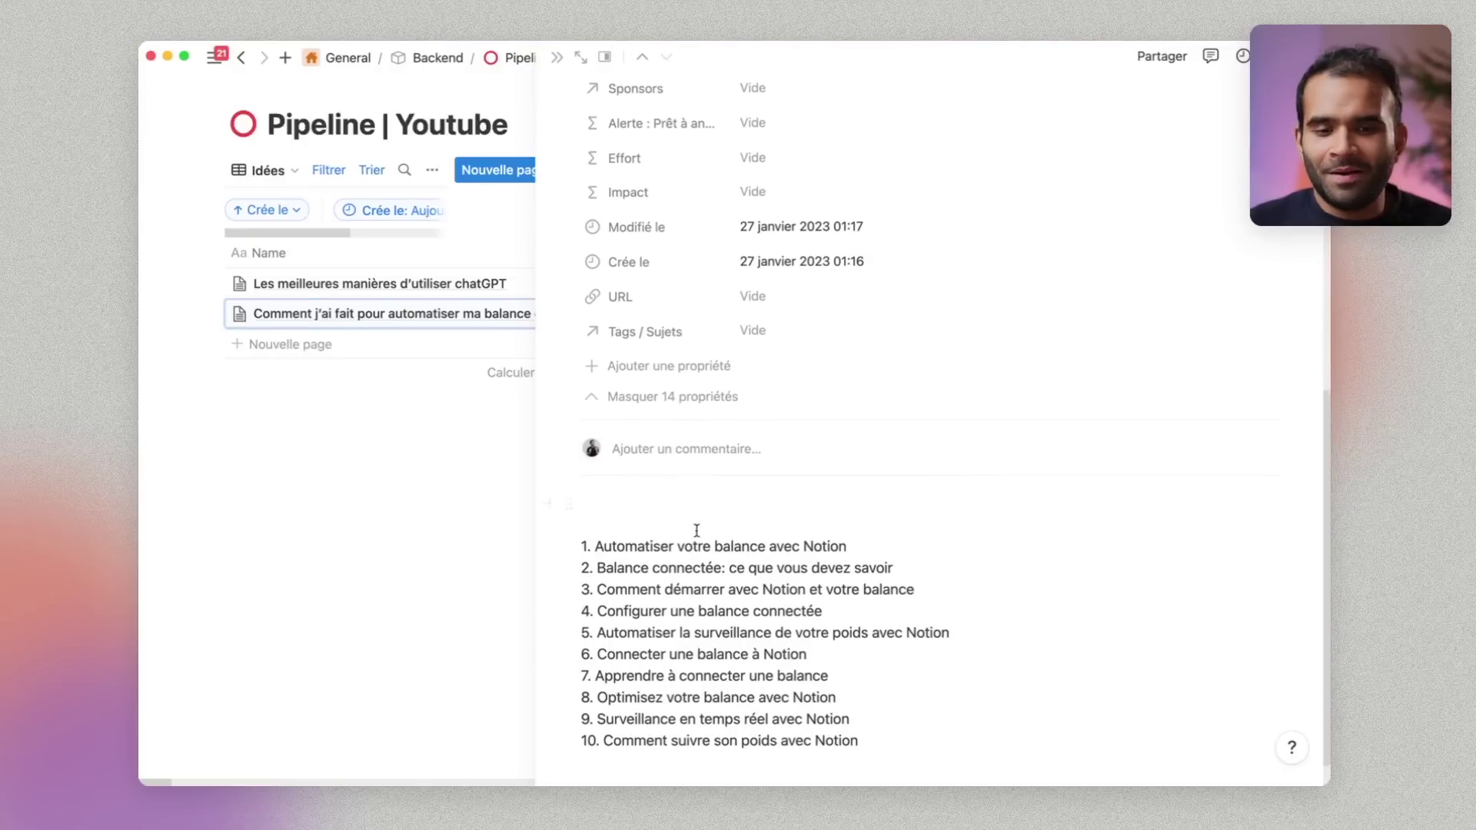
key(super+a)
click(712, 510)
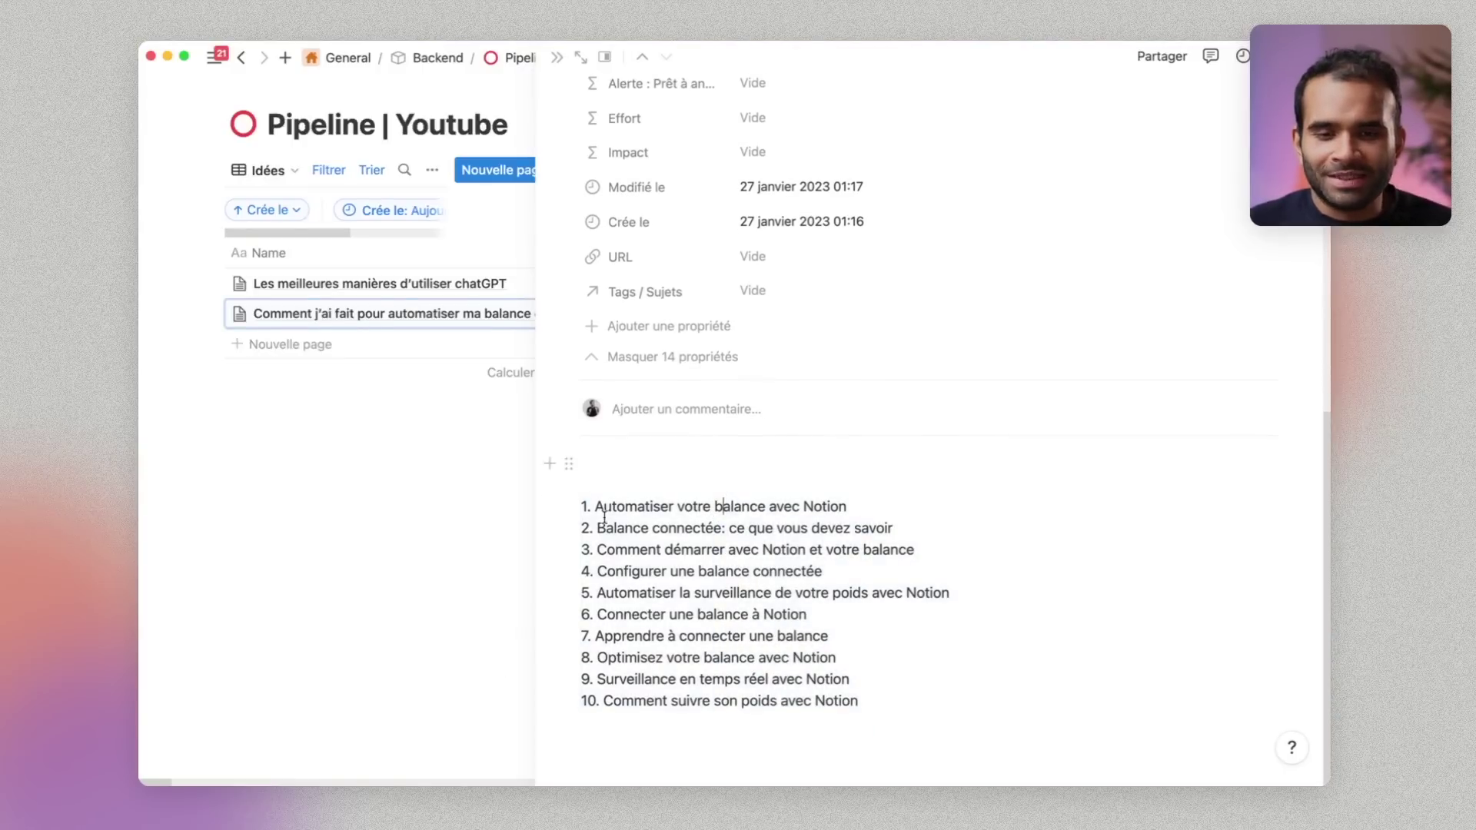
drag(598, 529, 881, 531)
drag(715, 571, 794, 586)
click(794, 587)
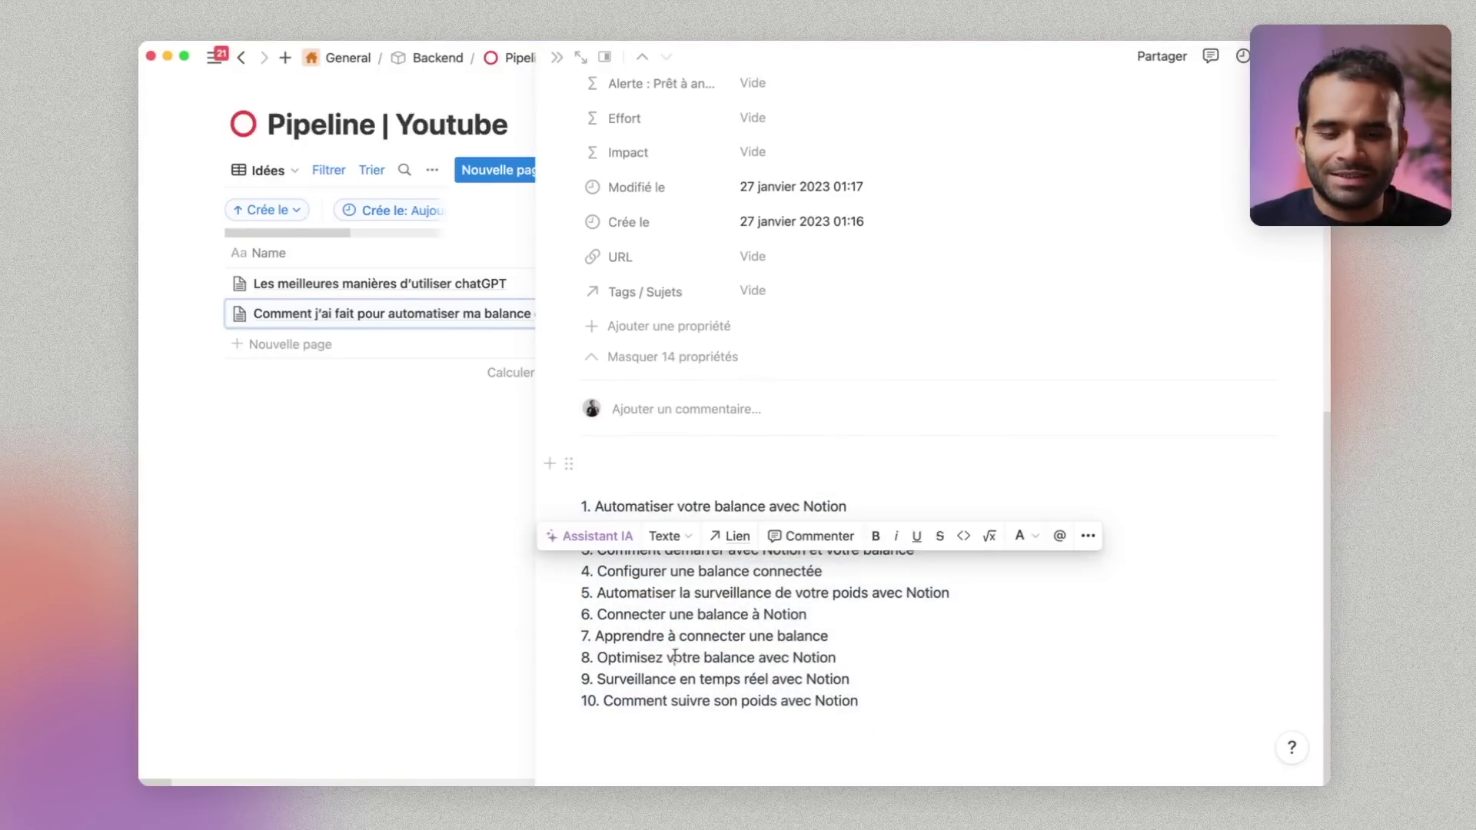
drag(665, 658, 846, 680)
click(811, 727)
drag(781, 510, 856, 731)
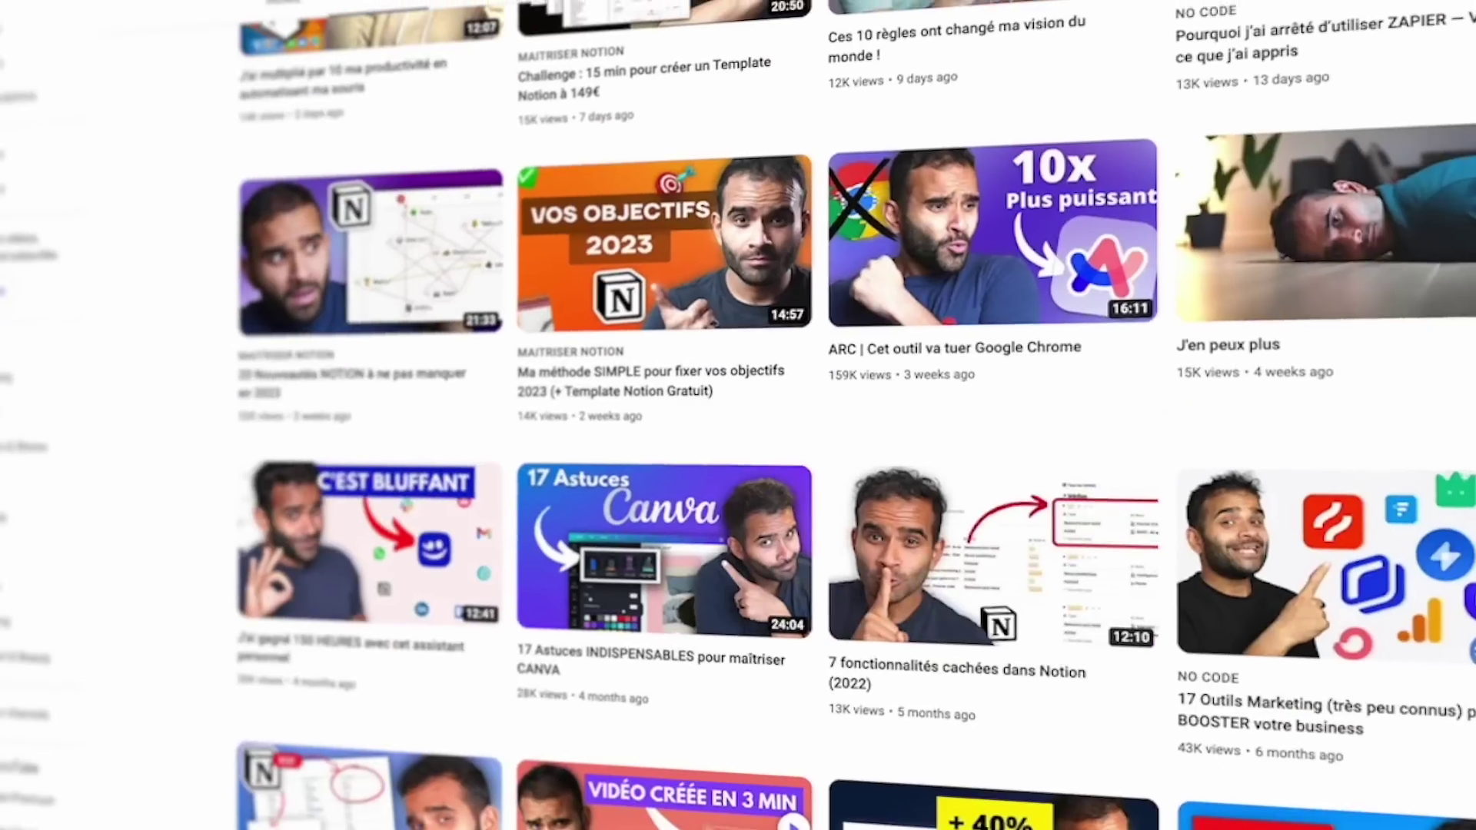
scroll(738, 415, down, 15)
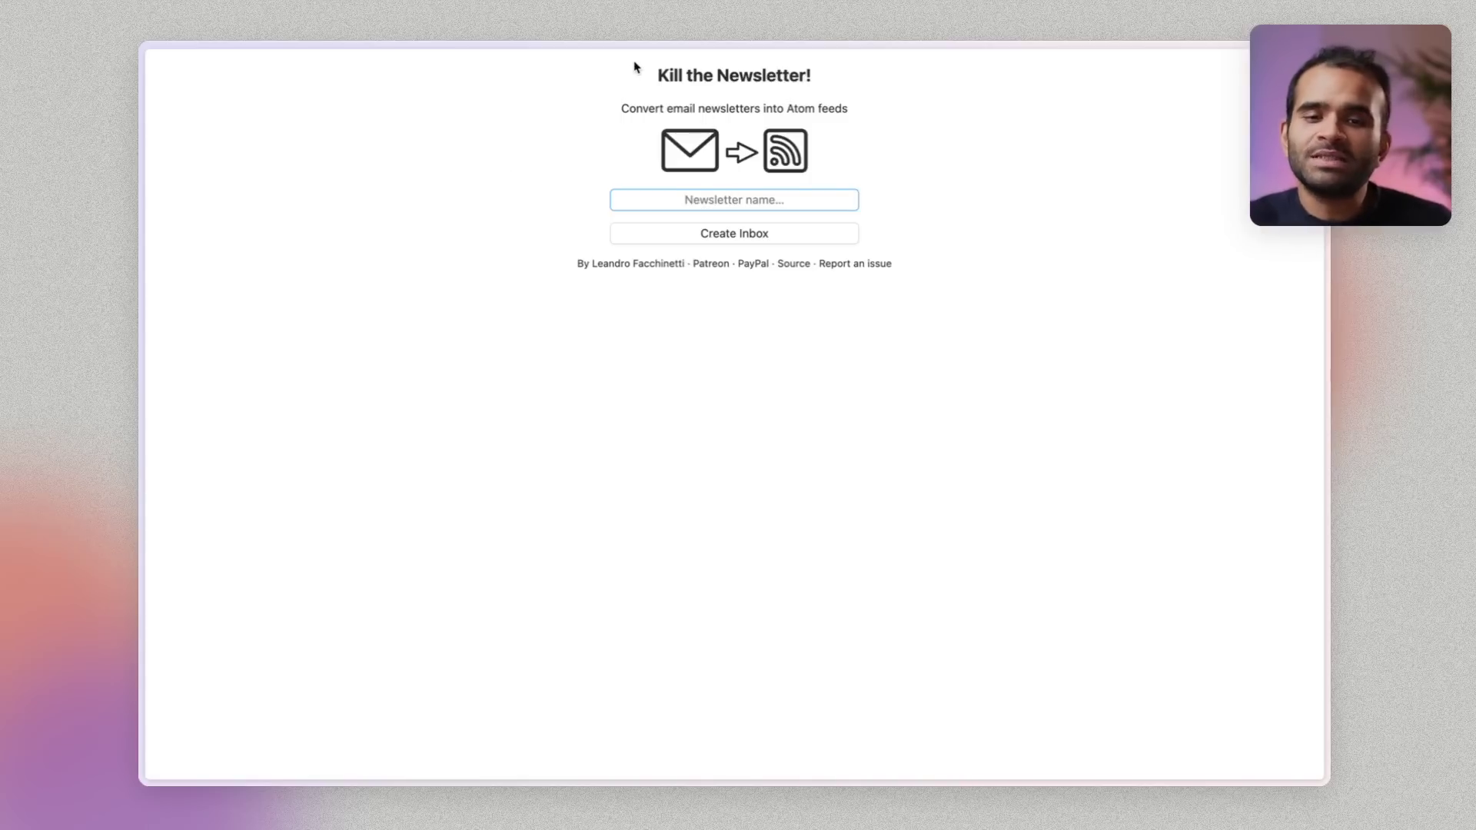
Highlight the Kill the Newsletter! heading, then switch to the 'Video automatiser chat GPT' Whimsical board
drag(637, 69, 820, 102)
click(874, 109)
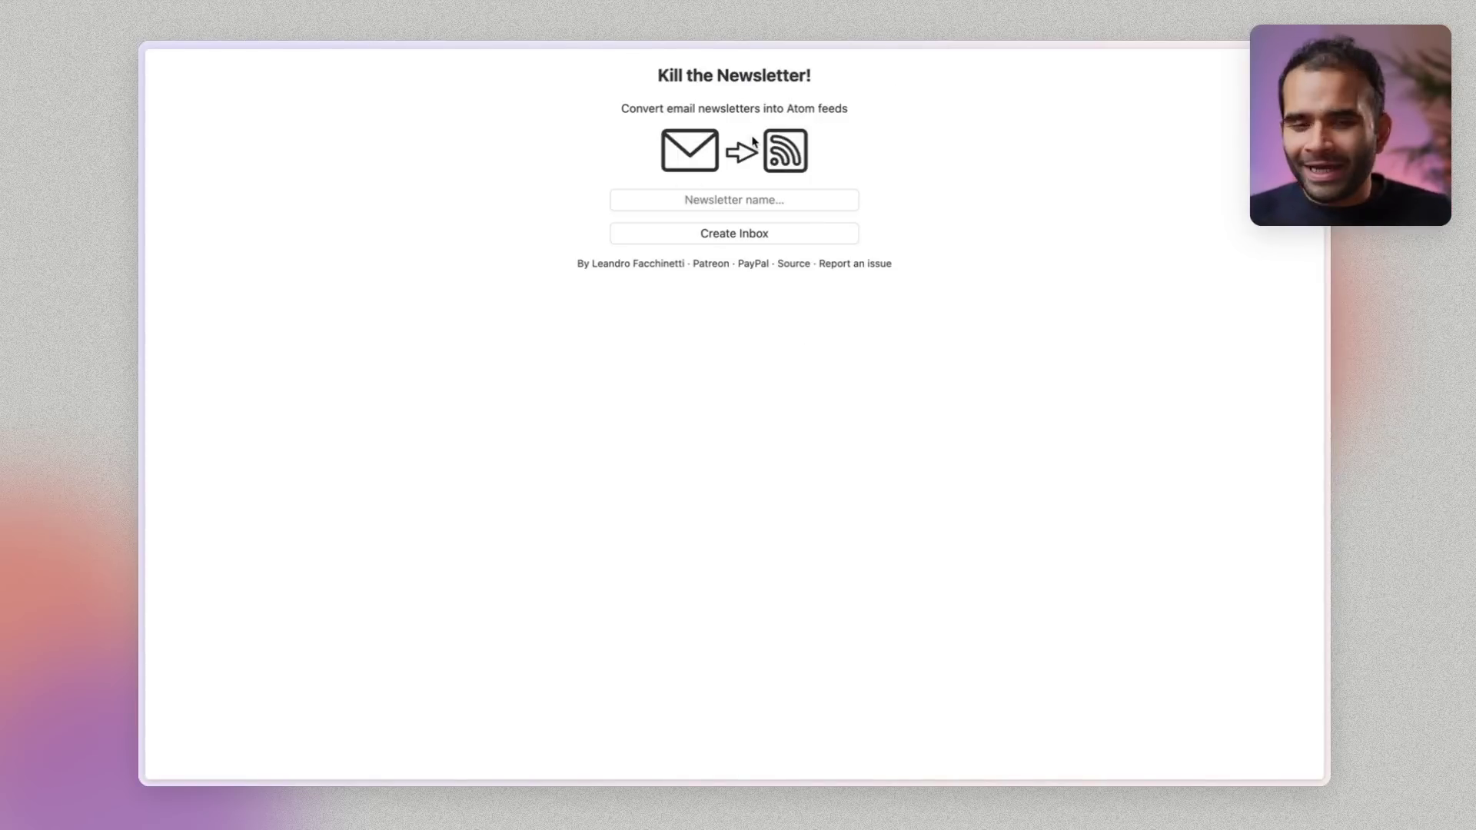
key(ctrl+Tab)
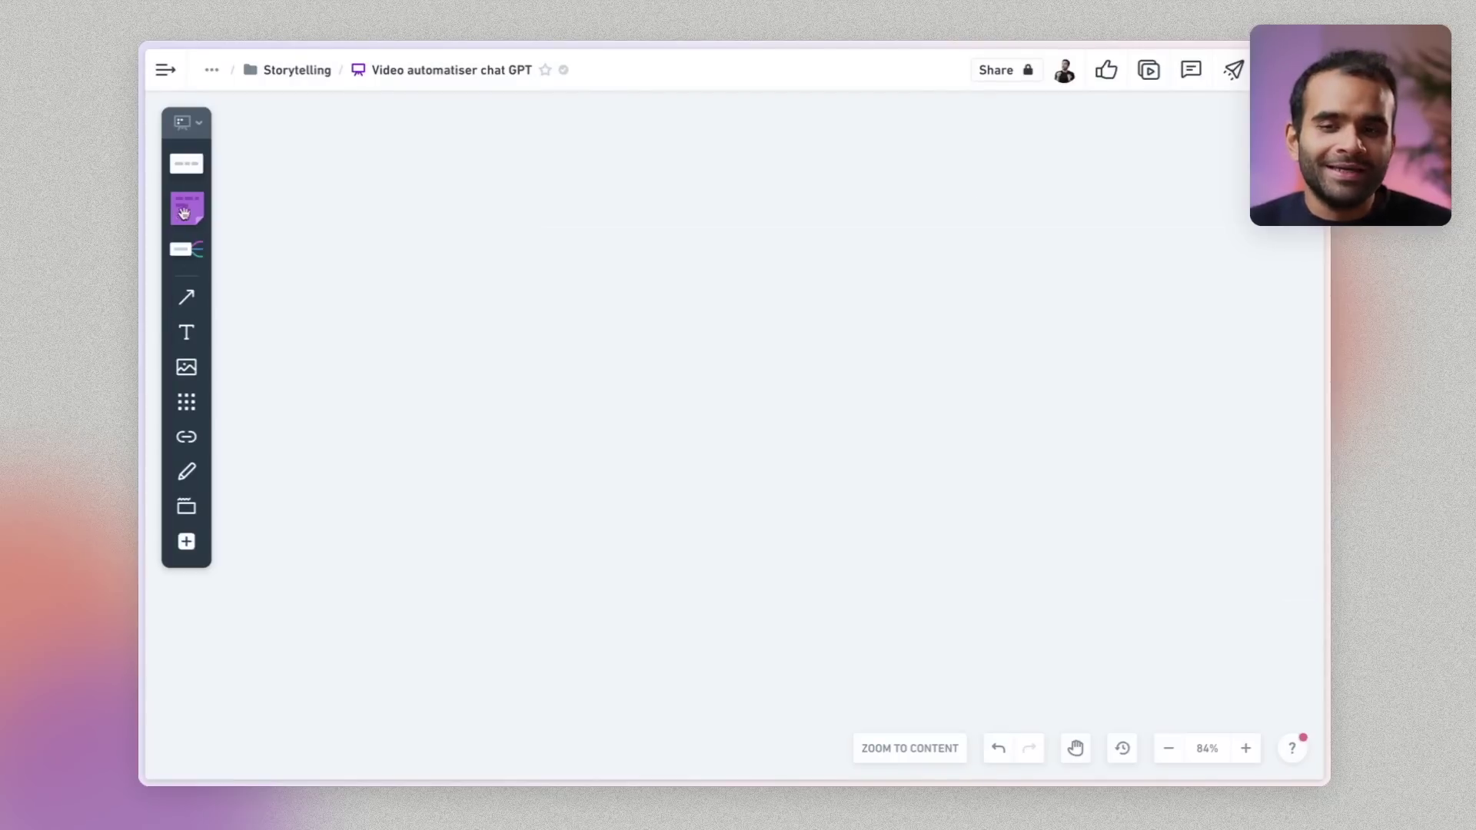
Add an oval flowchart shape labelled RSS and nudge it into place
right_click(193, 173)
click(188, 160)
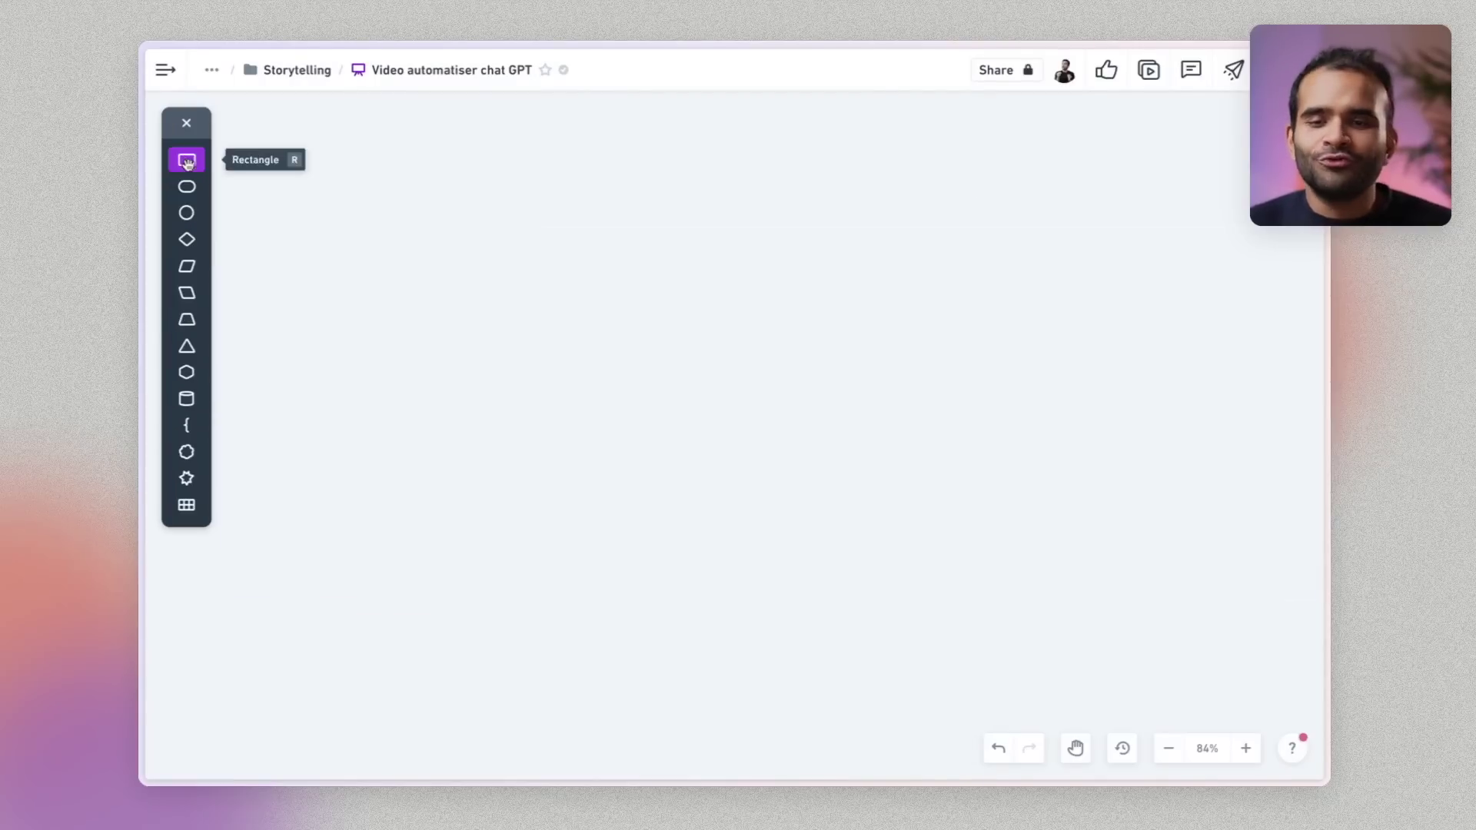
click(188, 210)
click(492, 319)
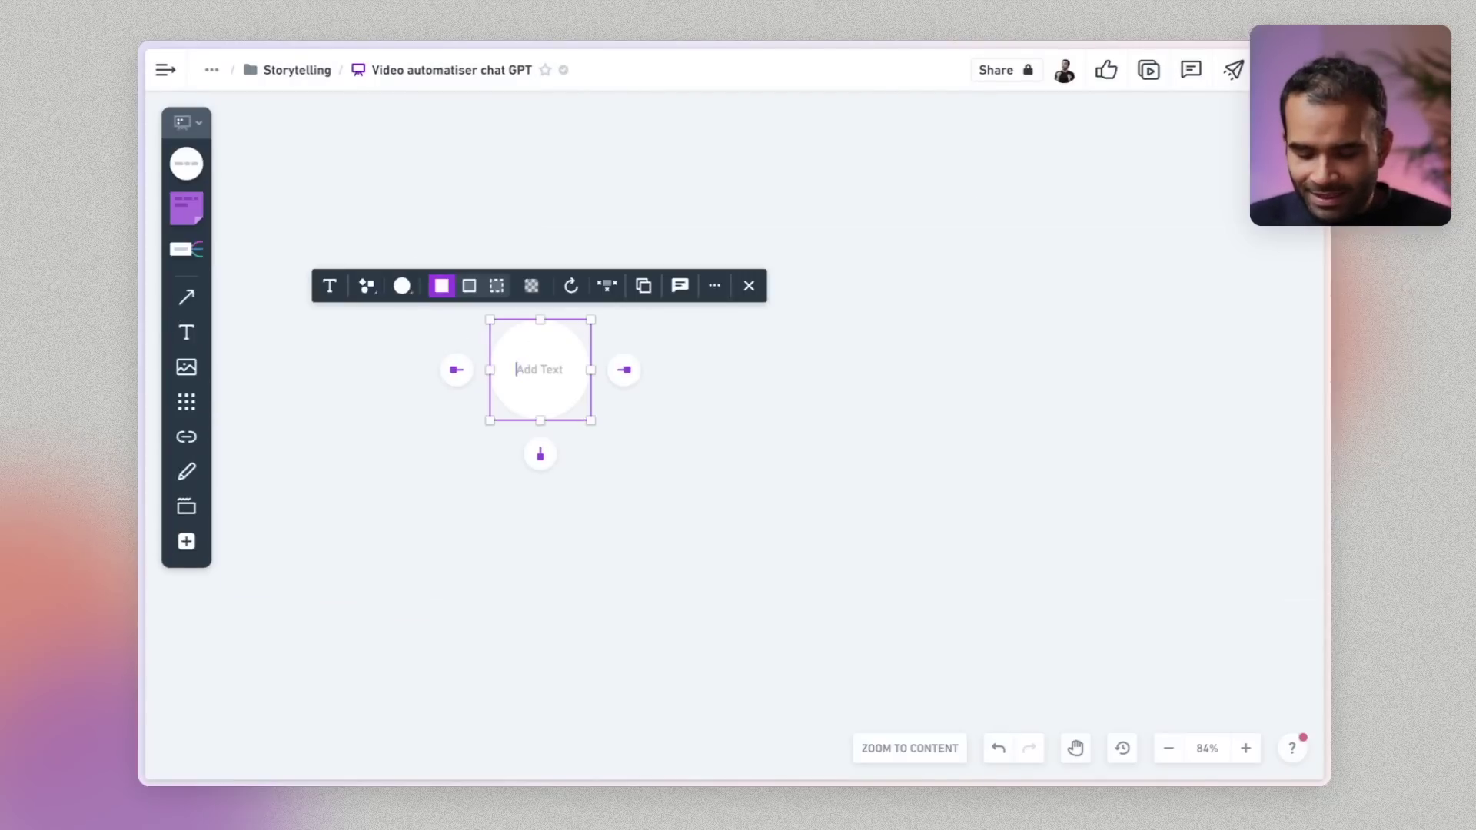
text(RSS)
drag(543, 385, 569, 394)
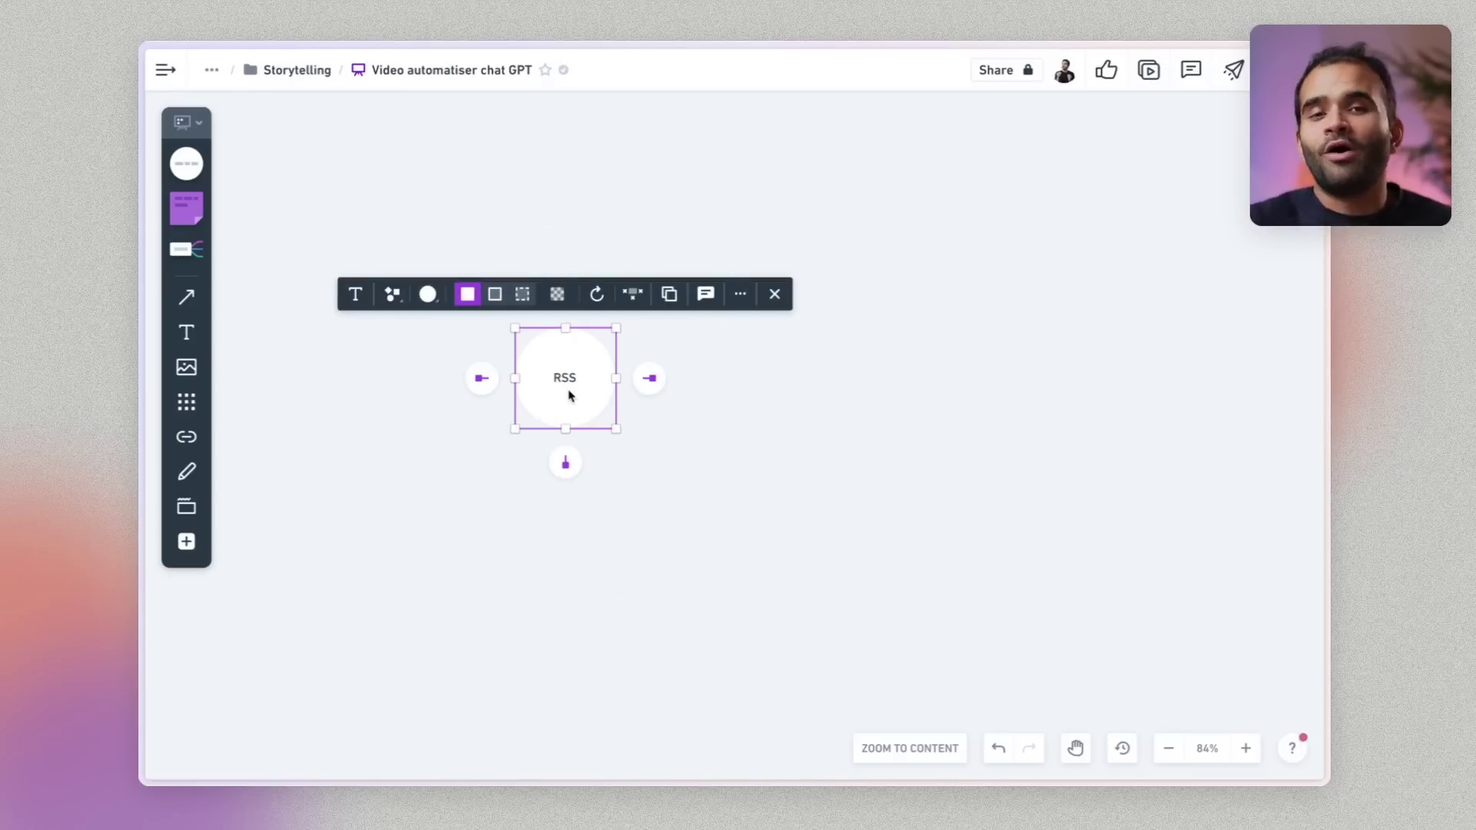
click(677, 446)
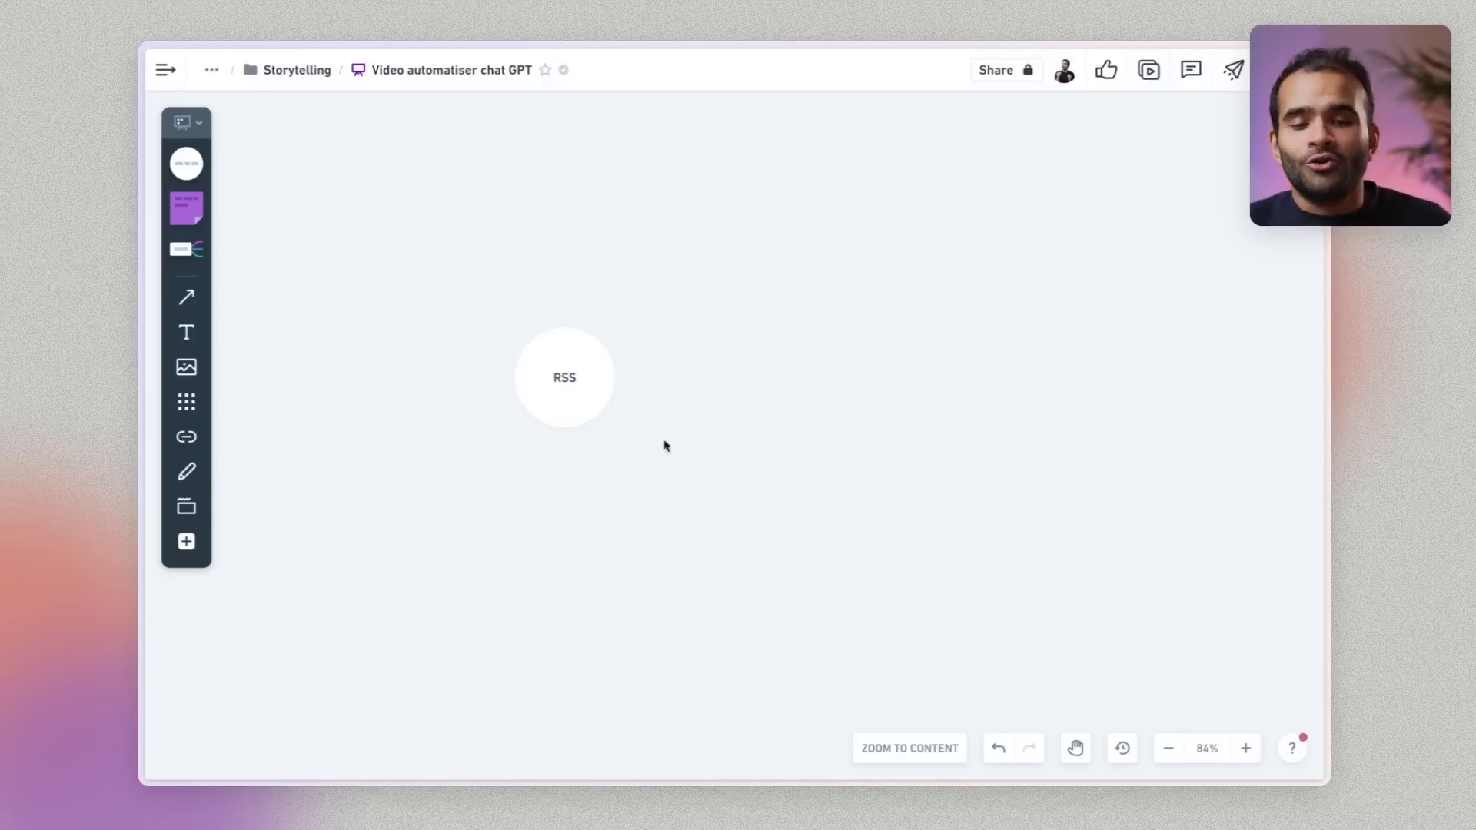
Add a 'Kill the mewsletter' rectangle under the envelope, linking envelope to box to RSS
click(190, 172)
click(188, 154)
click(362, 201)
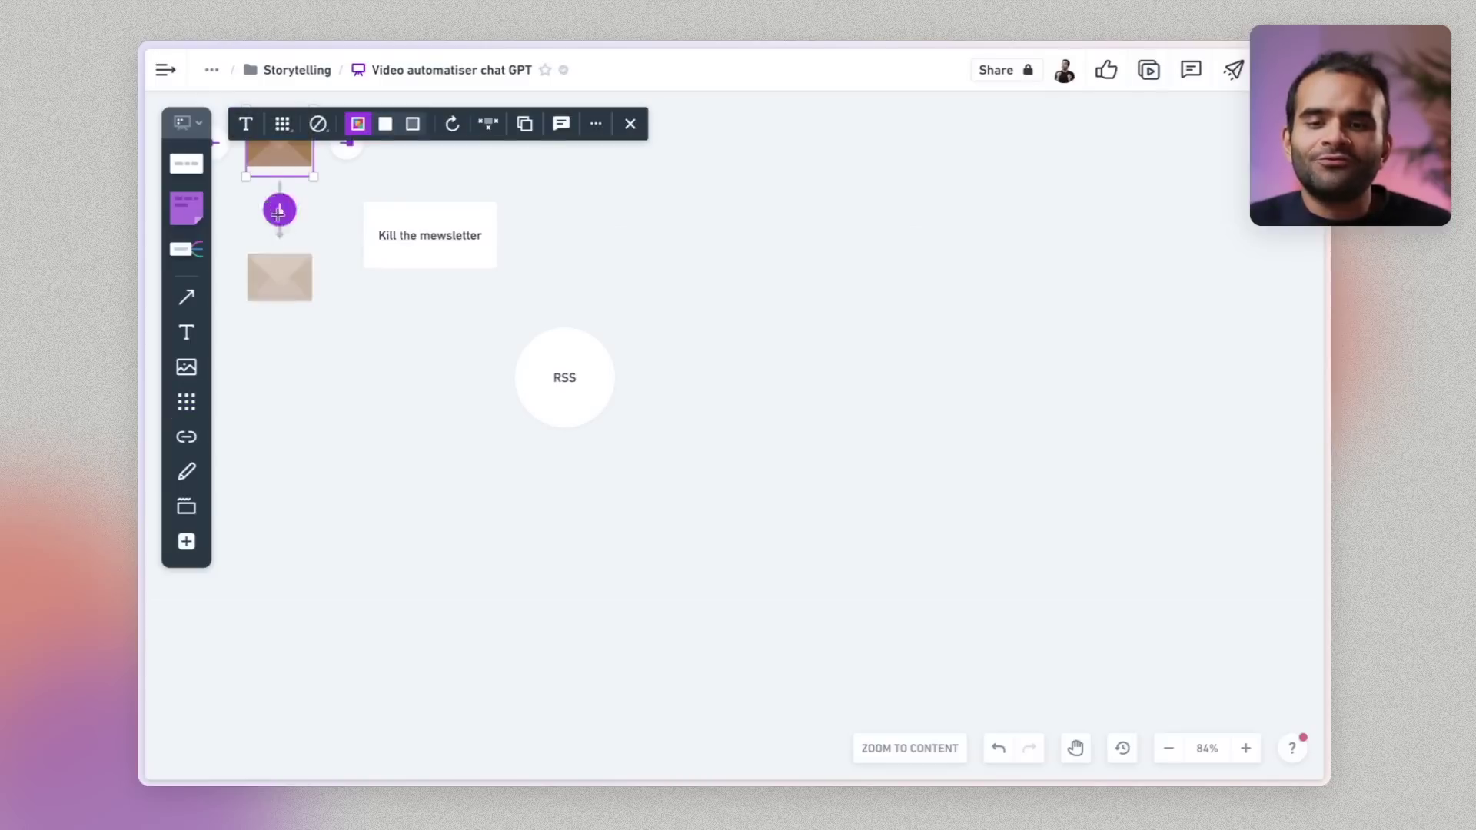
drag(280, 207, 396, 244)
click(456, 263)
drag(437, 292, 552, 379)
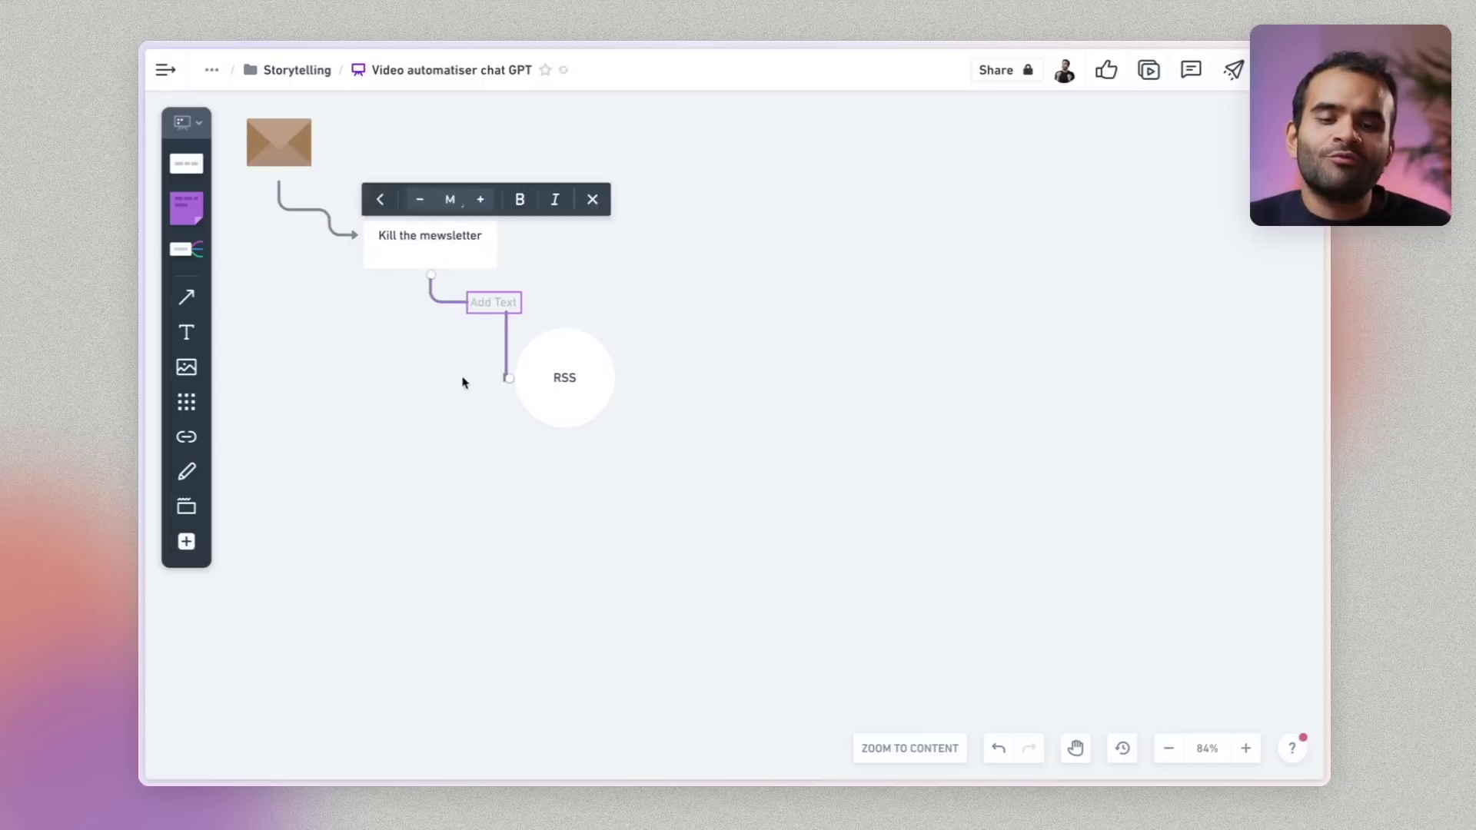
drag(503, 330, 449, 361)
click(401, 453)
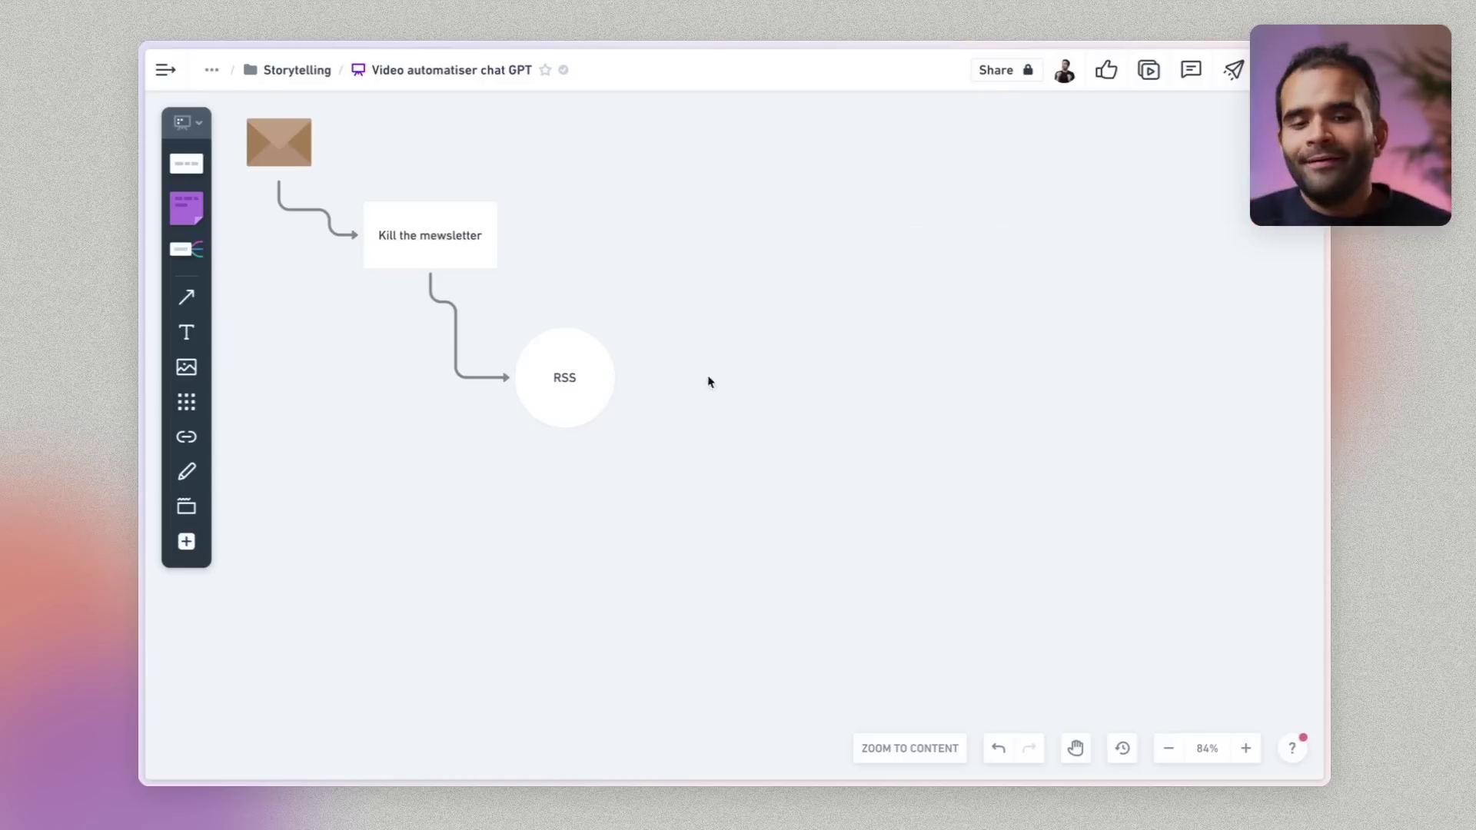
Chain connected circles Résumé, Audio and Slack after RSS
click(651, 378)
text(R)
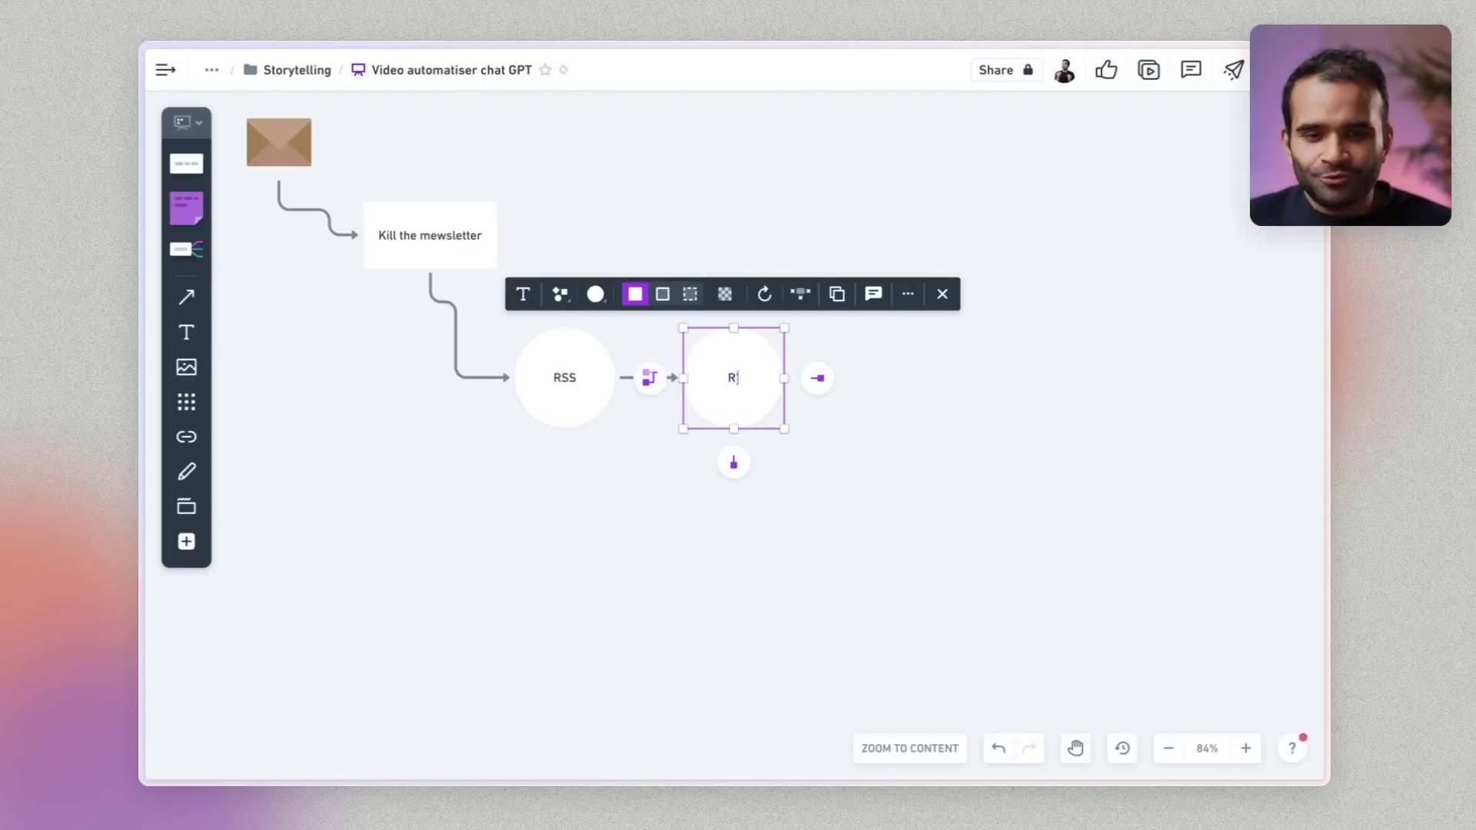
text(ésumé)
click(777, 515)
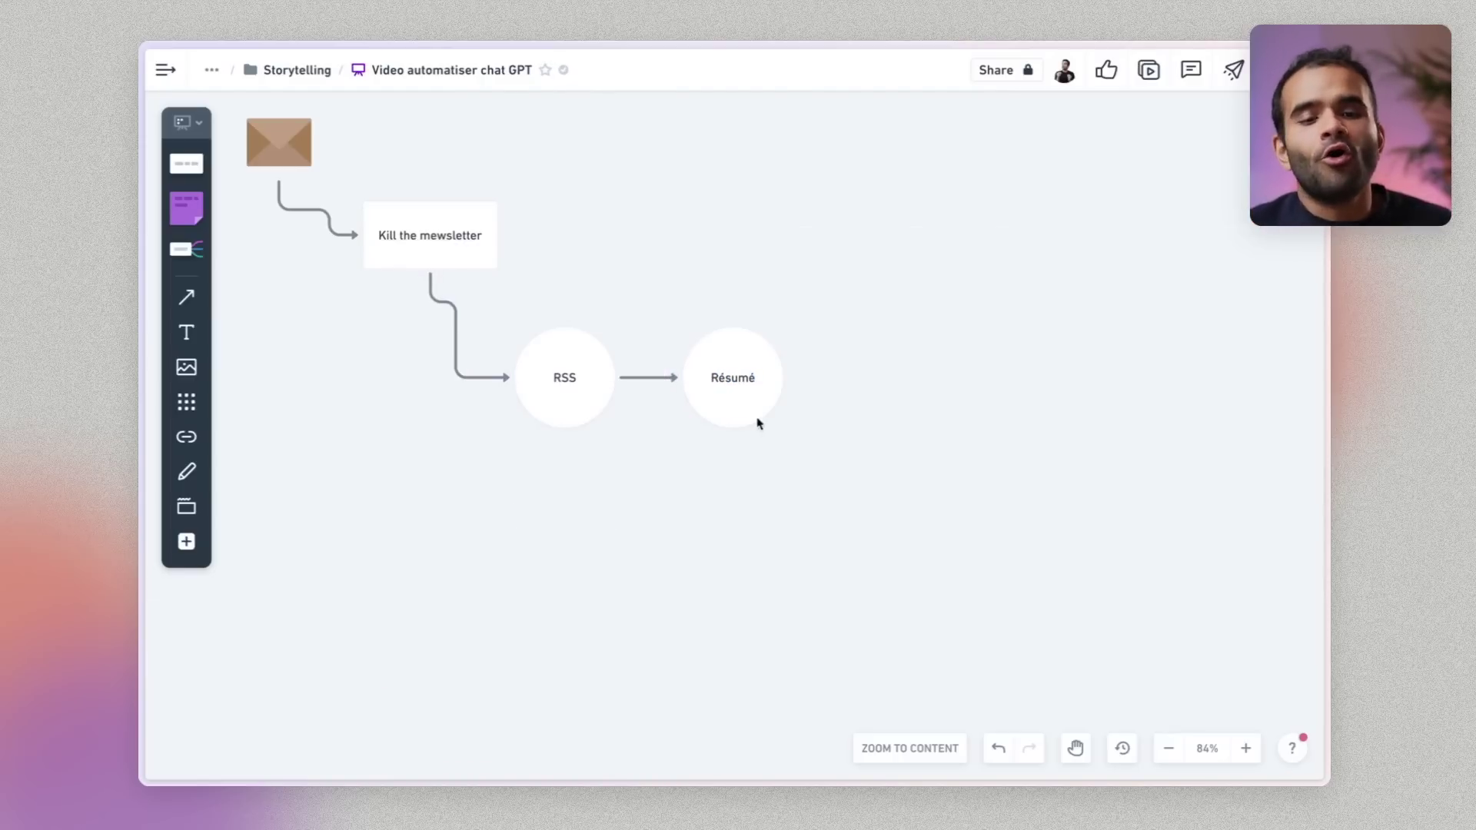
drag(746, 387, 774, 388)
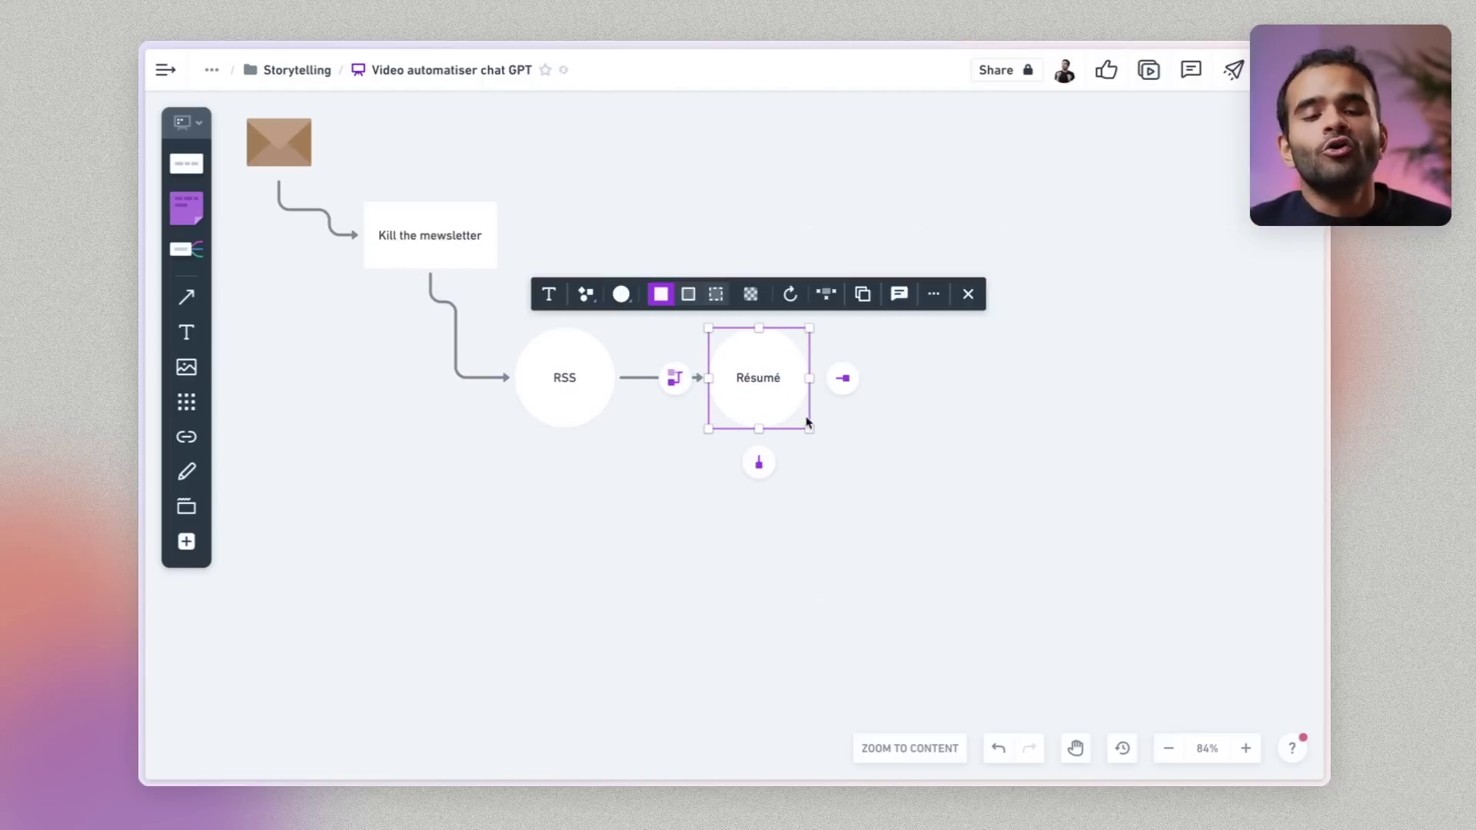
click(834, 375)
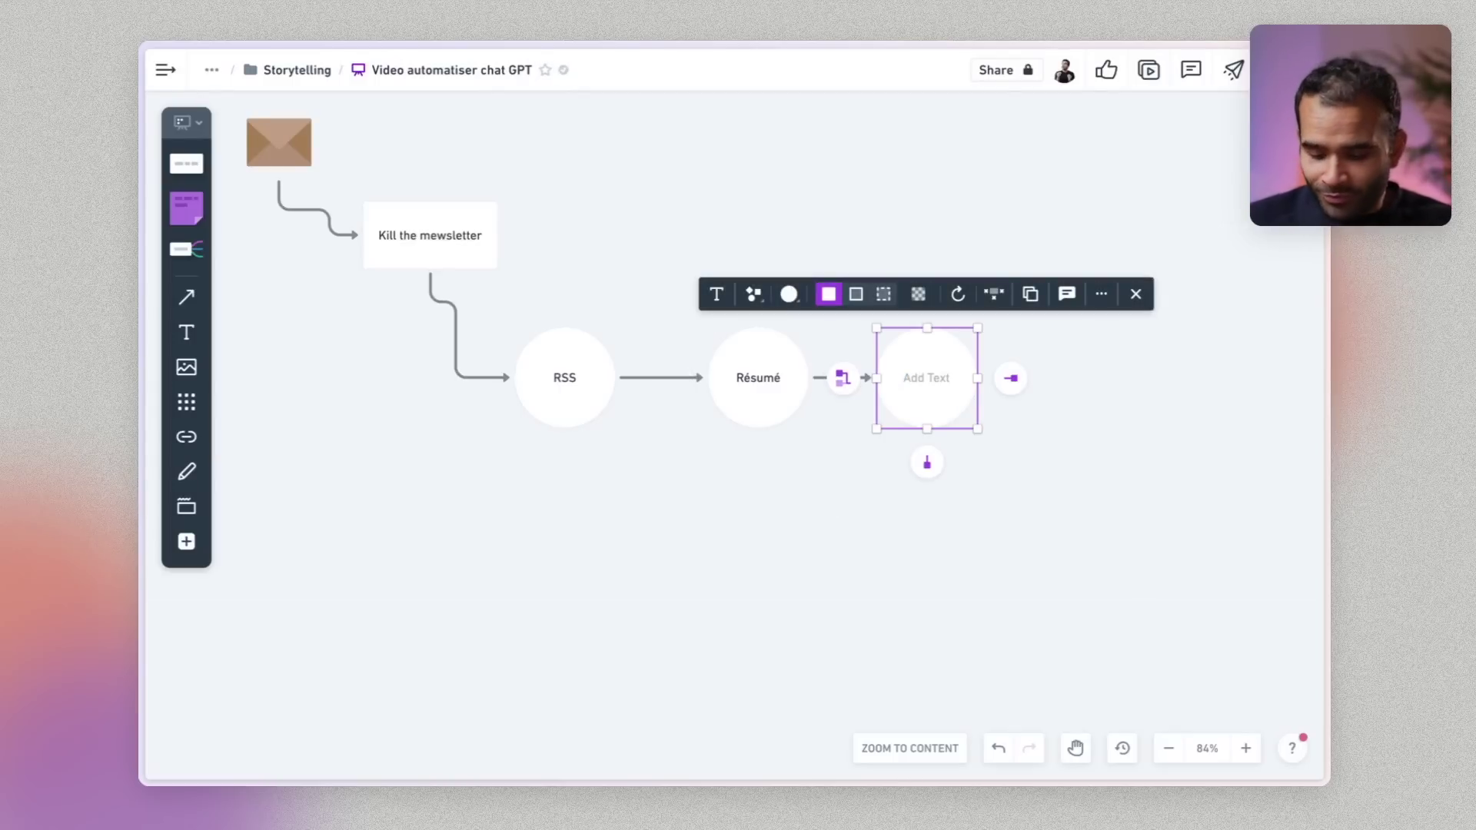
text(Audio)
click(844, 502)
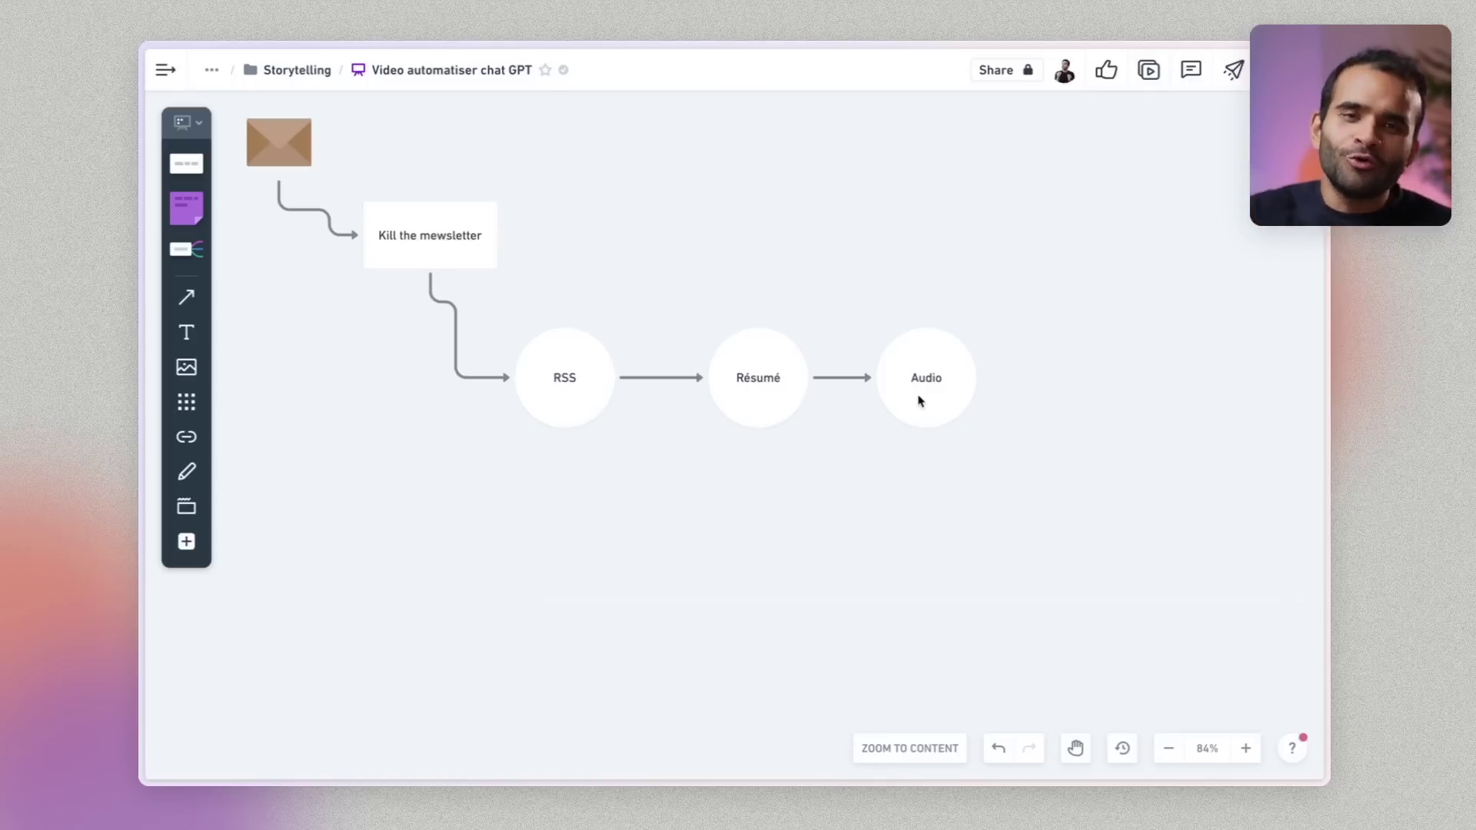
click(920, 399)
click(1011, 377)
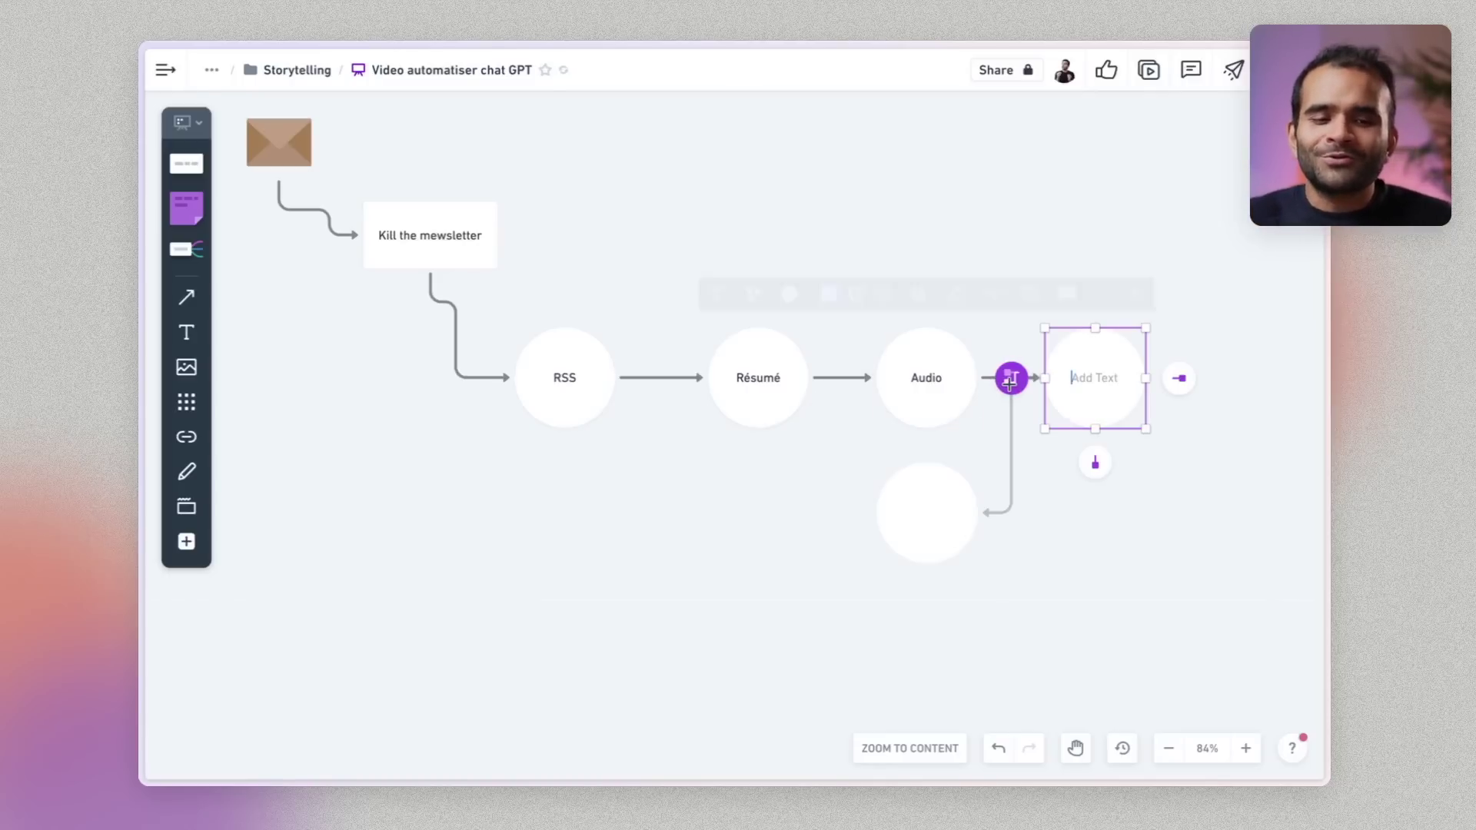
text(Slack)
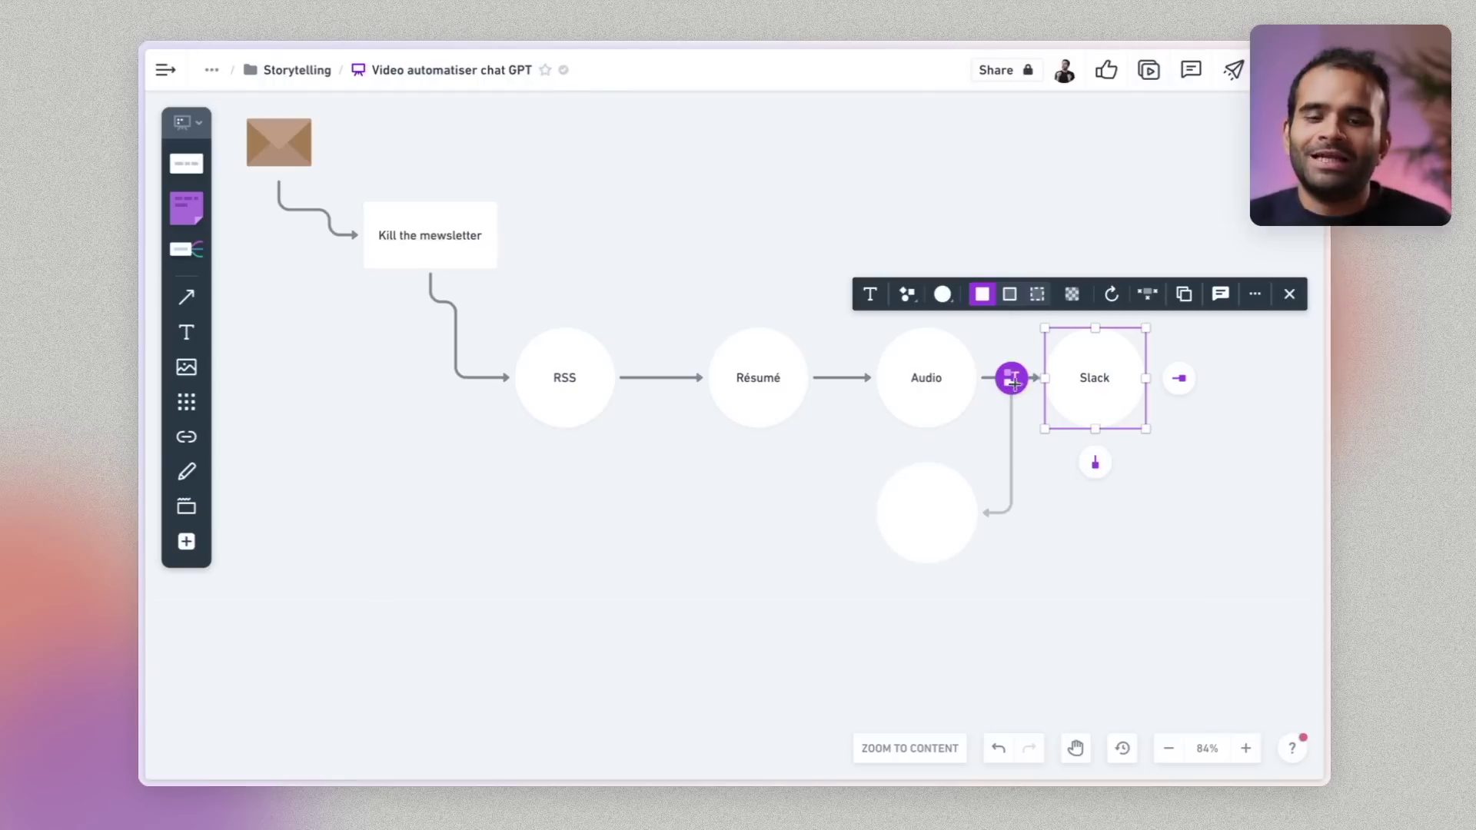
click(649, 502)
drag(1184, 520, 498, 284)
click(440, 542)
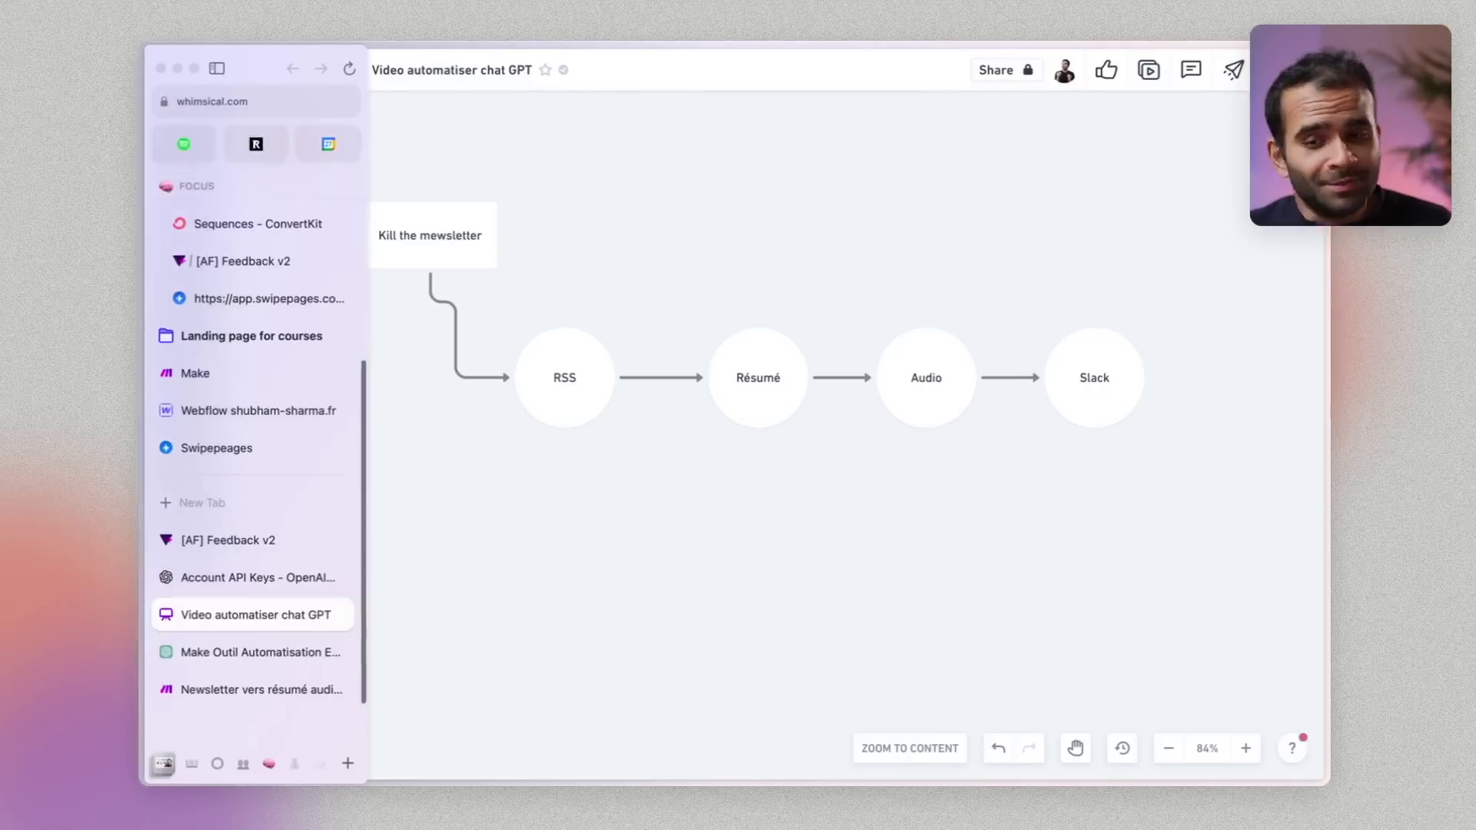
Open the Newsletter vers résumé audio scenario and review the feed URL in its RSS module
mouse_move(158, 611)
click(239, 652)
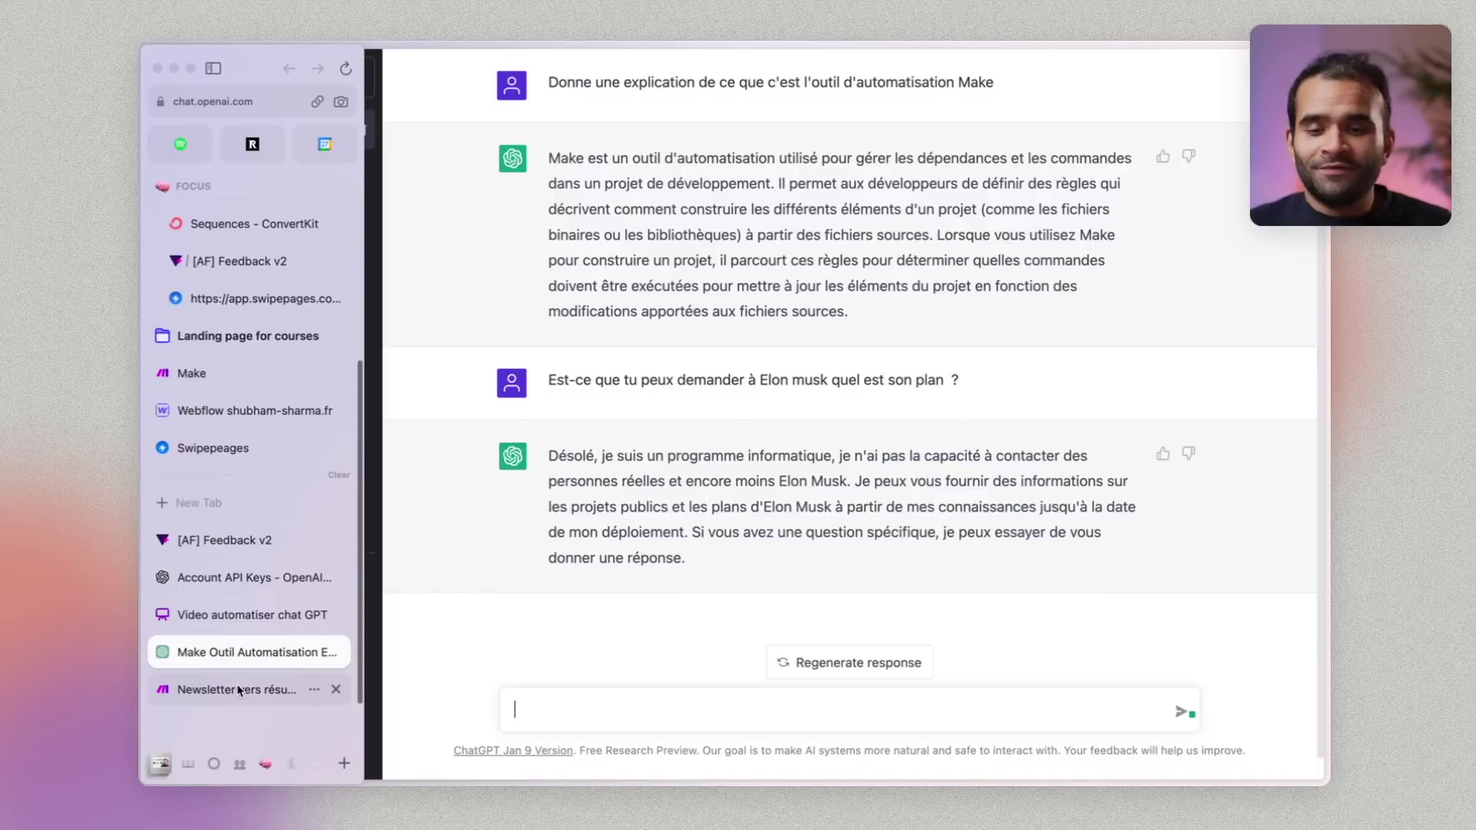
click(236, 686)
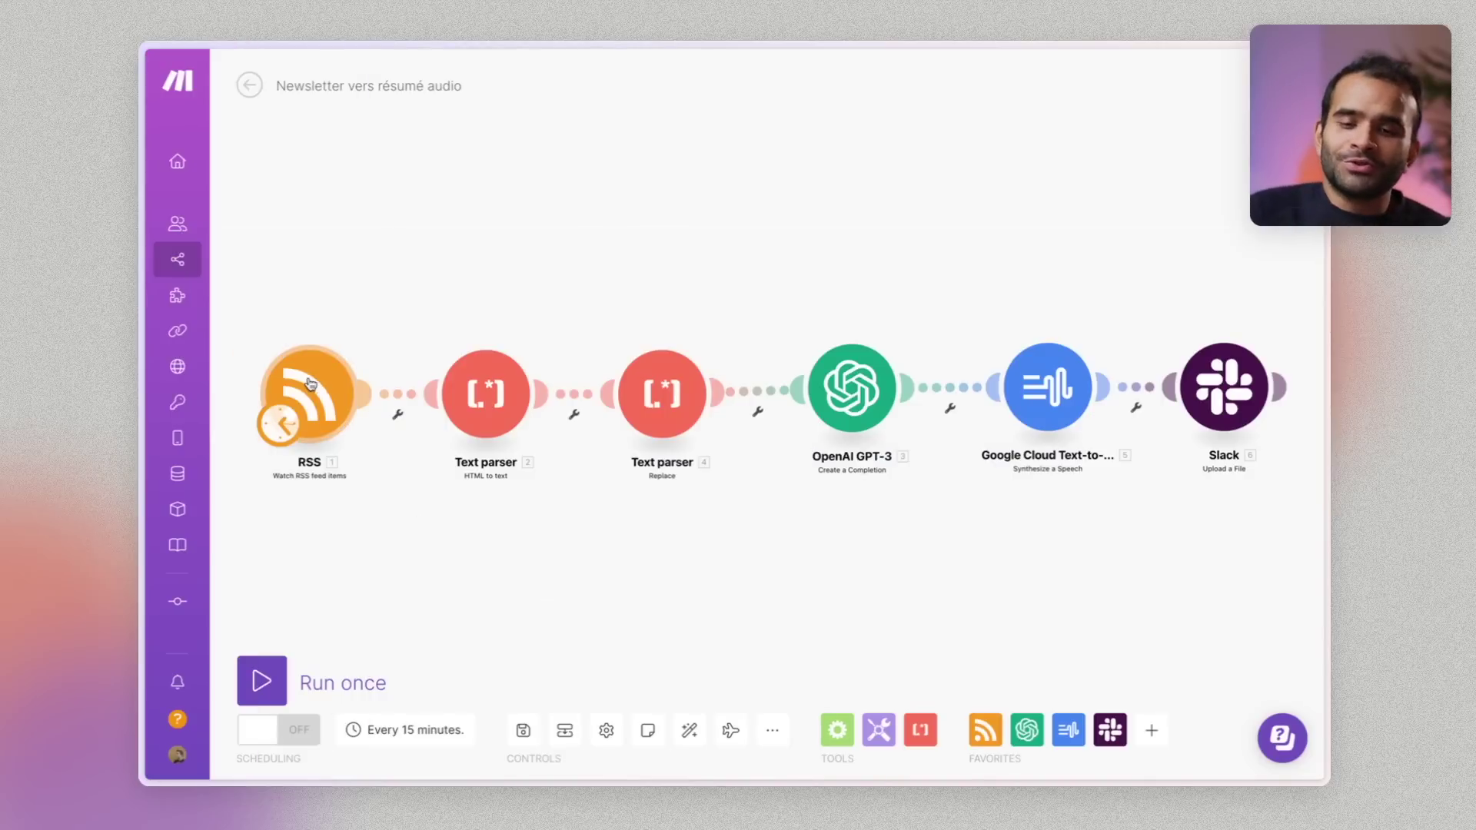
drag(304, 381, 285, 196)
click(289, 204)
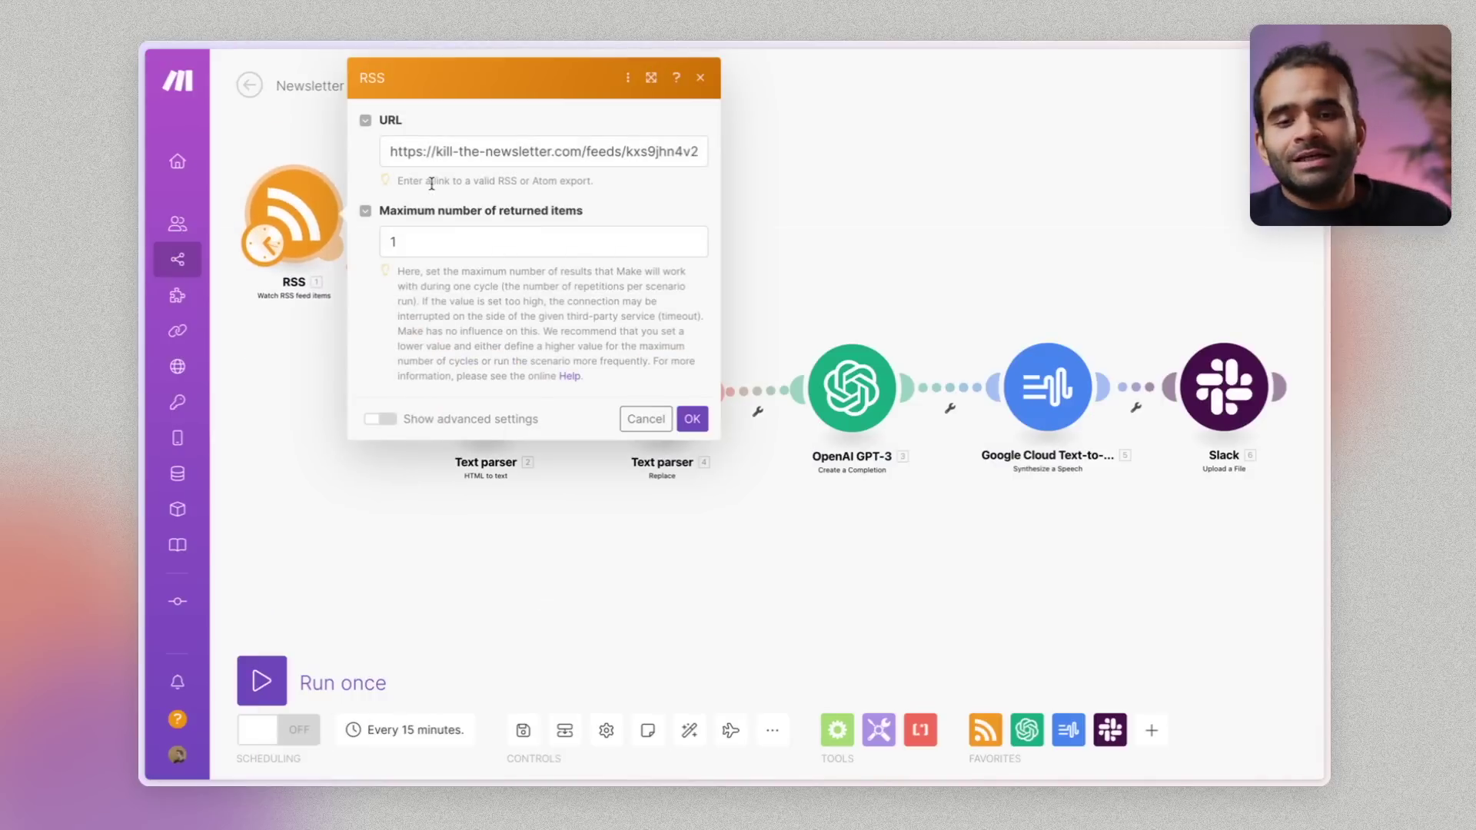
drag(415, 151, 680, 149)
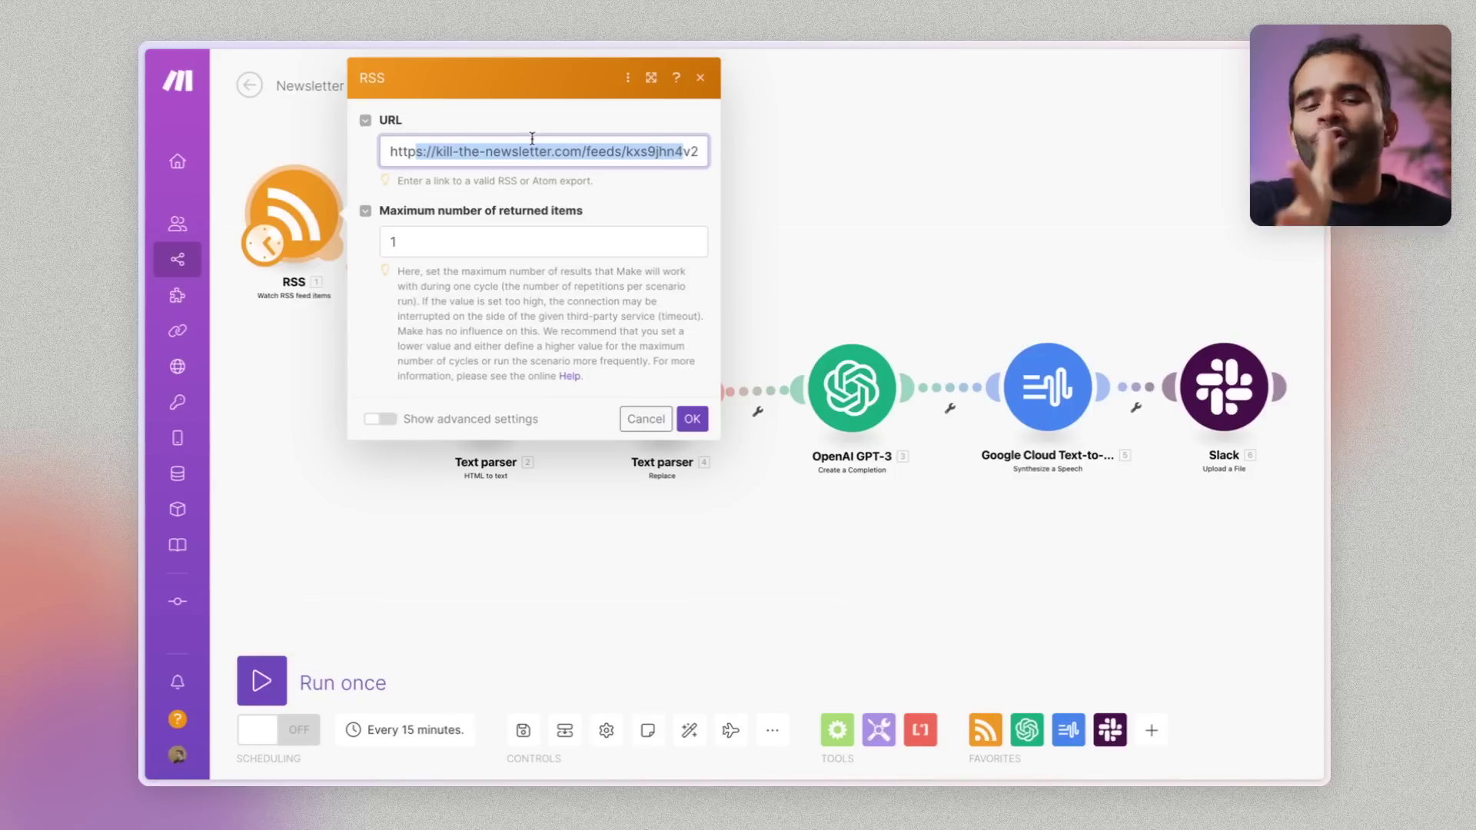
click(695, 152)
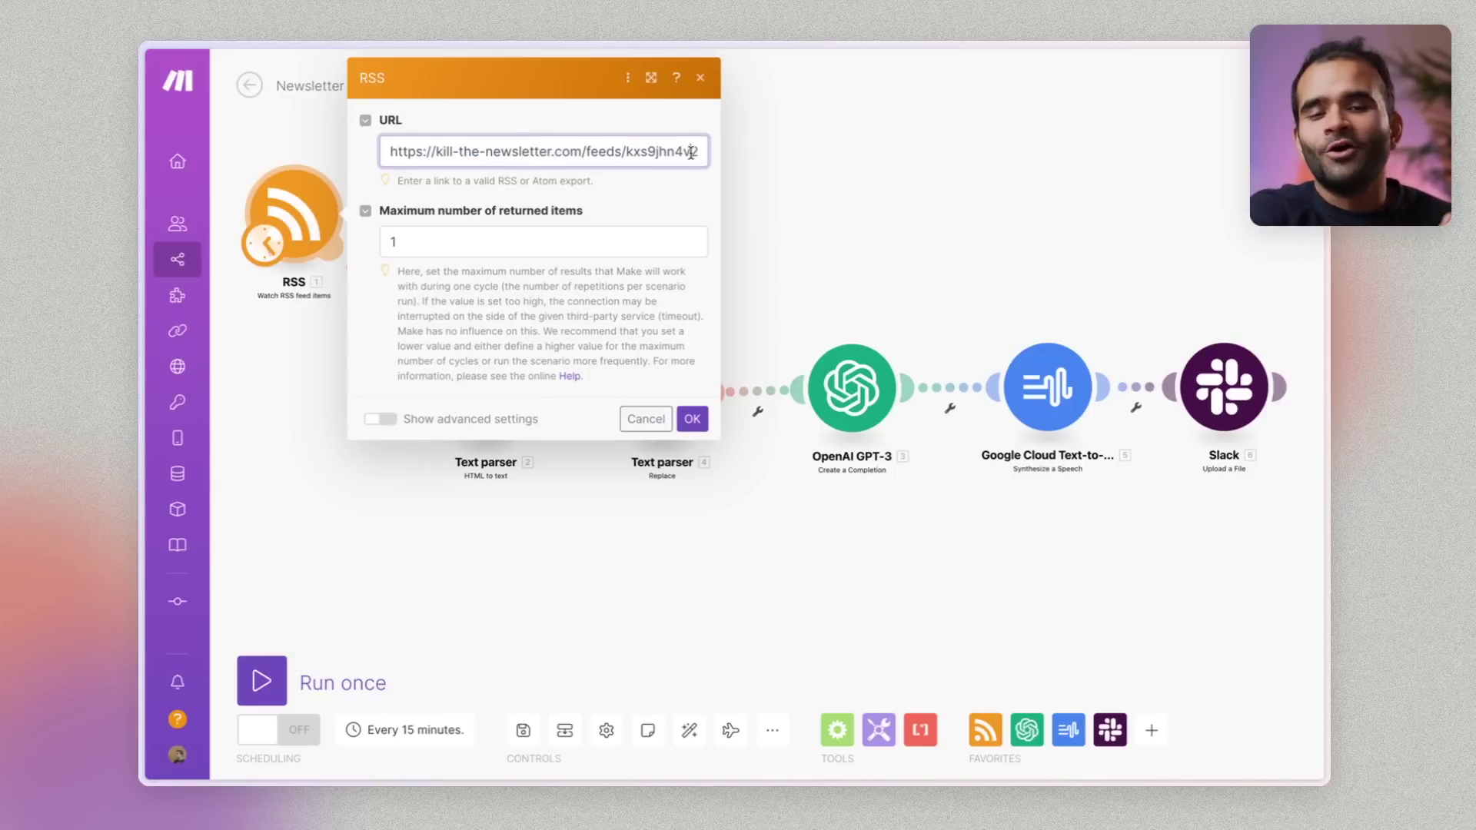
click(301, 359)
drag(304, 249, 325, 391)
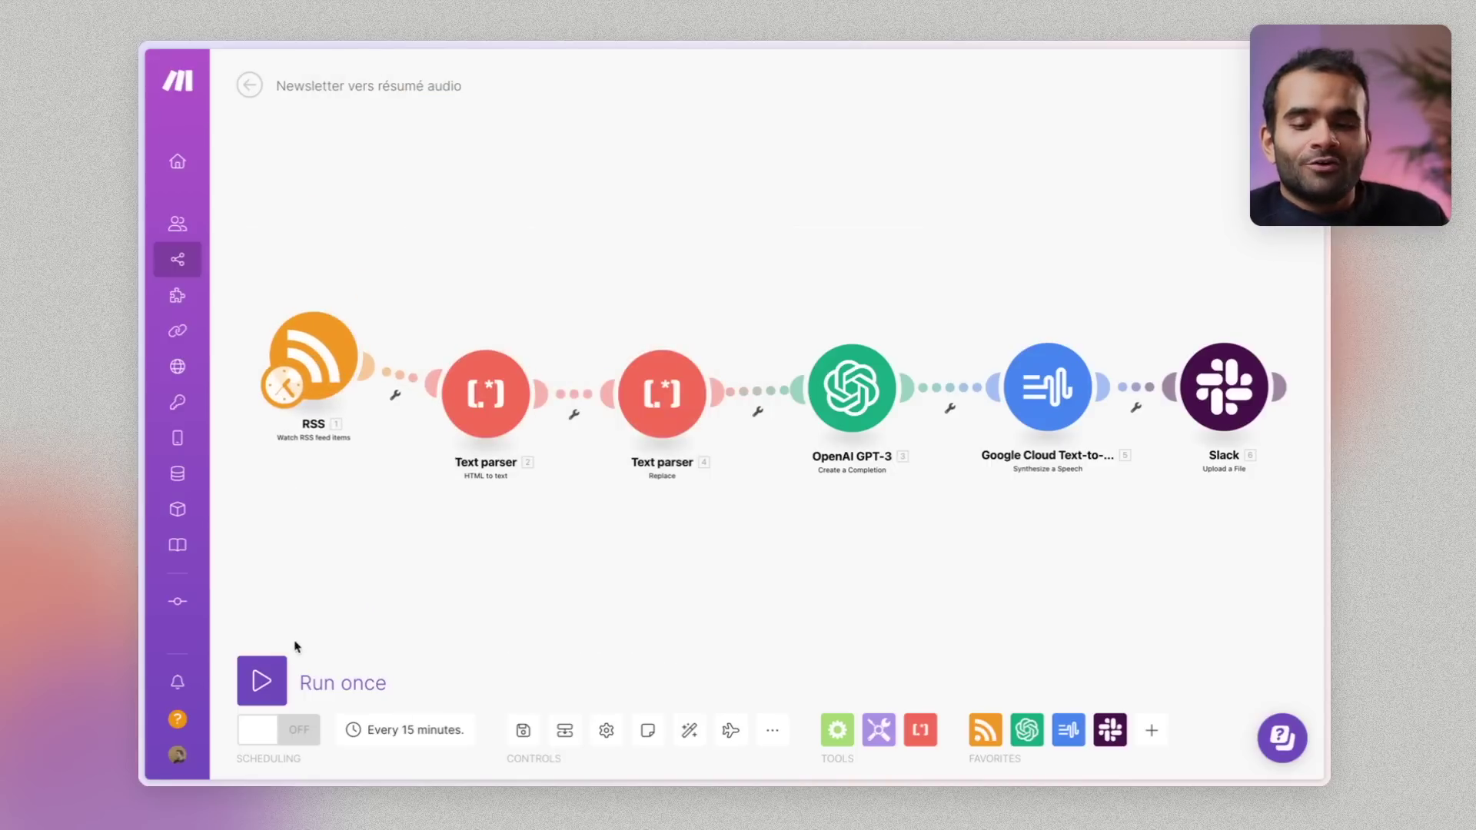
Run only the RSS module and open its output bundle
right_click(323, 338)
click(350, 303)
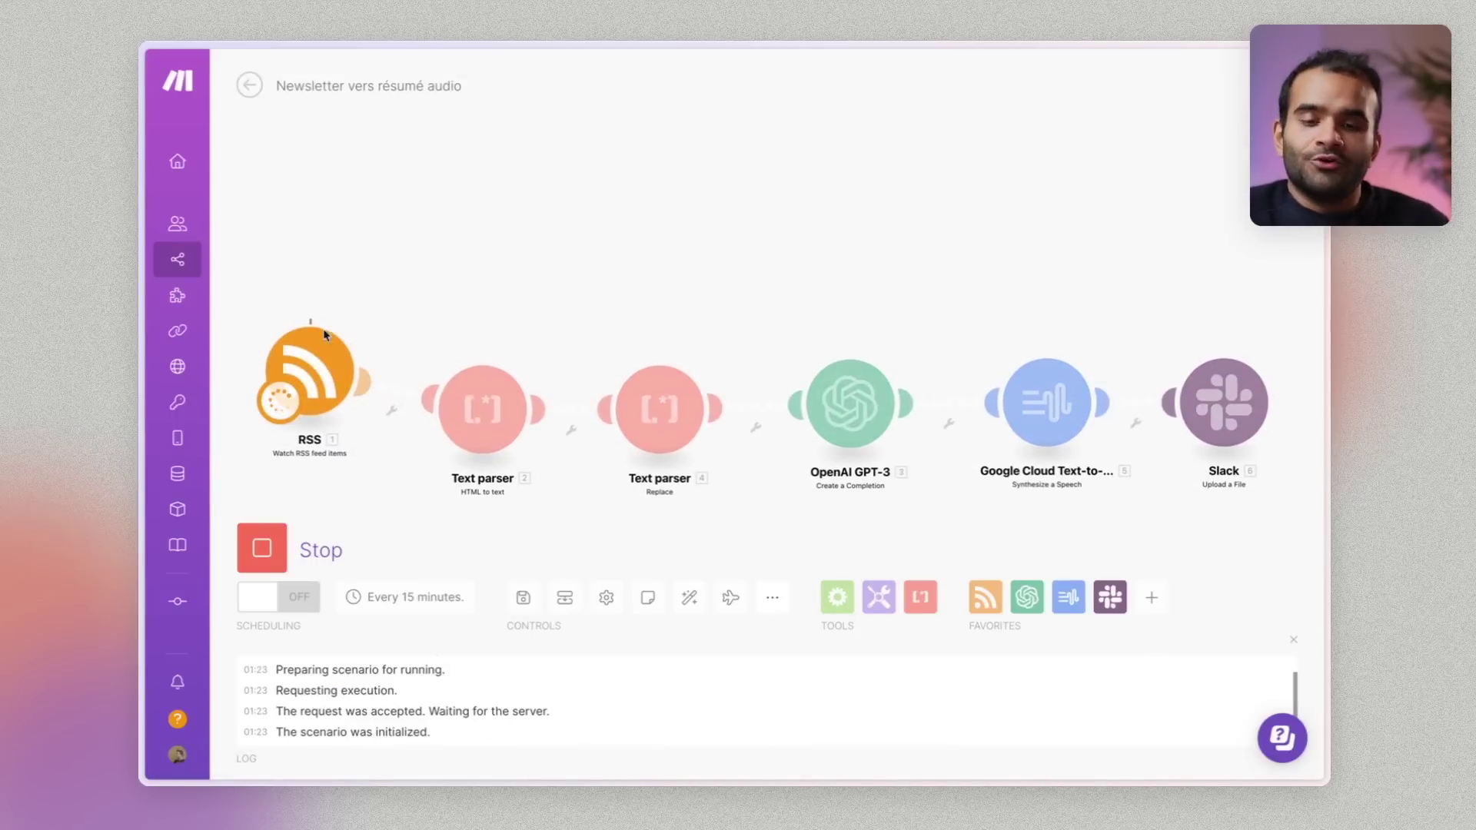
click(360, 317)
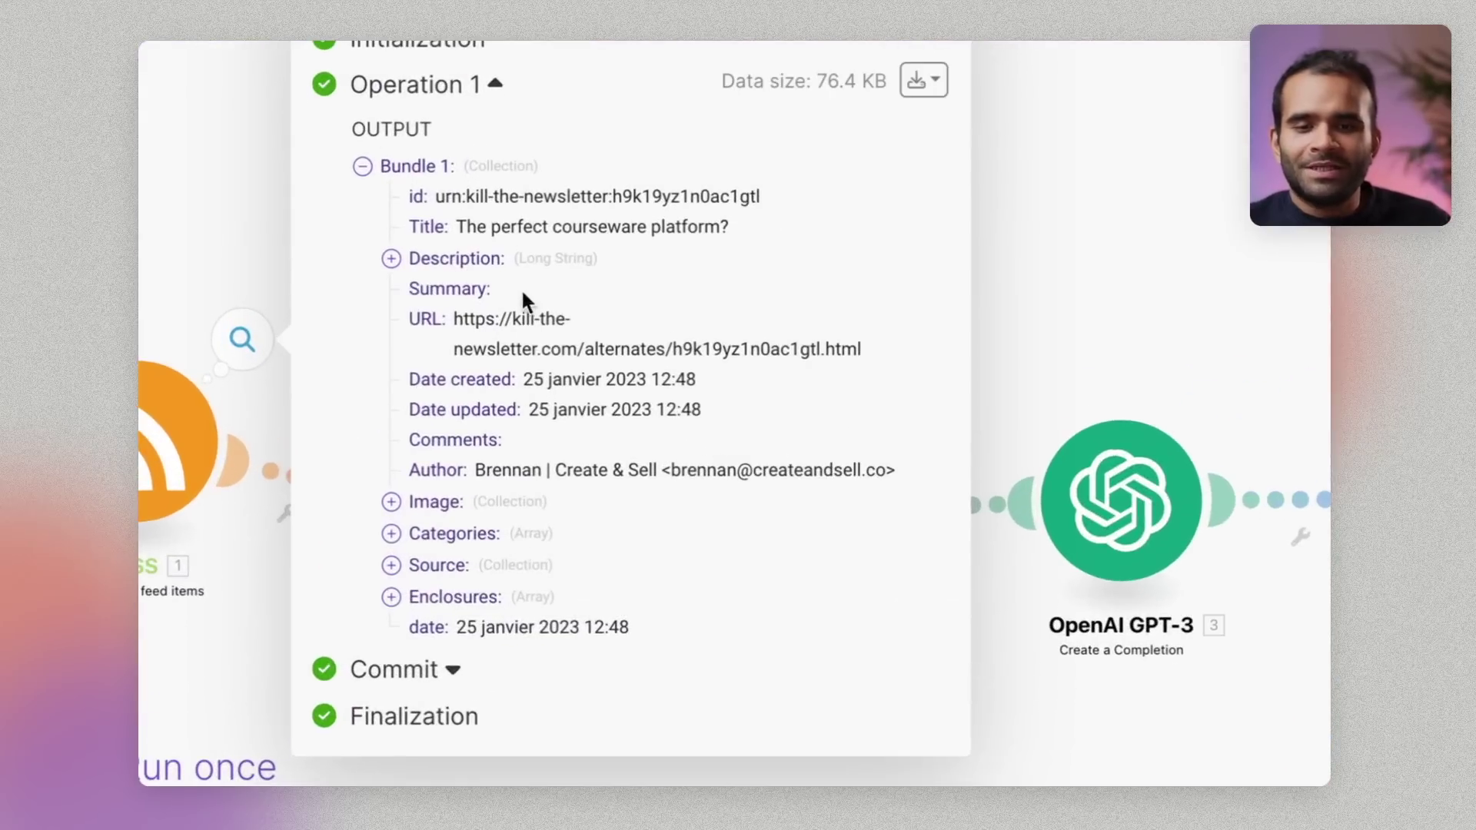
drag(662, 470, 823, 470)
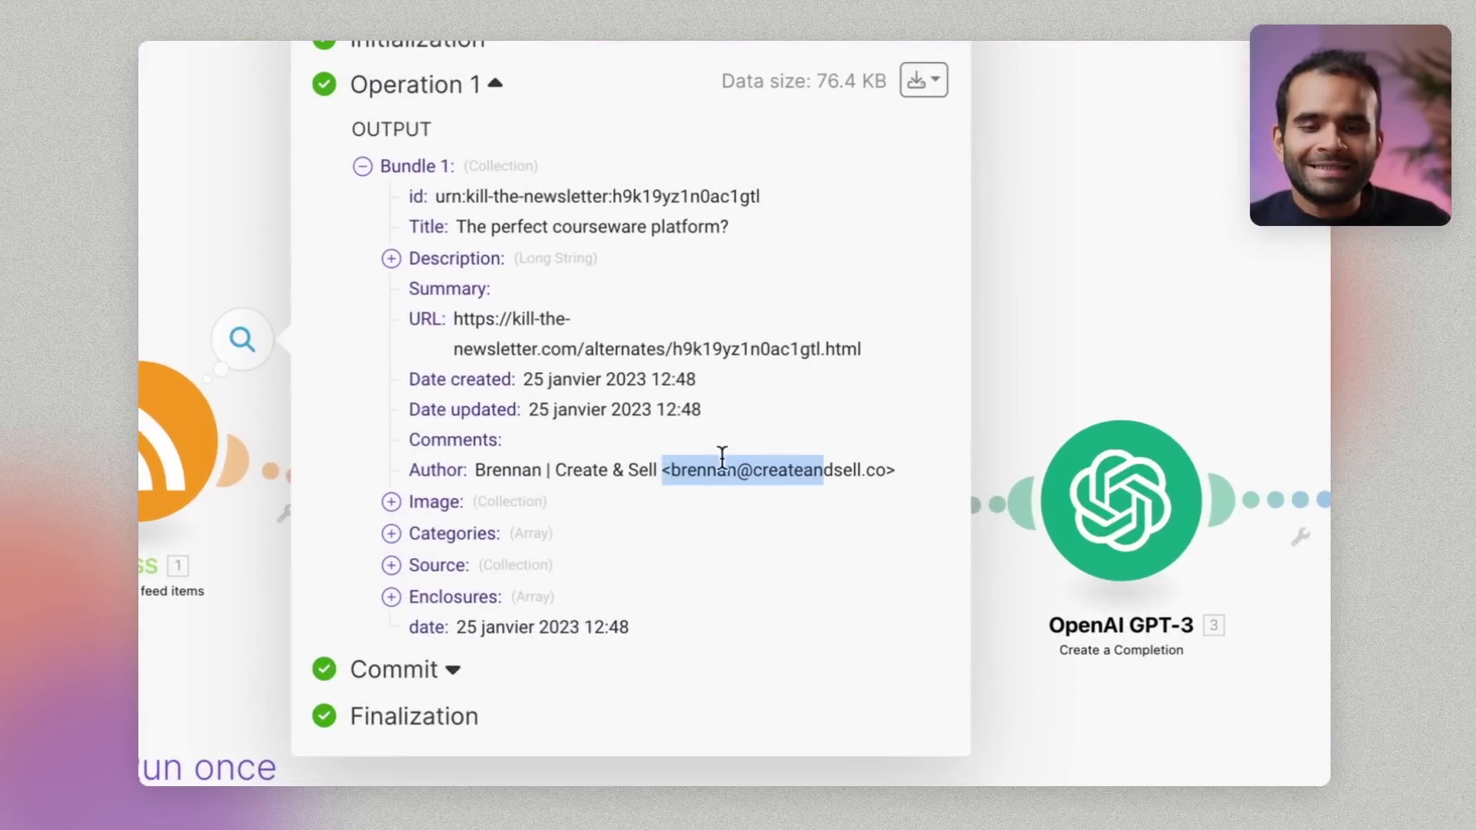
Expand the item's Description to inspect its raw HTML, then close the output panel
click(392, 258)
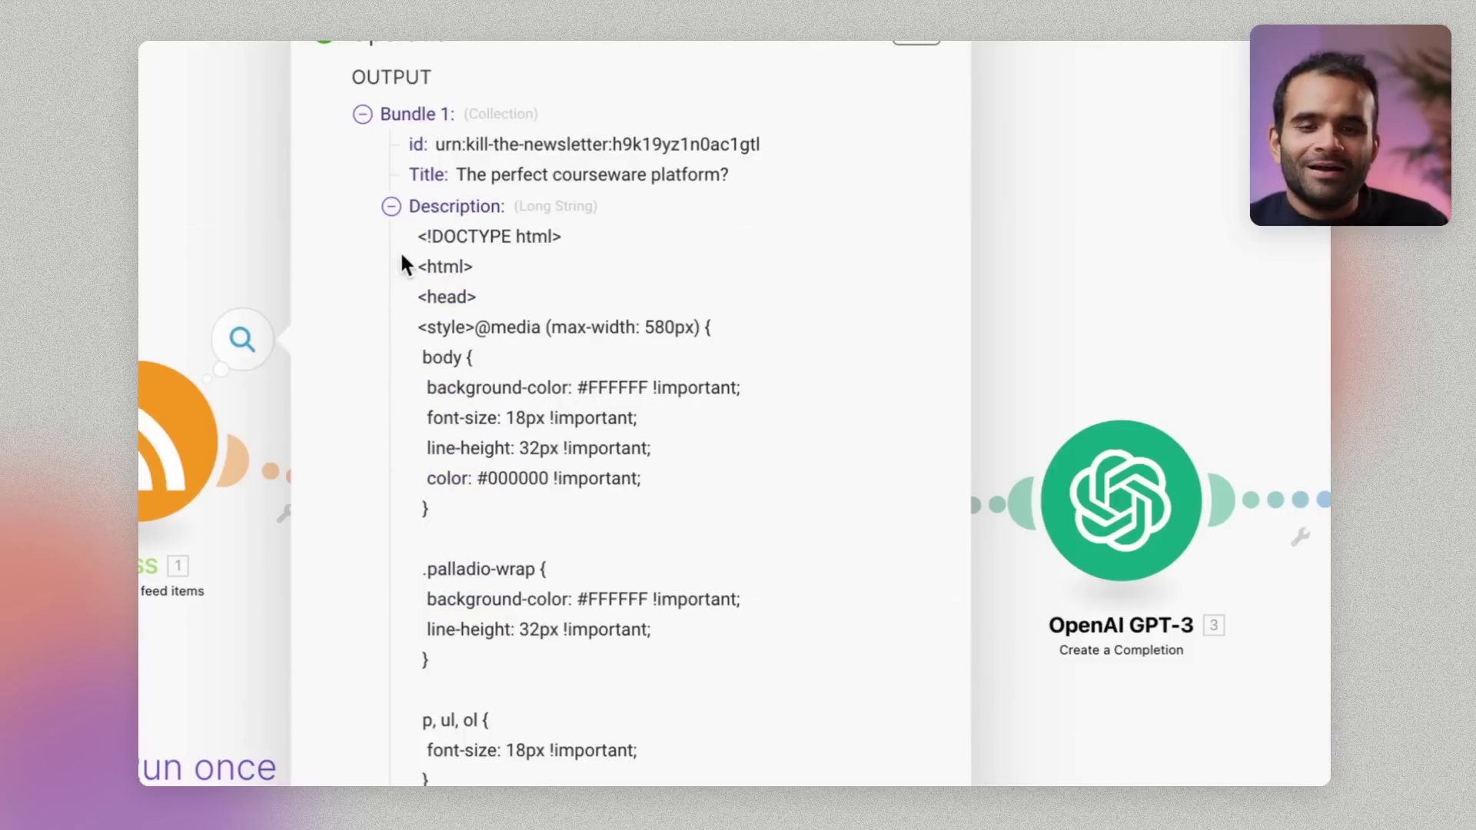
drag(415, 235, 589, 432)
scroll(565, 415, down, 10)
scroll(588, 432, down, 2)
scroll(587, 432, up, 10)
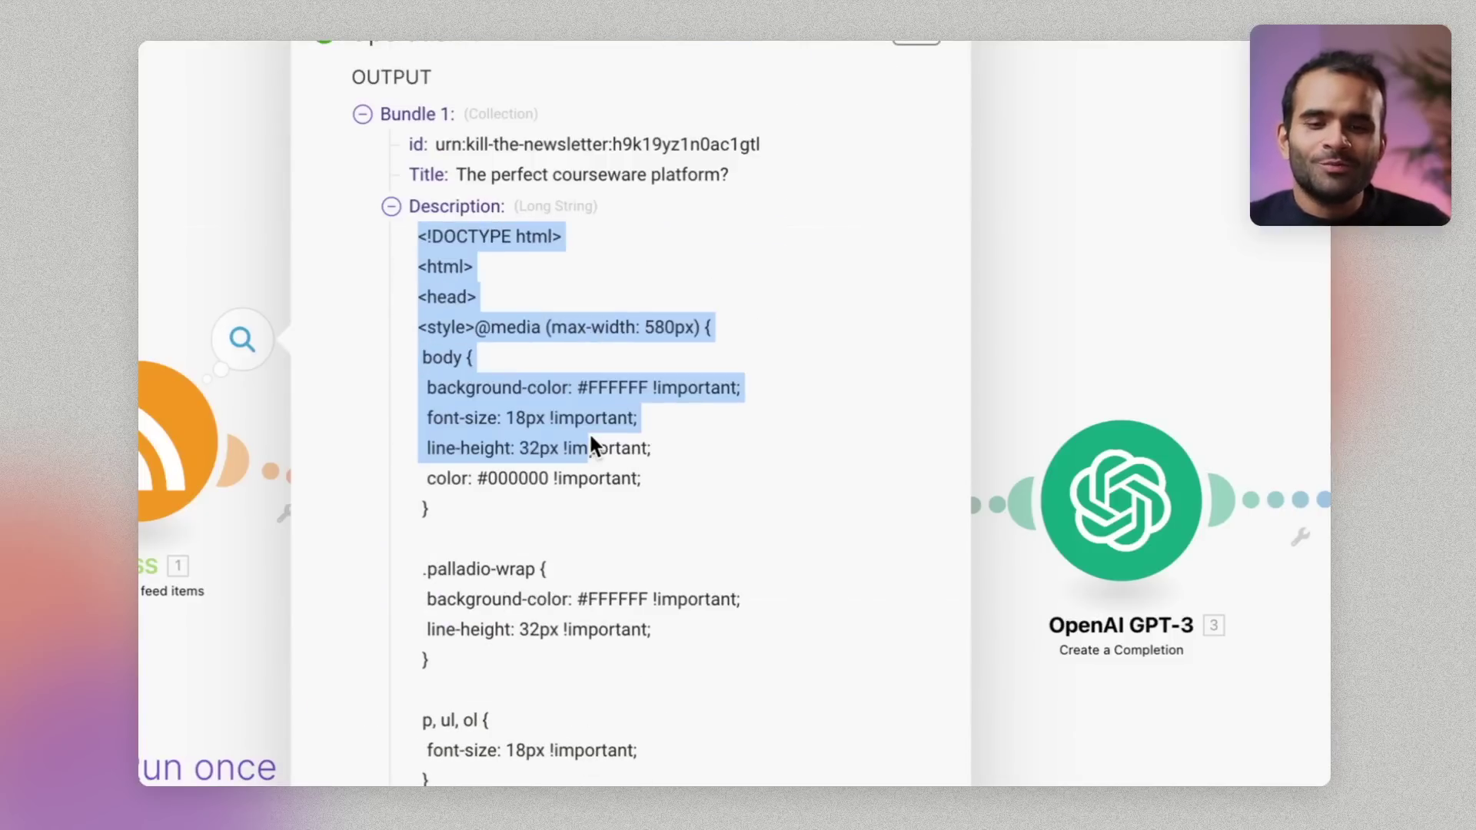
click(589, 432)
click(392, 206)
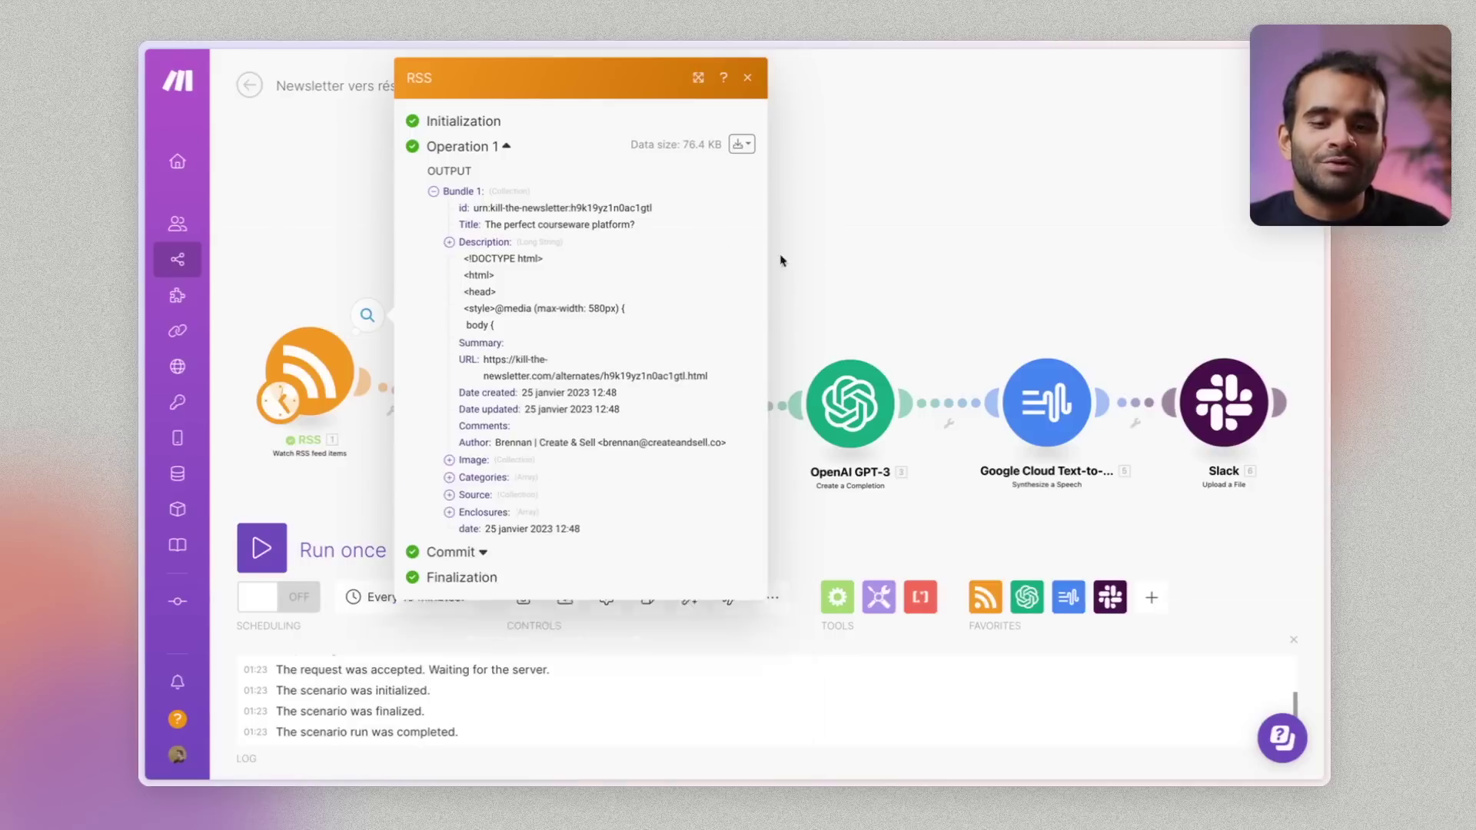
click(780, 260)
mouse_move(507, 408)
mouse_down()
mouse_move(507, 350)
mouse_move(514, 408)
mouse_up()
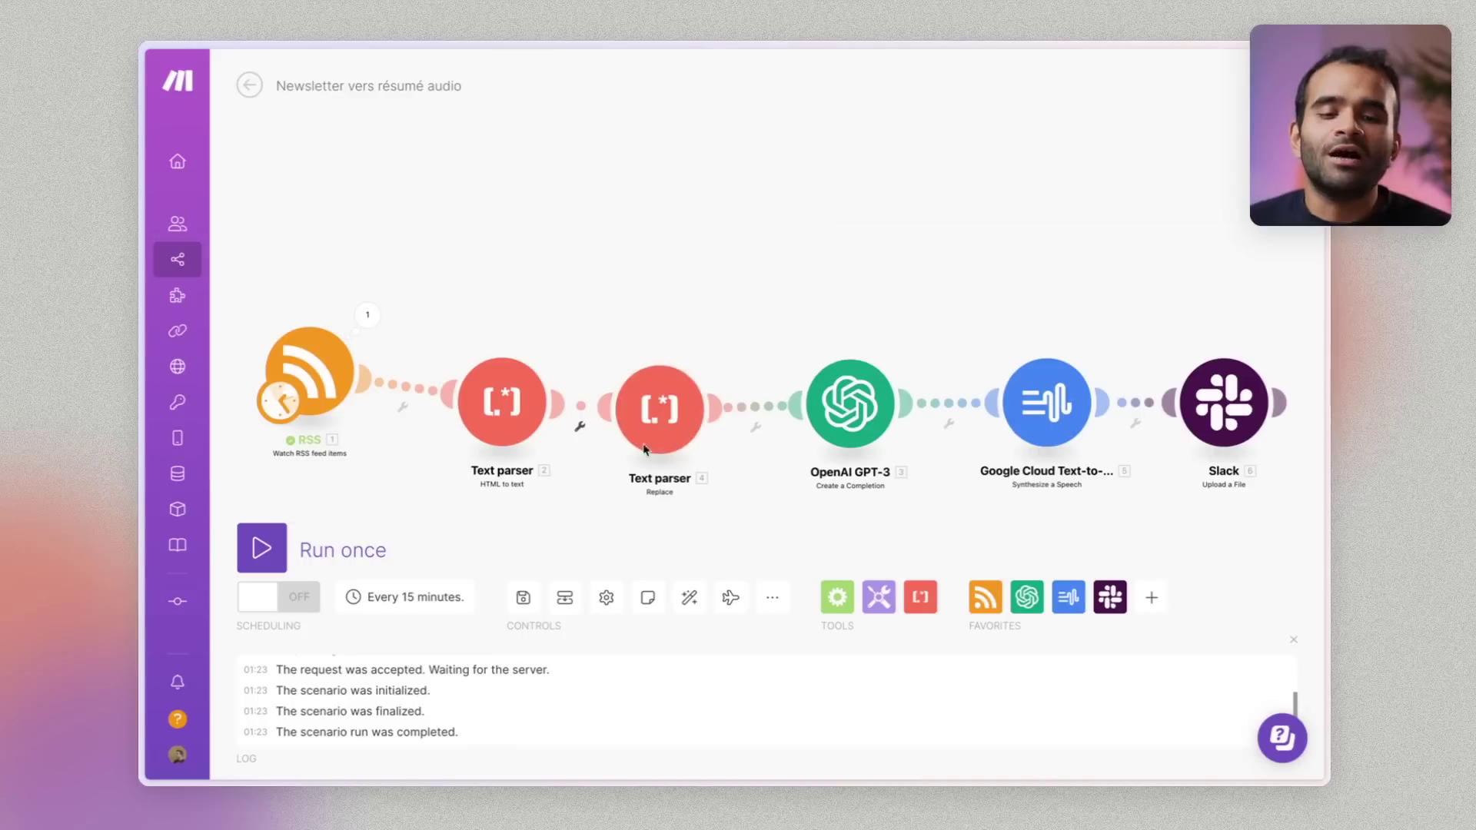
Run the full RSS-to-GPT-3 scenario once with Run once
mouse_move(332, 377)
mouse_down()
mouse_move(359, 406)
mouse_move(346, 401)
mouse_up()
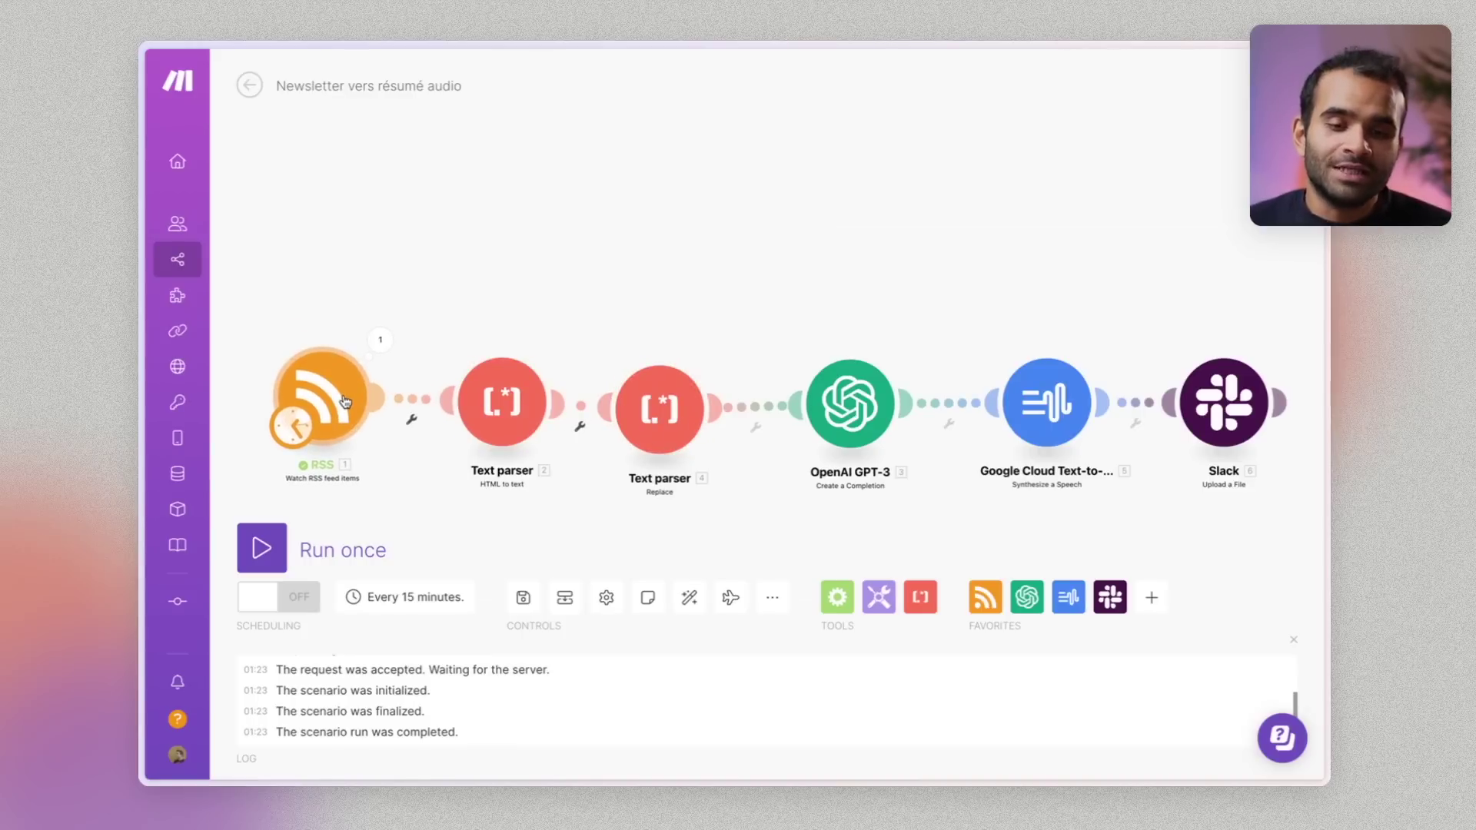
click(278, 548)
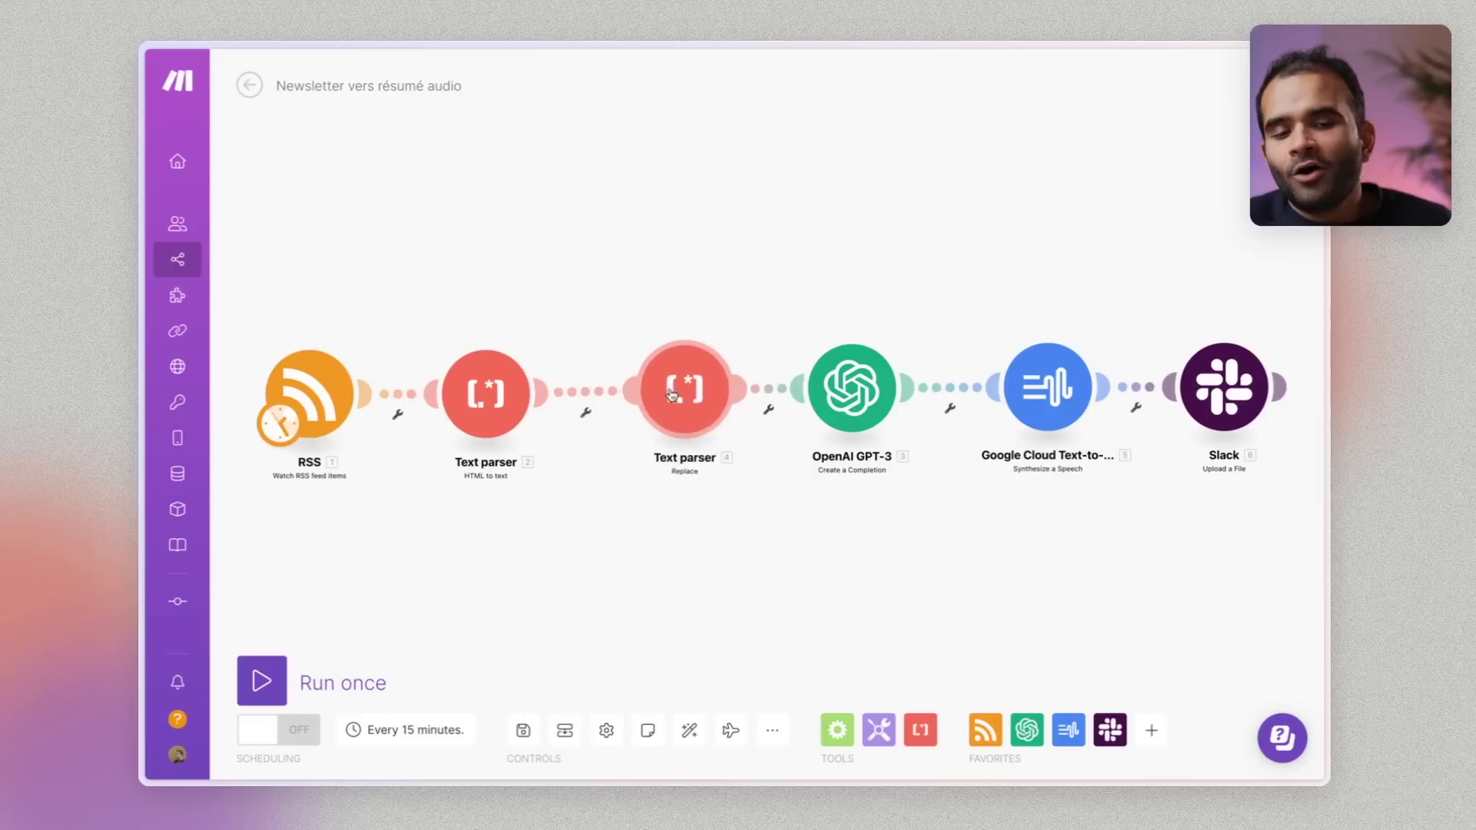
mouse_move(699, 396)
mouse_down()
mouse_move(676, 397)
mouse_move(698, 398)
mouse_up()
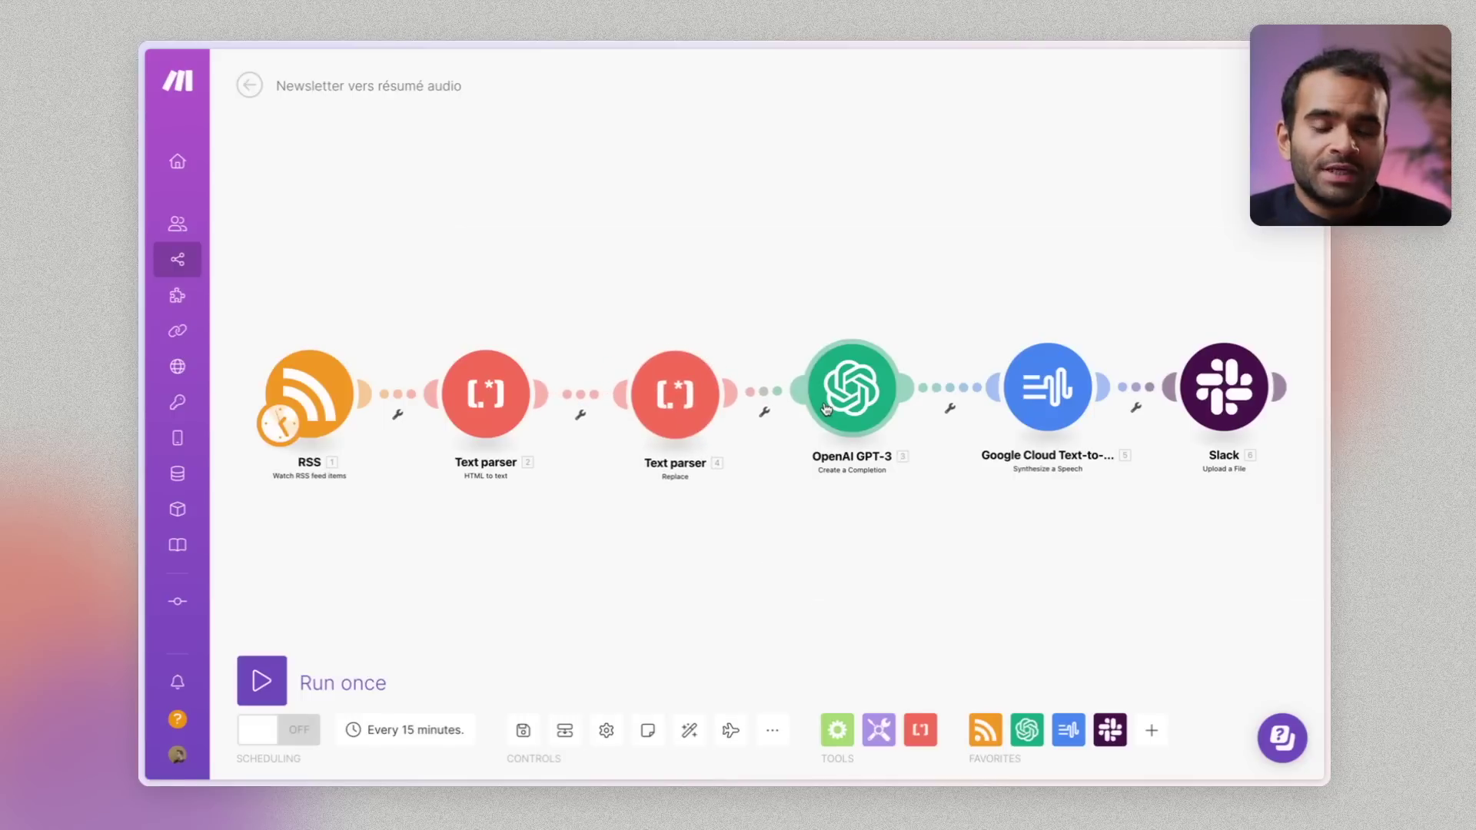
Change the GPT-3 Max Tokens from 250 to 300, confirm, then open the Text-to-Speech module
click(844, 406)
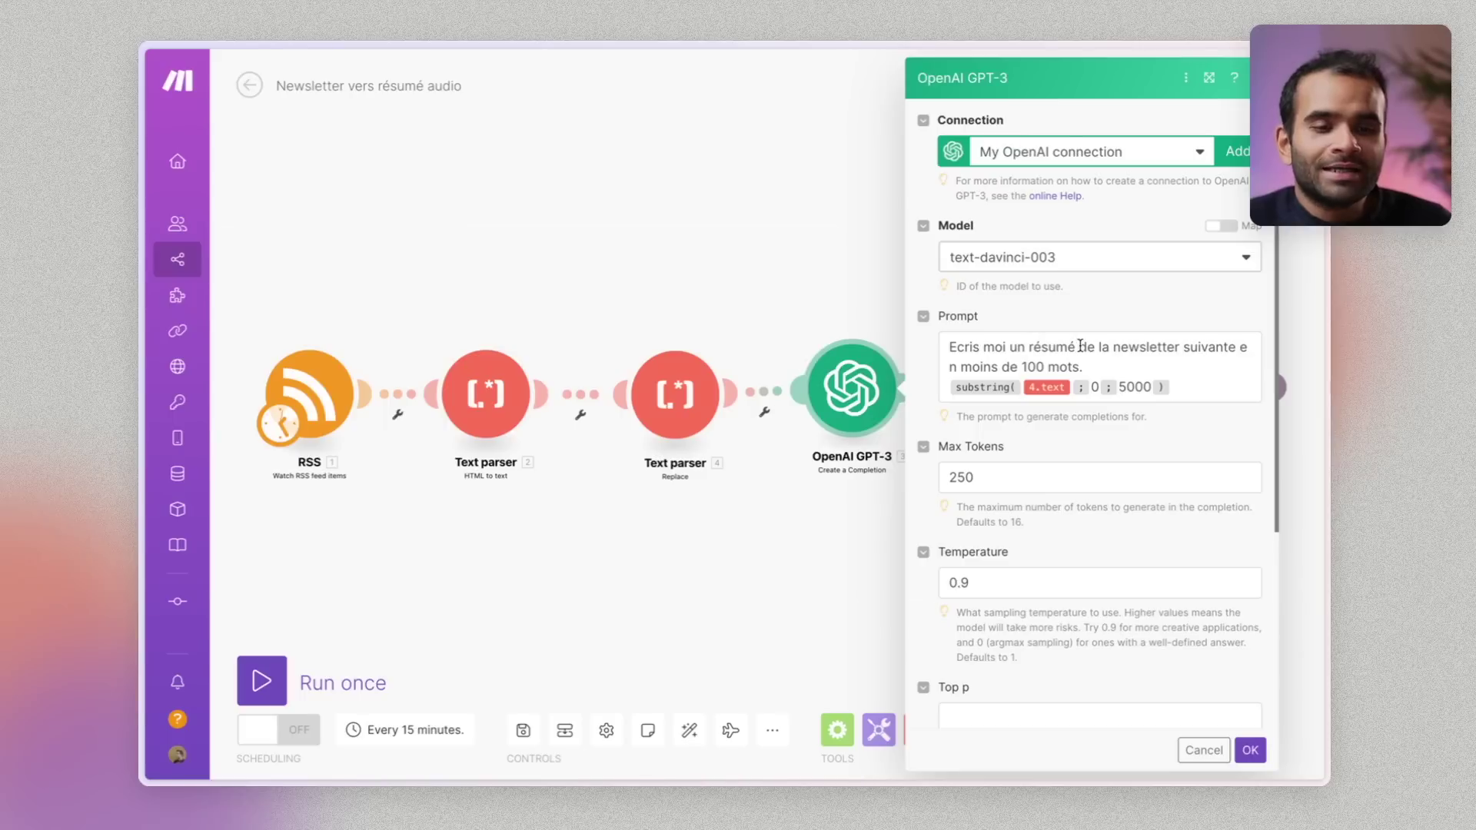
click(1042, 368)
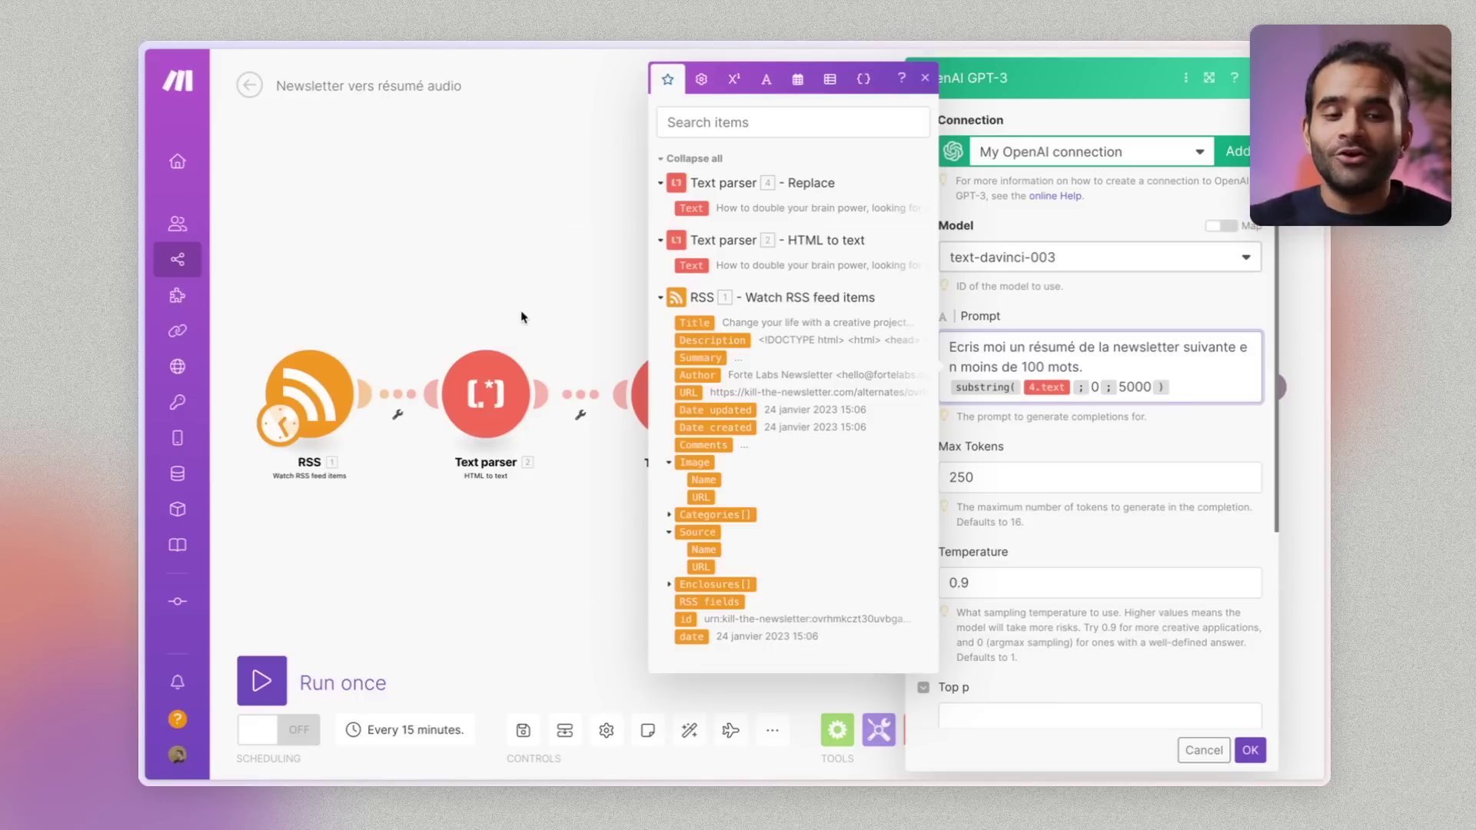
click(1117, 506)
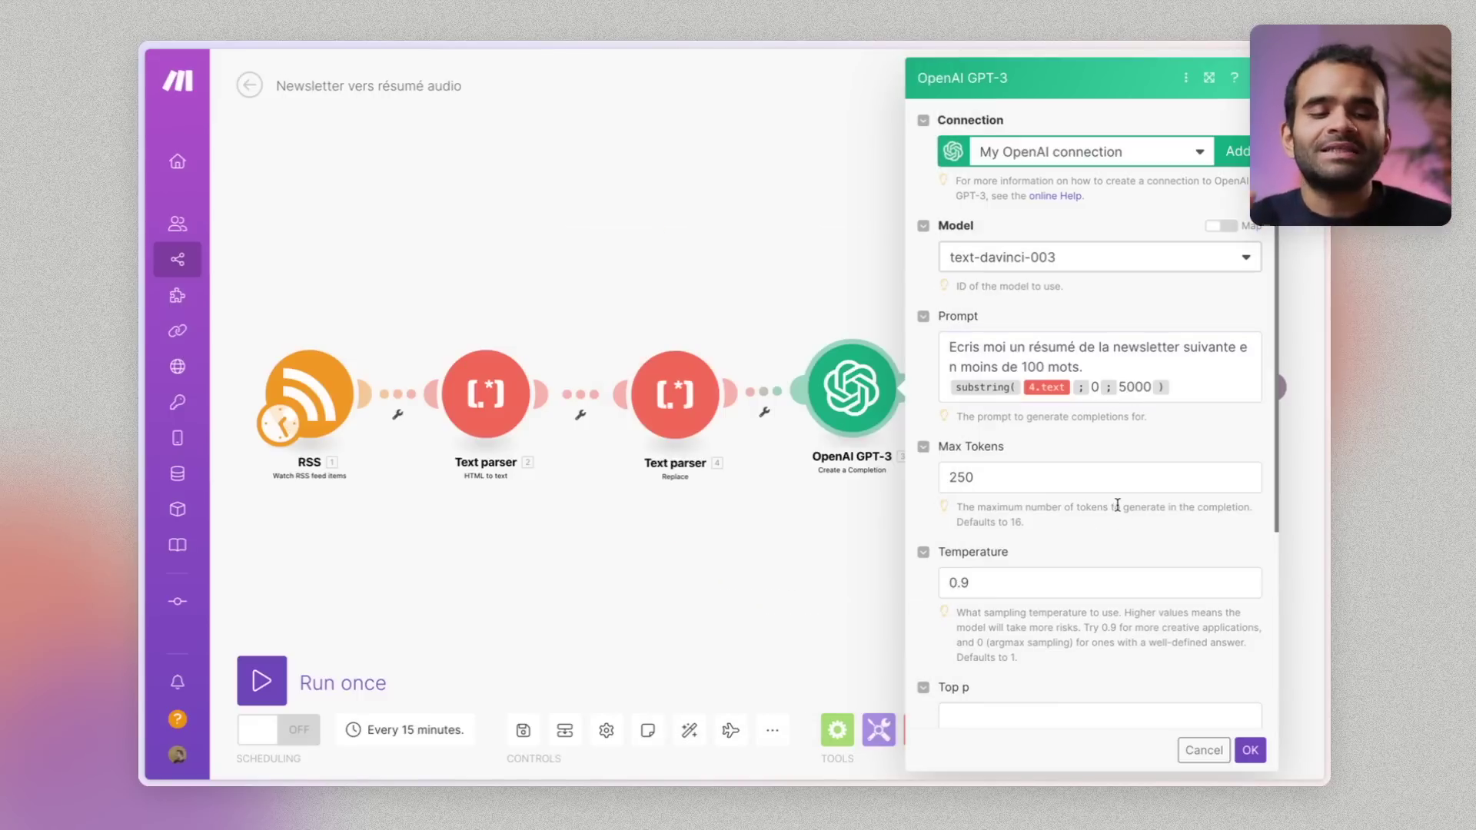
click(1010, 479)
double_click(965, 477)
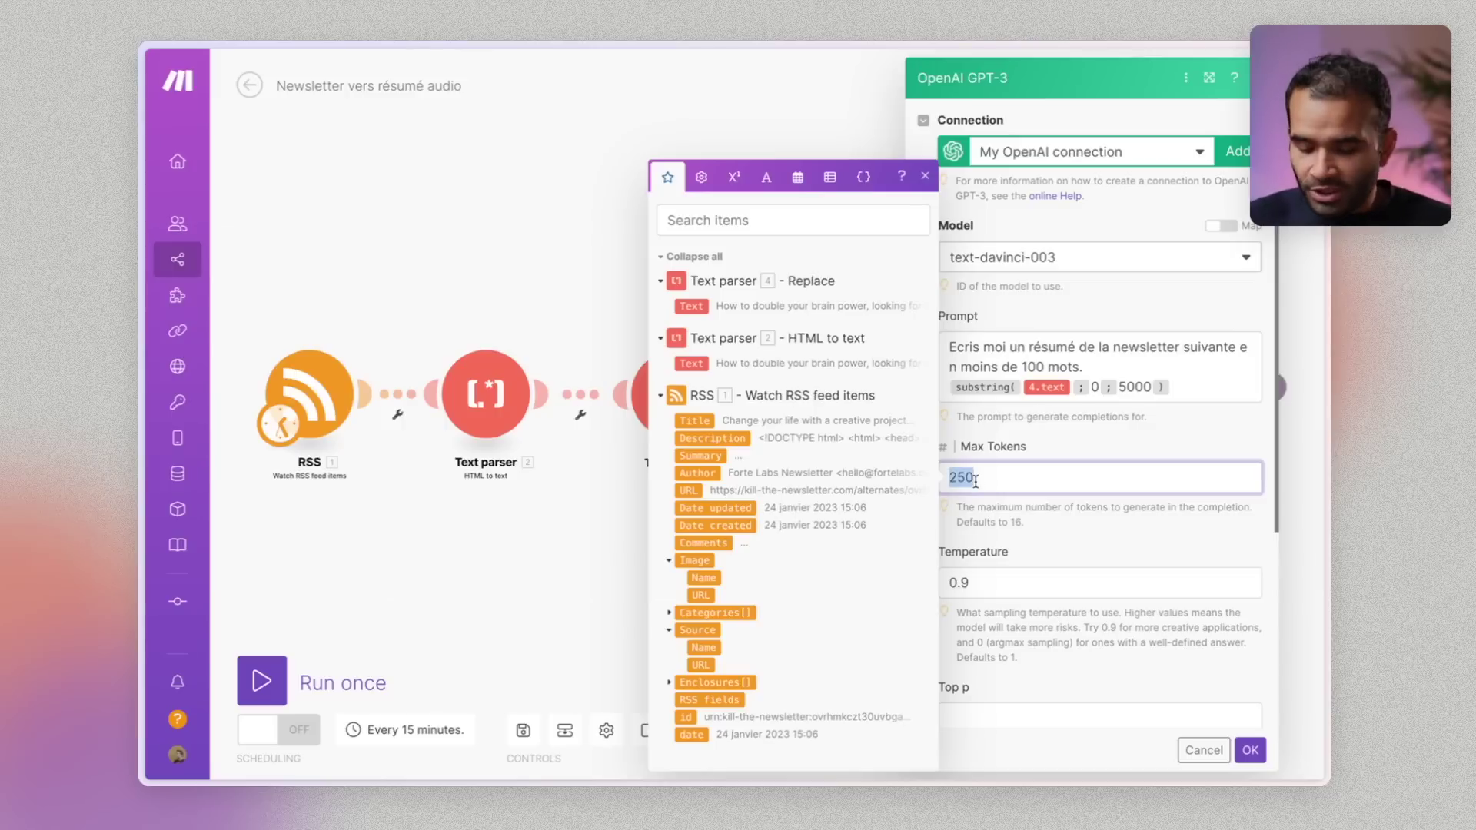
text(300)
click(1024, 517)
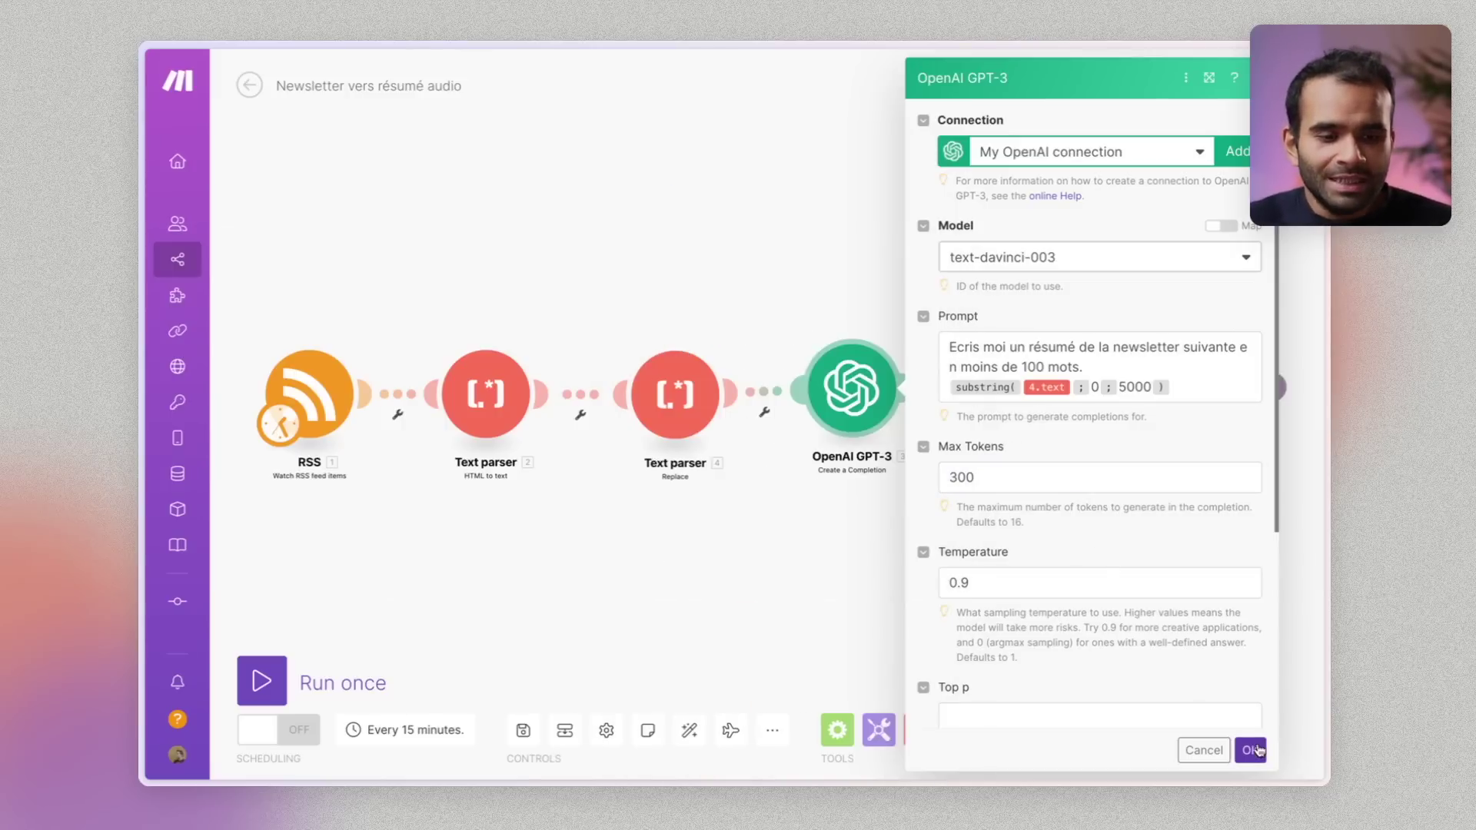
click(1249, 749)
drag(1008, 397, 999, 396)
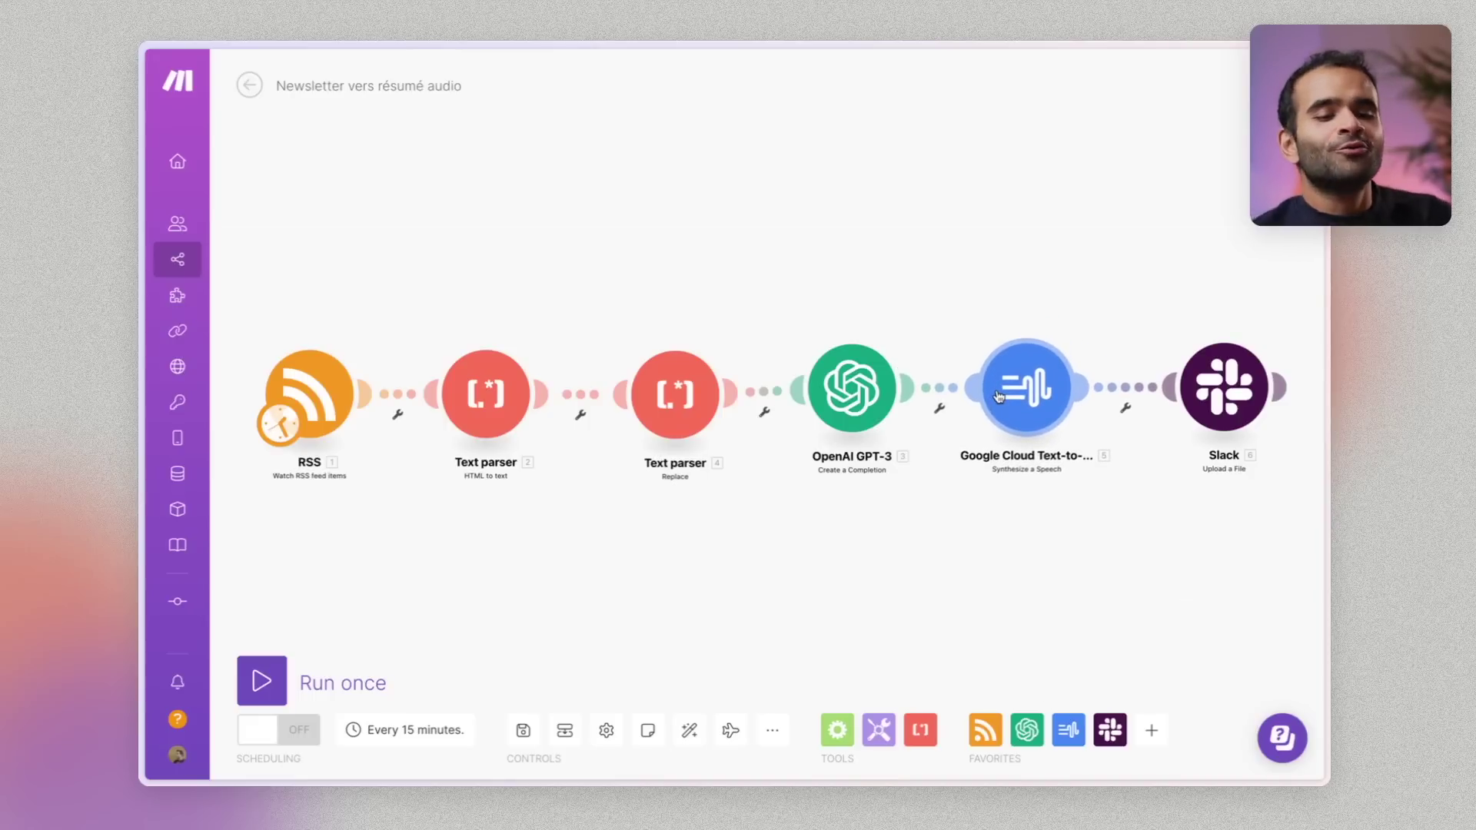
click(998, 396)
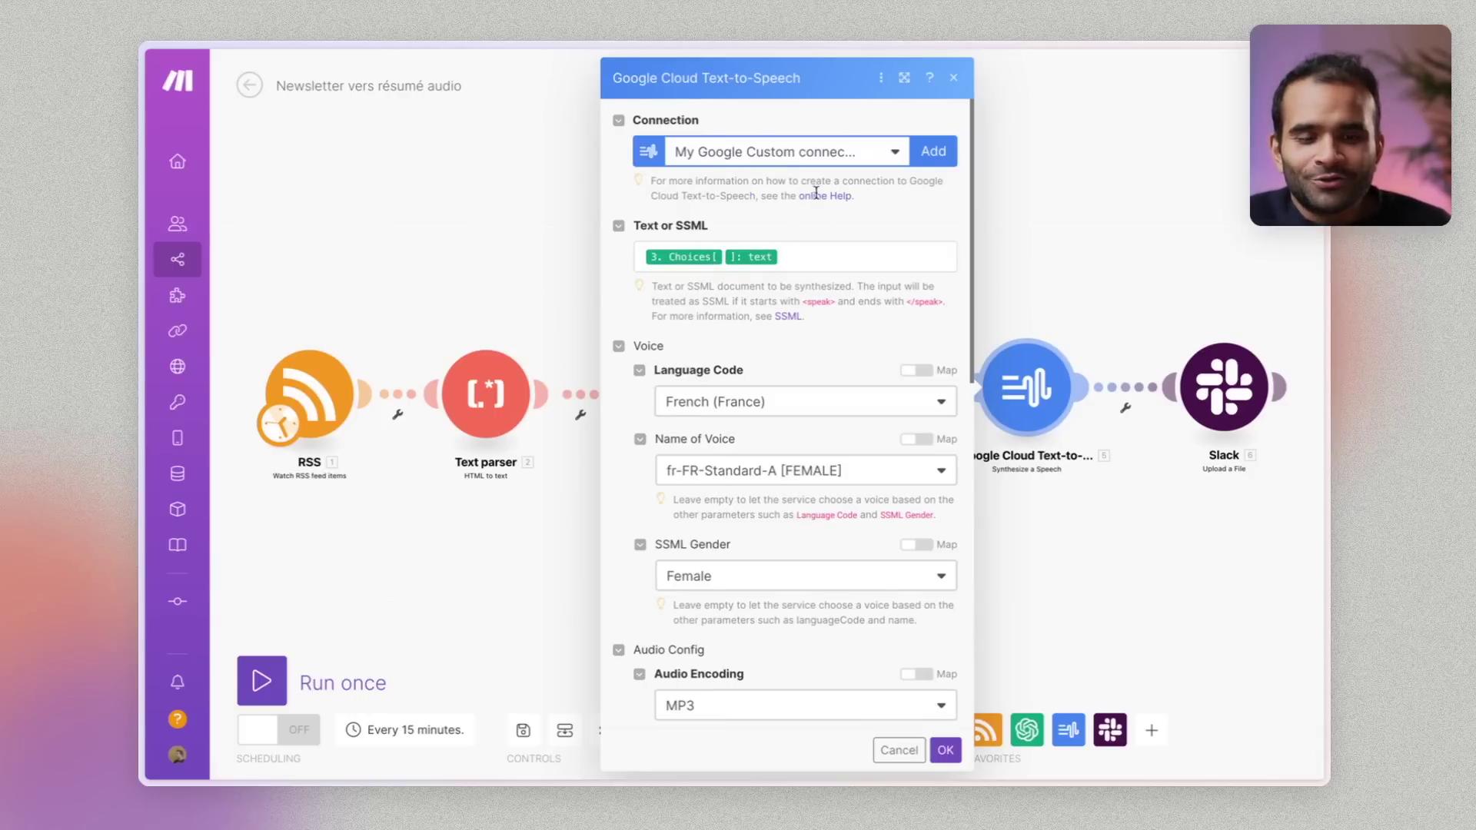
Check the Text-to-Speech Text or SSML mapping, then review the Slack module's settings
click(845, 254)
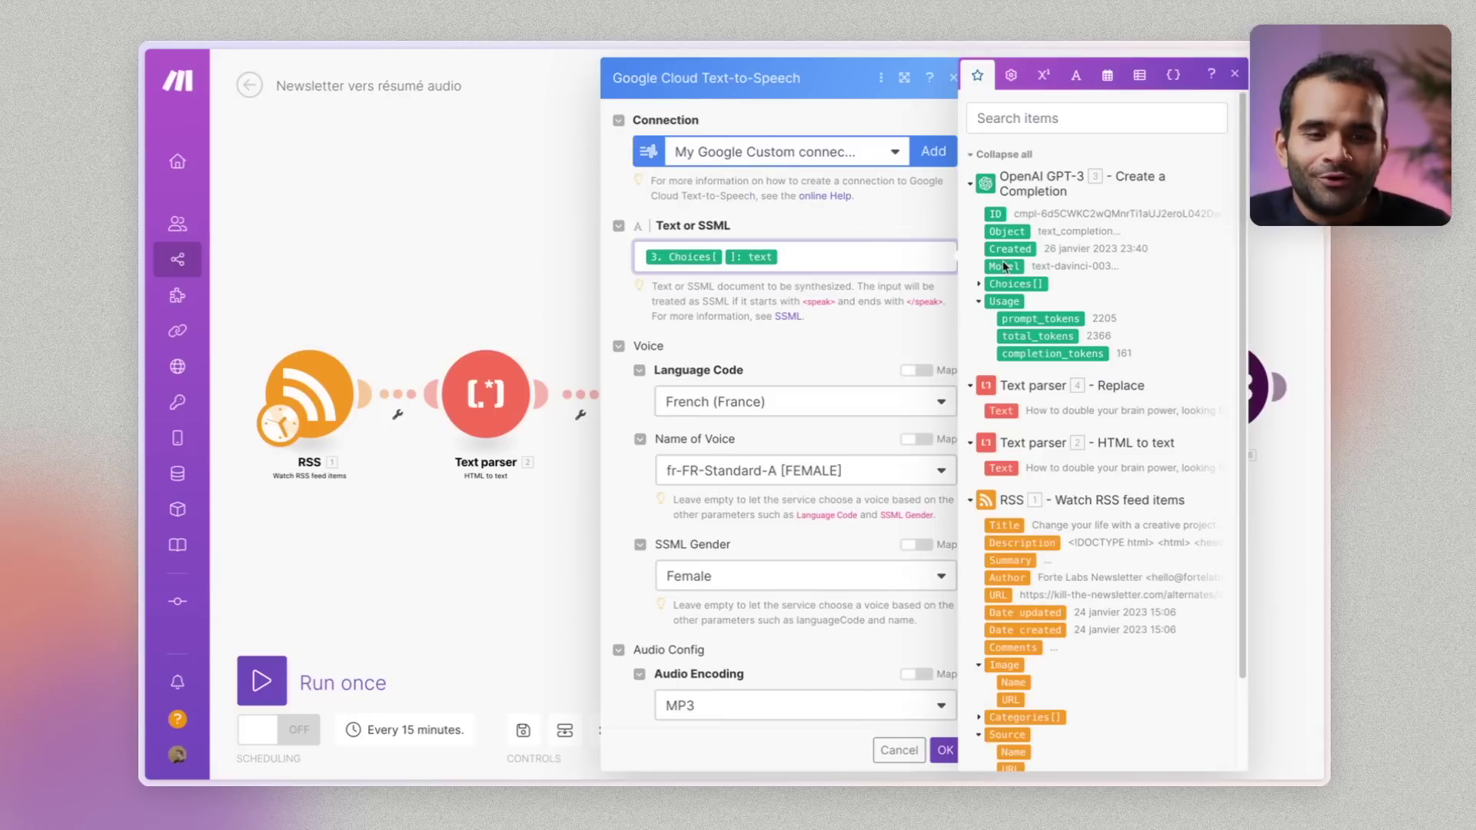
click(521, 285)
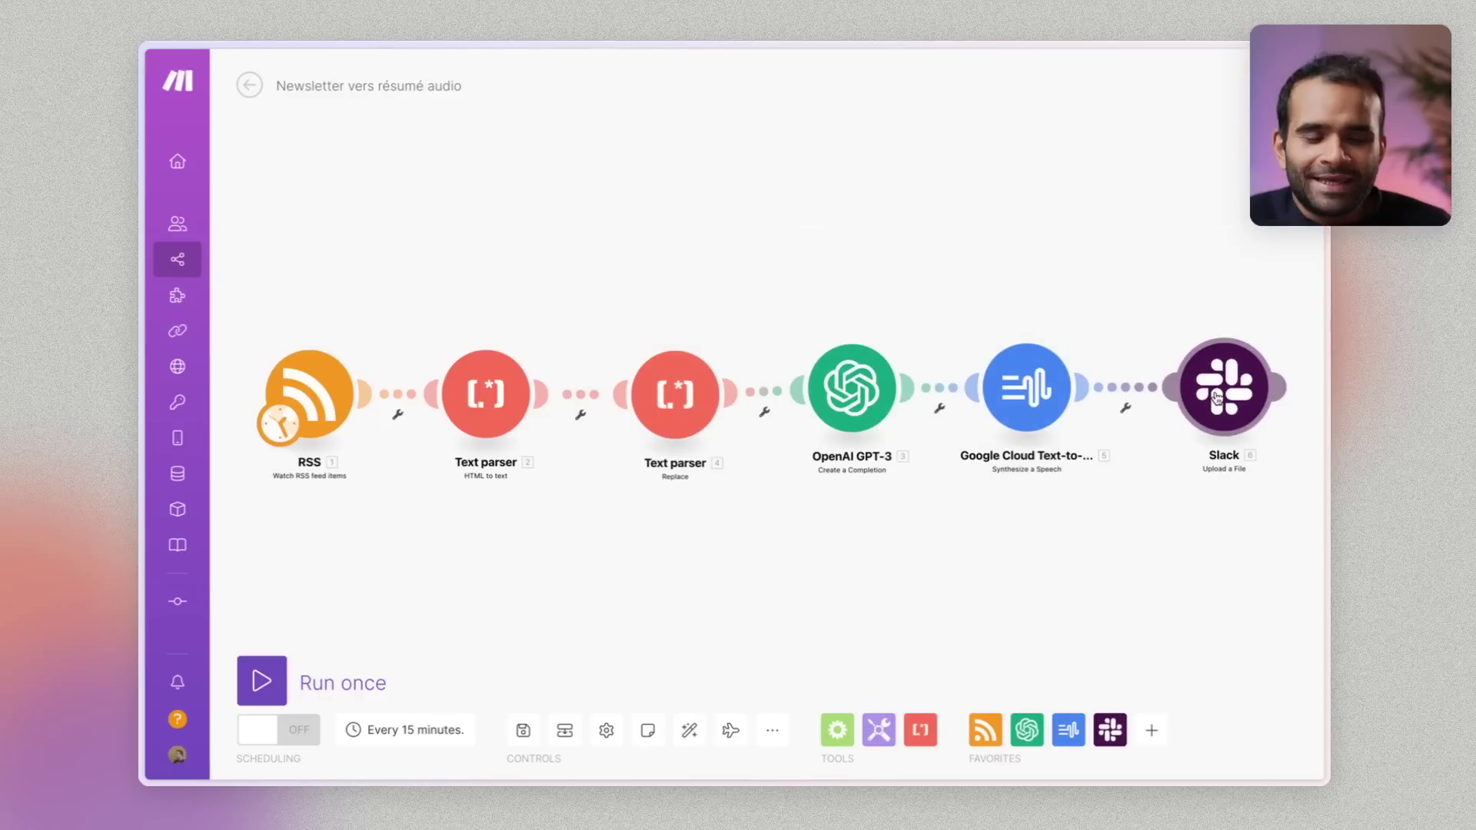
click(1215, 397)
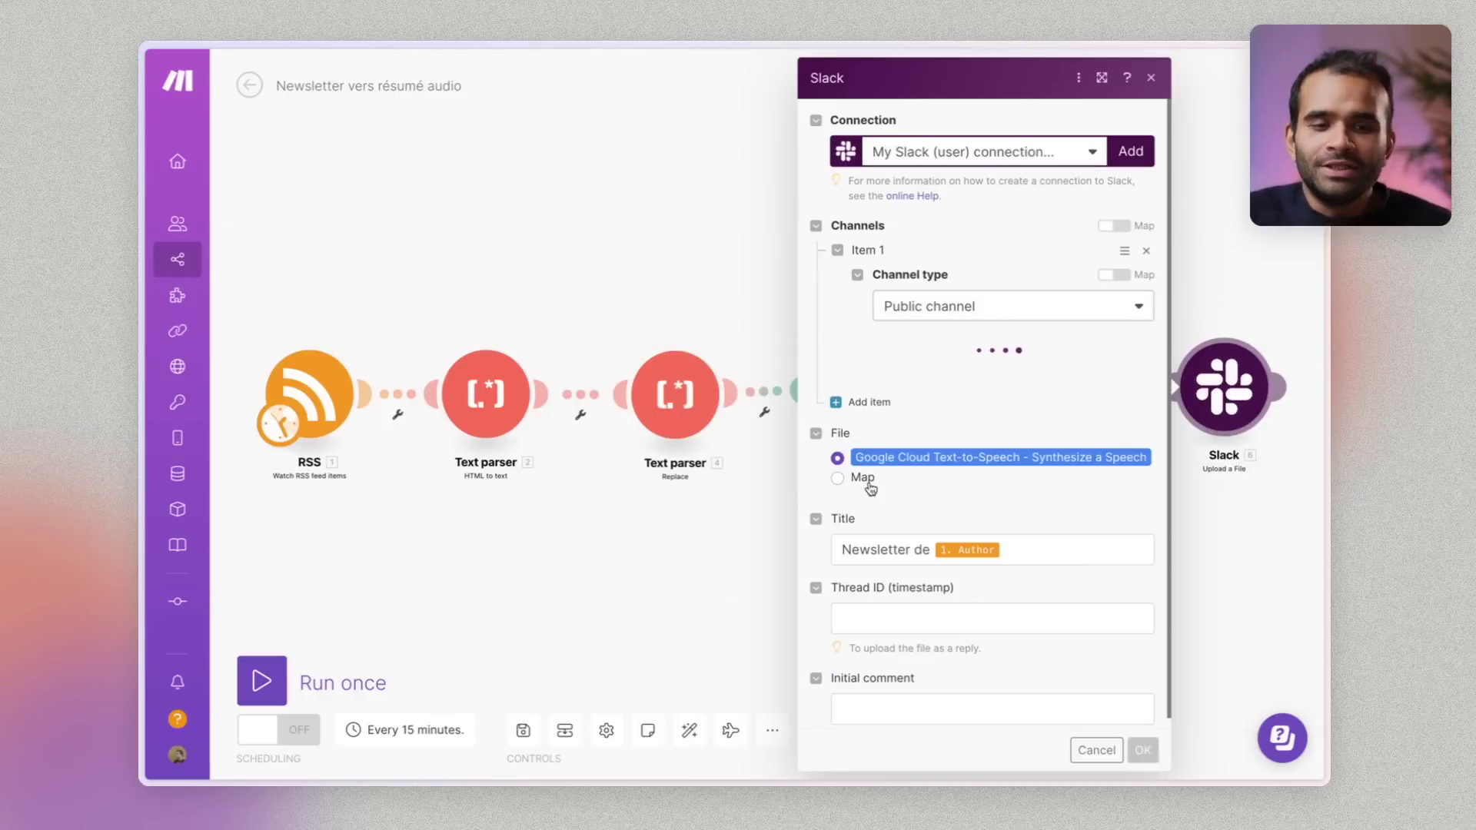
scroll(1034, 615, down, 2)
scroll(1028, 613, down, 1)
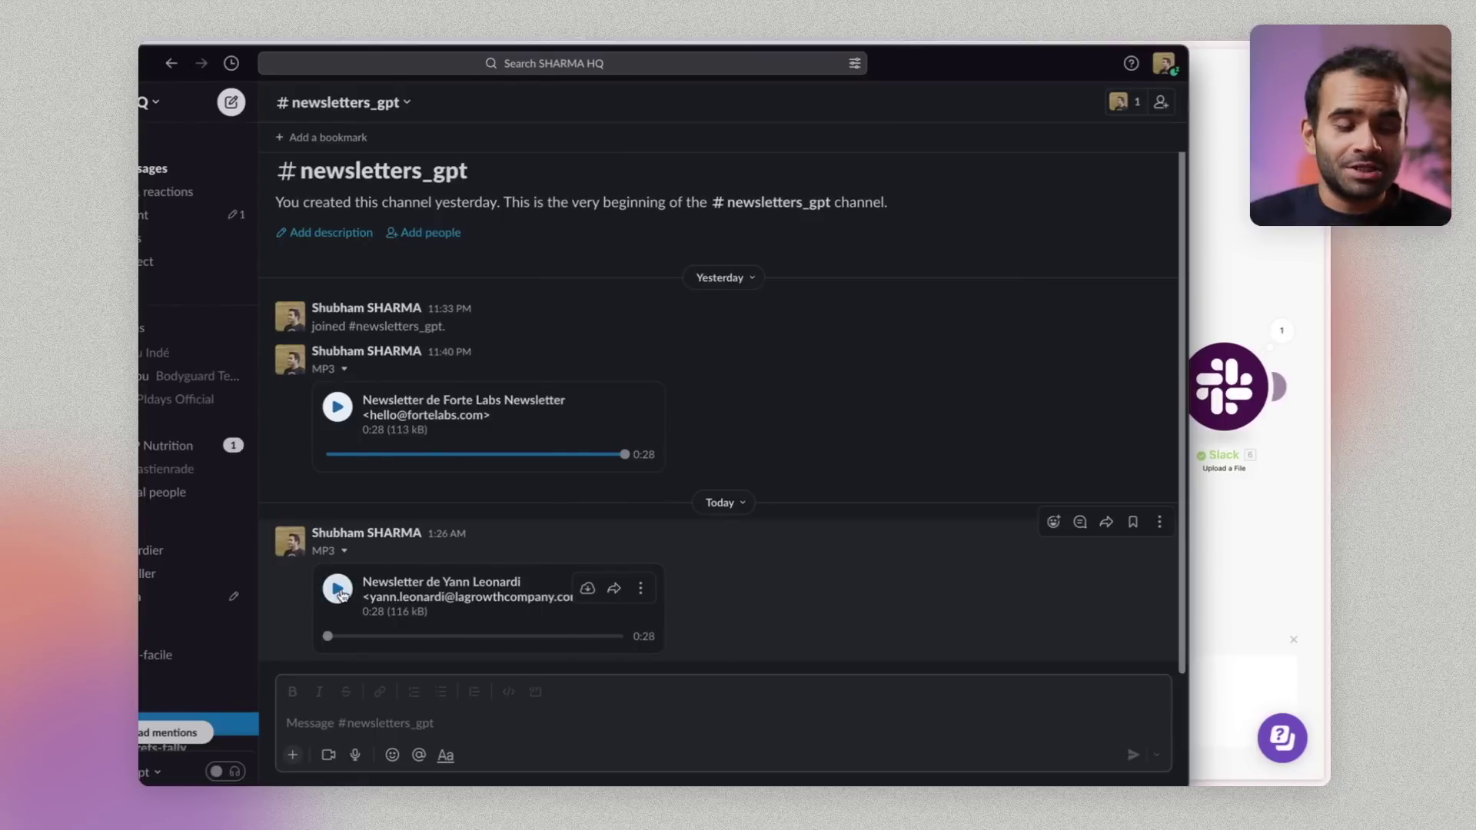
Play the latest MP3 newsletter summary in #newsletters_gpt
click(338, 590)
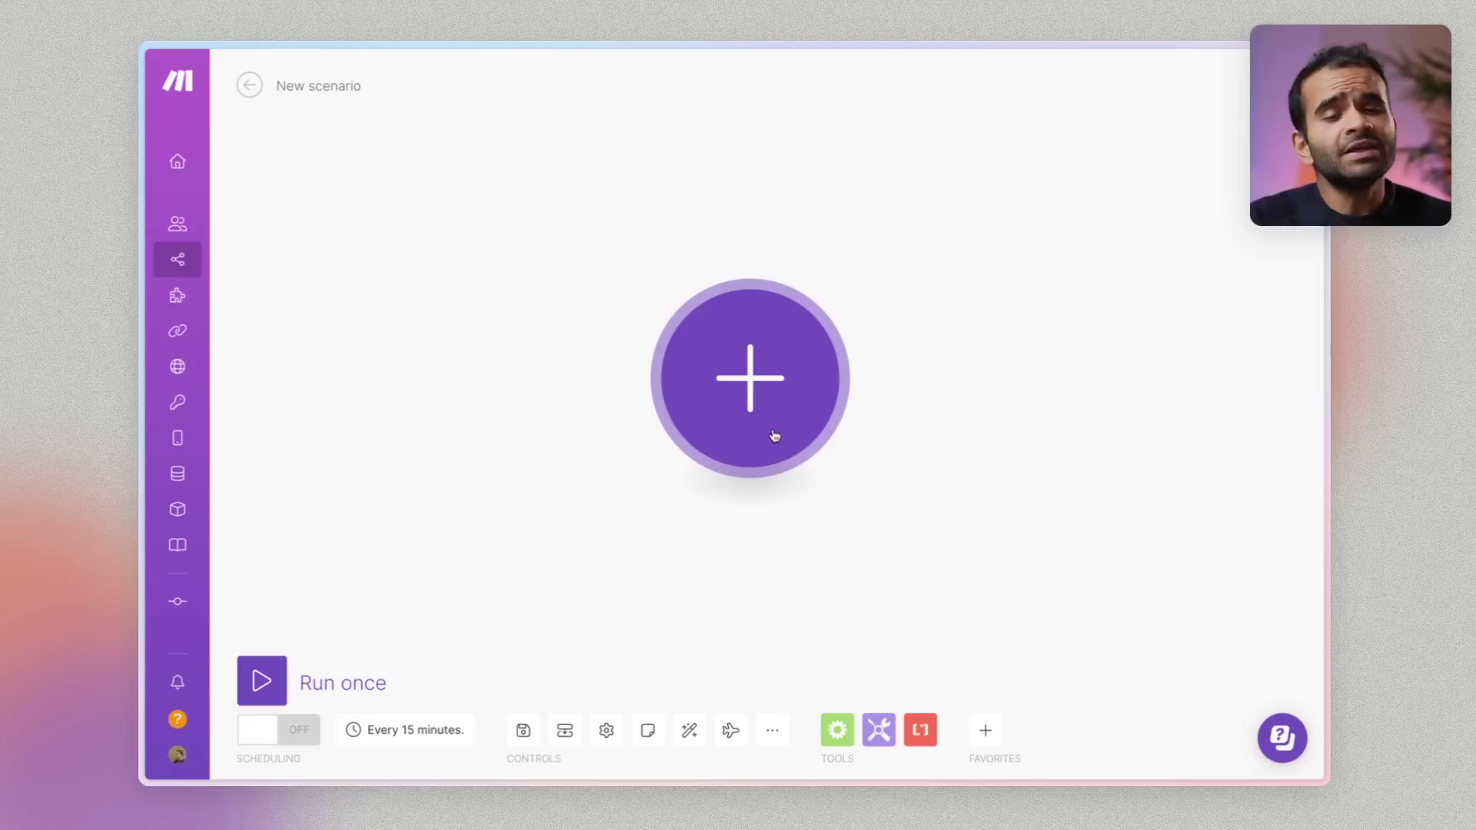
Search 'open' for the first module, view the OpenAI GPT-3 actions, then start a new ChatGPT chat
click(725, 441)
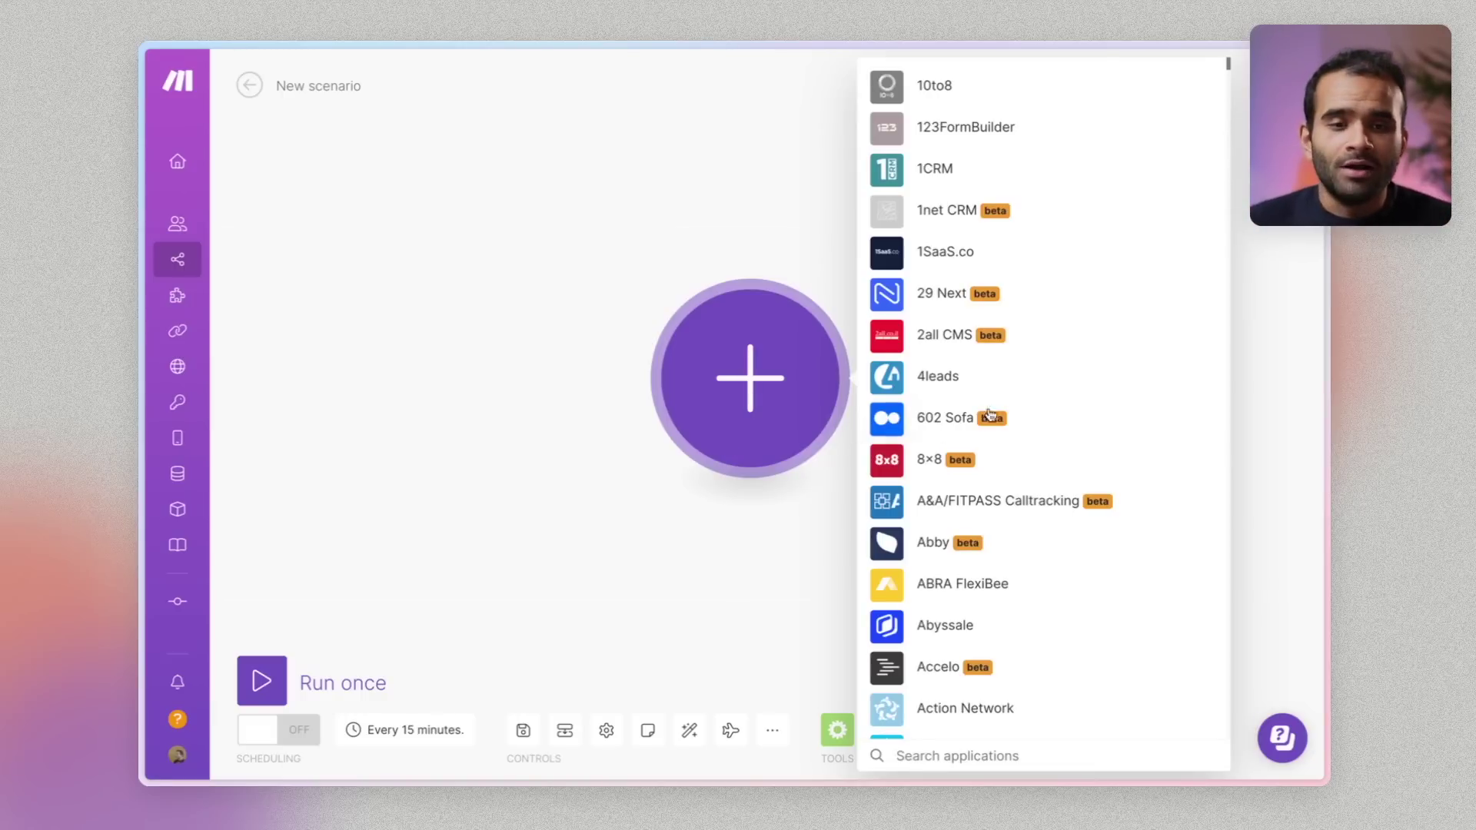
scroll(946, 385, down, 20)
scroll(1034, 387, down, 20)
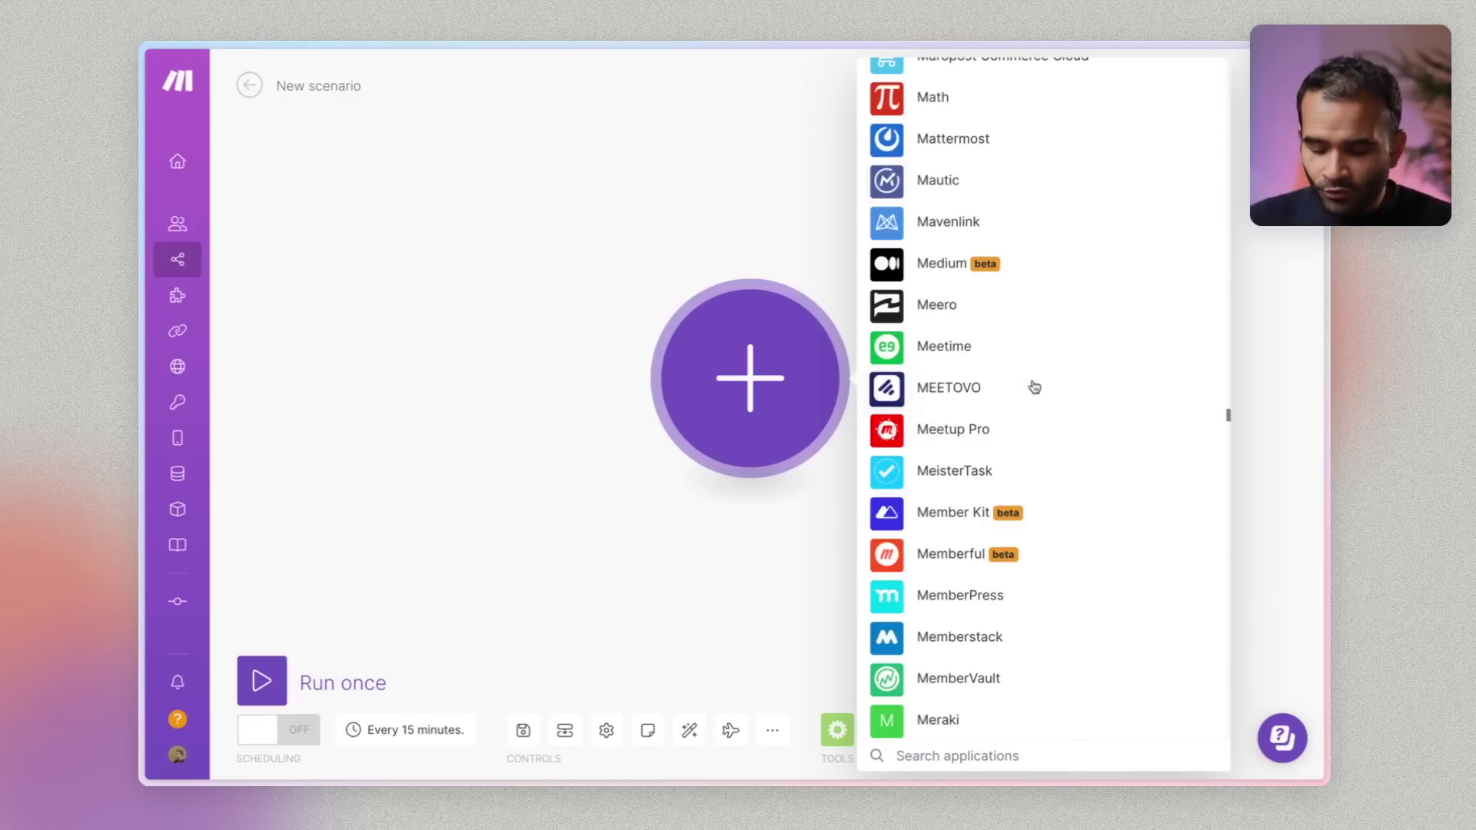
text(open)
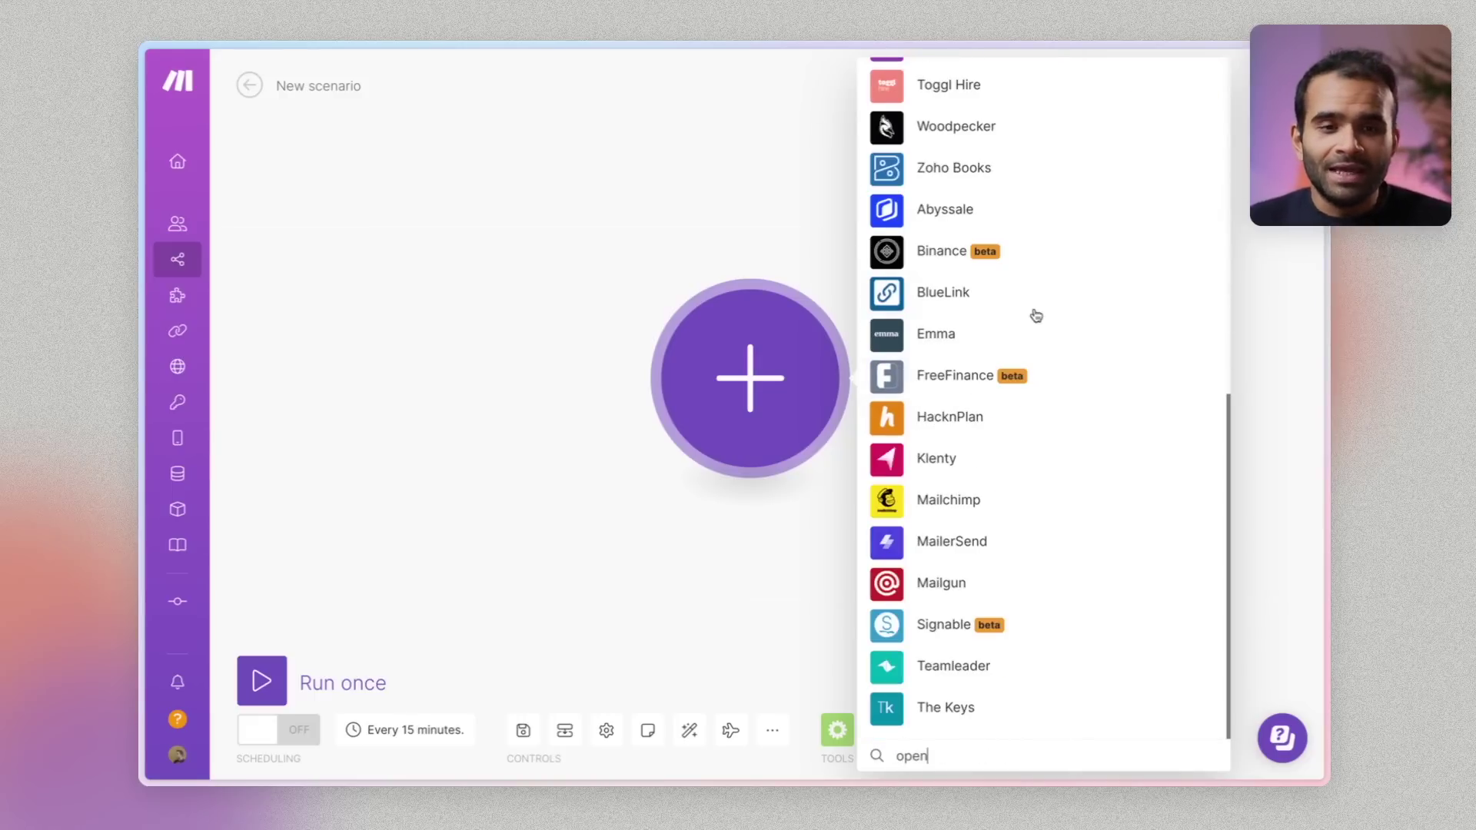
scroll(1035, 316, up, 10)
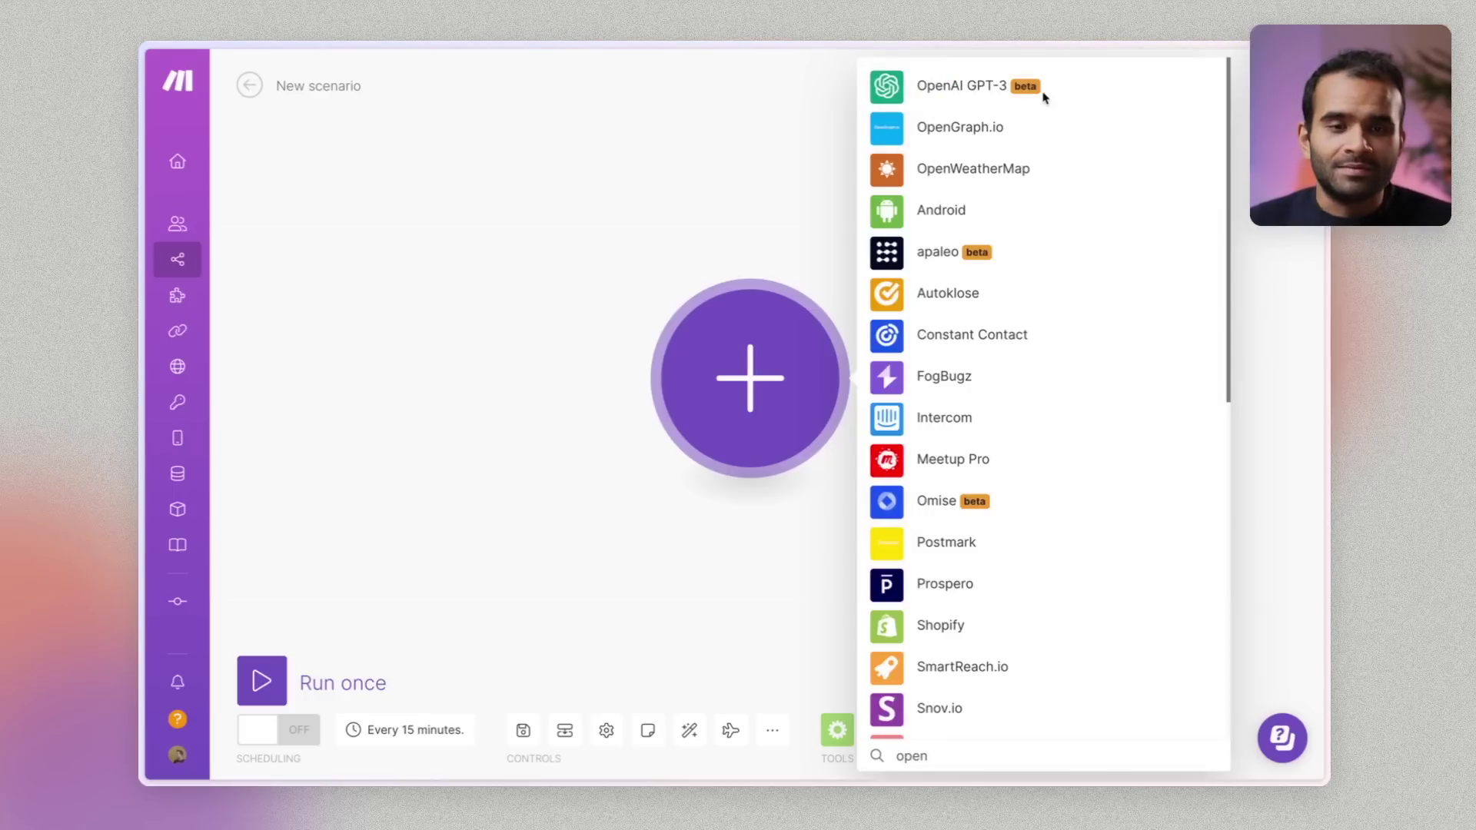
click(928, 91)
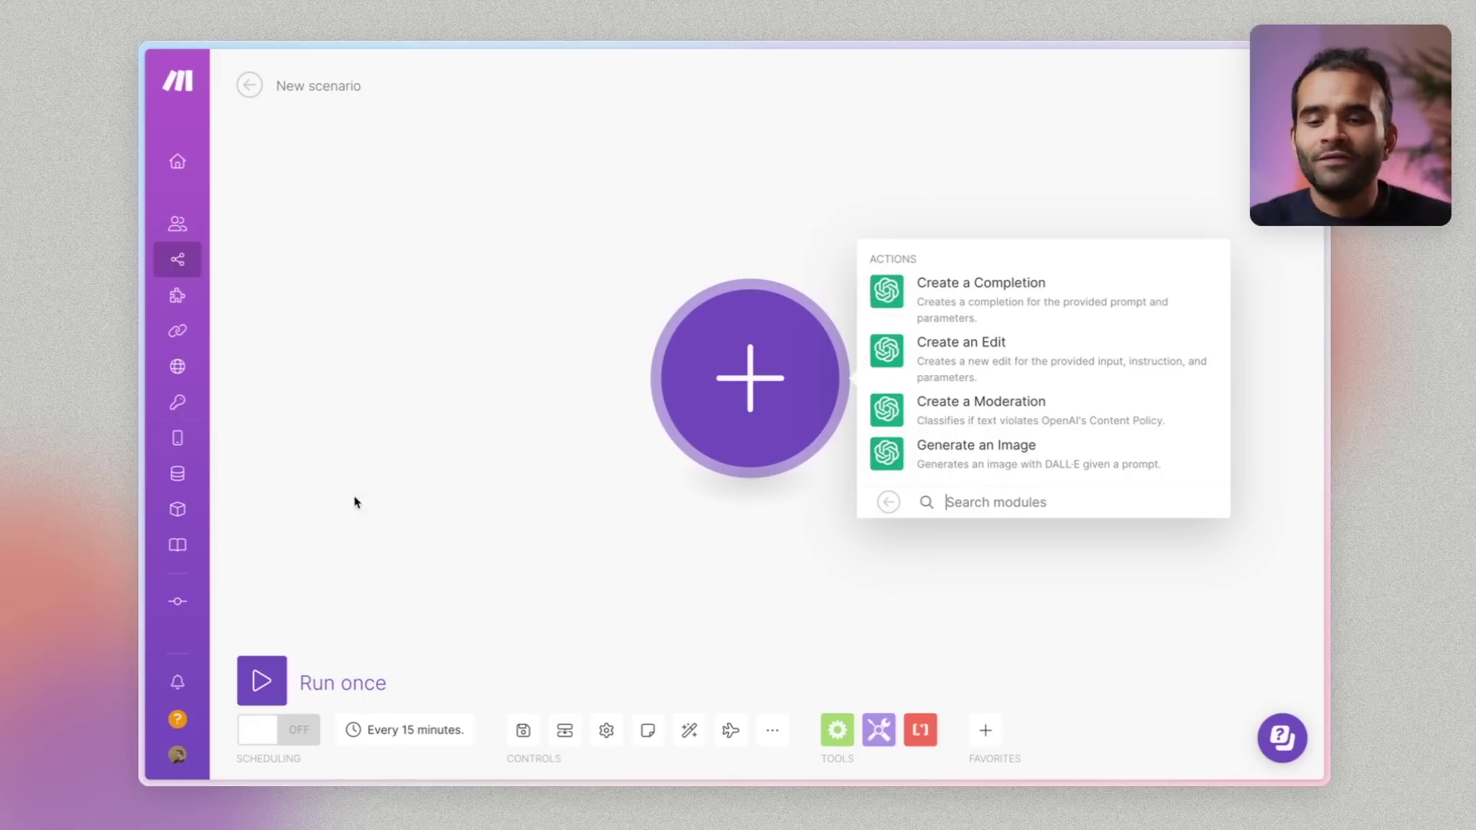
click(173, 498)
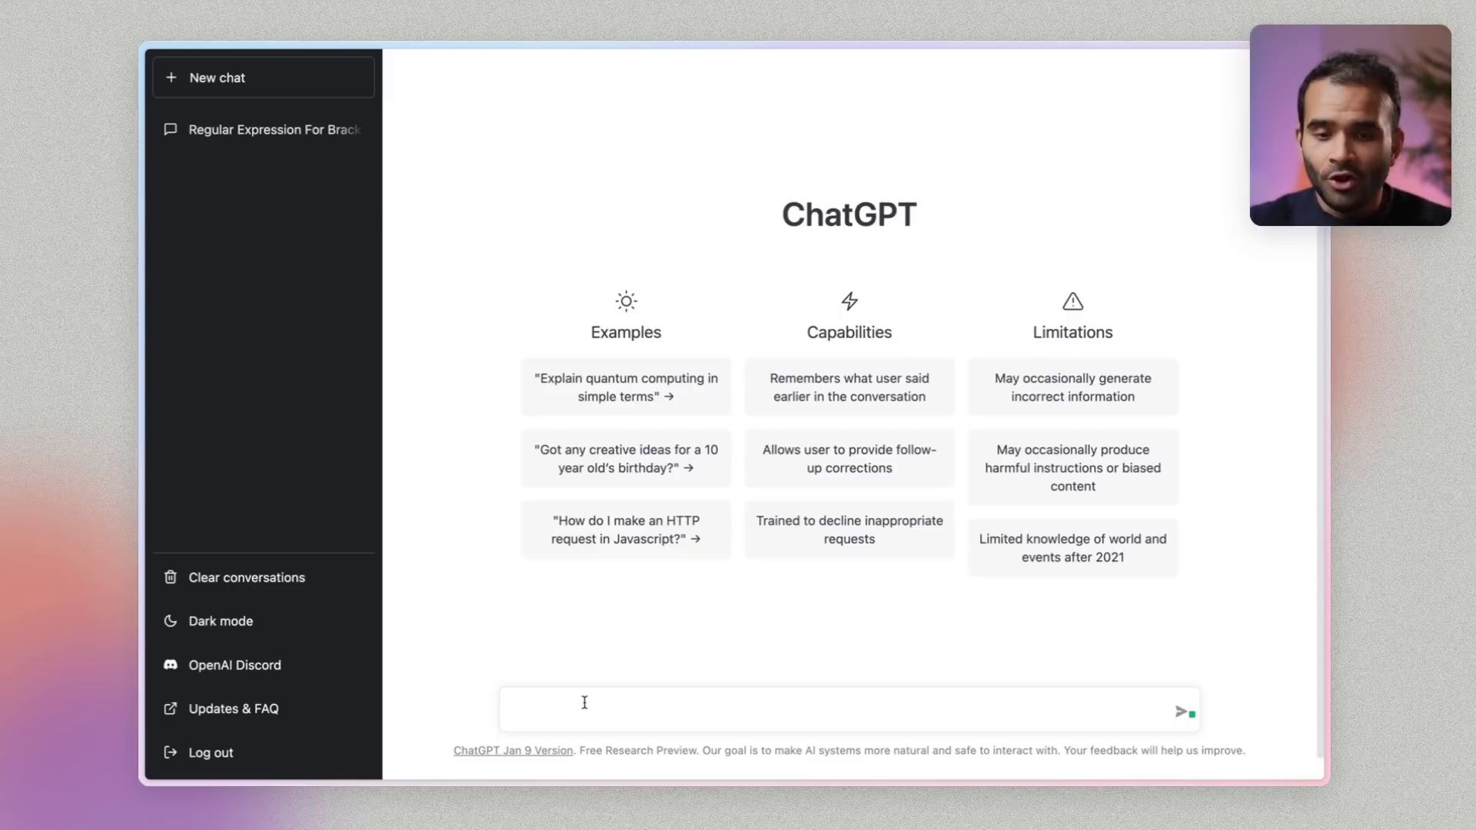
Ask ChatGPT 'Donne une explication de ce que c'est l'outil d'automatisation Make' and return to Make
text(Donne une)
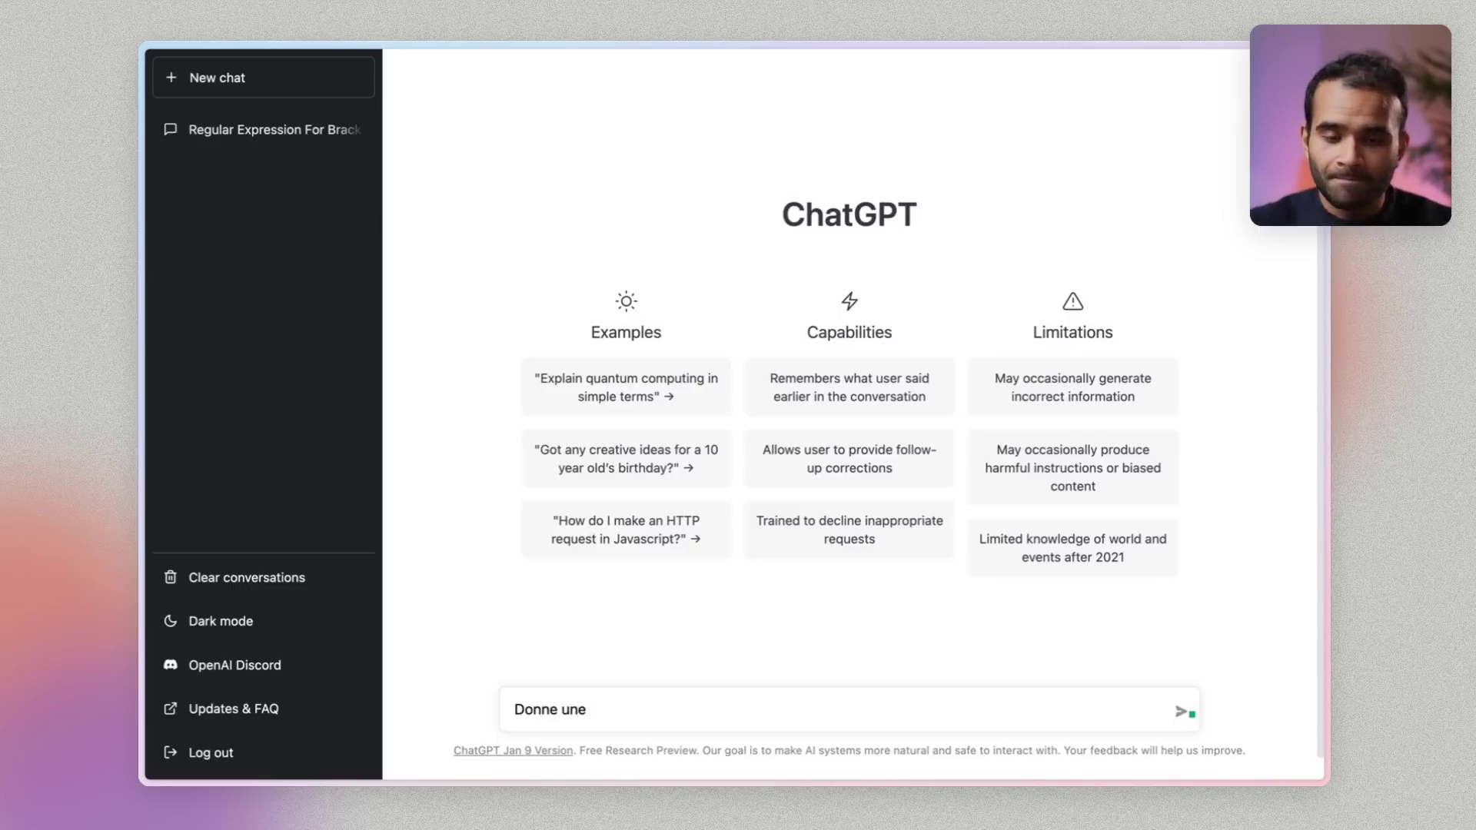
text( explication de ce que )
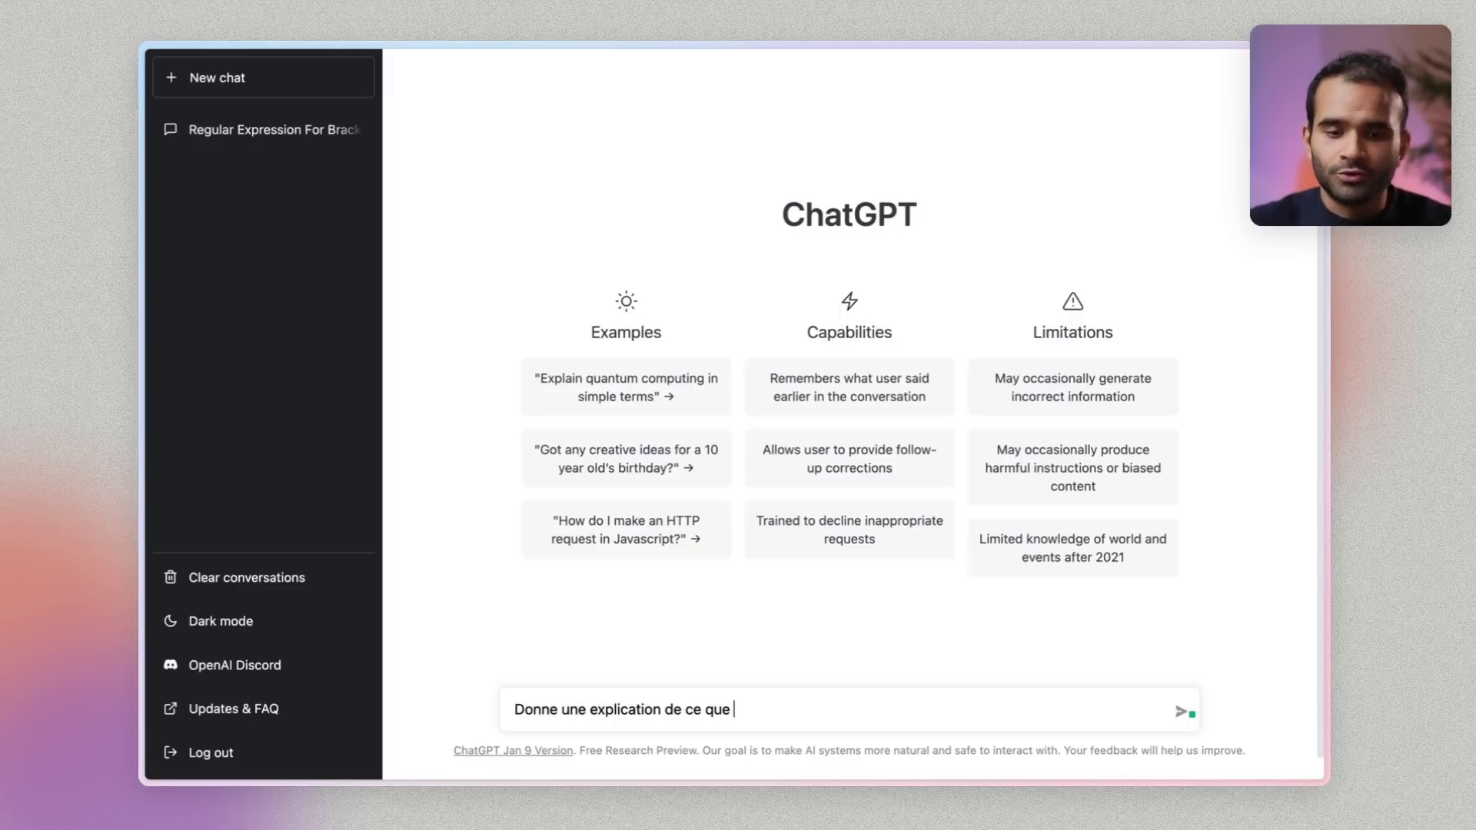
text(c'est l'outil d'autom)
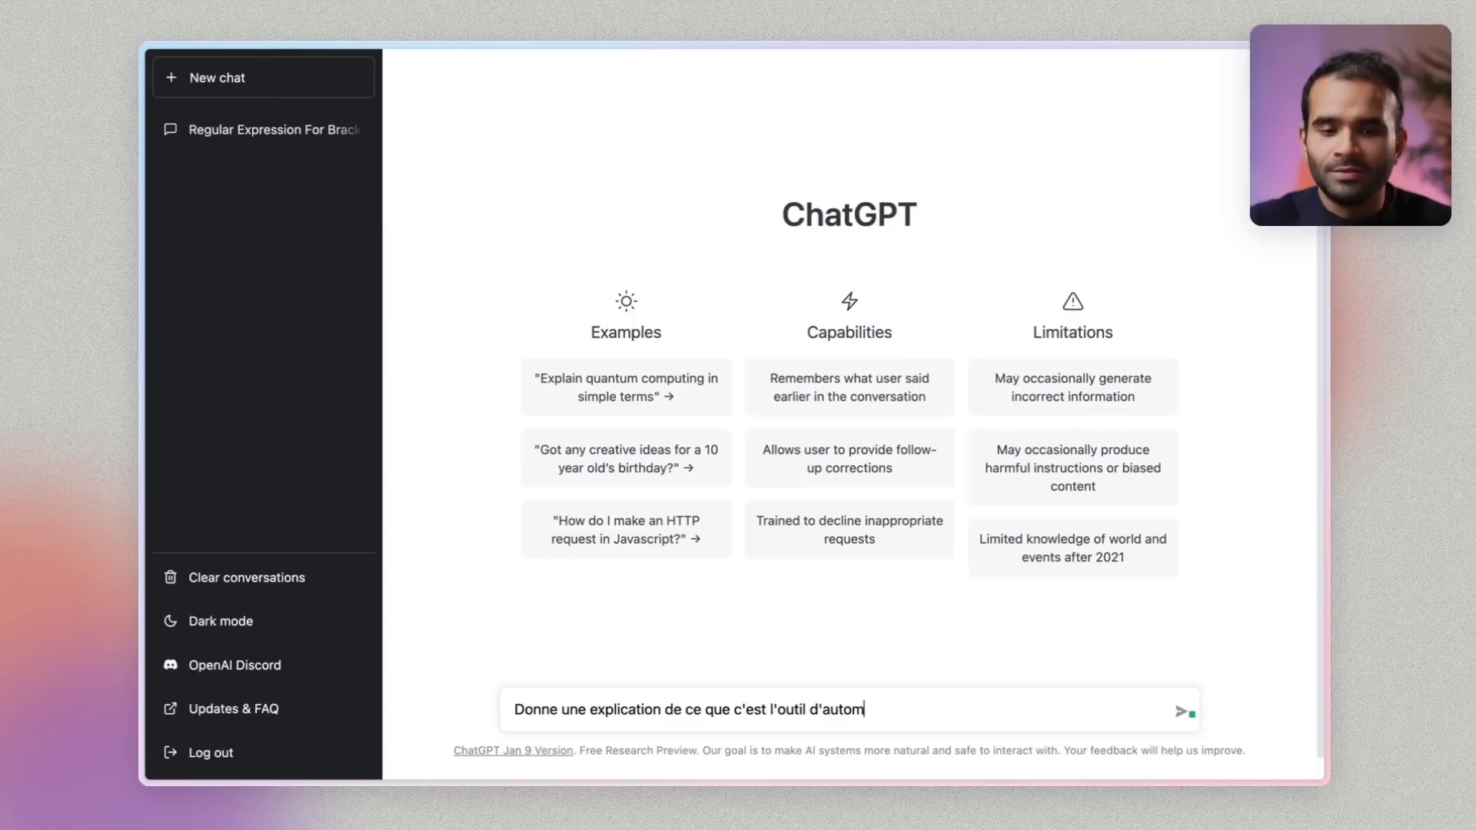
text(atisation Make)
key(Return)
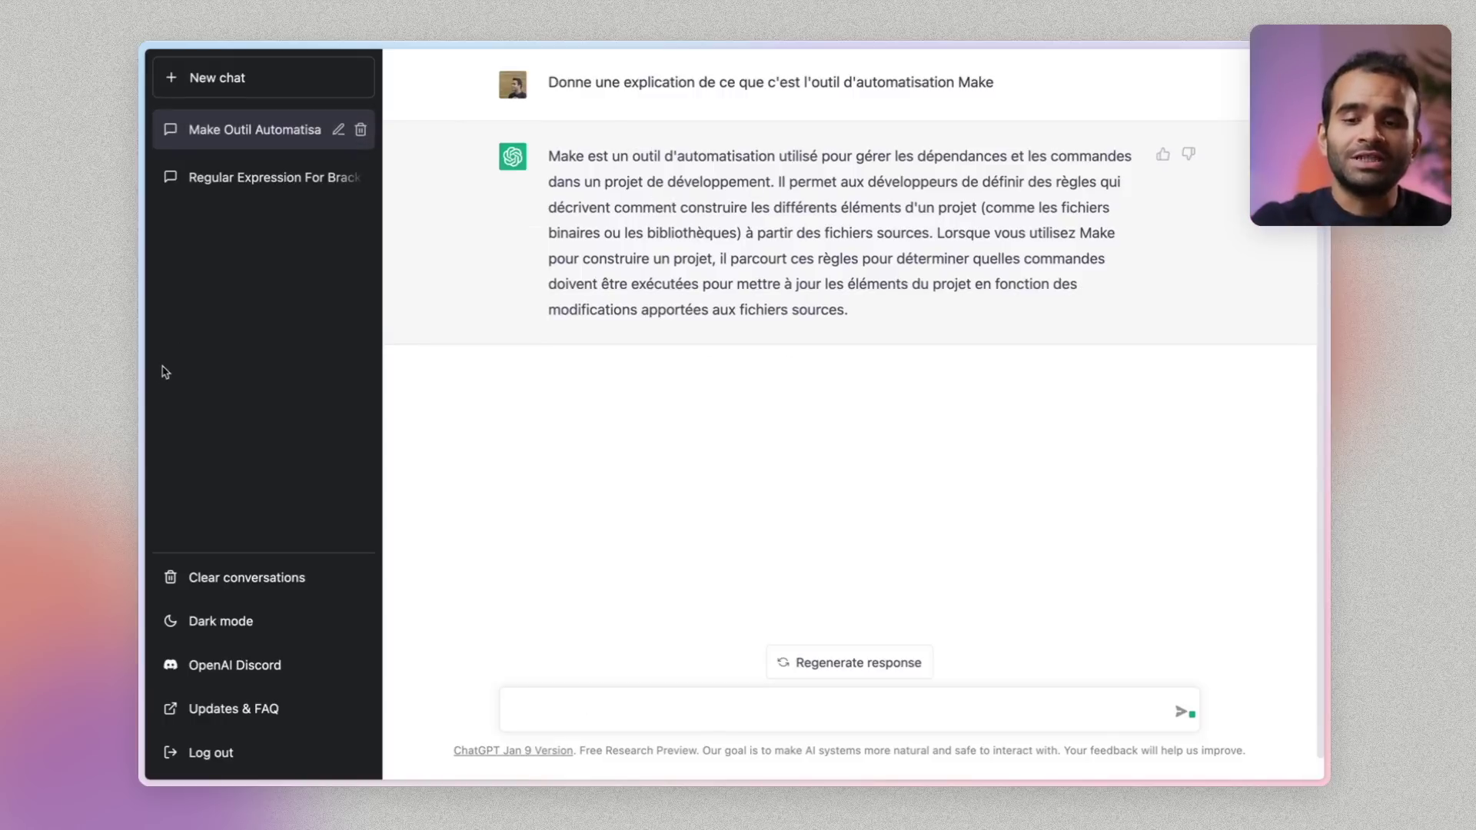
mouse_move(250, 498)
click(245, 534)
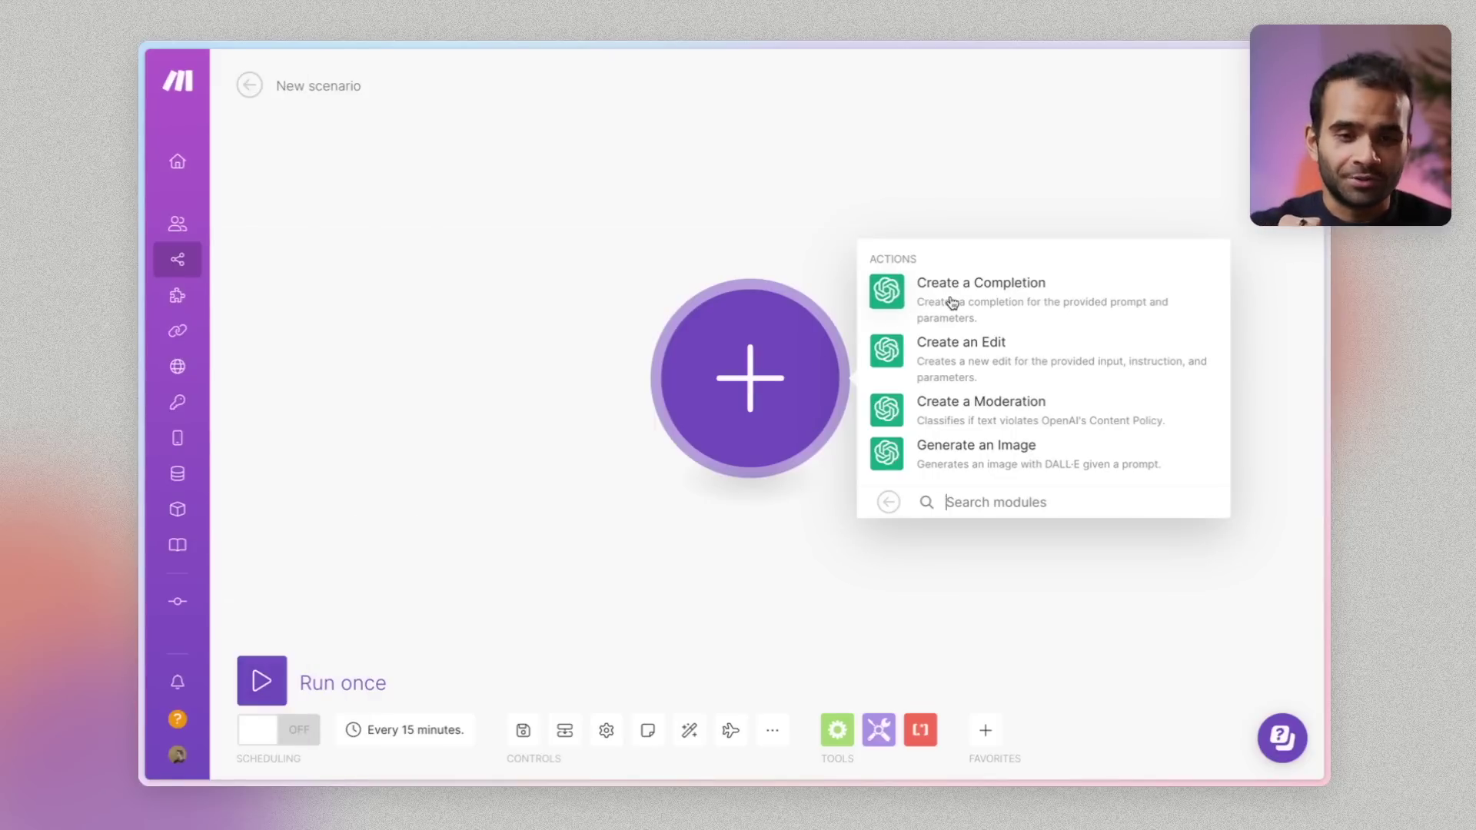
Draw arrows pointing at ChatGPT's message box and at its answer on the Whimsical board
mouse_move(846, 214)
mouse_down()
mouse_move(910, 271)
mouse_move(1180, 334)
mouse_up()
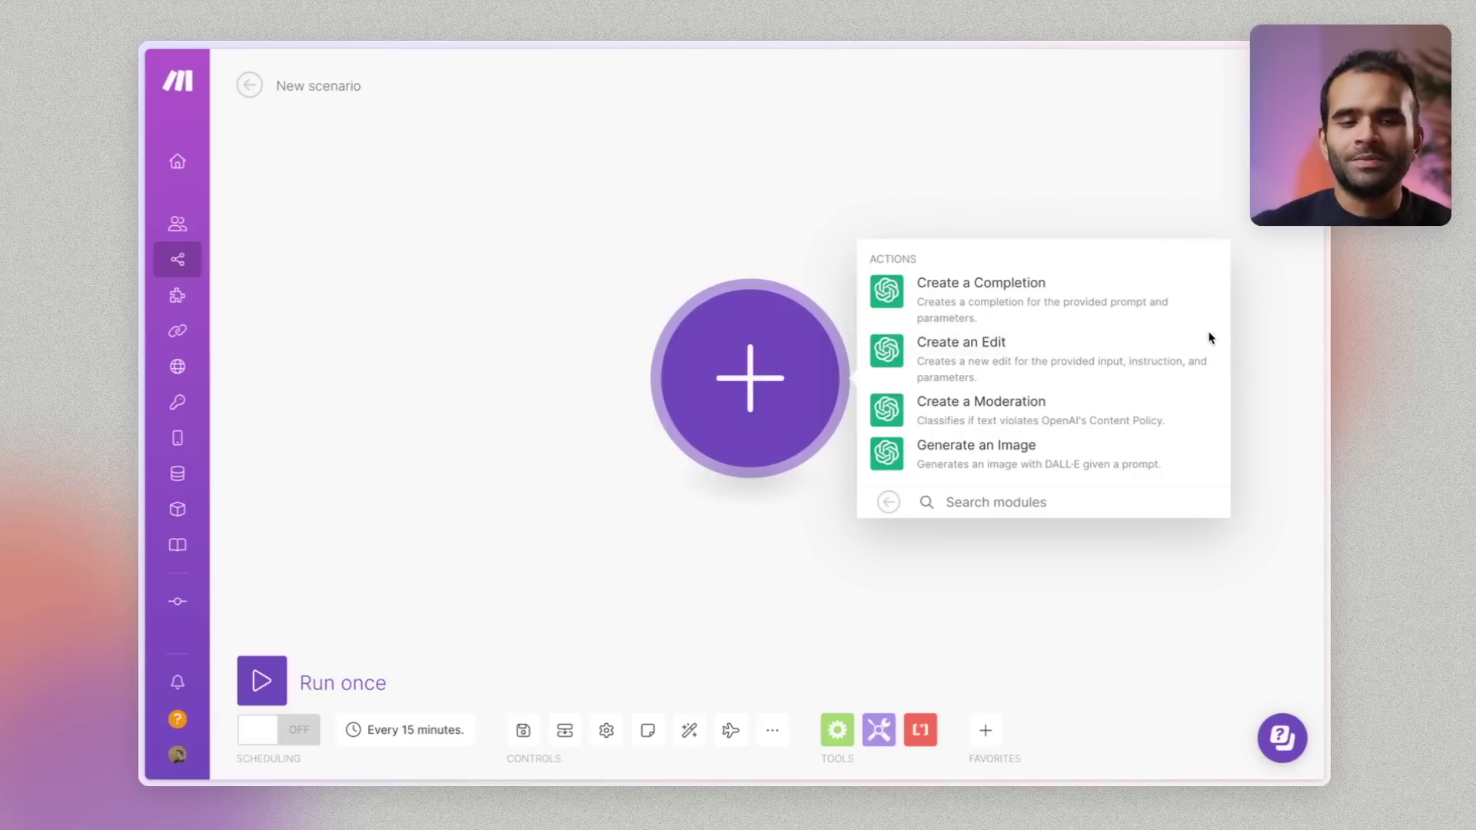
click(768, 462)
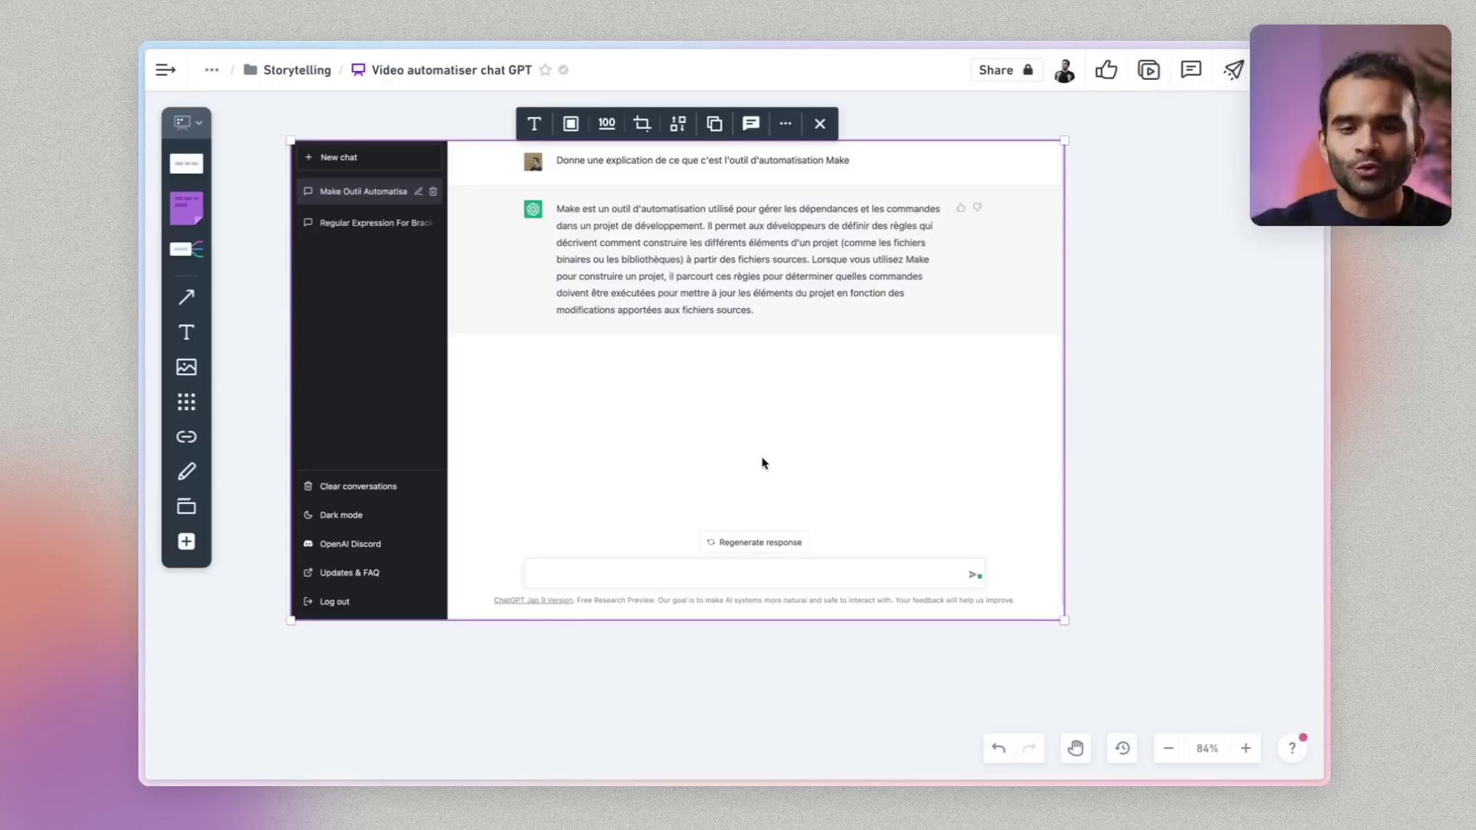
scroll(517, 320, up, 1)
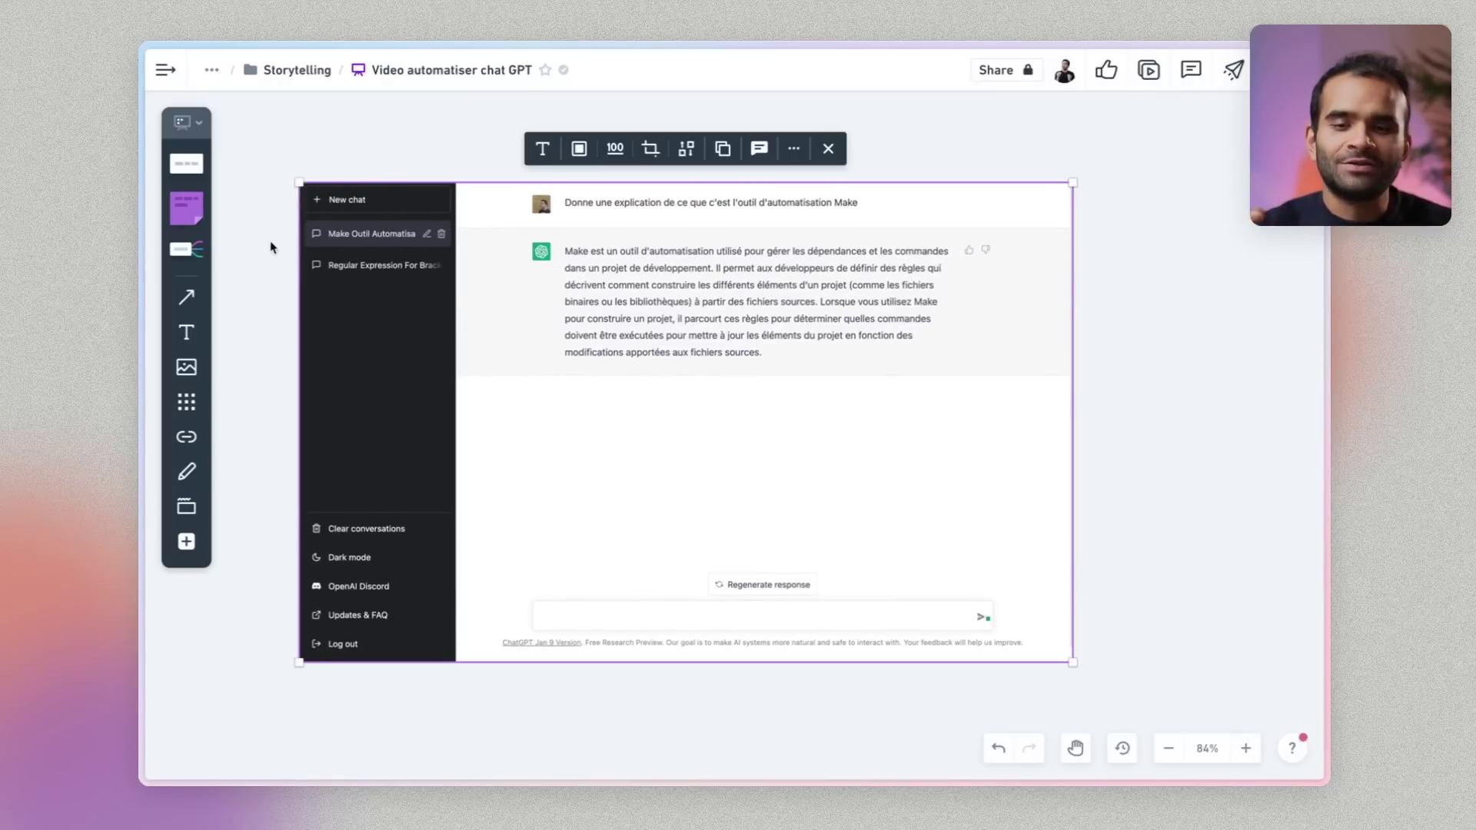
click(186, 297)
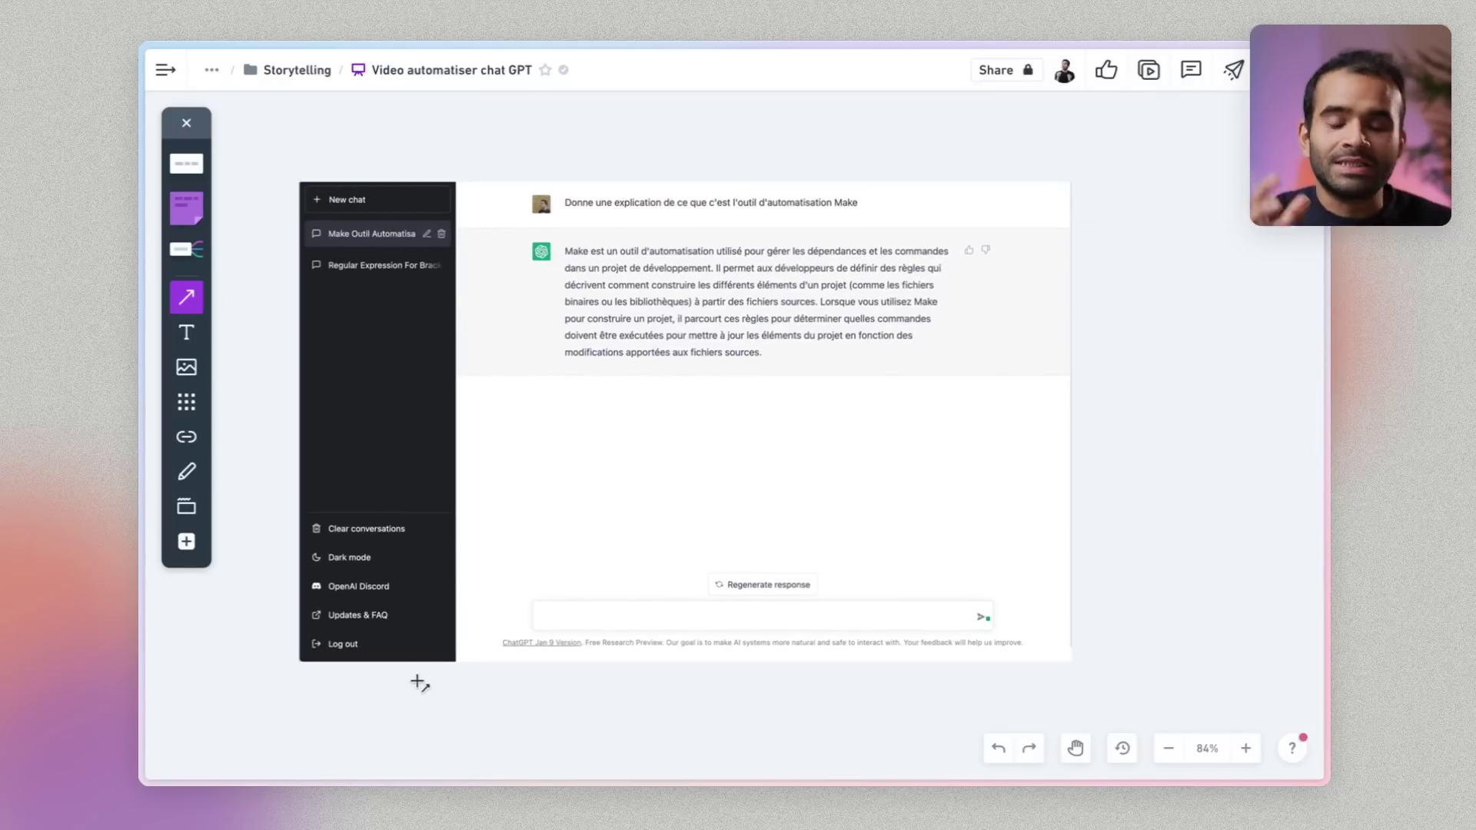
drag(416, 680, 535, 628)
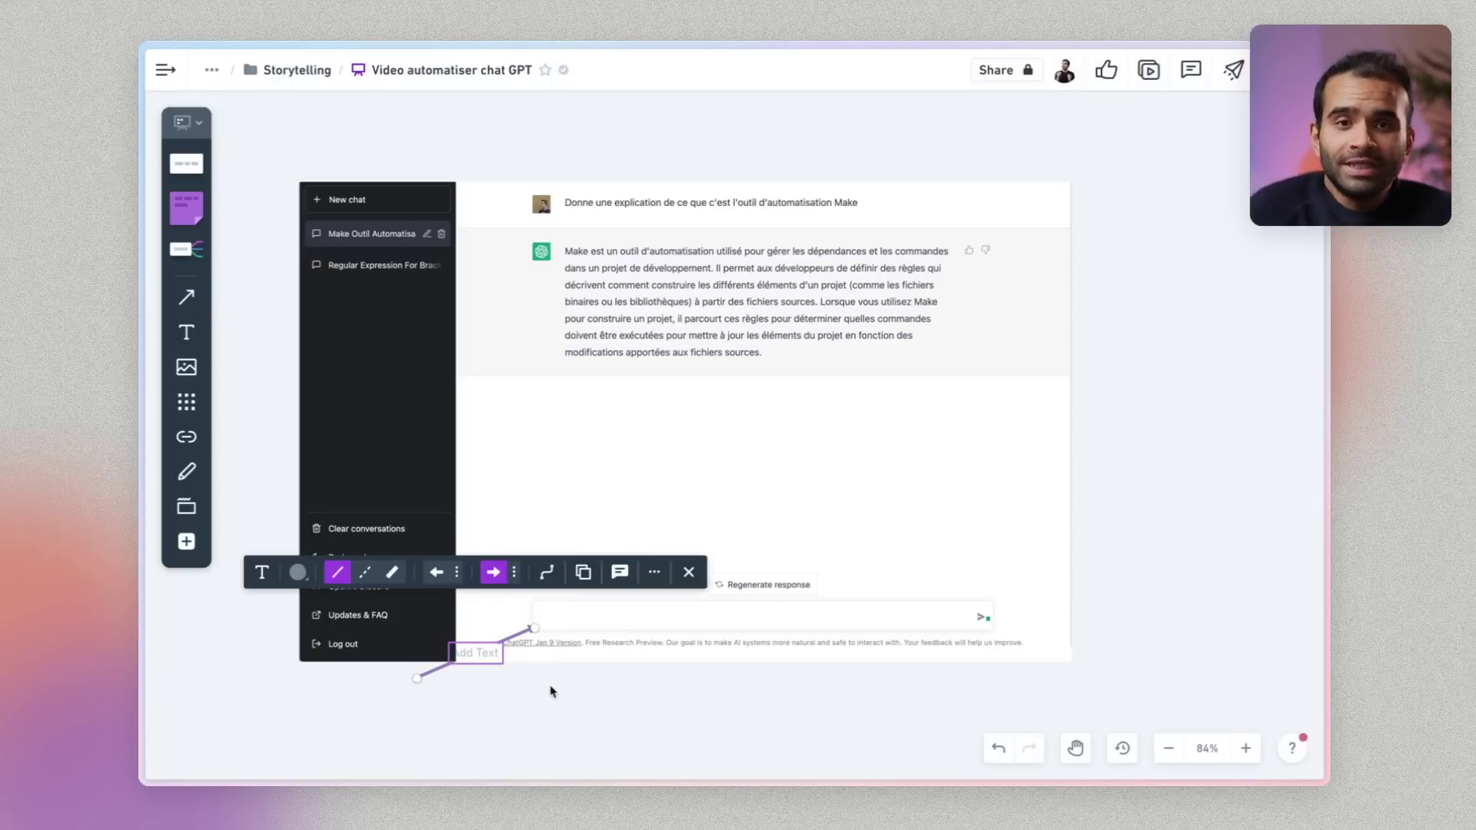
key(l)
drag(1174, 341, 918, 329)
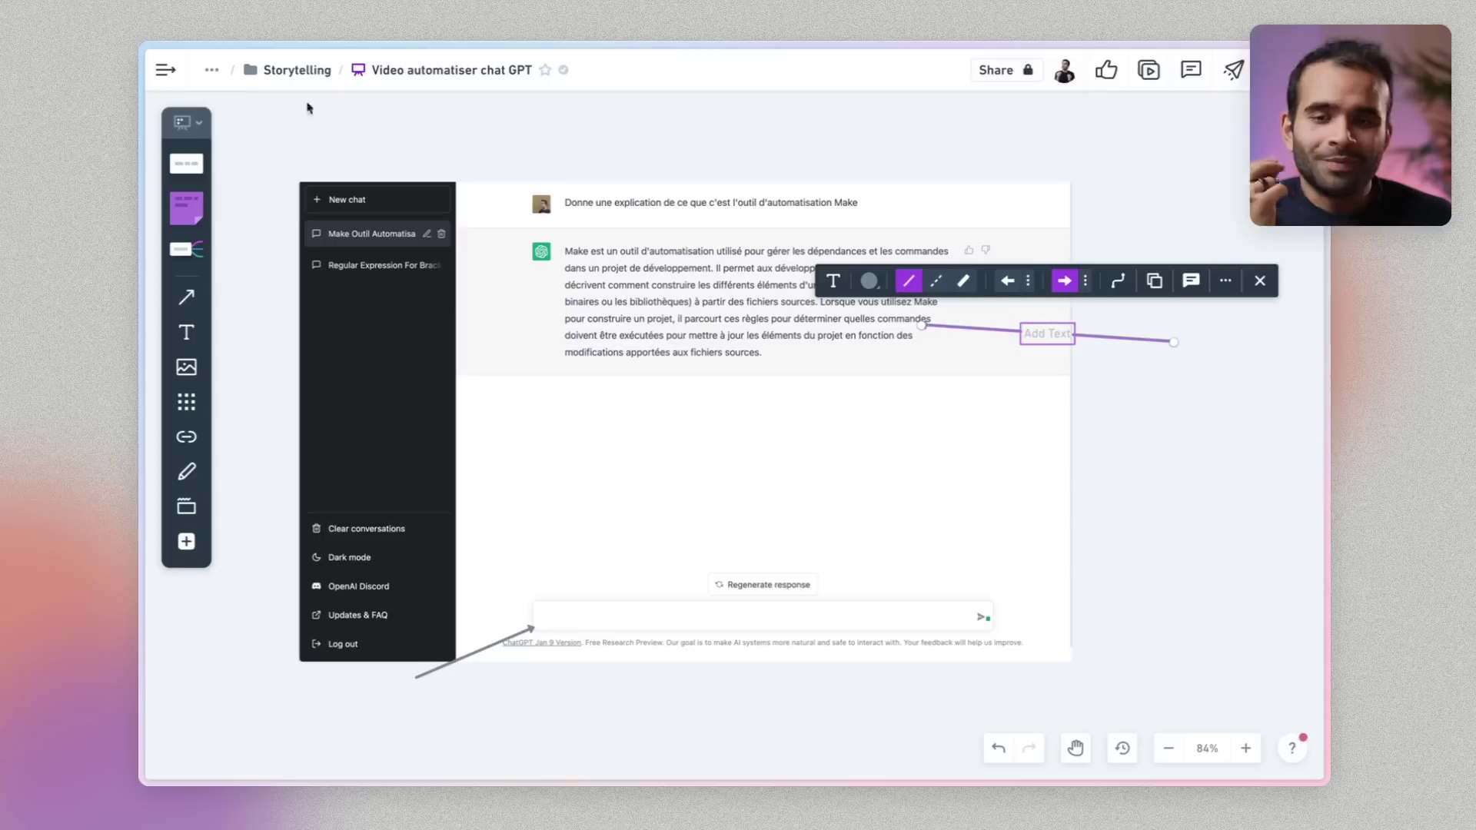
Place a circle labelled CHAT GPT below the ChatGPT screenshot
click(192, 163)
click(186, 212)
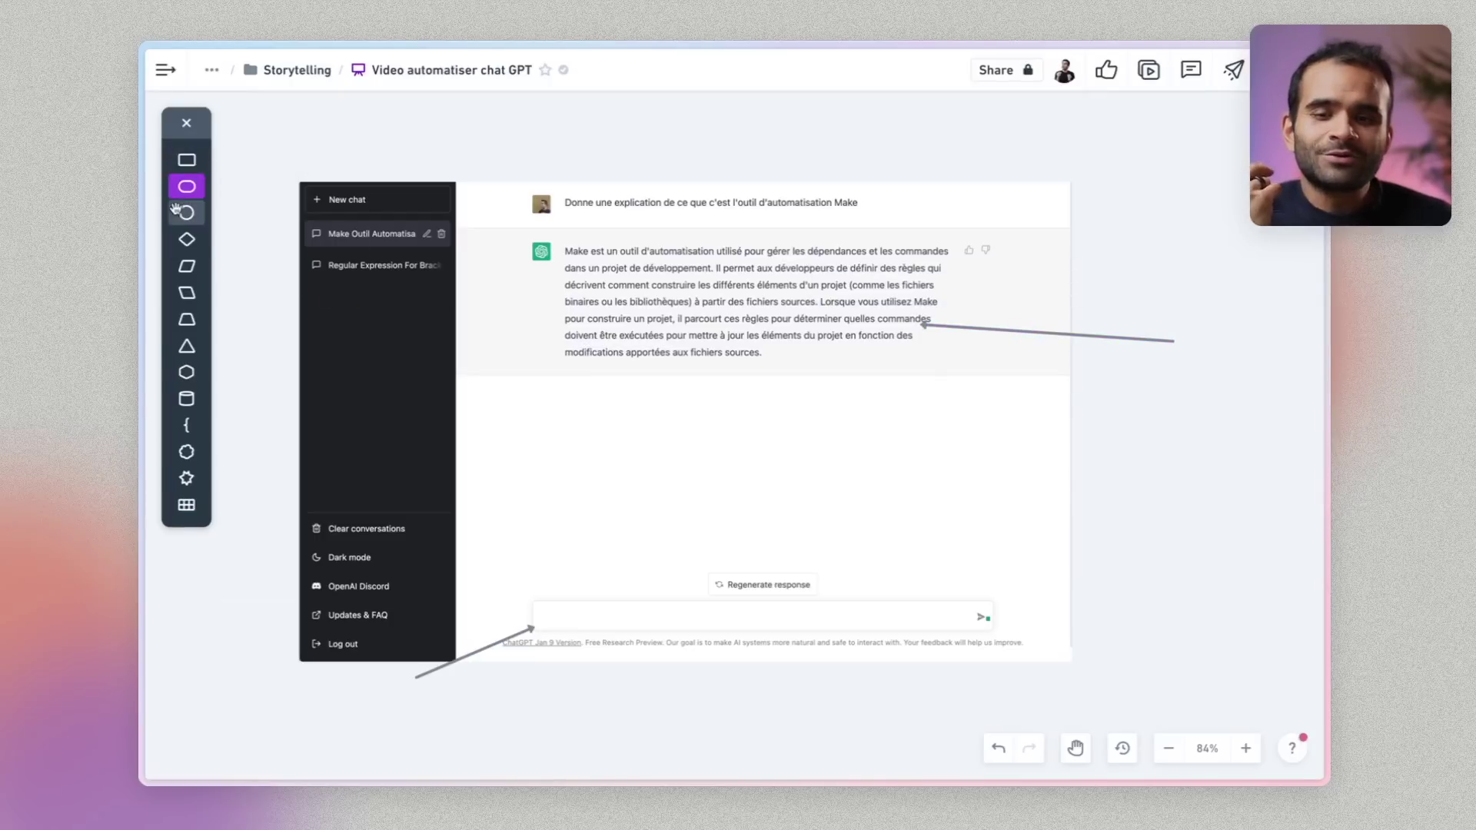
scroll(665, 701, down, 5)
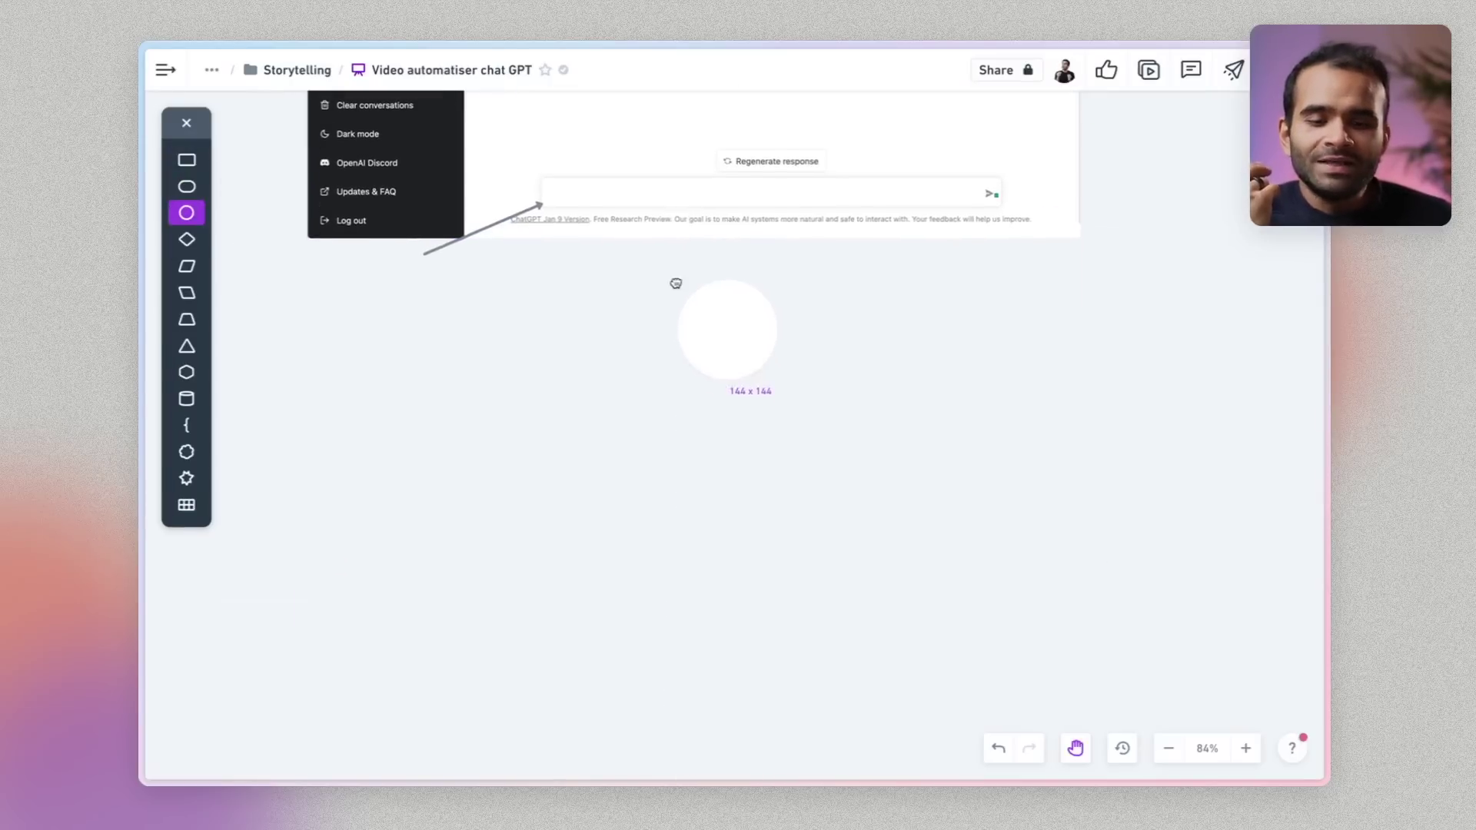
click(596, 465)
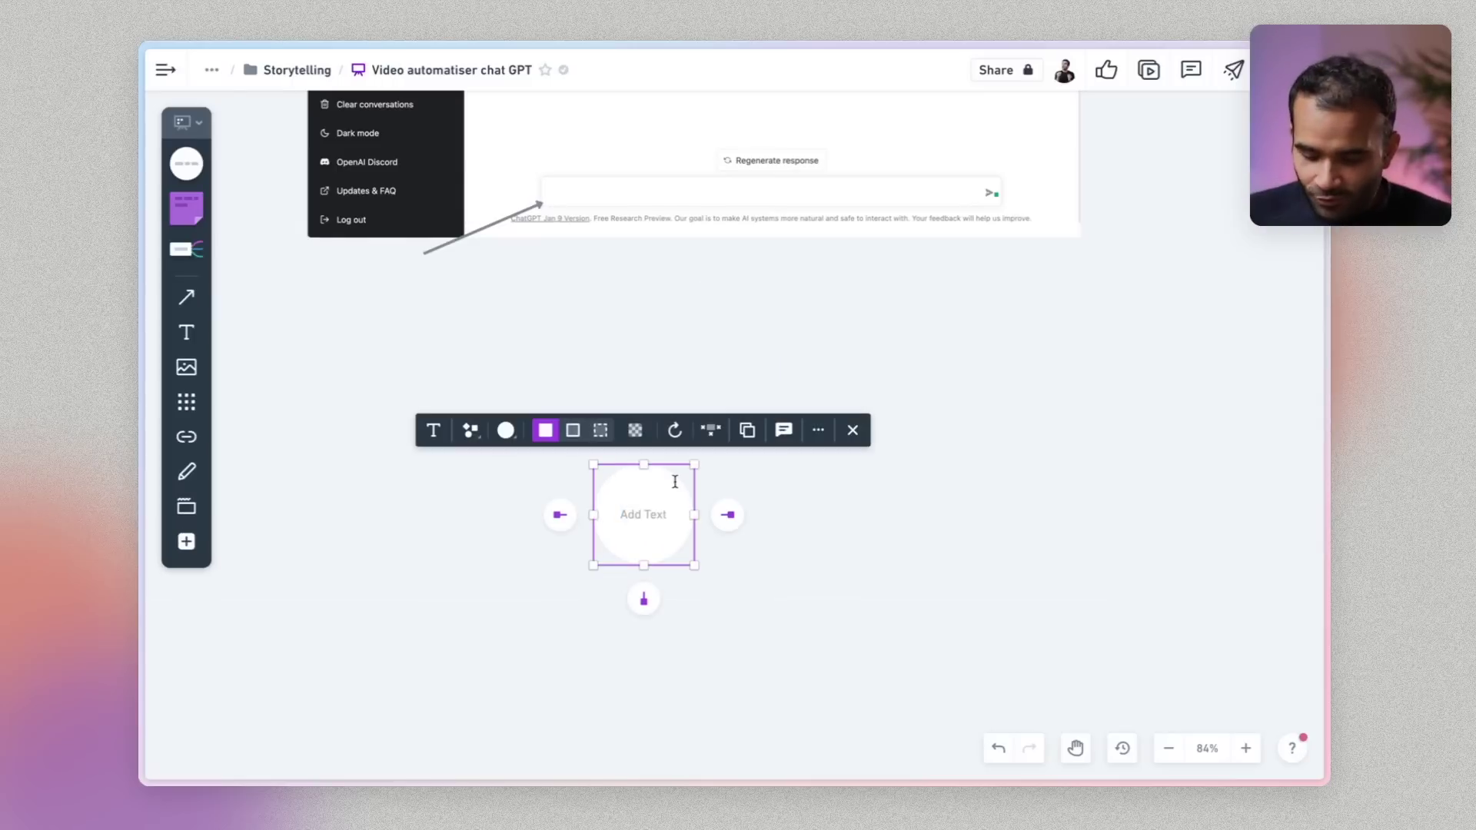
text(CHAT GPT)
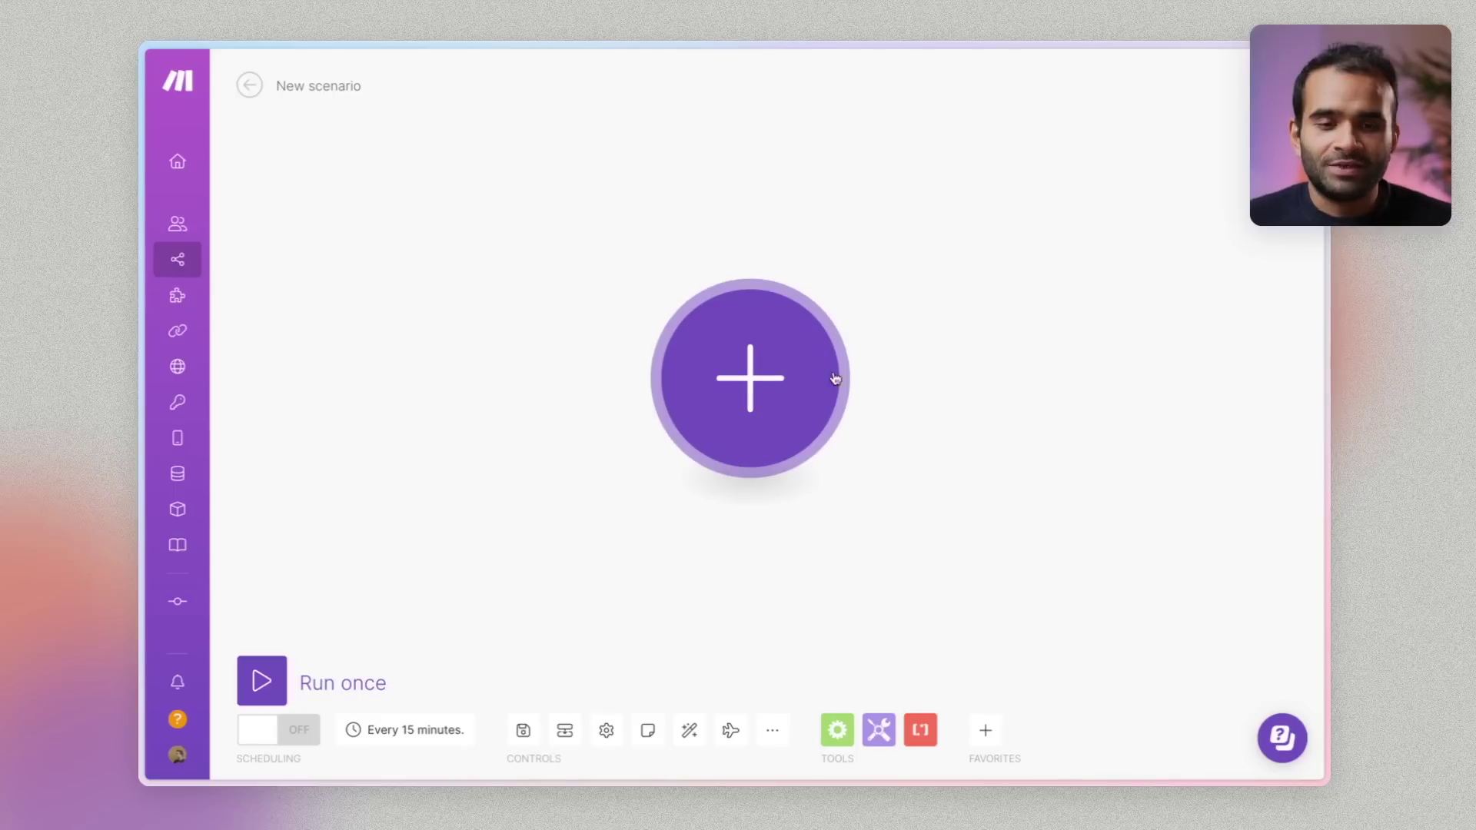
Search 'open ai' and add an OpenAI GPT-3 'Create a Completion' module as the first module
click(836, 379)
text(op)
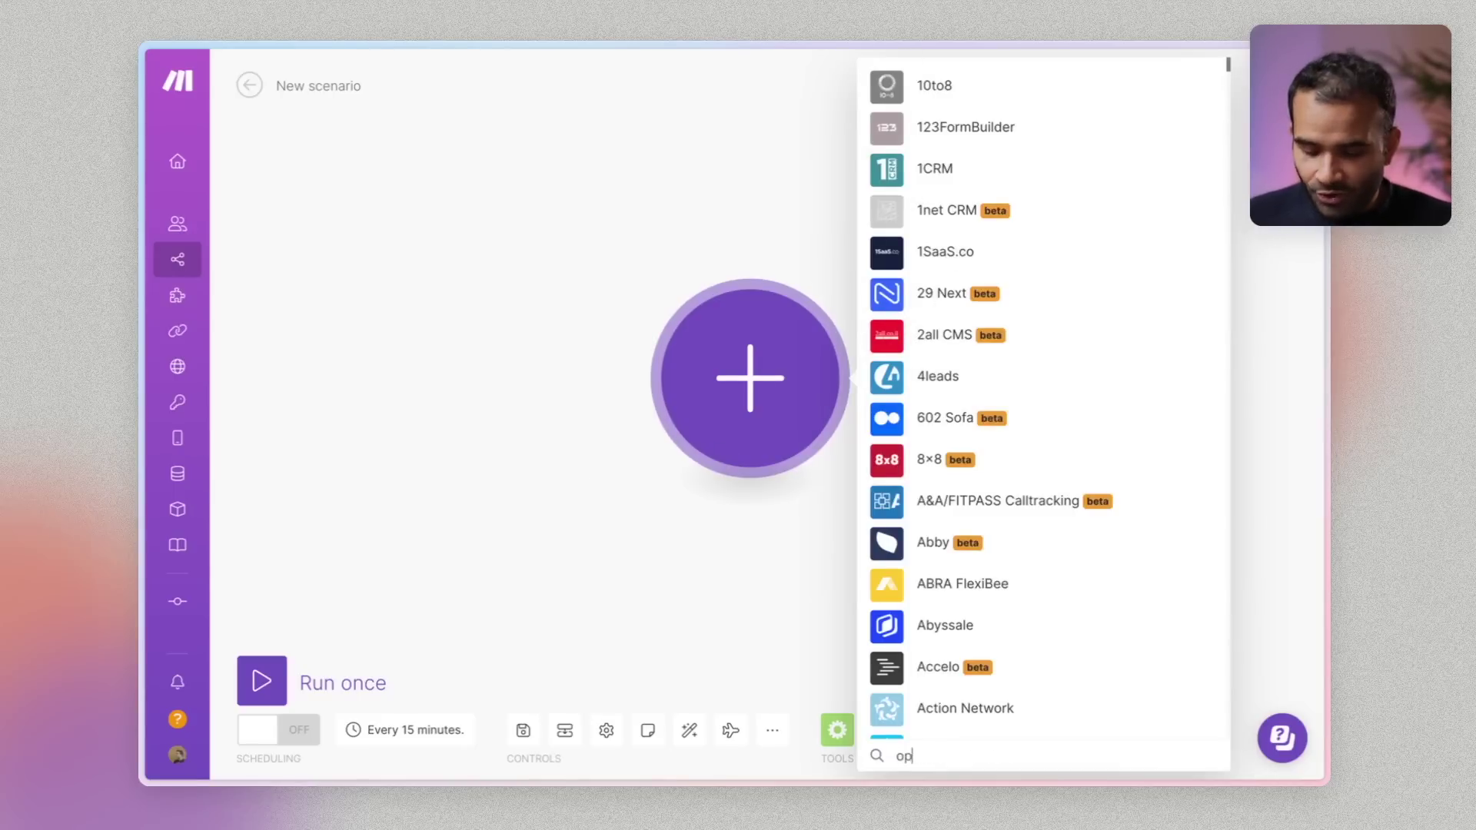
text(en ai)
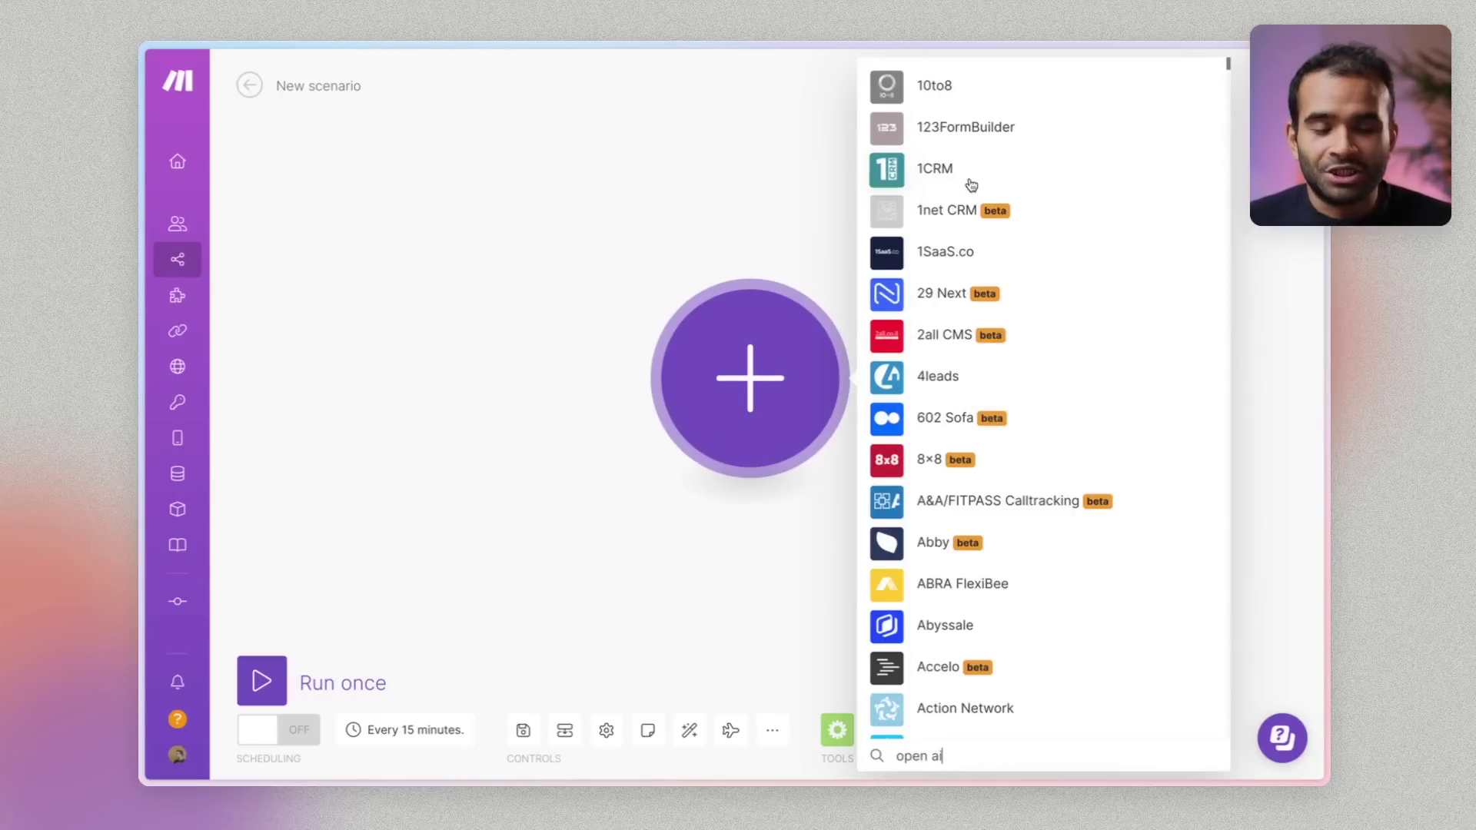
click(934, 86)
click(929, 296)
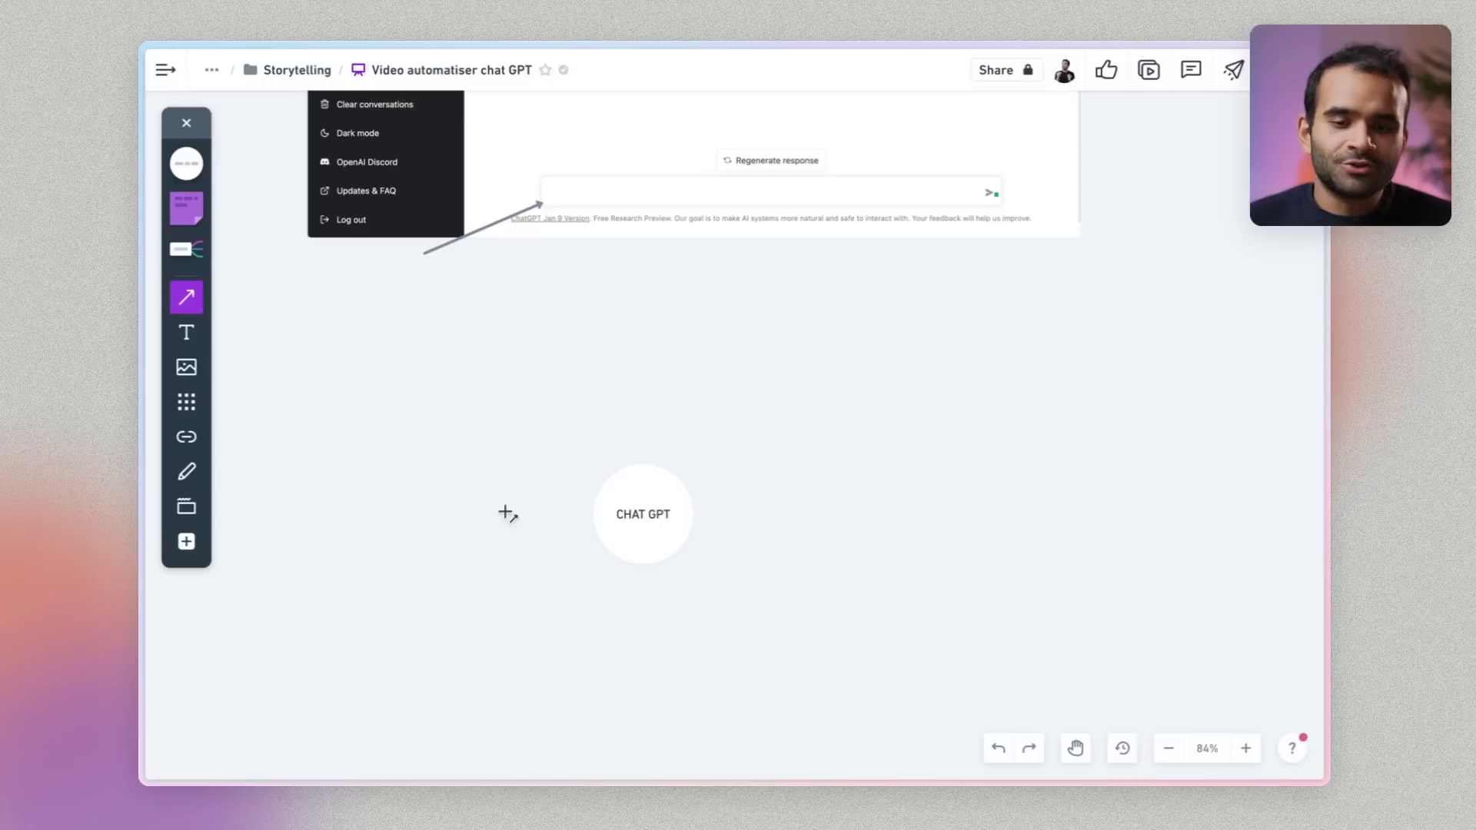
Draw one arrow into the CHAT GPT circle and one leading right out of it
drag(516, 523, 593, 522)
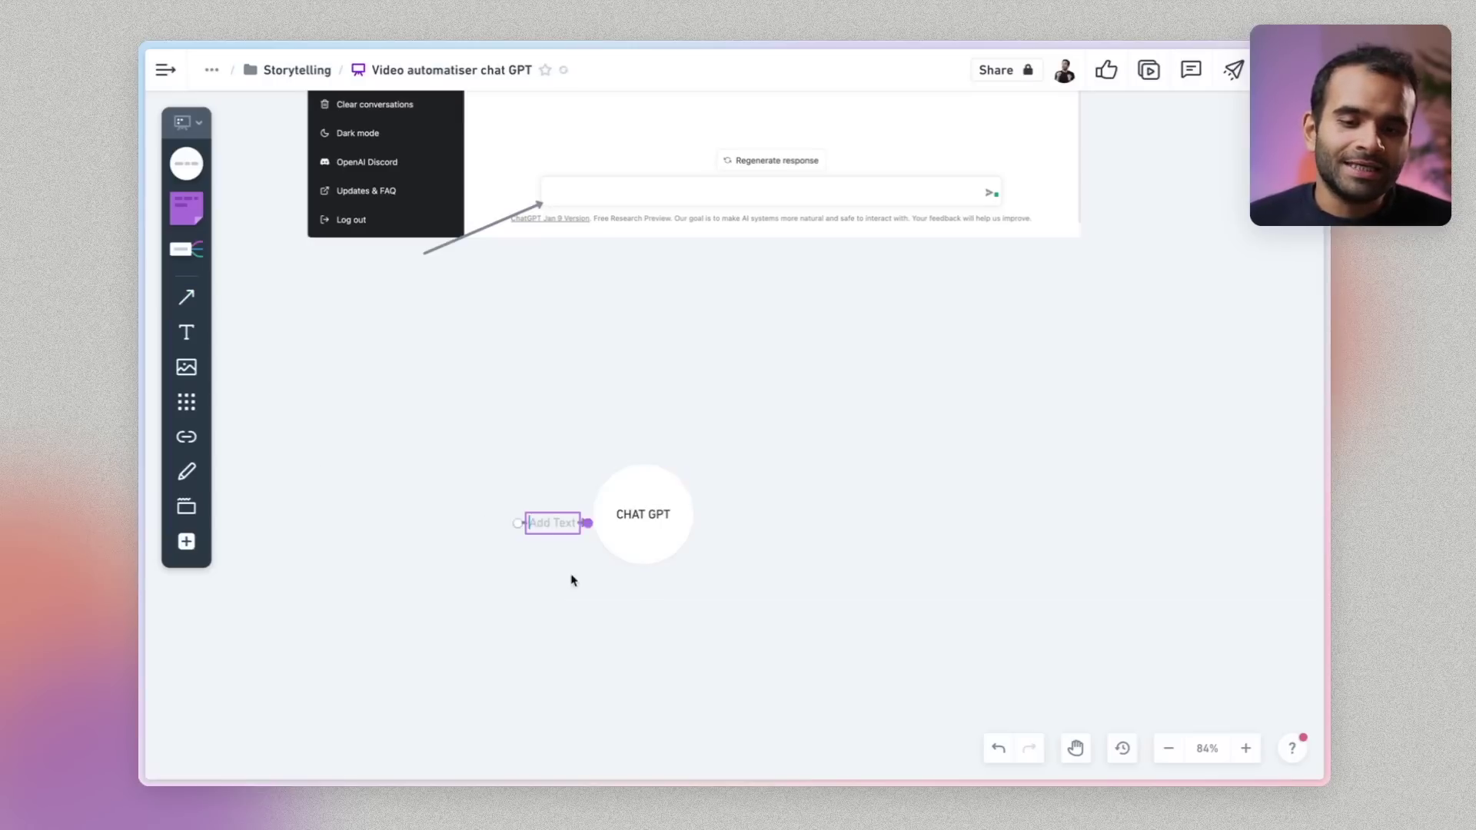
click(523, 558)
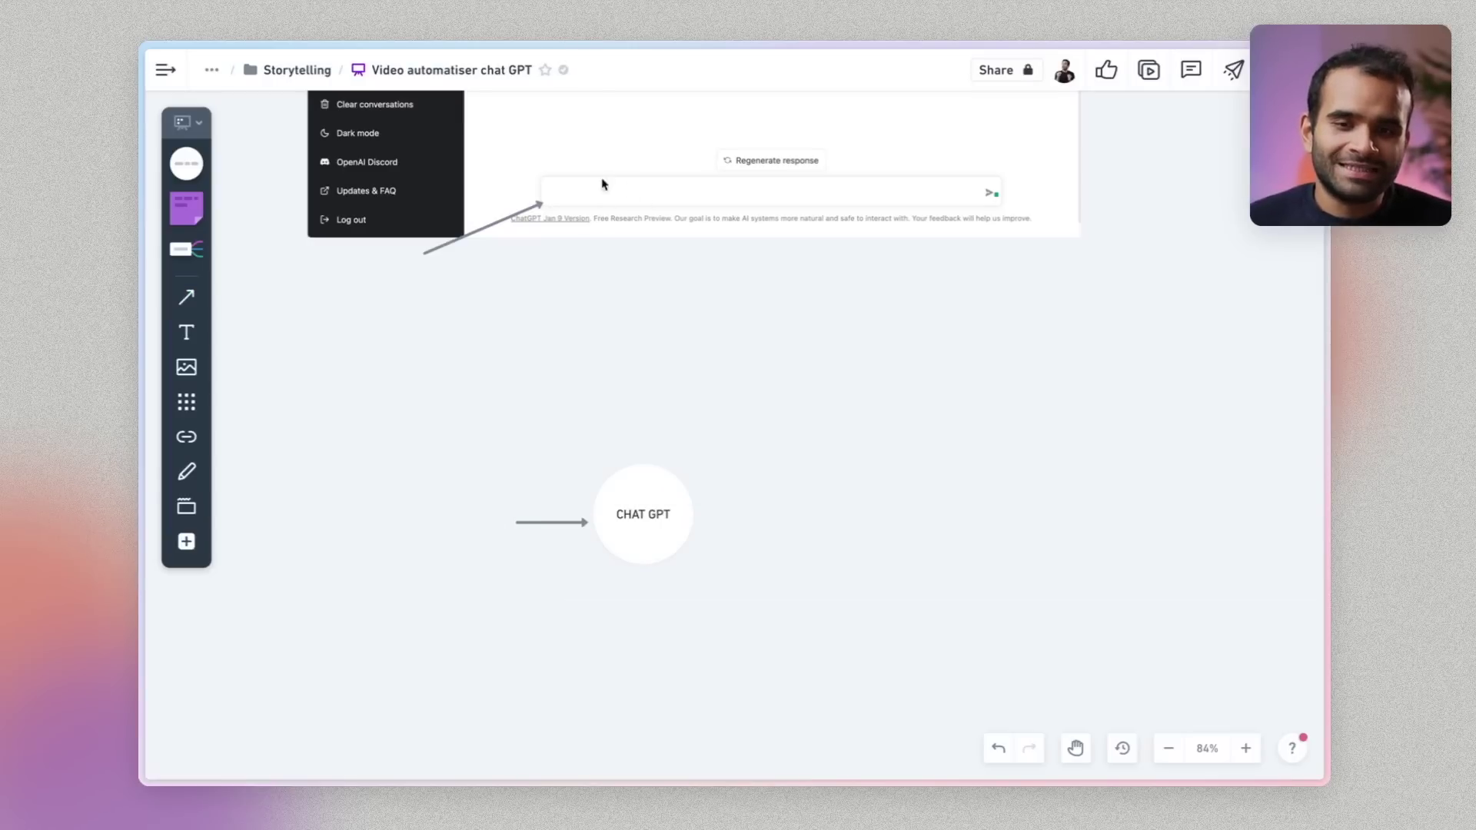
key(l)
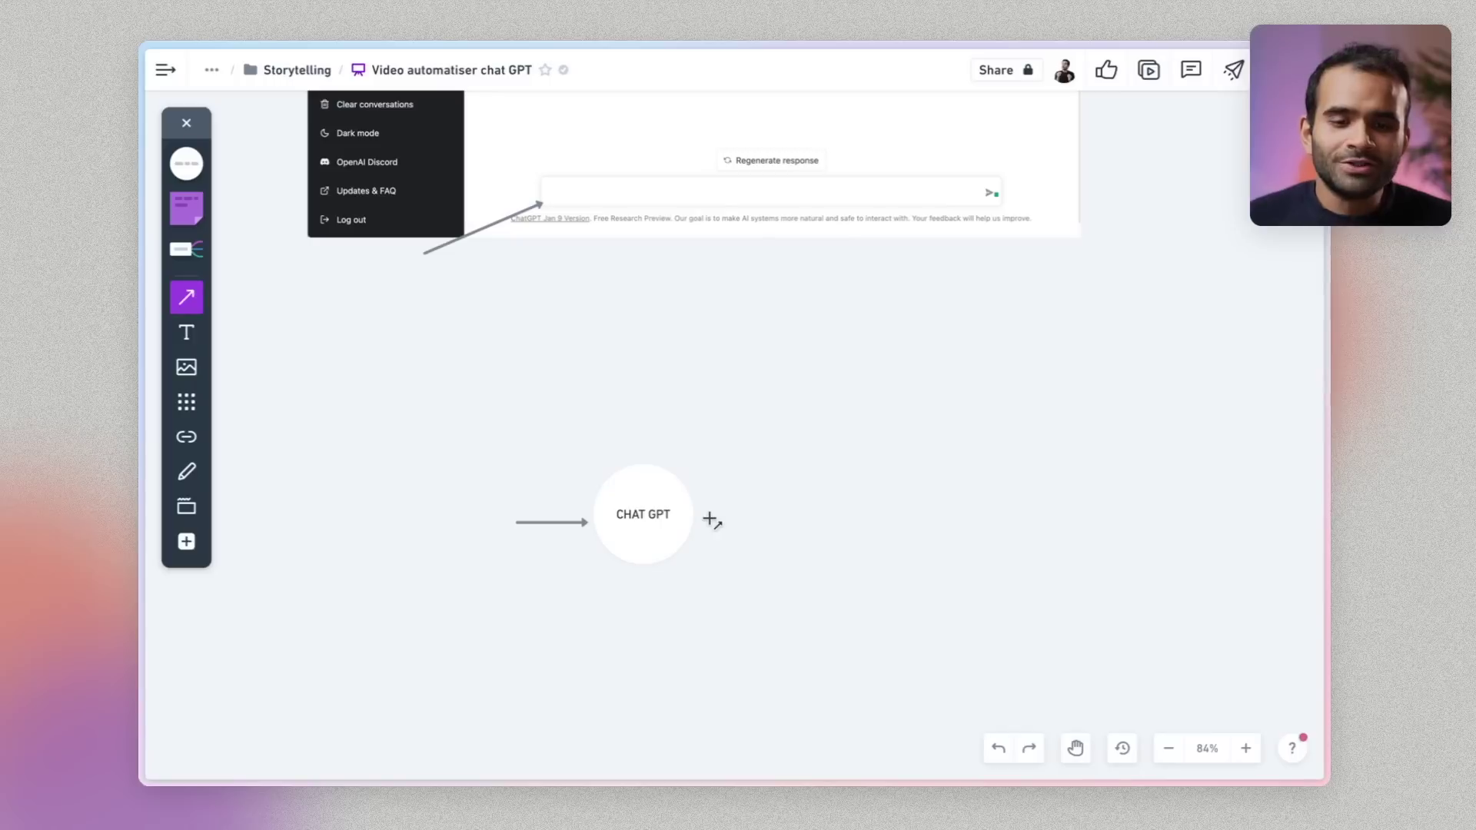
drag(699, 514, 784, 515)
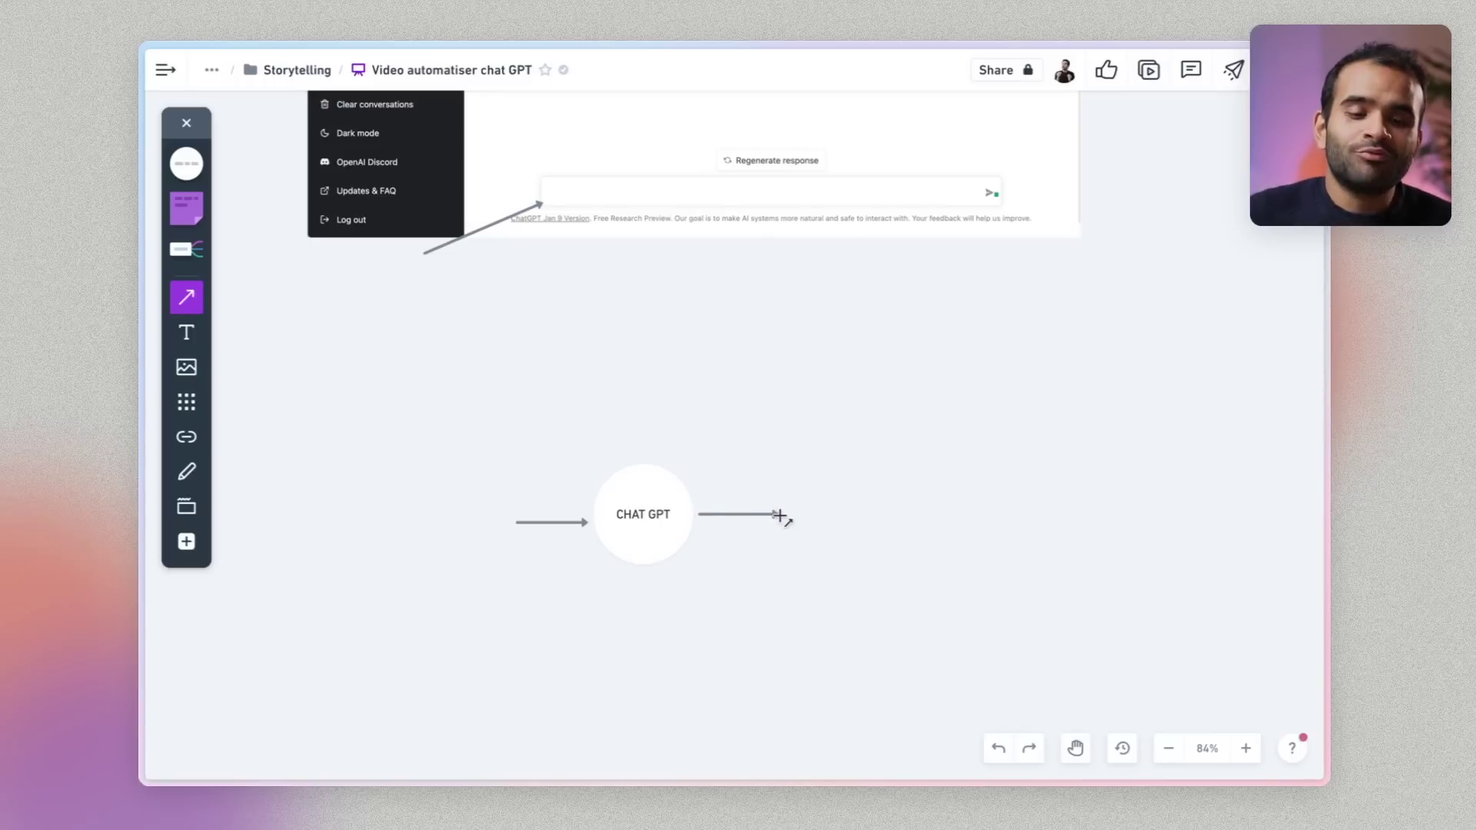
scroll(615, 399, up, 10)
scroll(649, 415, down, 3)
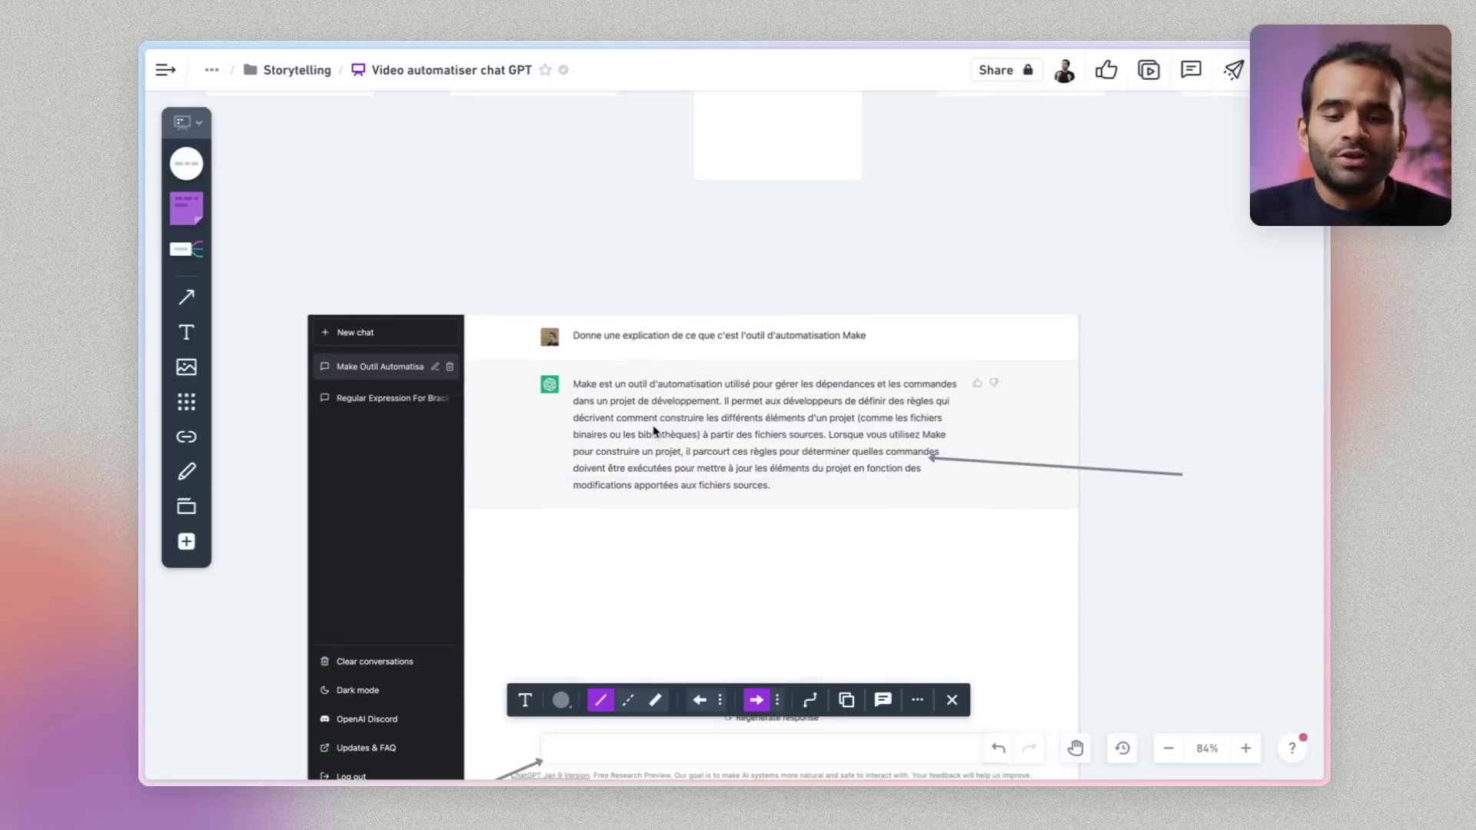
scroll(615, 461, down, 9)
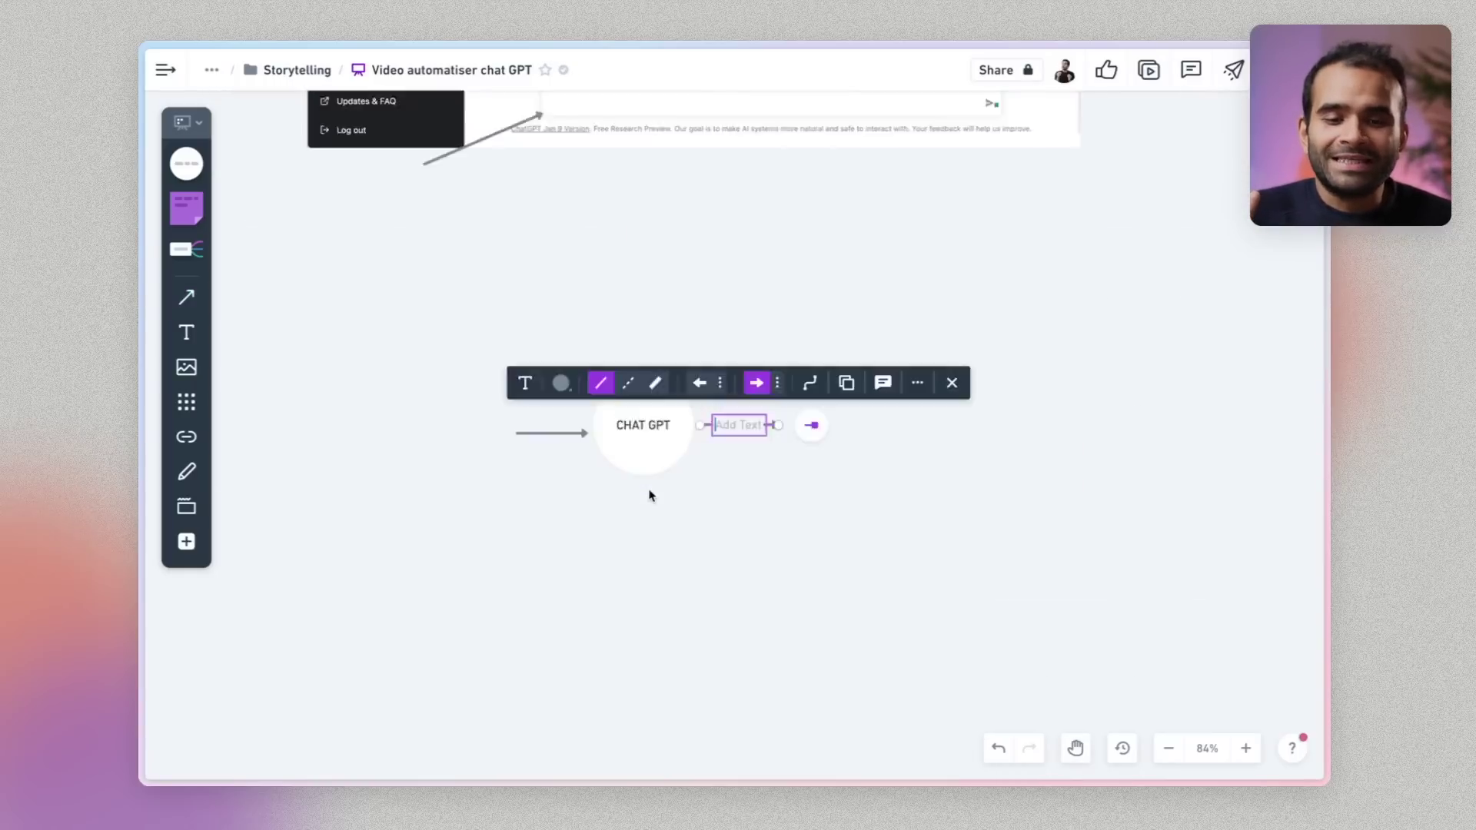
click(715, 583)
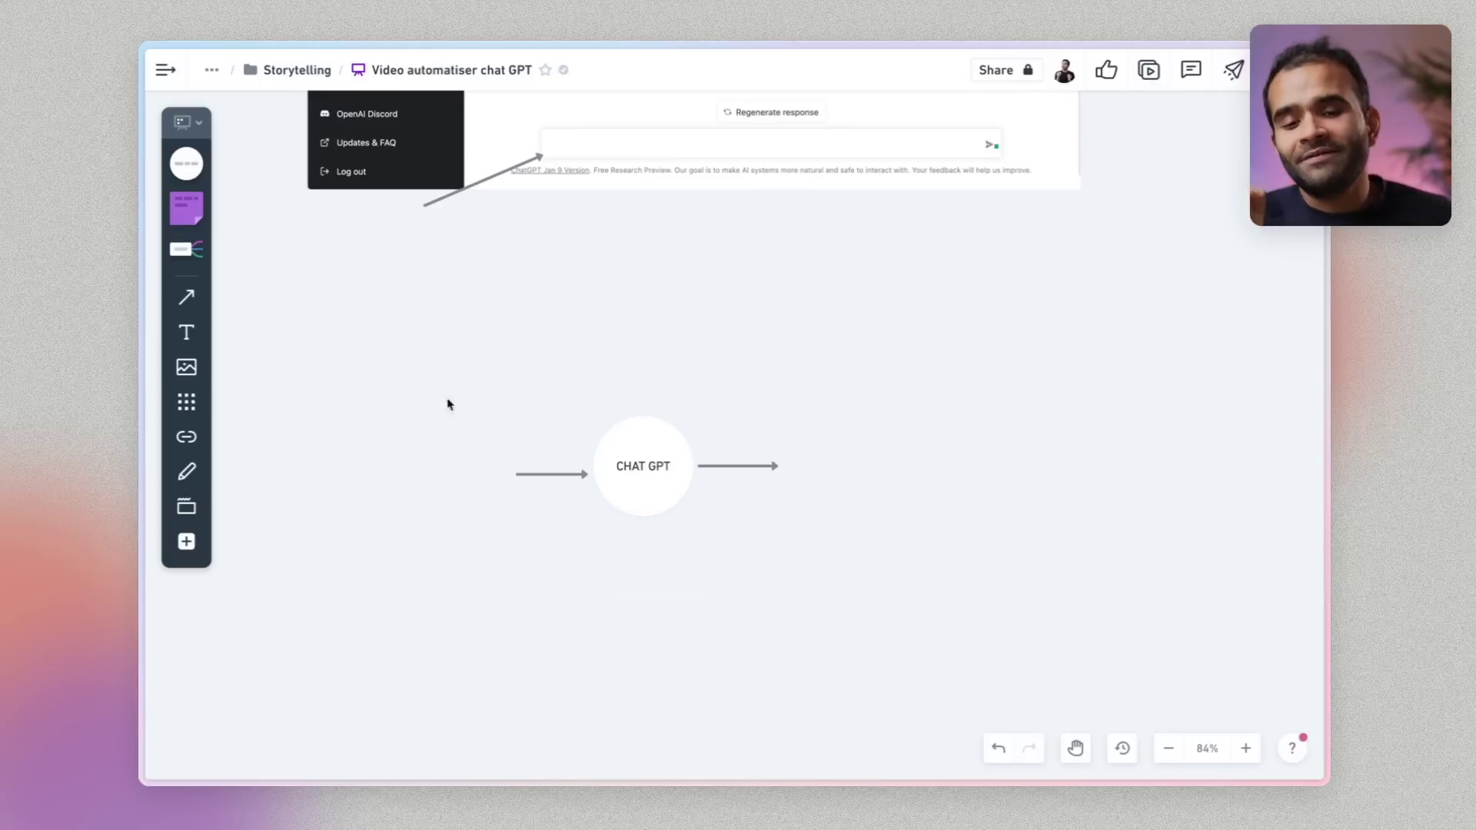
Place blank circles left of CHAT GPT and at the end of the outgoing arrow
drag(184, 164, 400, 415)
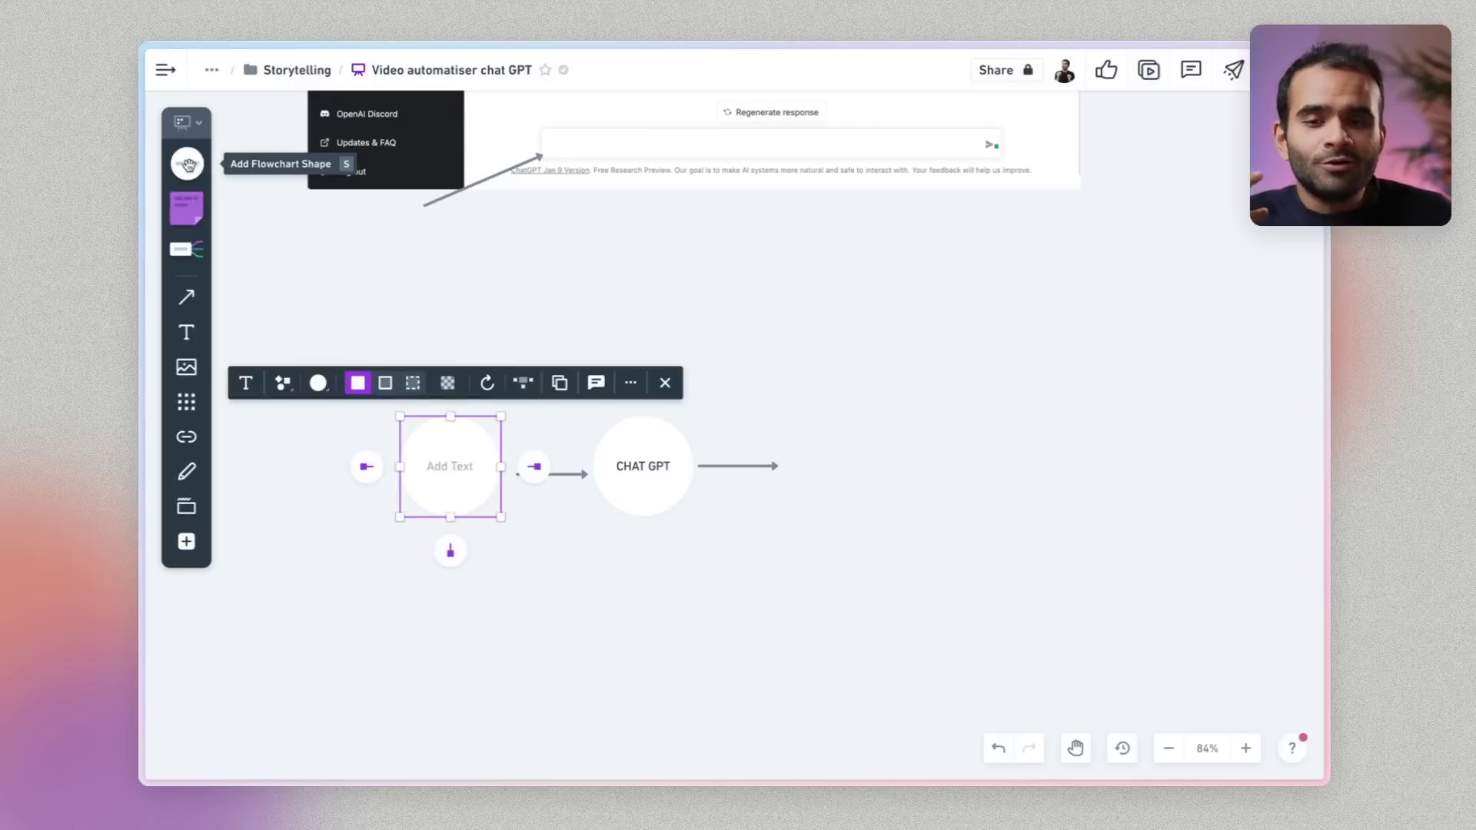
drag(188, 163, 774, 412)
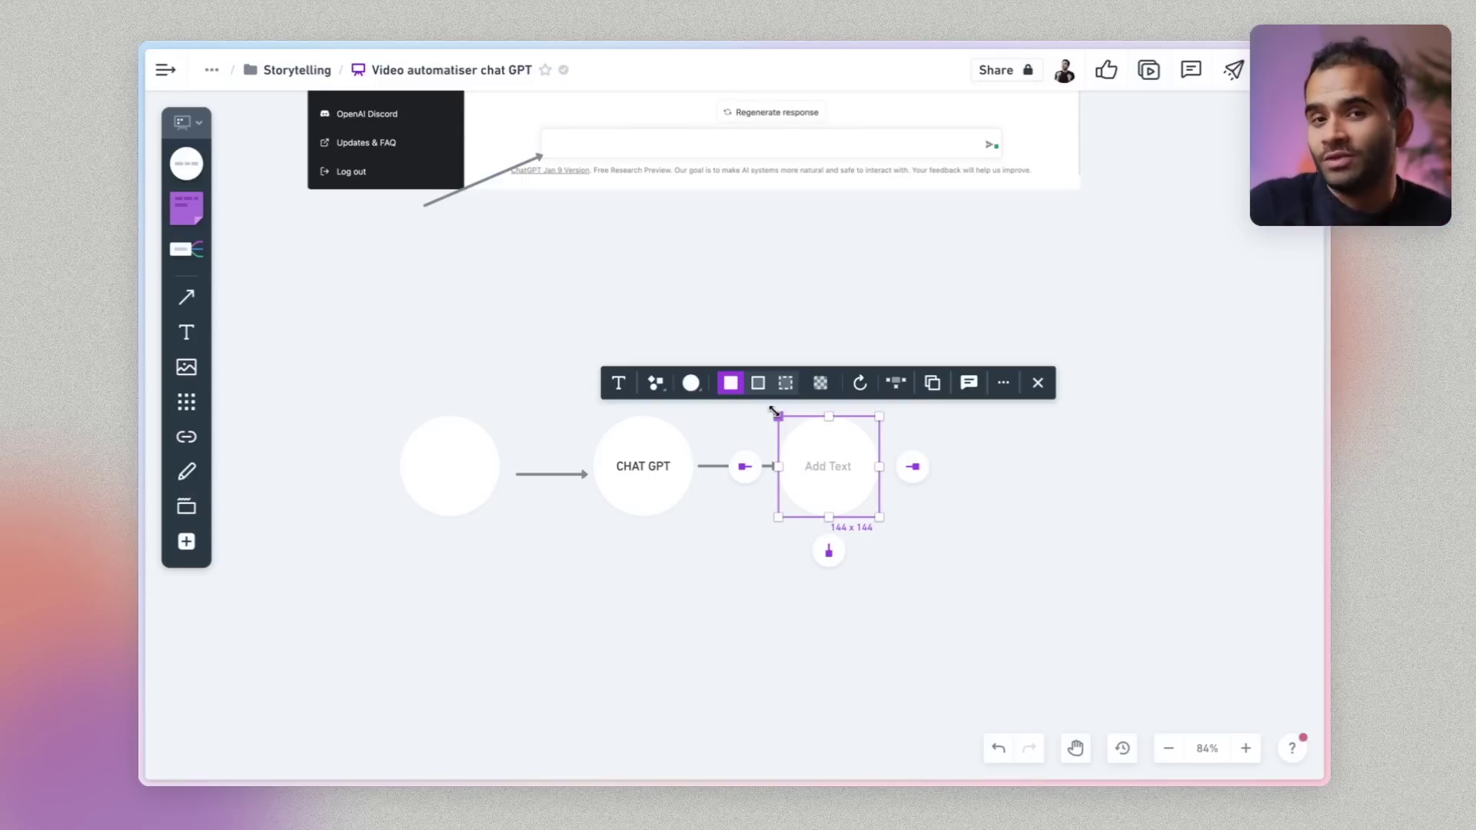
key(Escape)
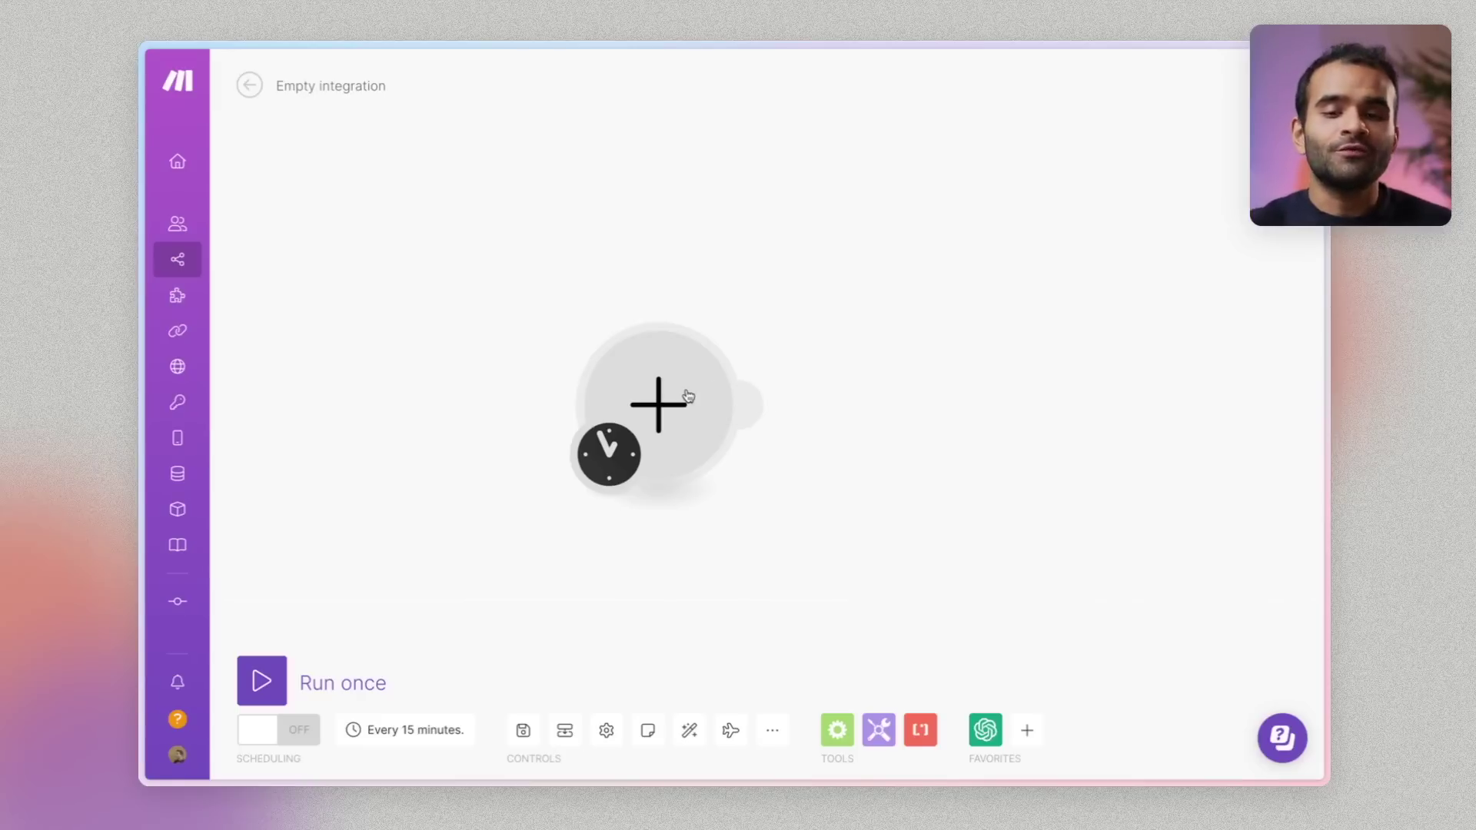
Add an OpenAI GPT-3 'Create a Completion' module to the empty scenario
click(688, 396)
click(800, 367)
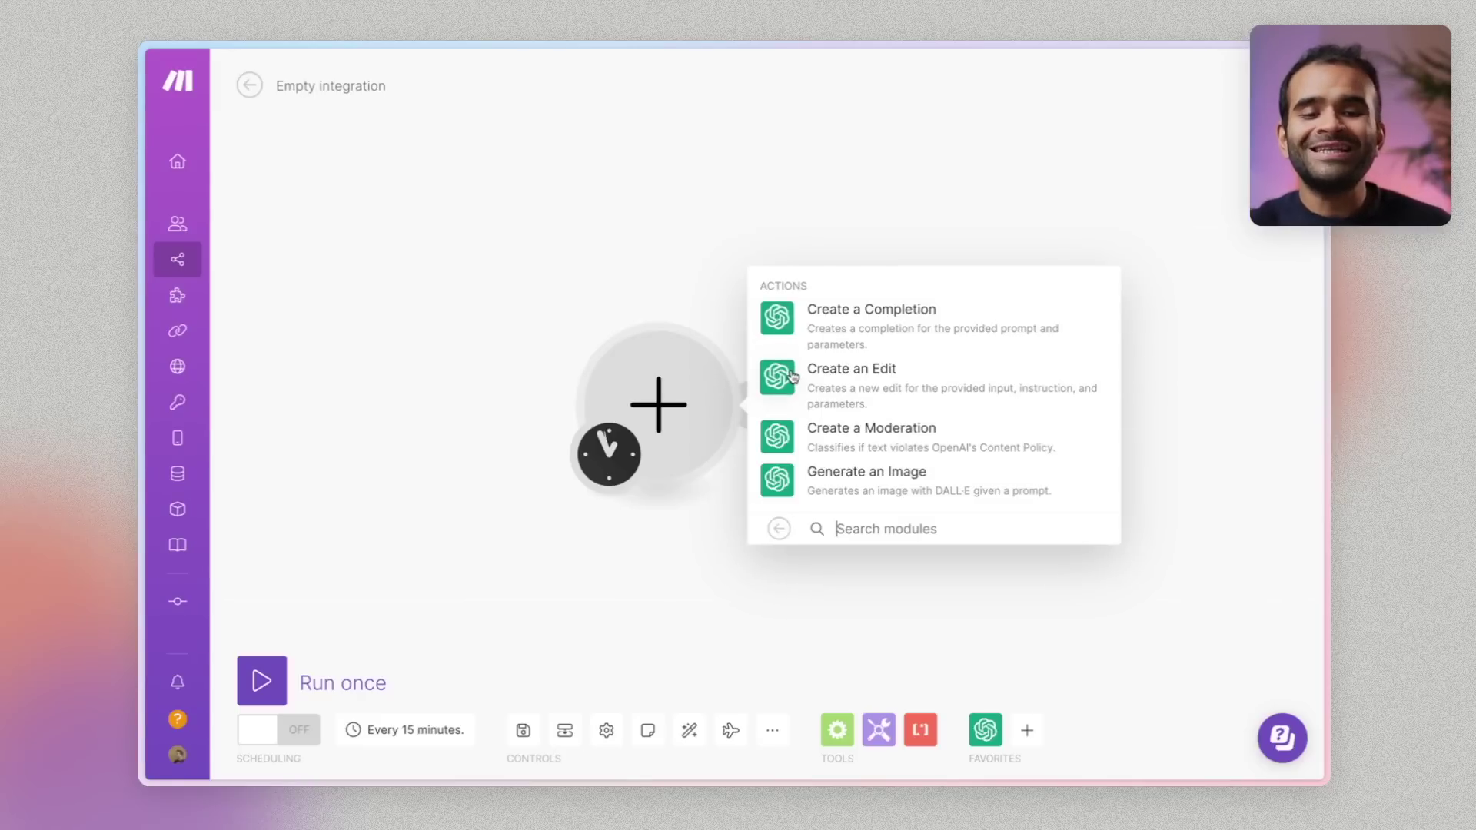
click(825, 328)
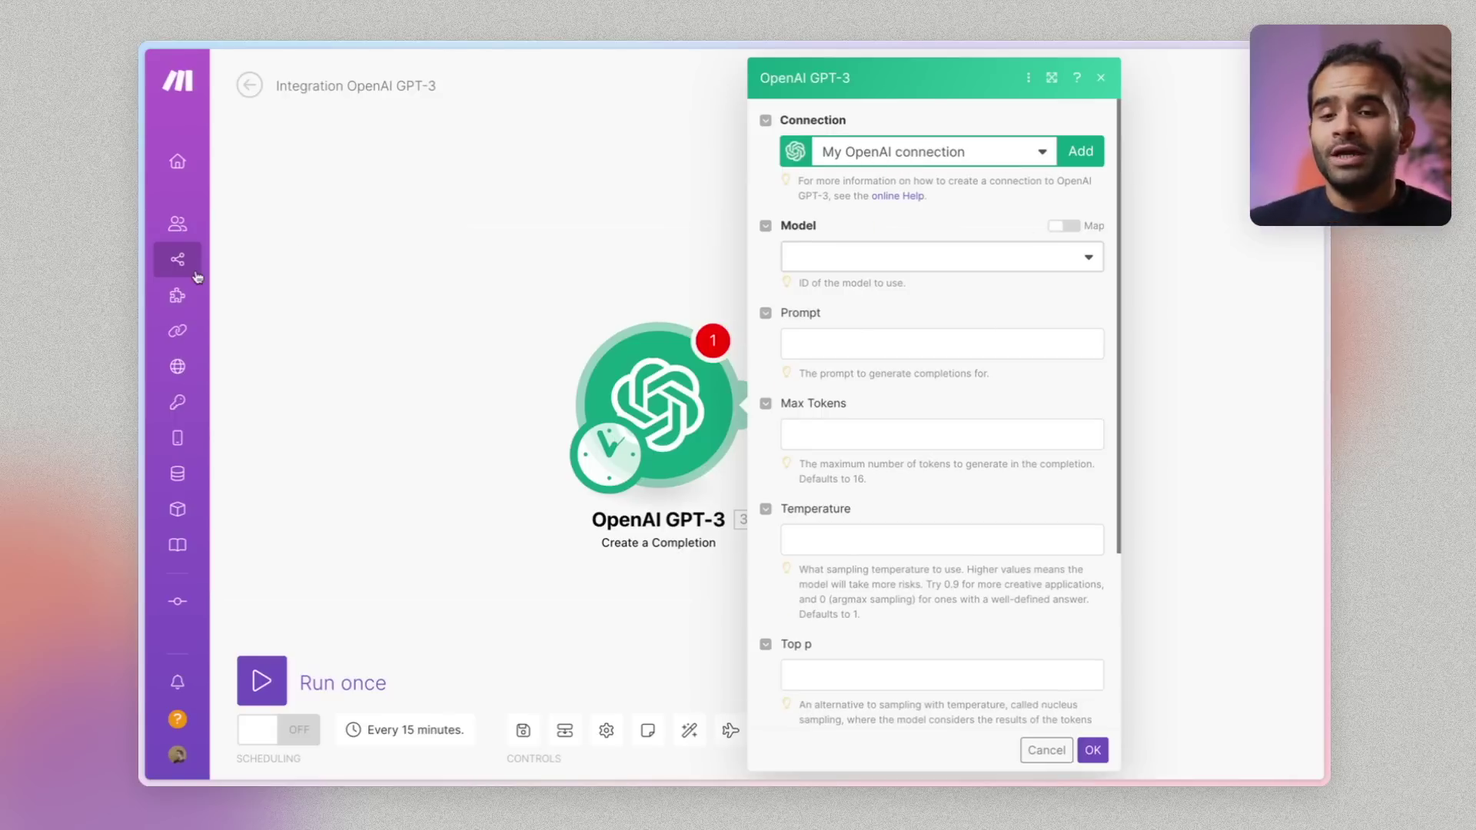
Glance at the ChatGPT tab, return to Make, and start a new OpenAI connection
mouse_move(142, 430)
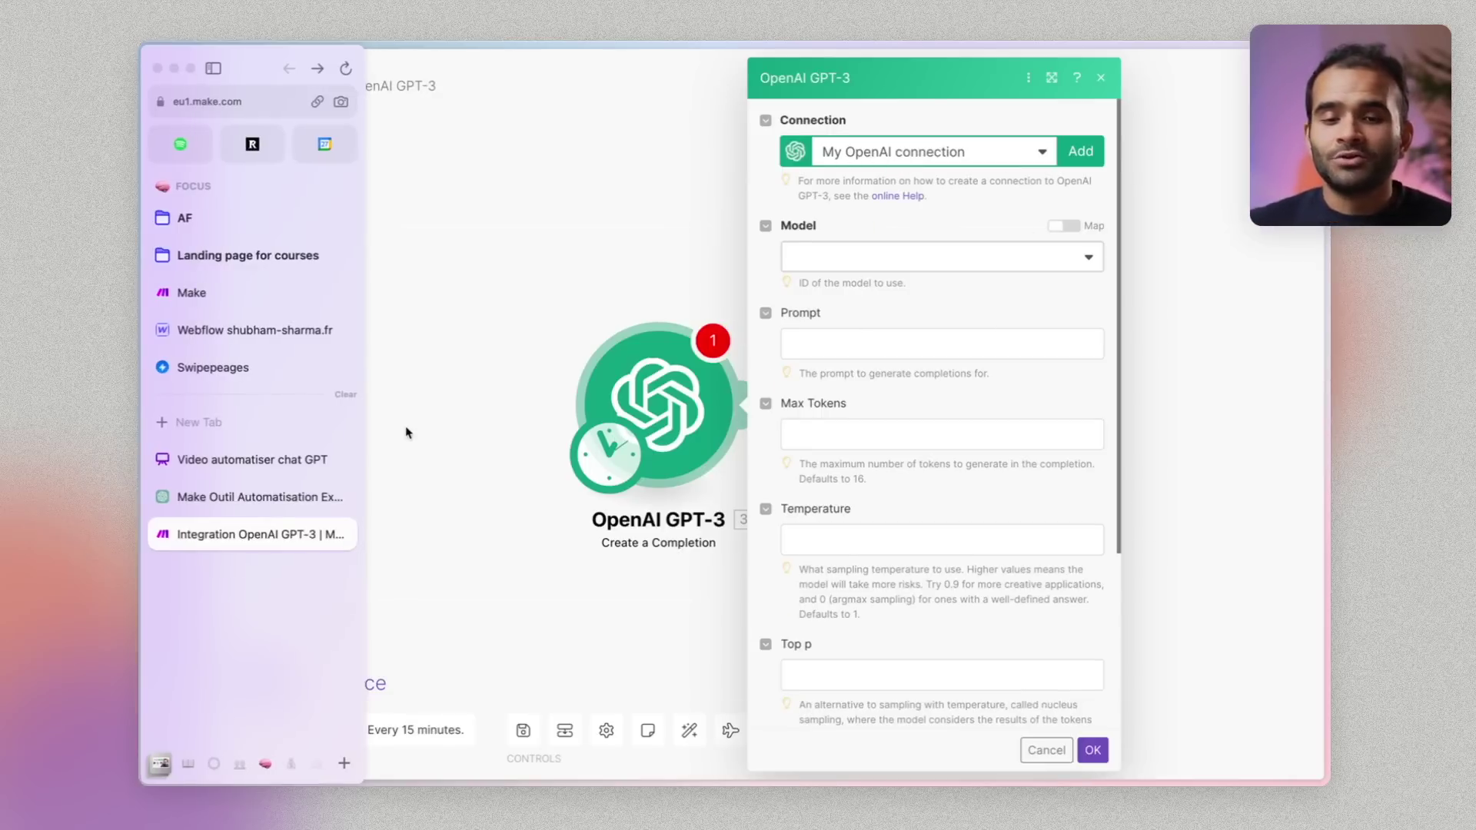
click(243, 499)
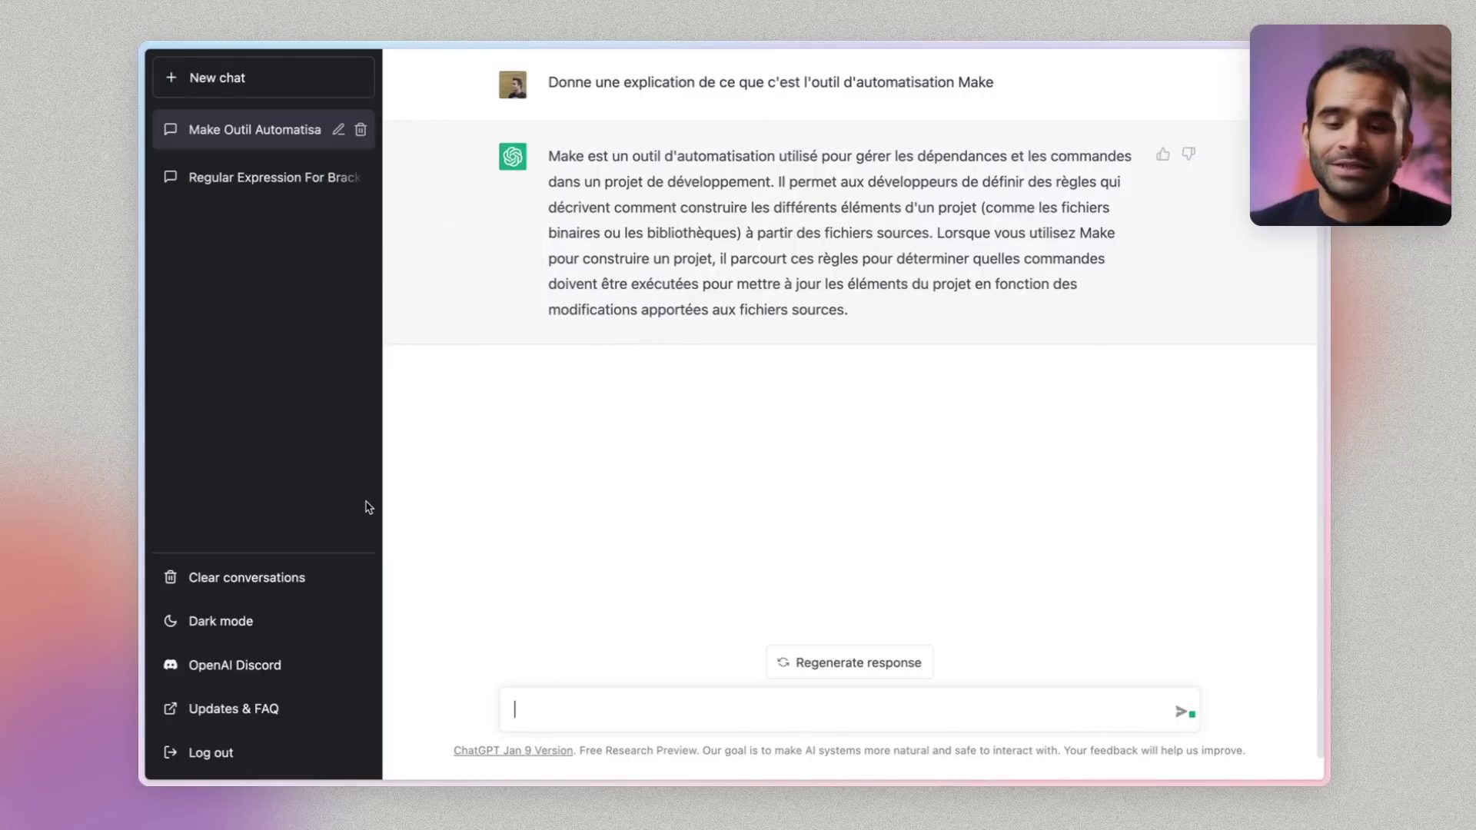
key(ctrl+Tab)
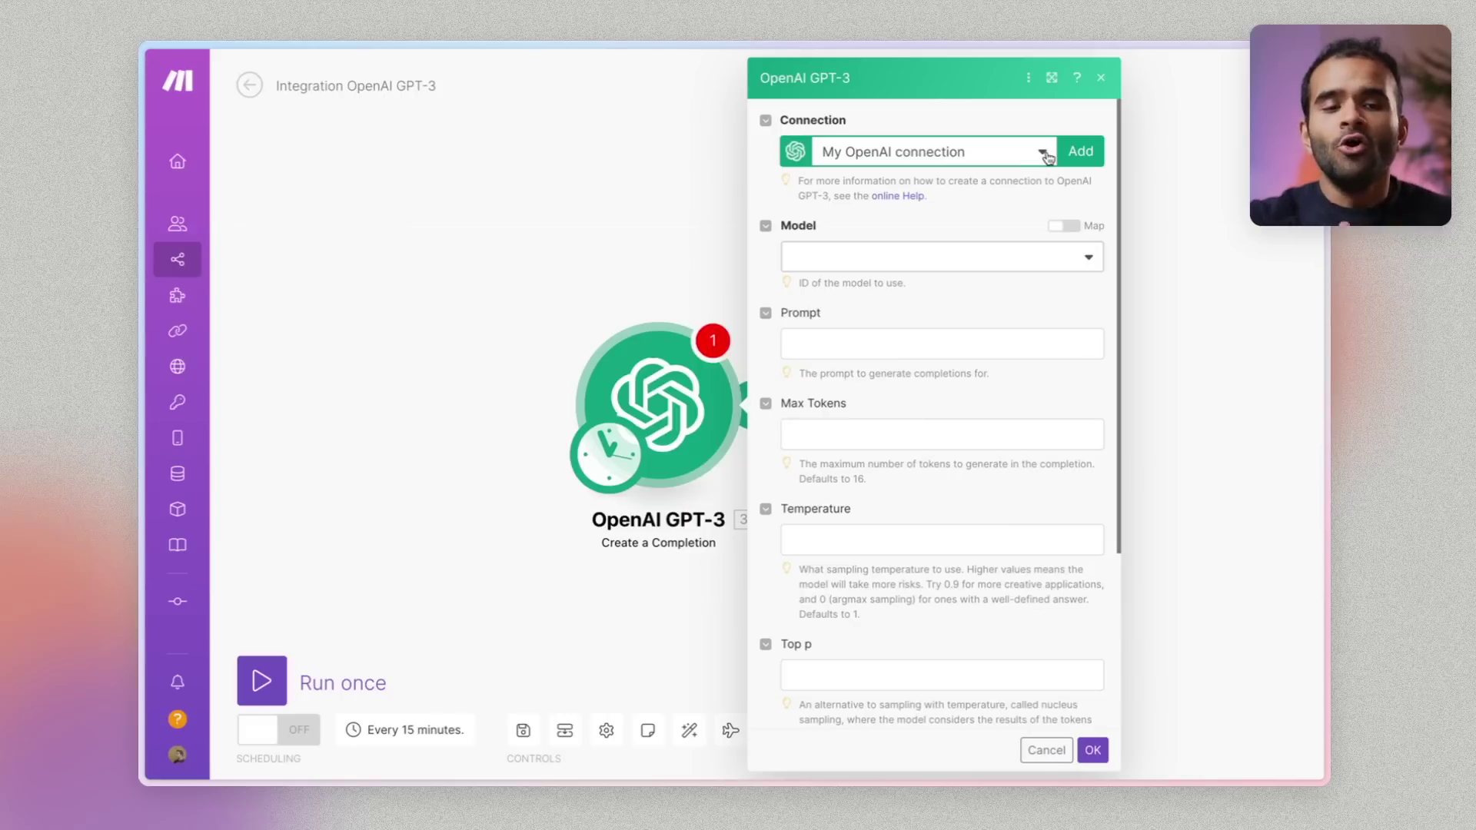
click(1067, 161)
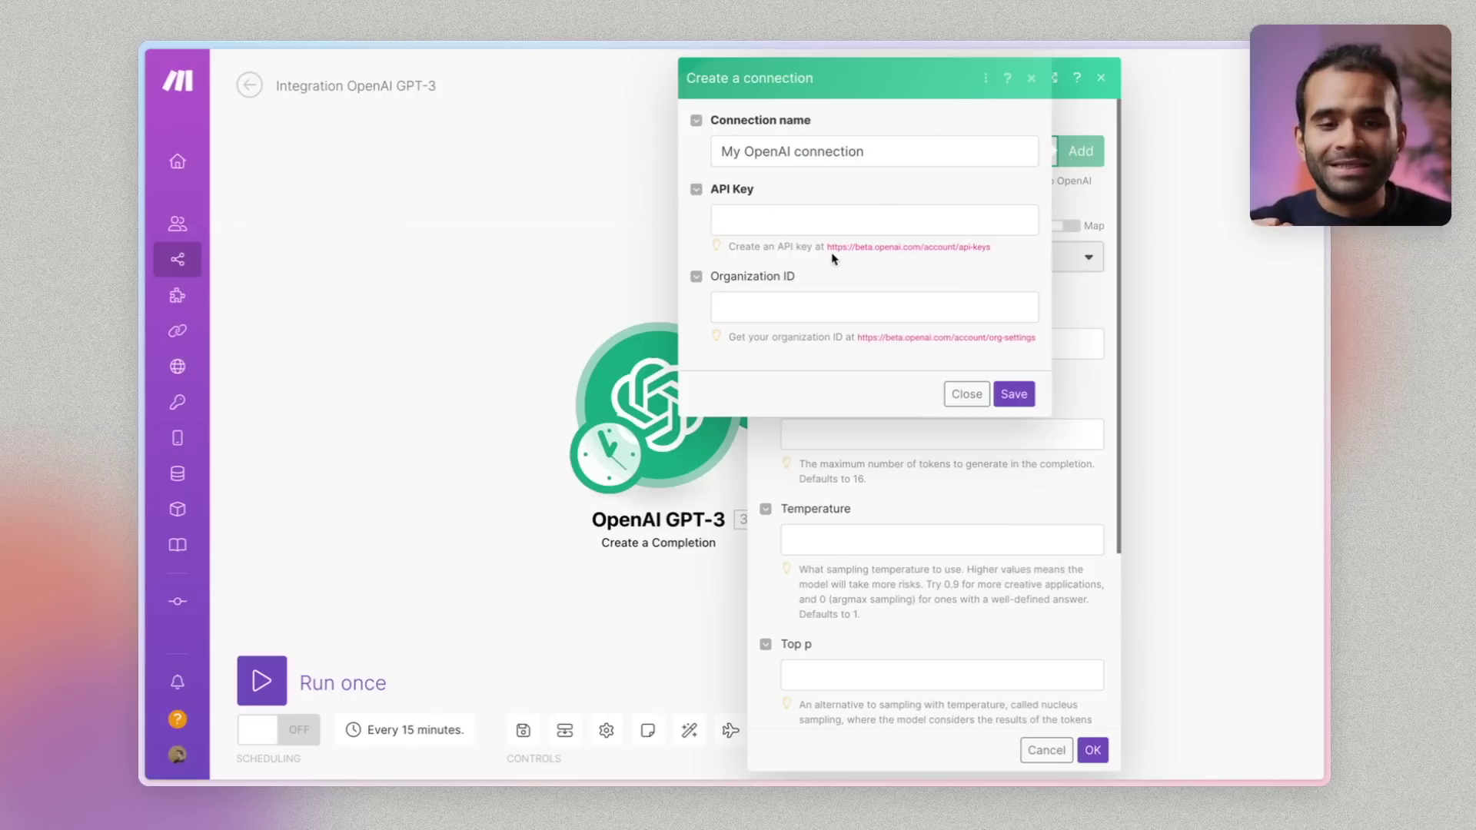
Open the connection form's OpenAI api-keys link in a new browser tab, then return to Make
drag(829, 244, 984, 250)
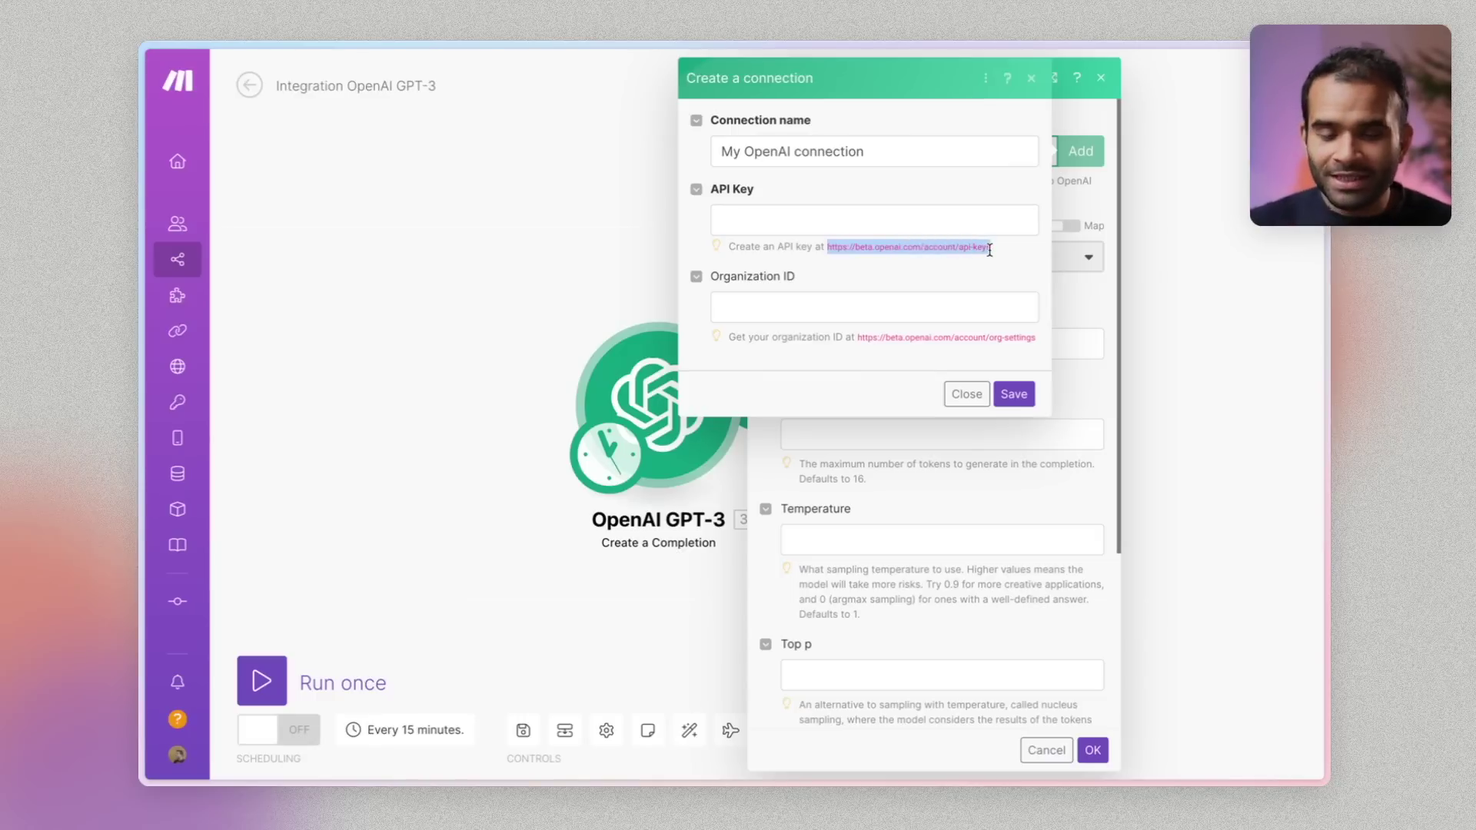
key(super+t)
key(super+v)
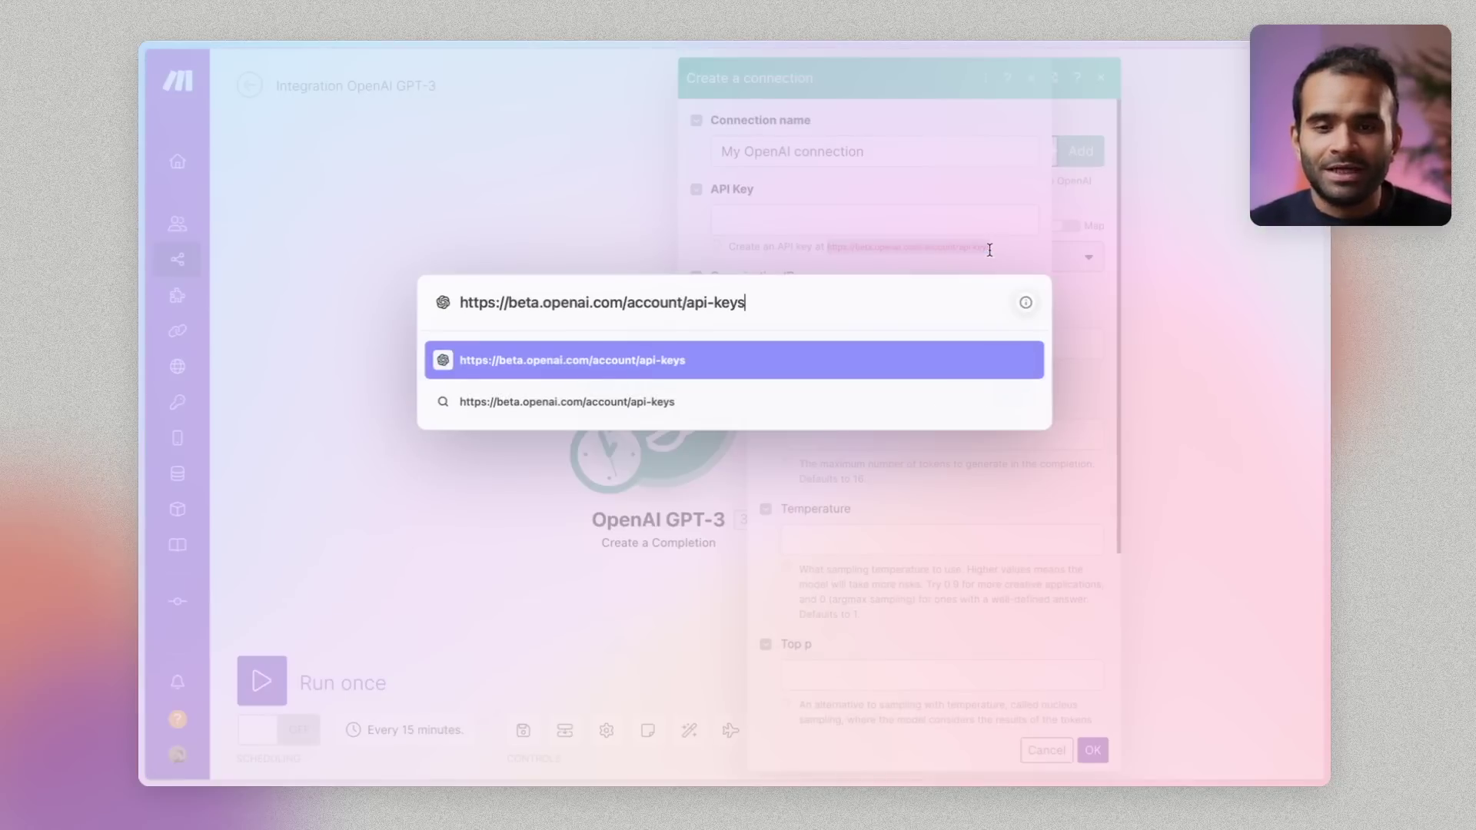
key(Return)
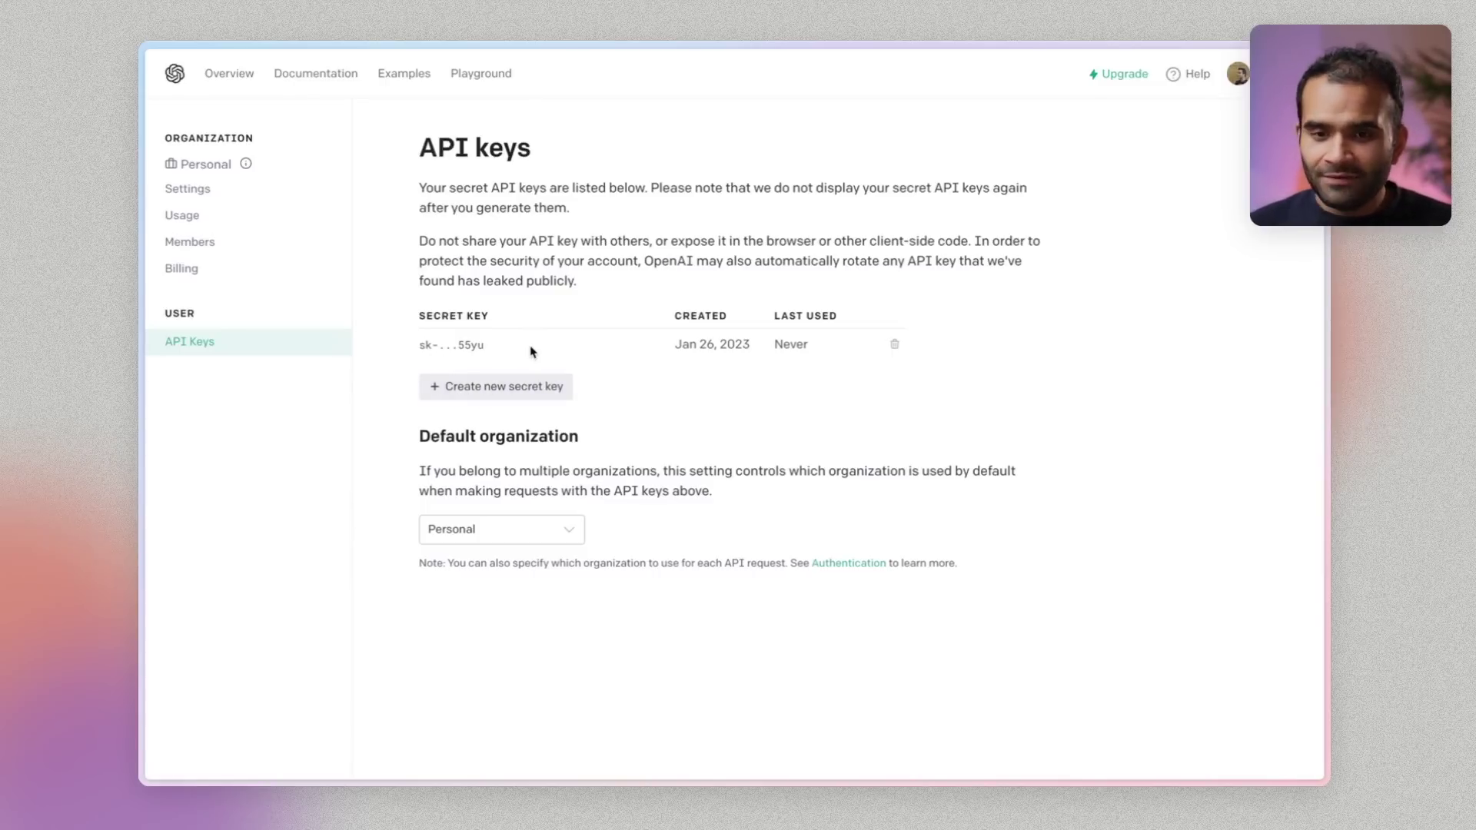
key(alt+Tab)
triple_click(894, 336)
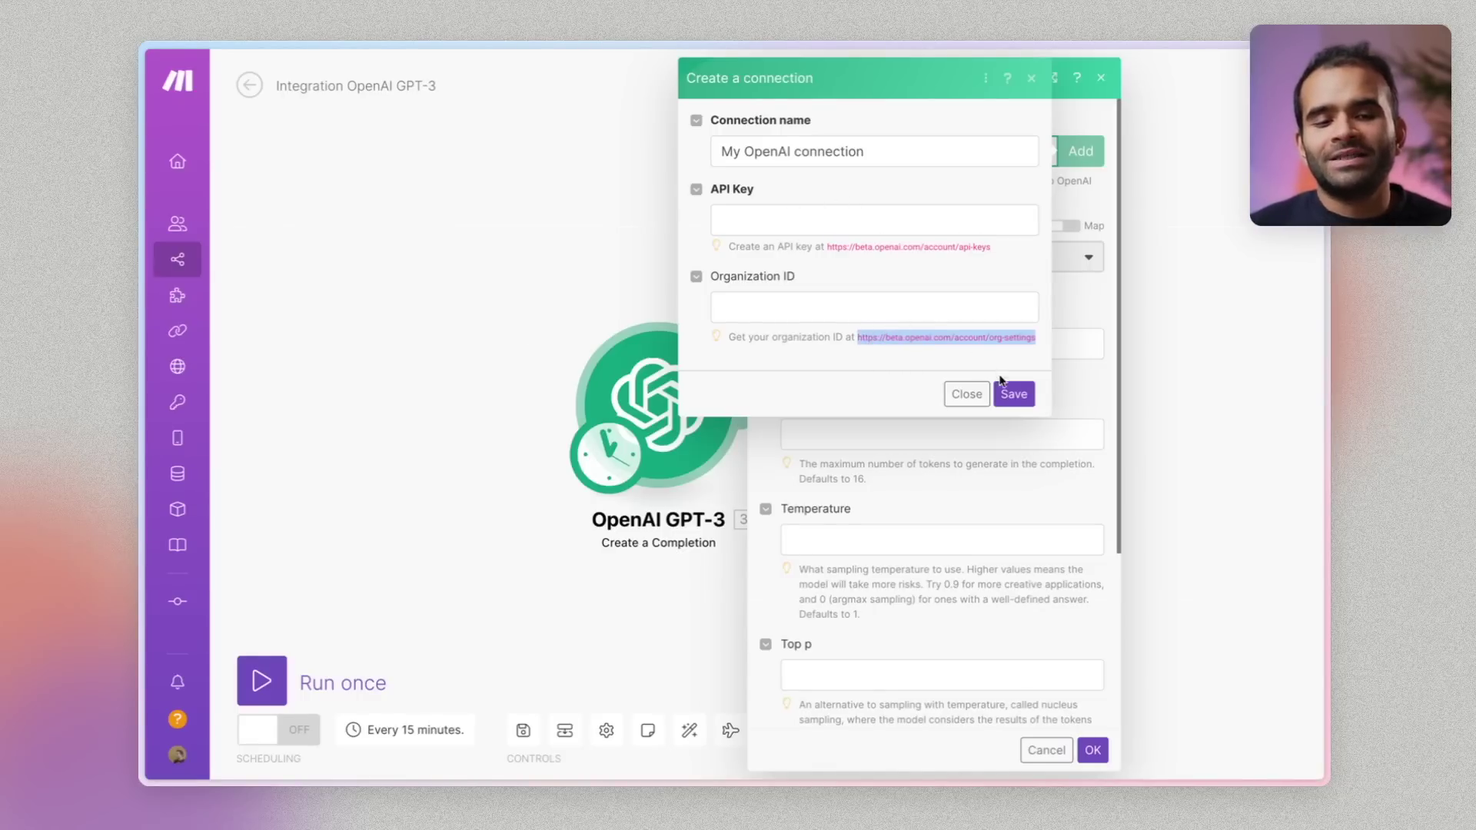
Close the connection form and select the text-davinci-003 model via a '003' search
click(967, 396)
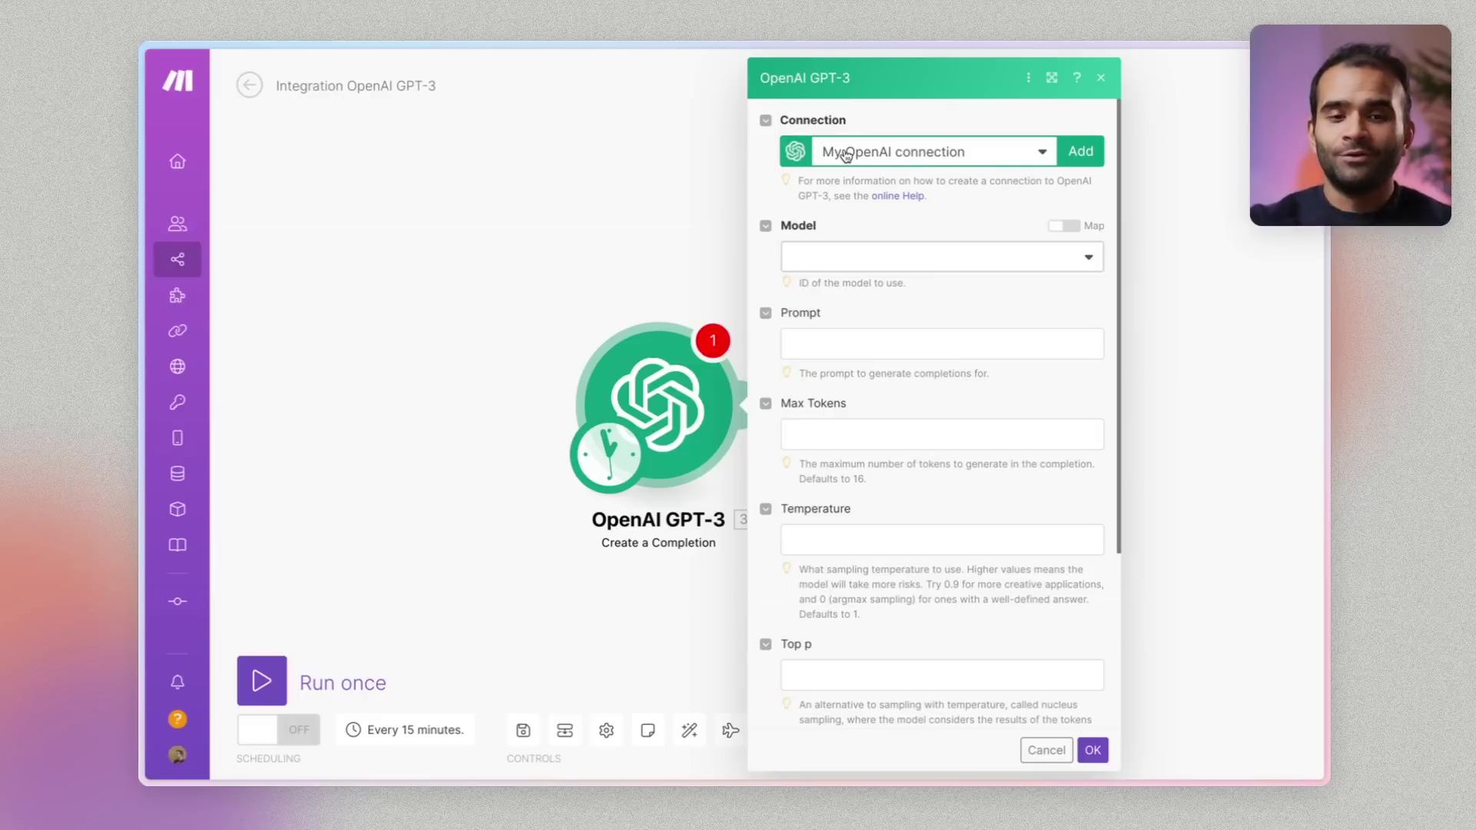
click(864, 268)
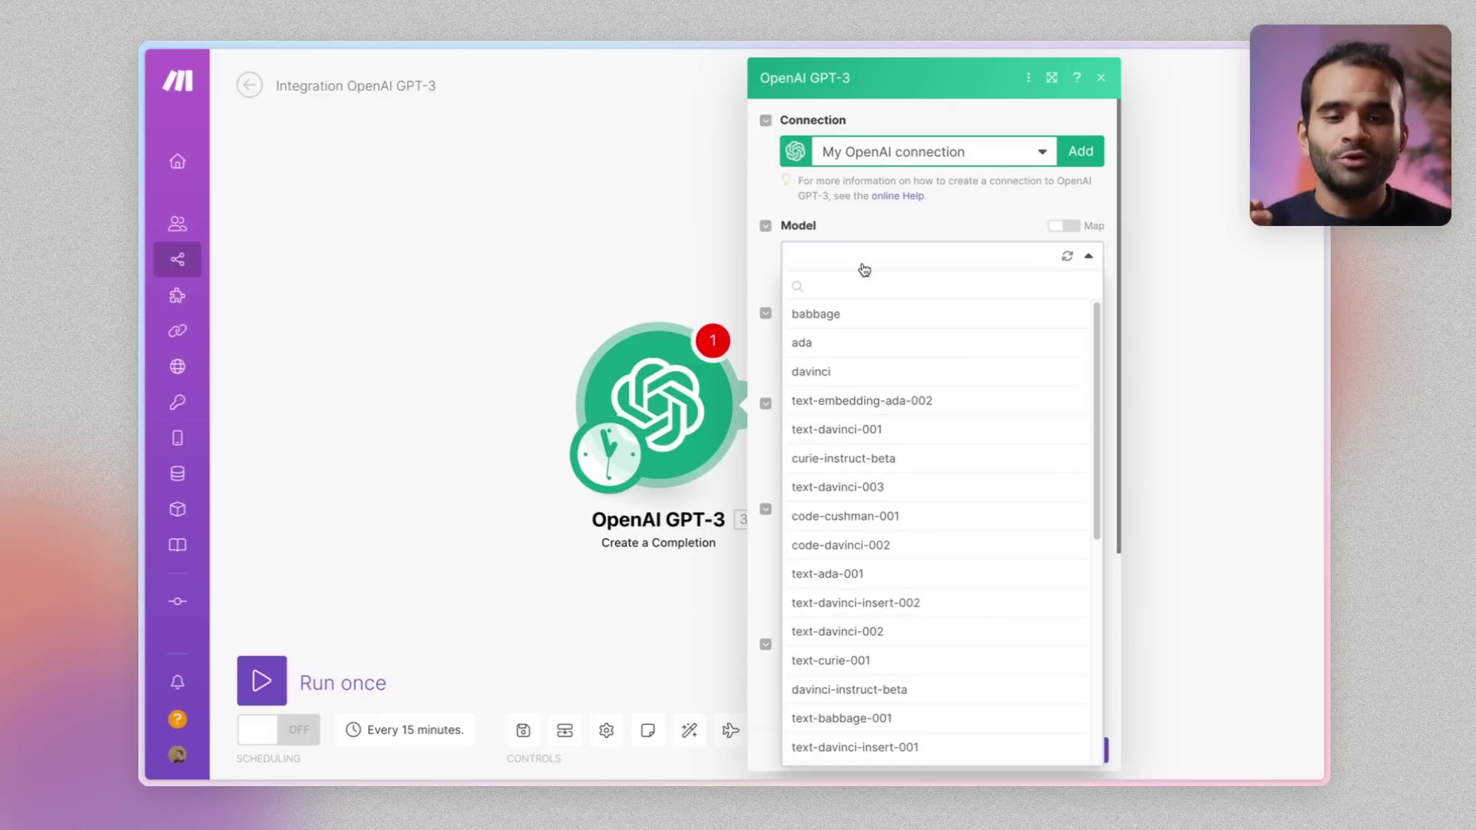
scroll(877, 518, down, 5)
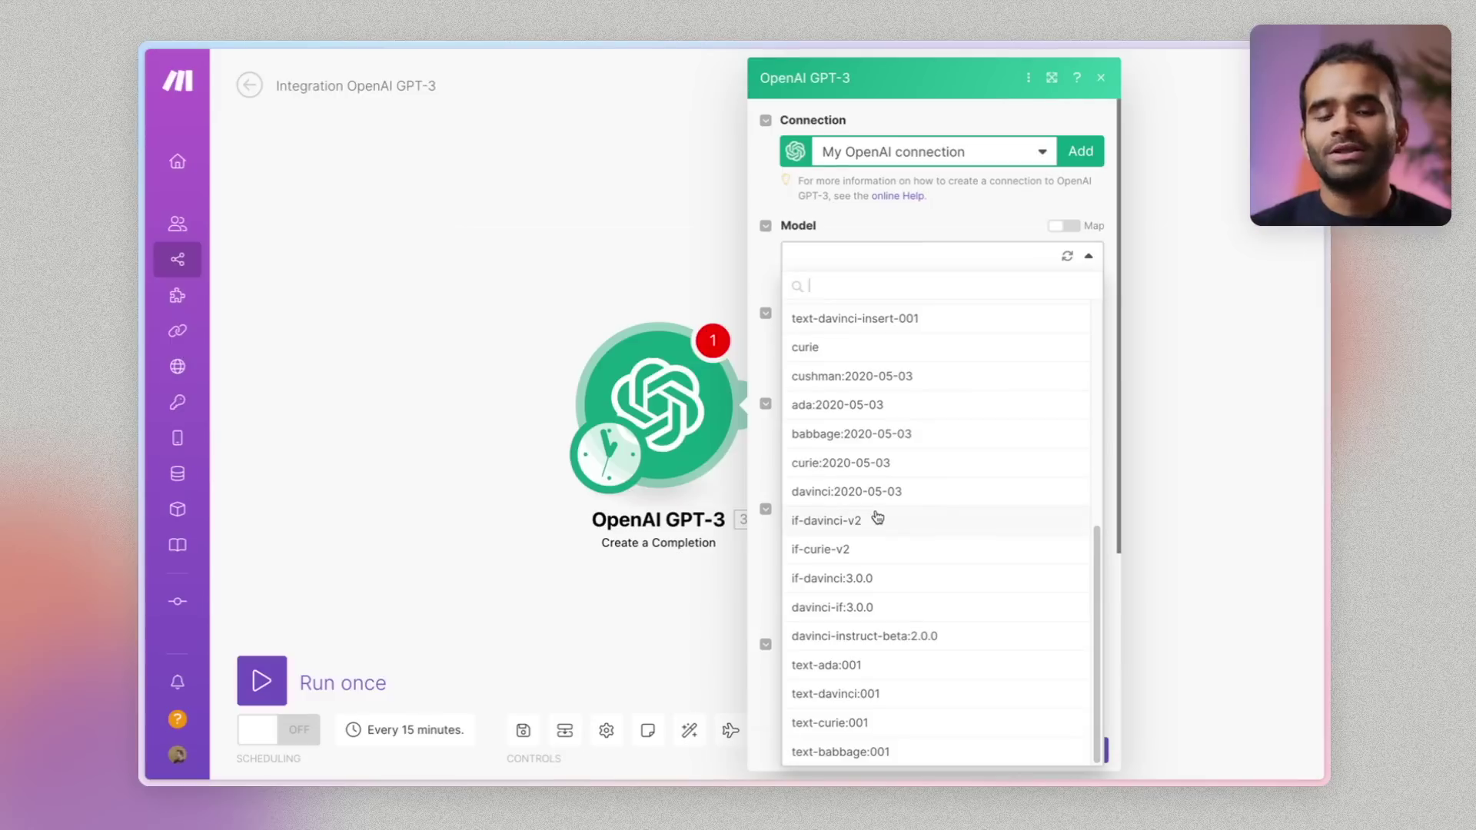
scroll(900, 363, up, 5)
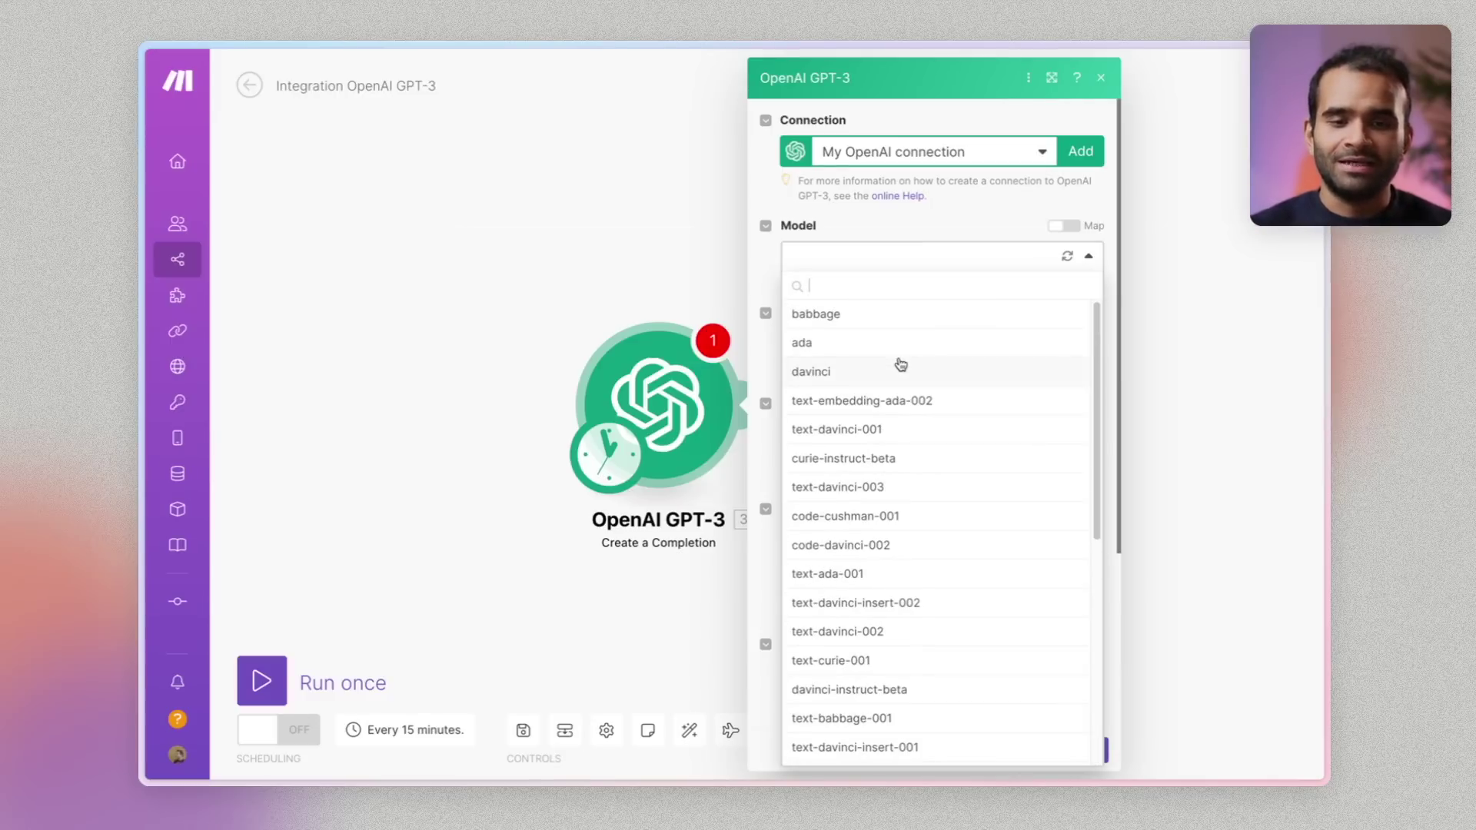
text(003)
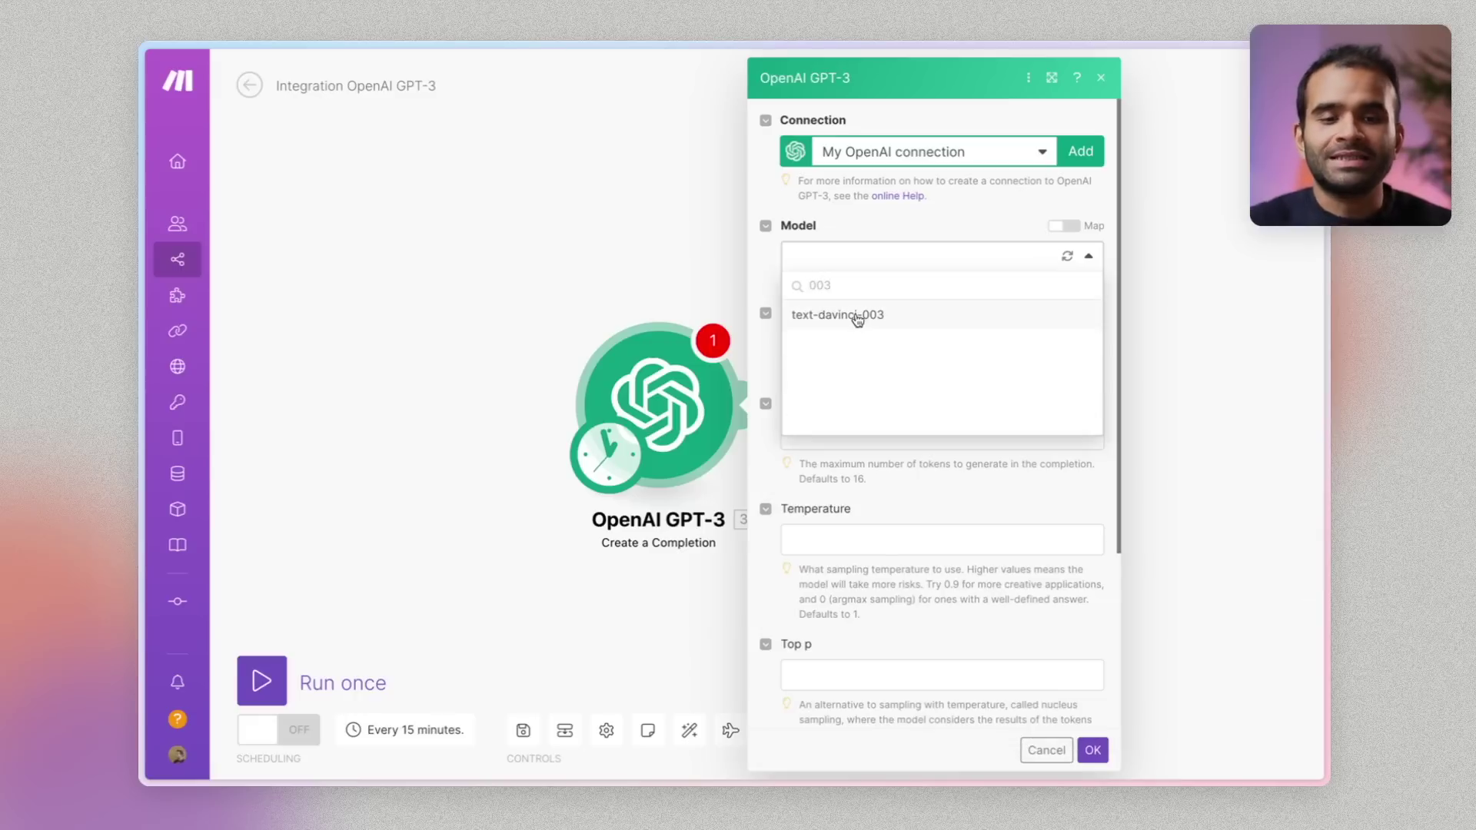
click(858, 317)
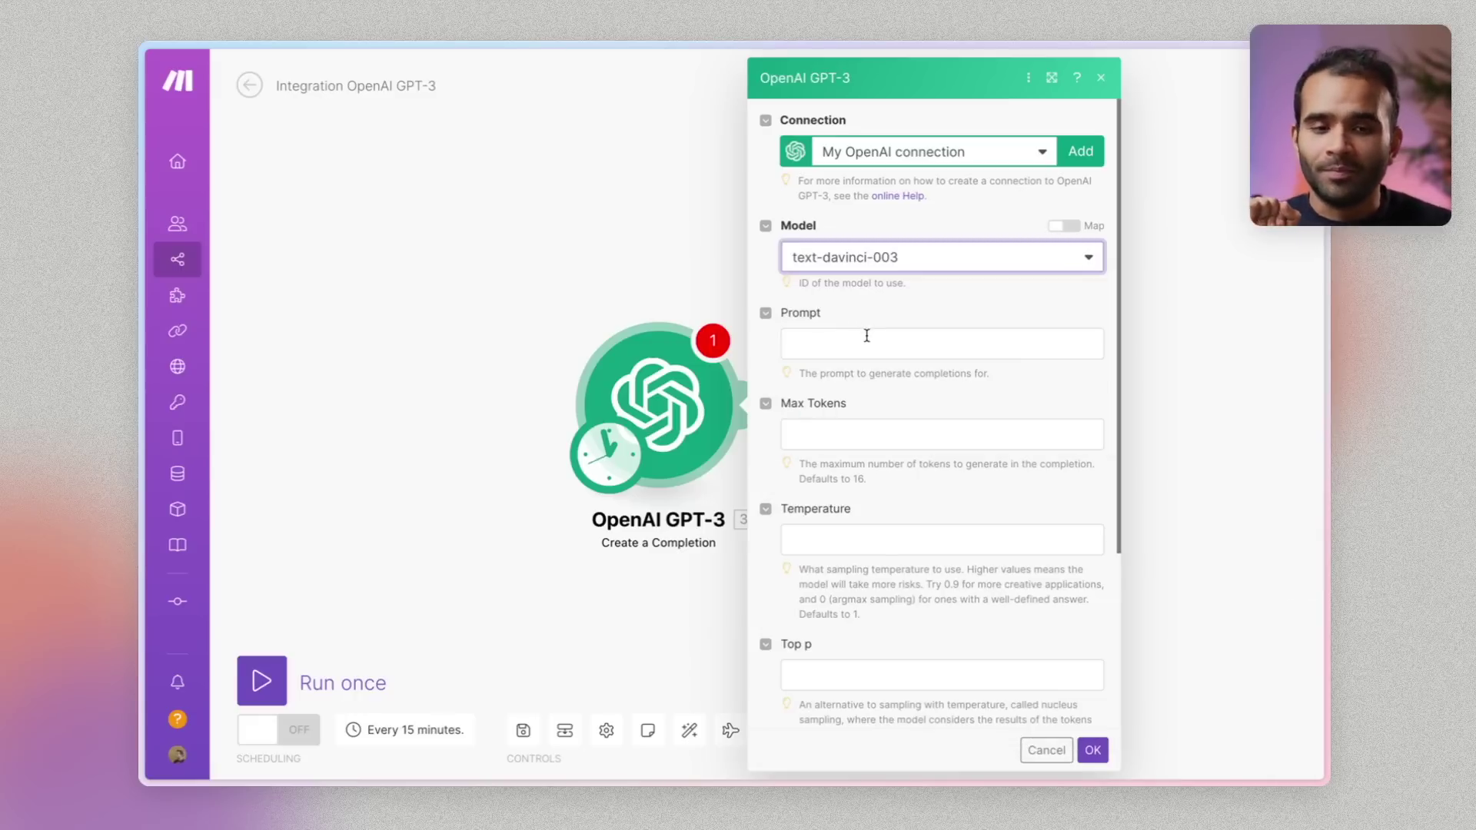
Enter the prompt 'Est-ce que tu peux demande à Elon musk quel est son plan ?'
click(867, 336)
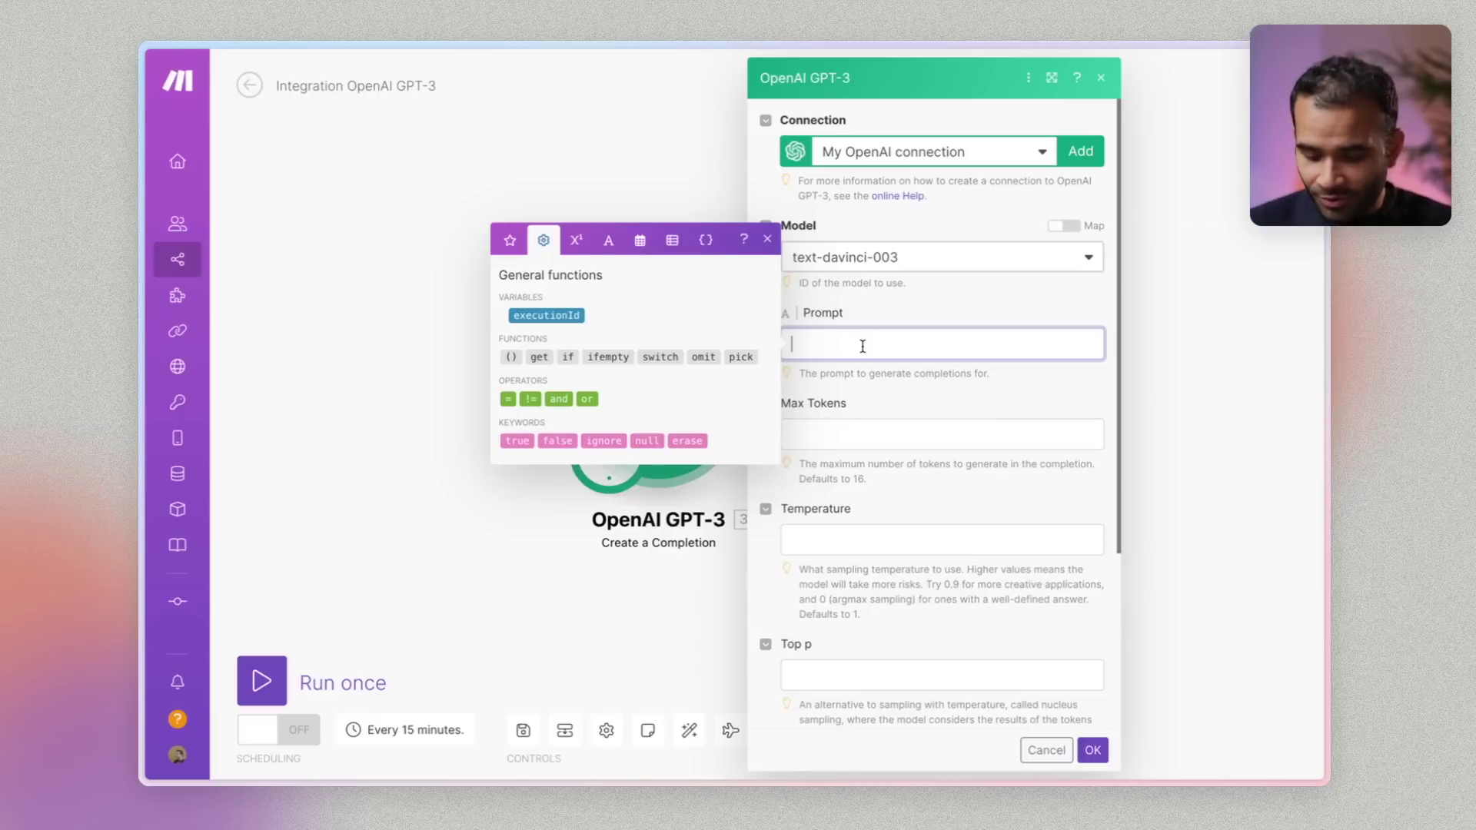
text(Est-ce que tu peux demande )
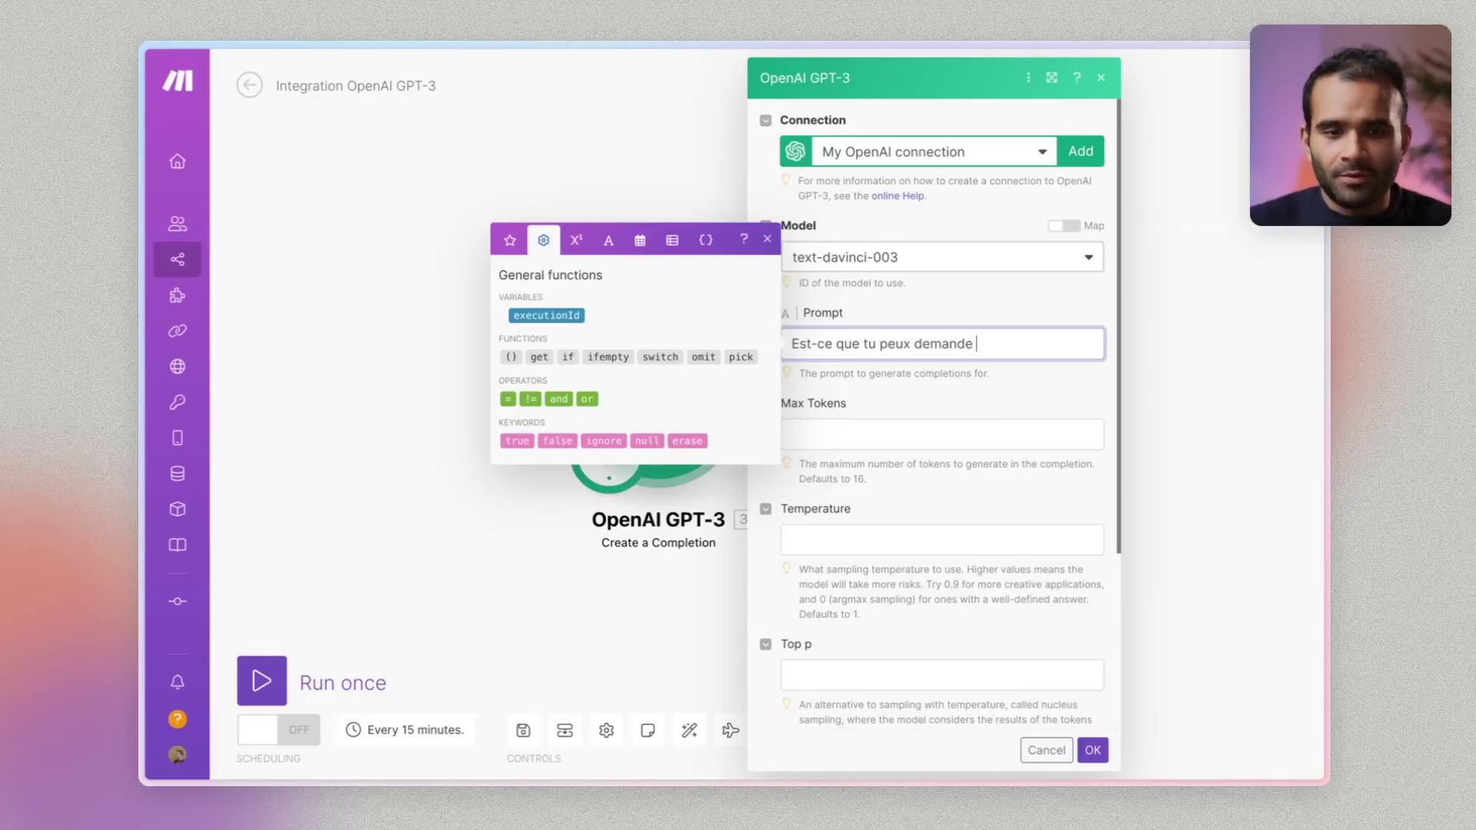
text(r à Elon musk que)
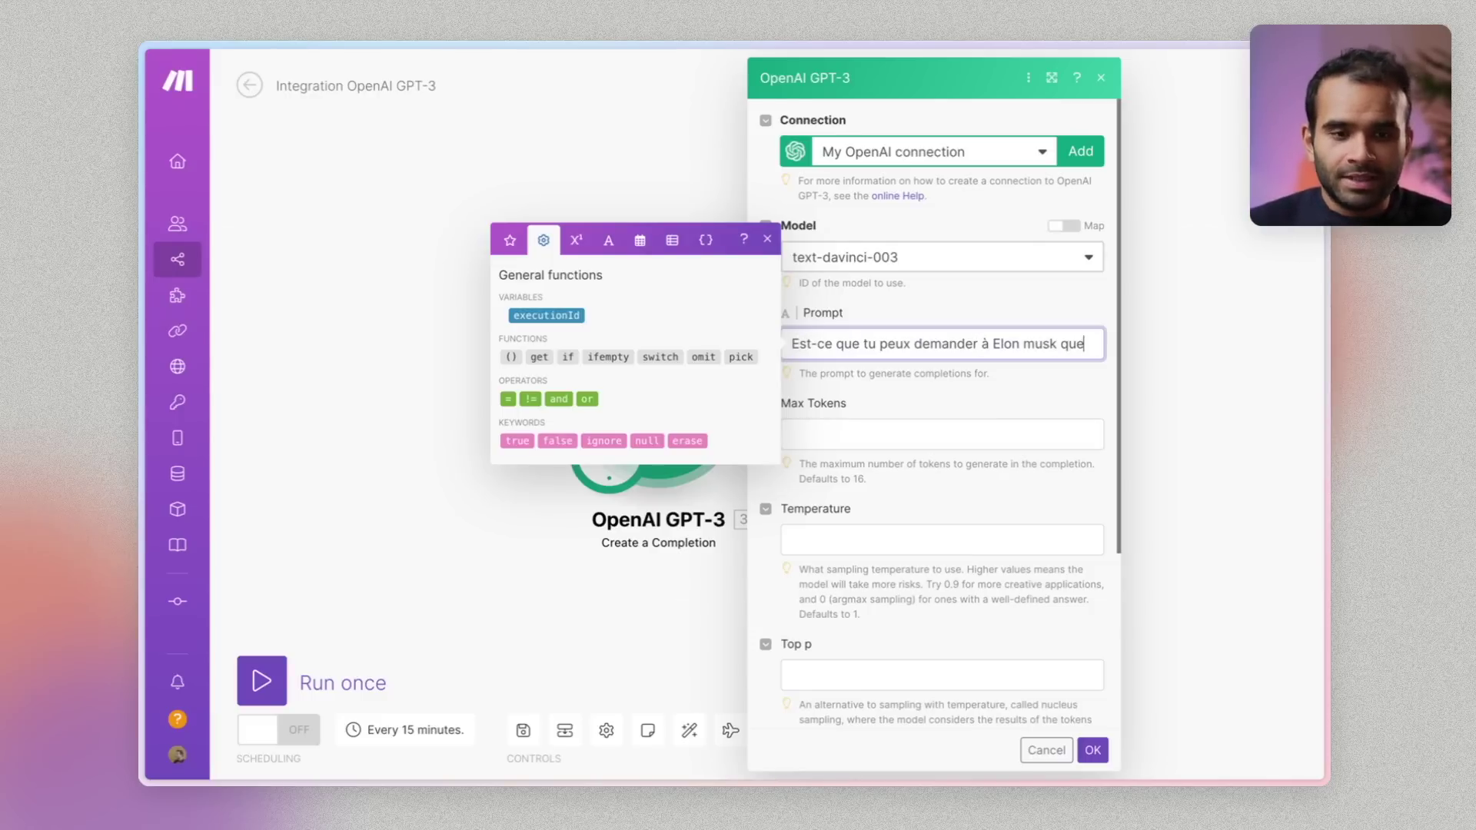
text(l)
text(est son plan  ?)
triple_click(861, 364)
key(super+c)
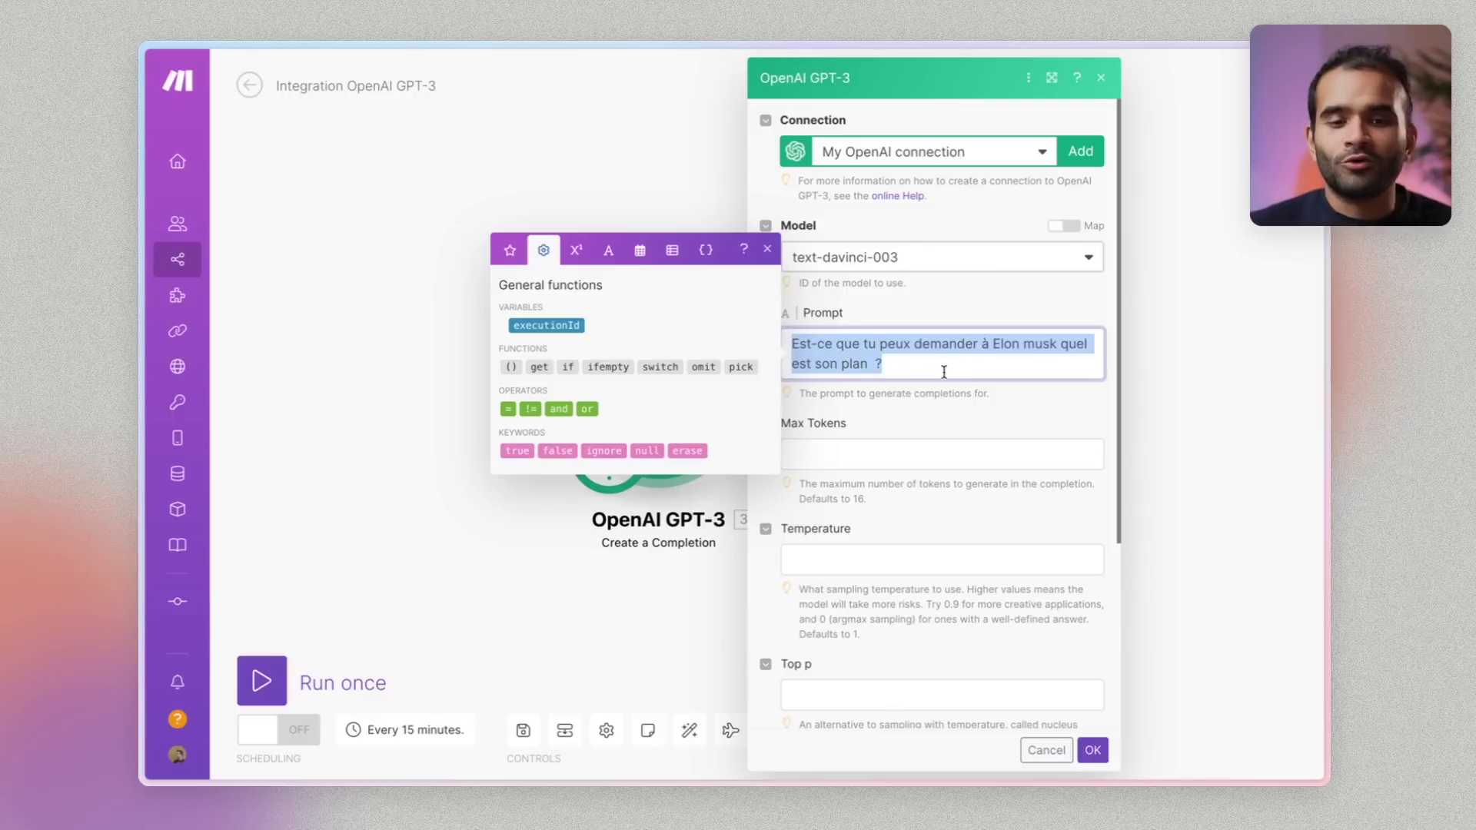
click(966, 365)
key(alt+Tab)
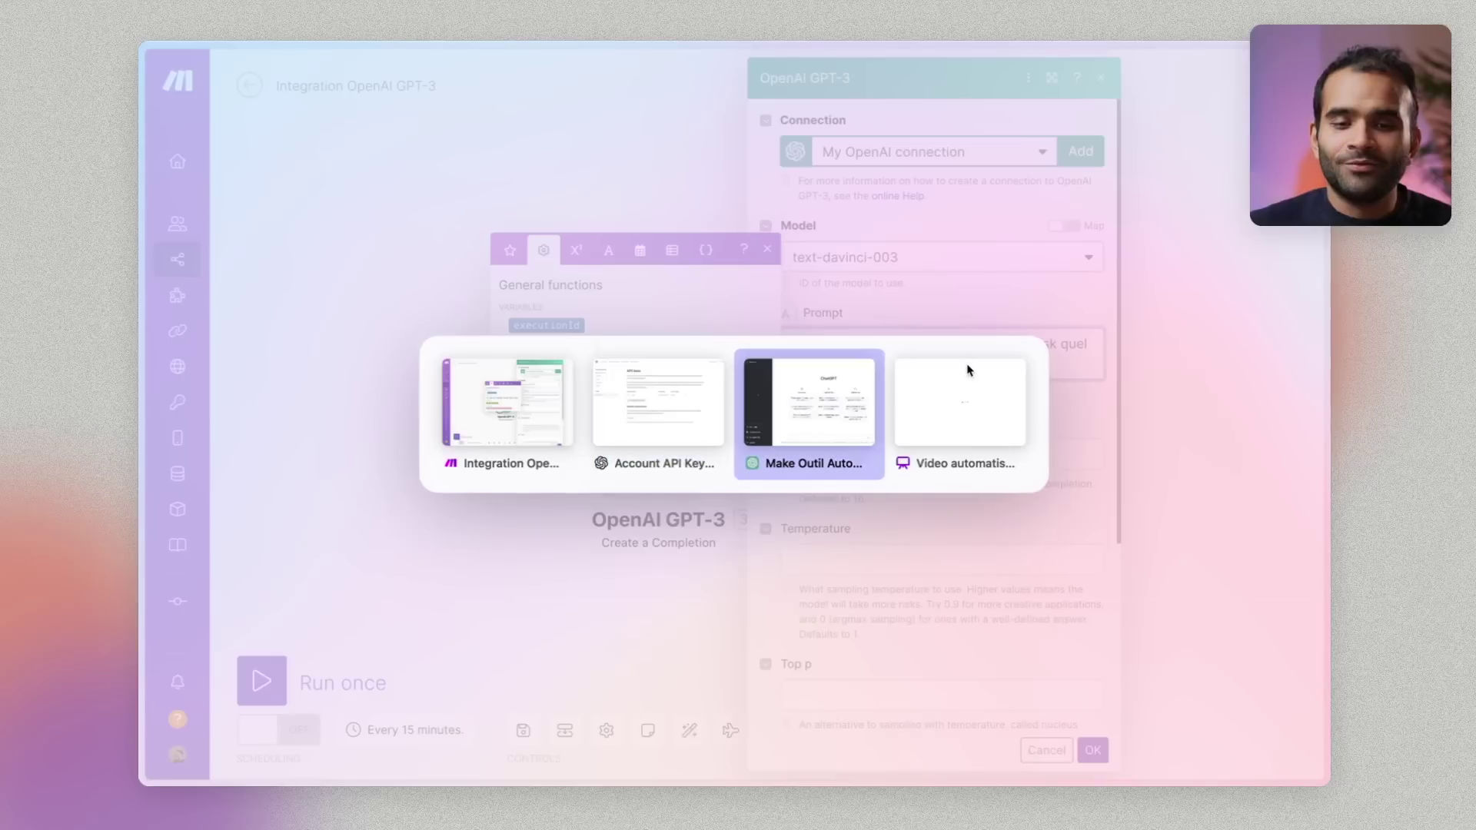
Send the same French Elon Musk question in ChatGPT, then return to the module settings
key(super+v)
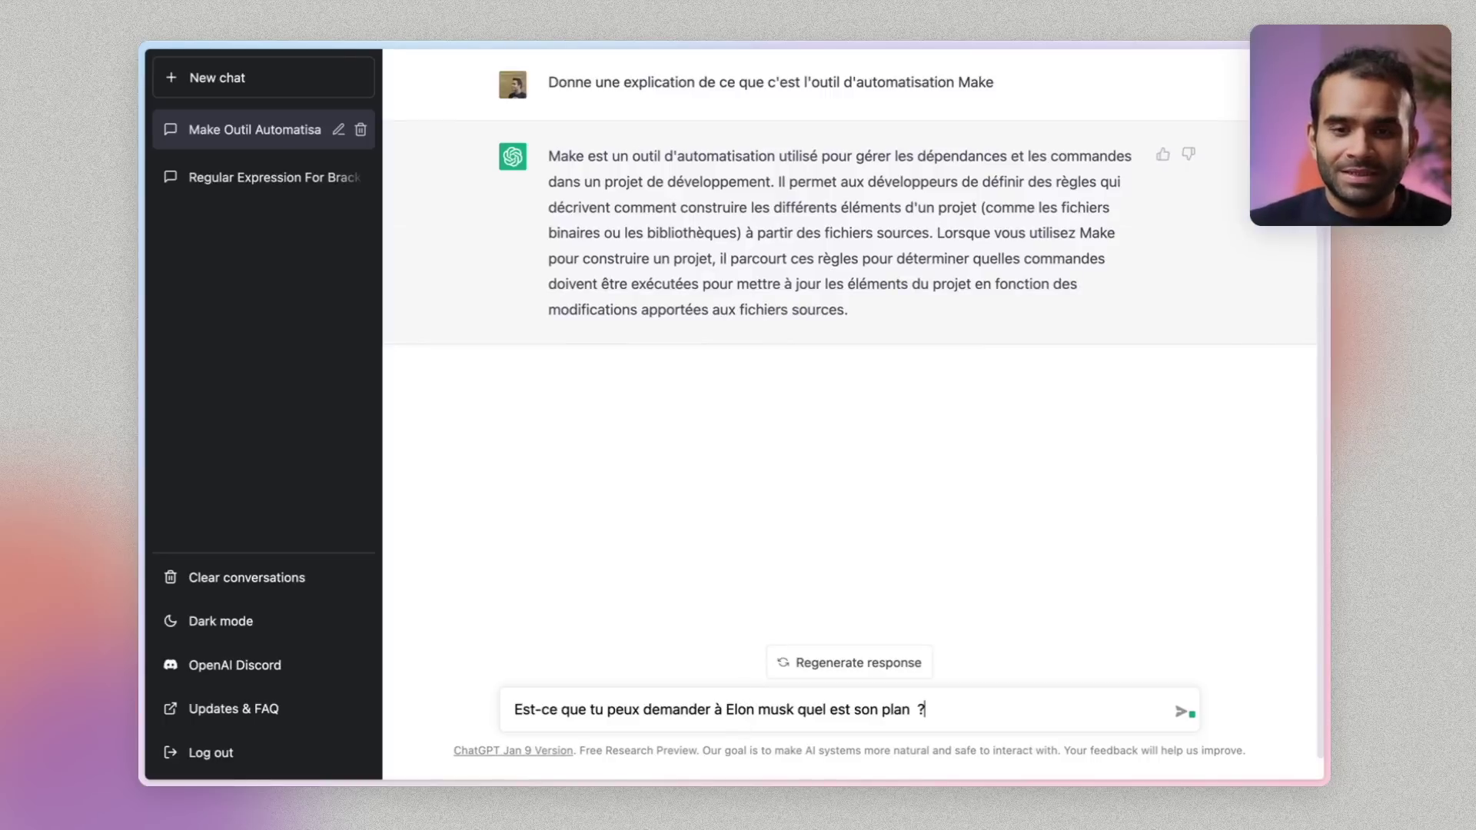
key(Return)
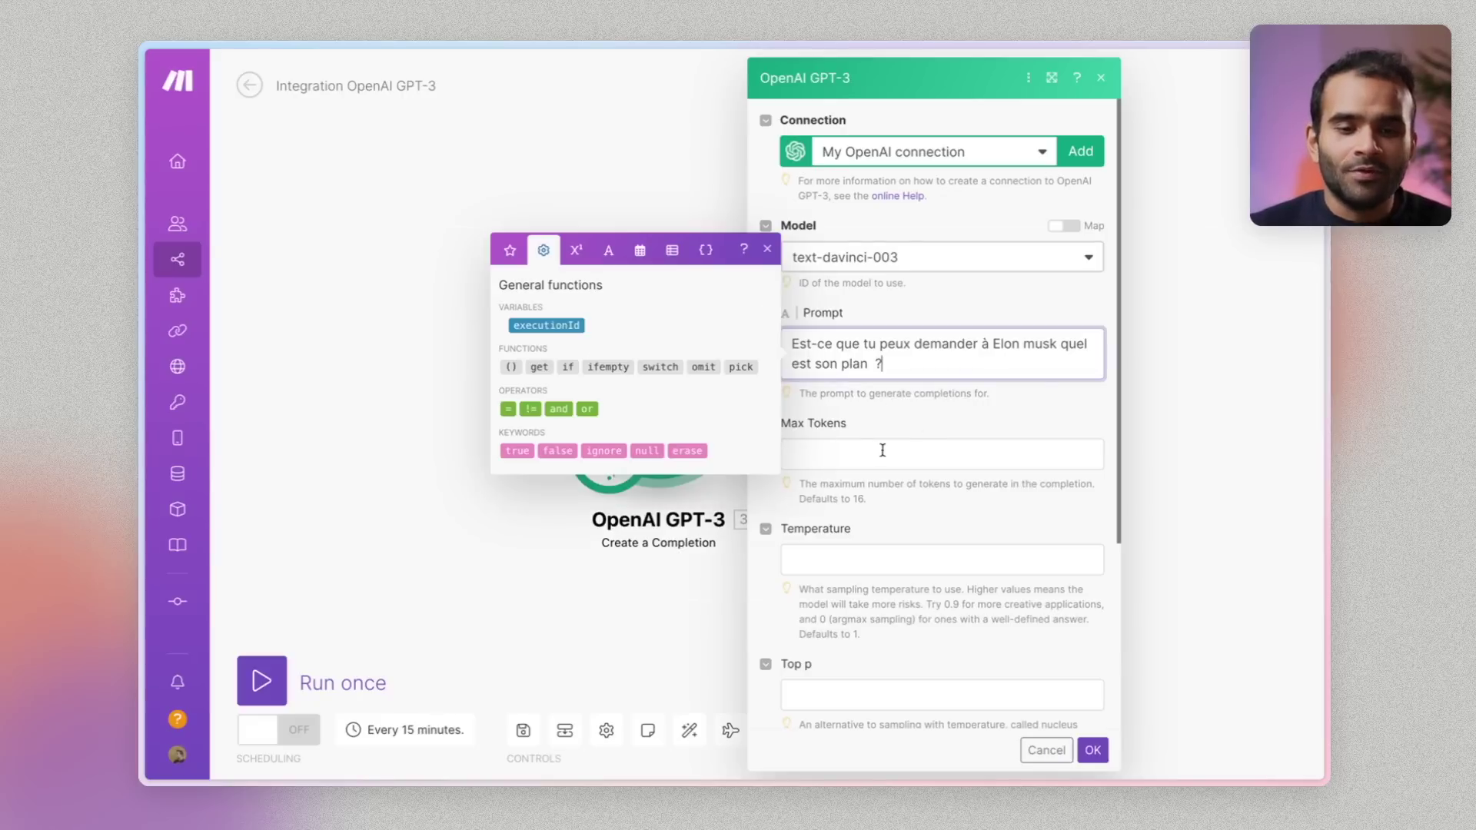
click(833, 426)
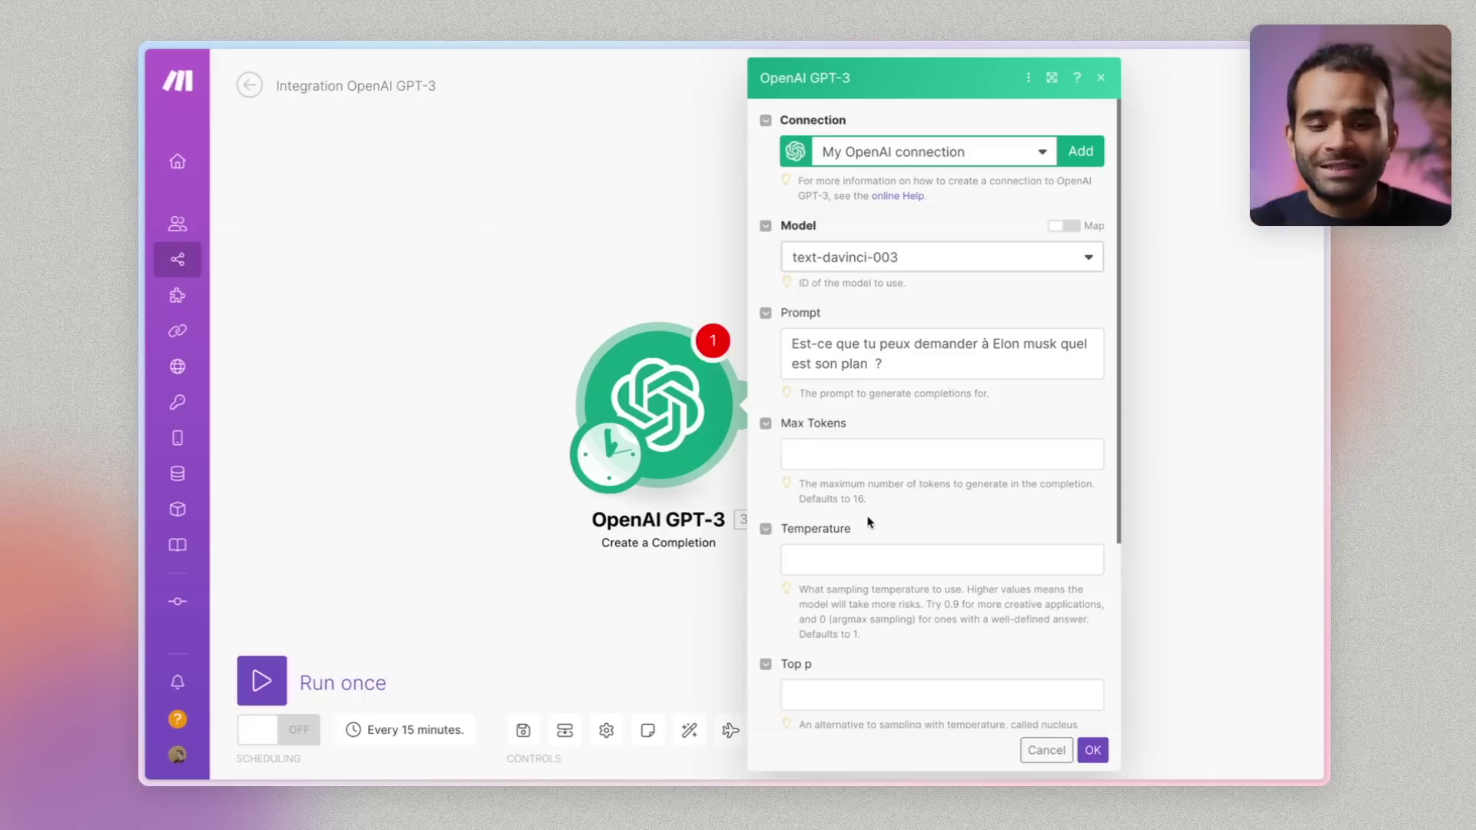
Save the module with the default 16 Max Tokens and run the scenario once
drag(860, 501, 846, 501)
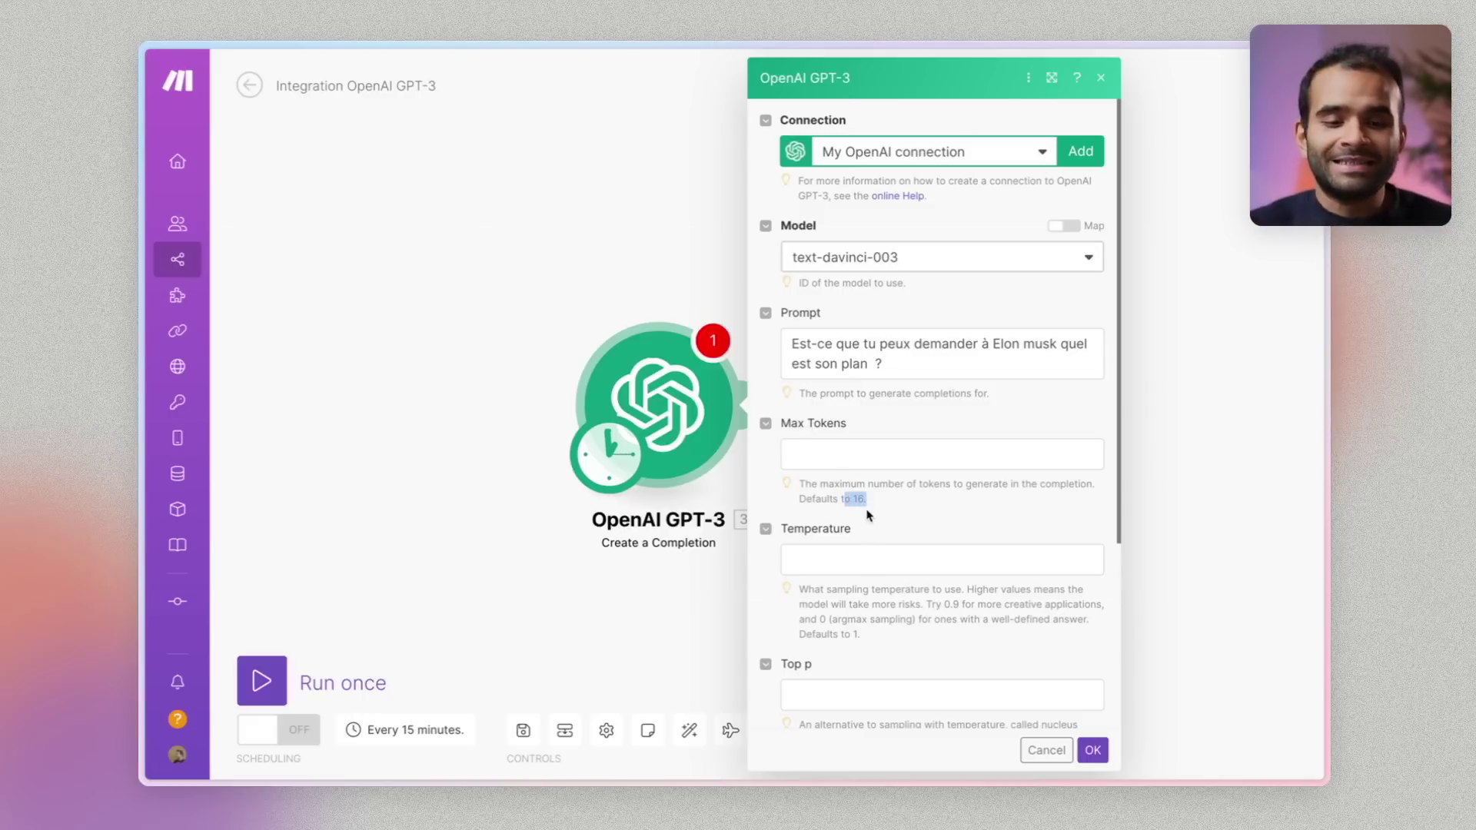
scroll(880, 512, down, 1)
click(1094, 755)
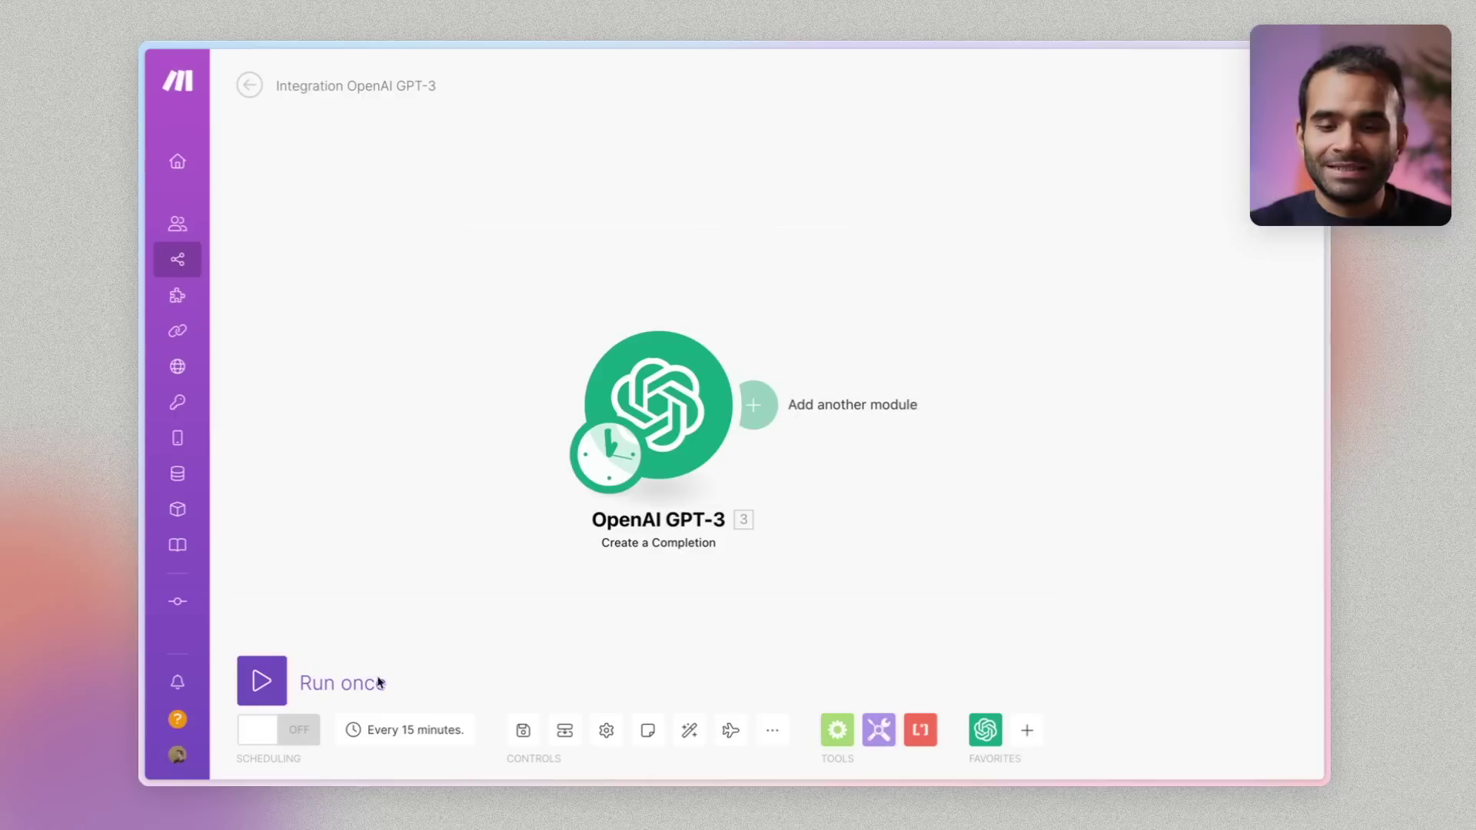
click(331, 686)
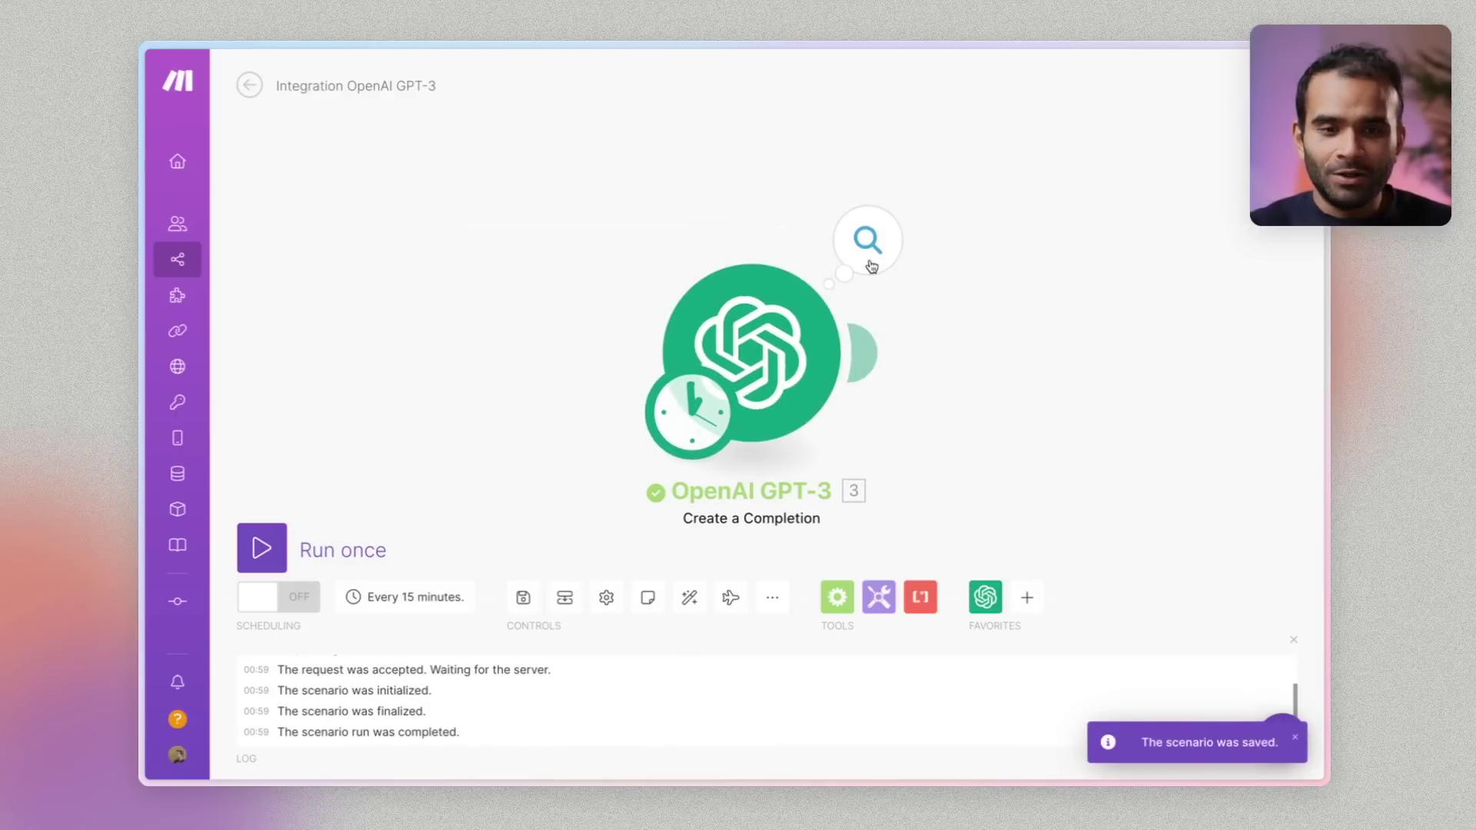
Check Choices > 1 in the output, showing the truncated 'Je suis désolé…' reply, then reopen the module
click(867, 240)
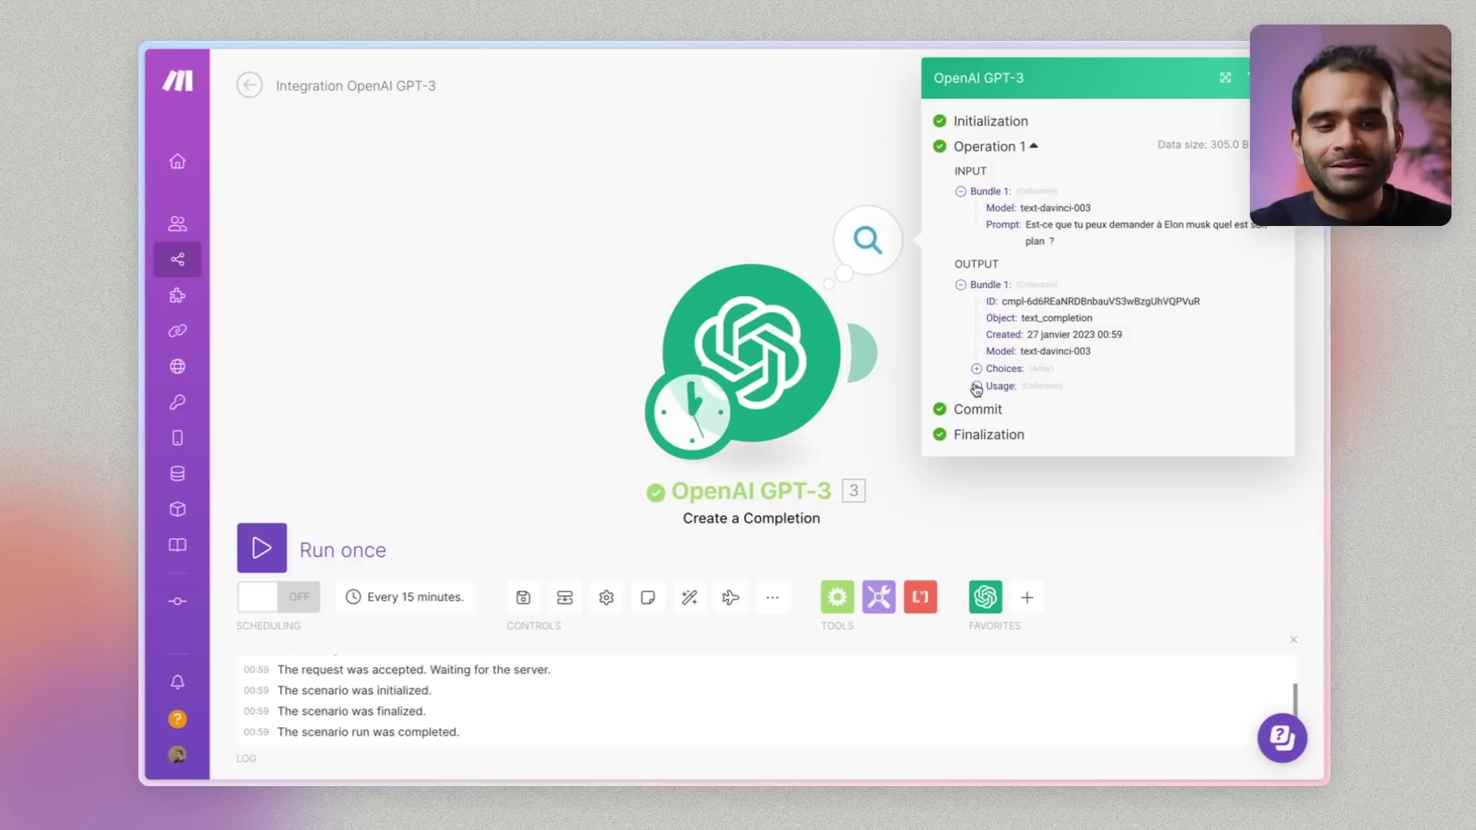
click(977, 369)
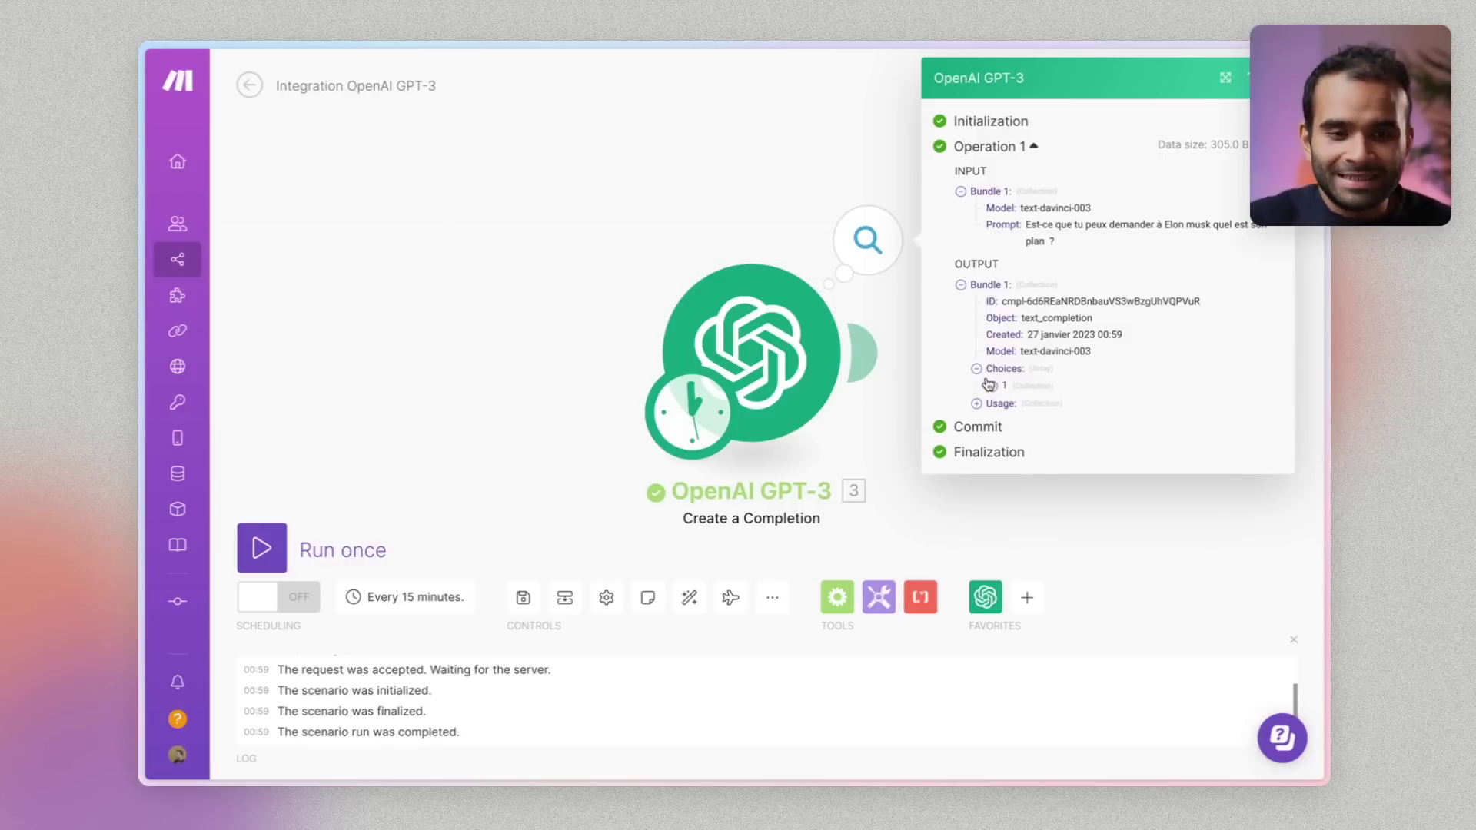
click(992, 386)
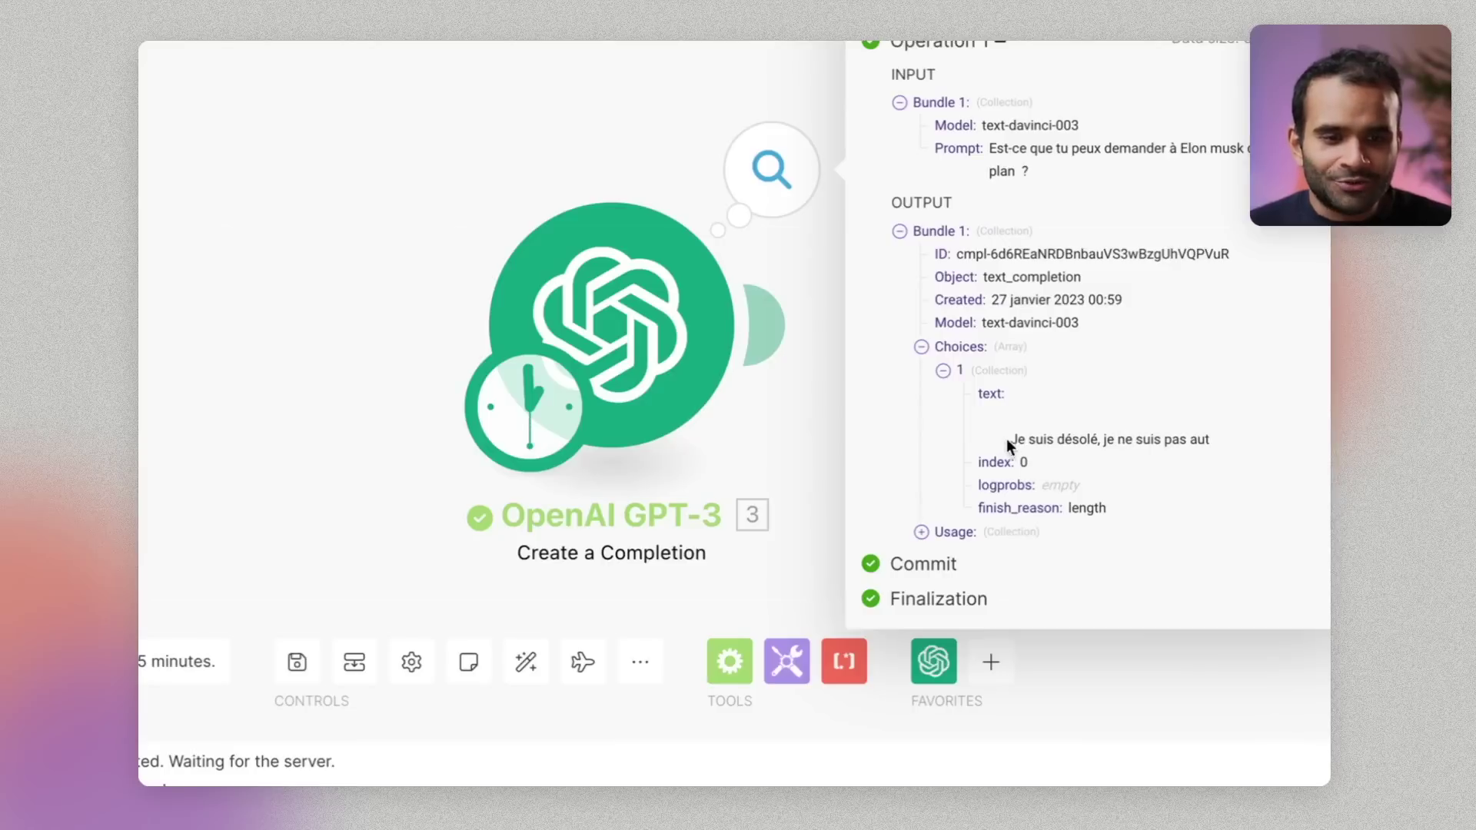
mouse_move(1007, 444)
mouse_down()
mouse_move(1197, 446)
mouse_move(1017, 442)
mouse_up()
click(1208, 442)
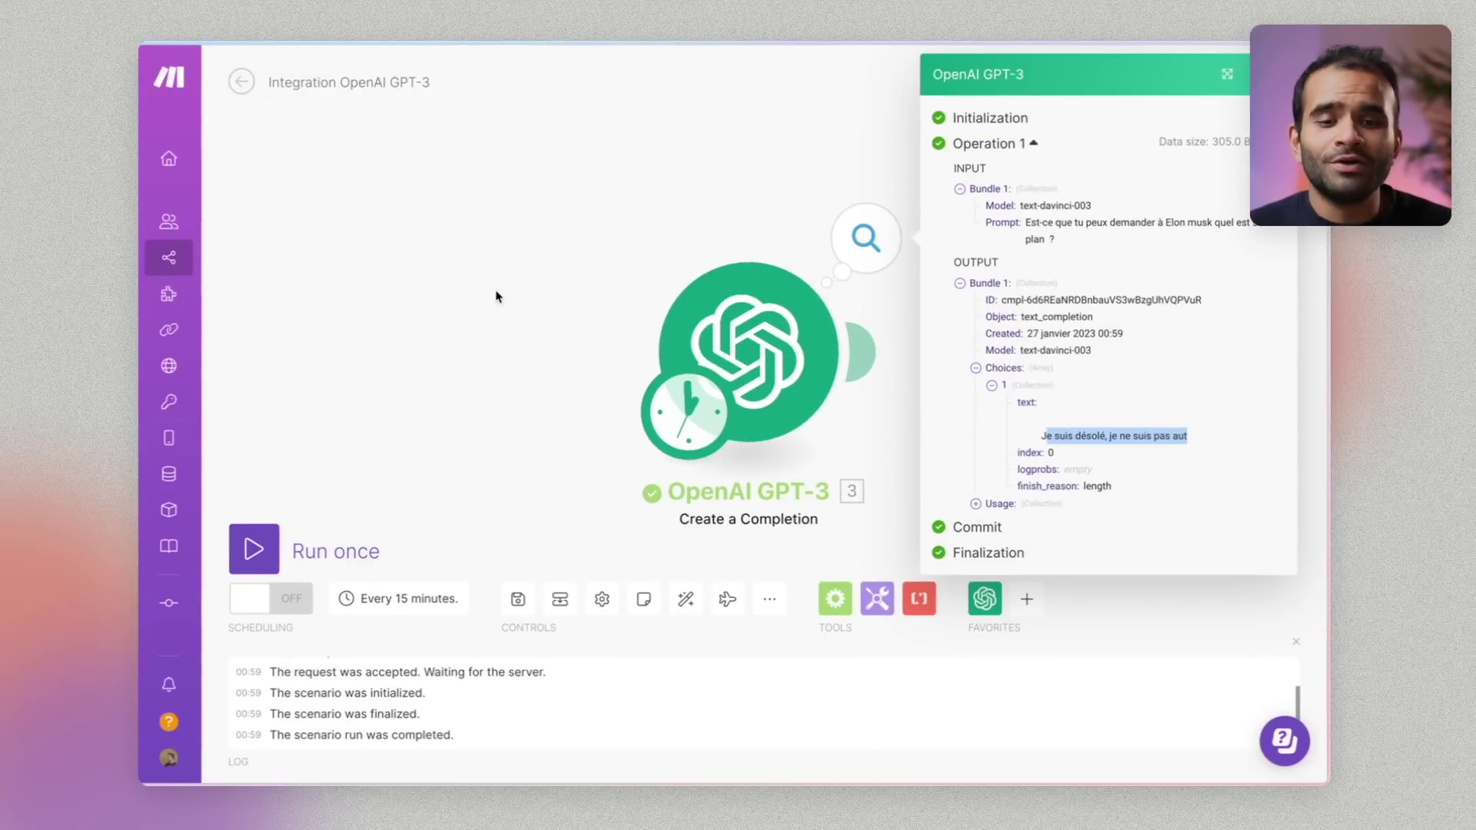
click(742, 357)
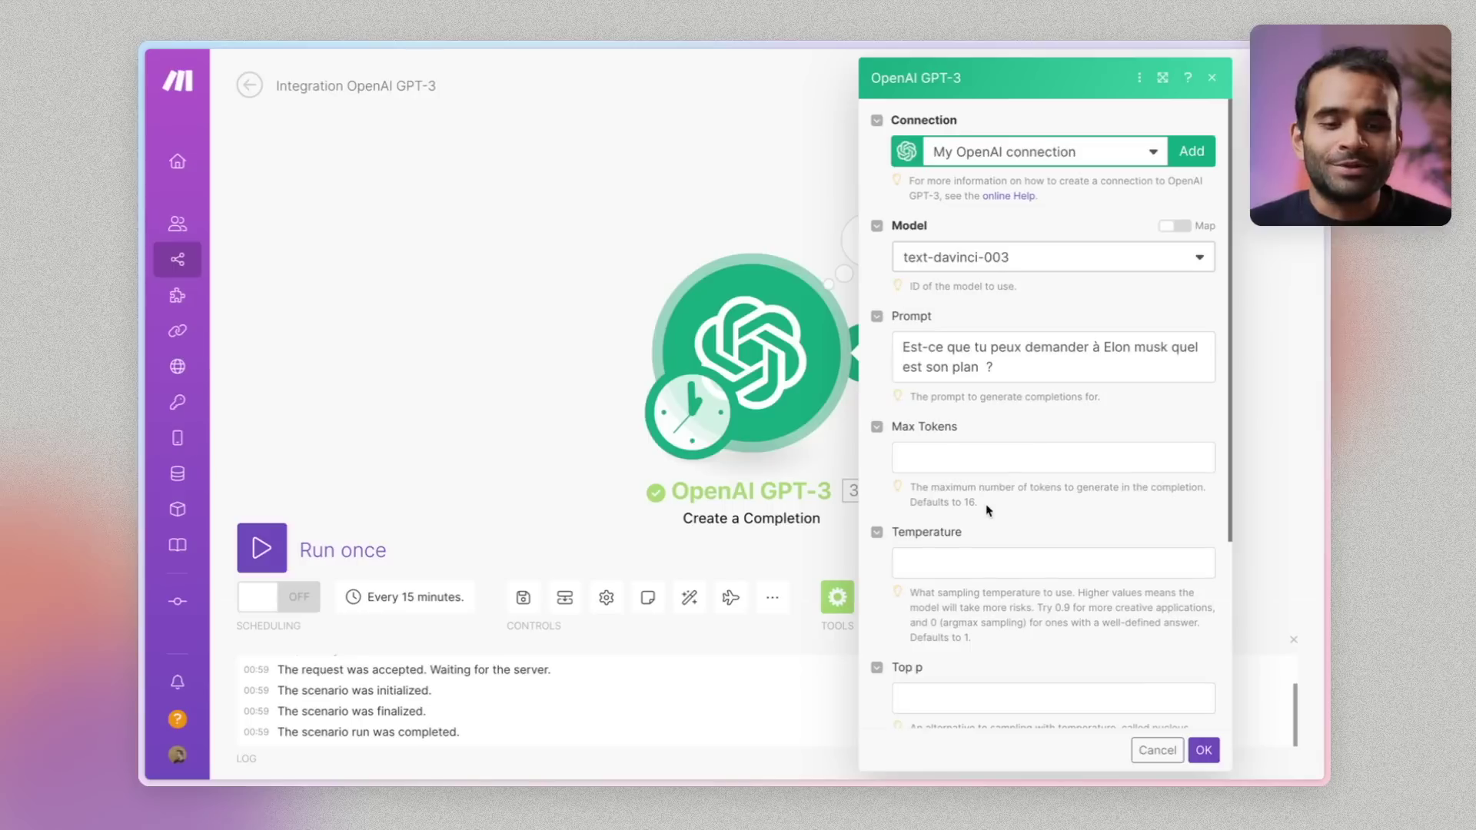
Raise Max Tokens to 350 and set Temperature to 0.9, then save the module
scroll(988, 510, down, 1)
click(1000, 381)
text(250)
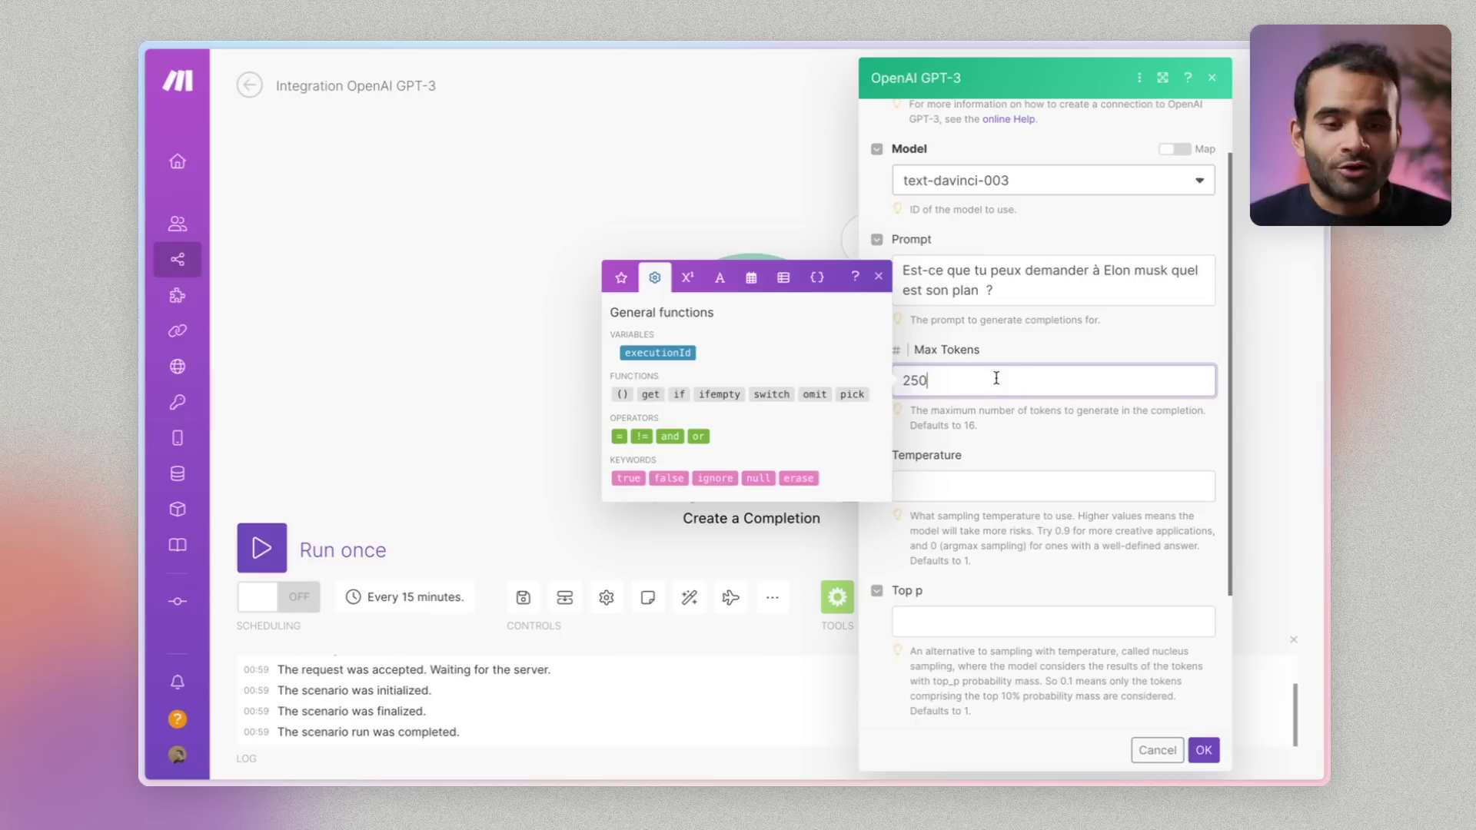
key(BackSpace)
click(998, 466)
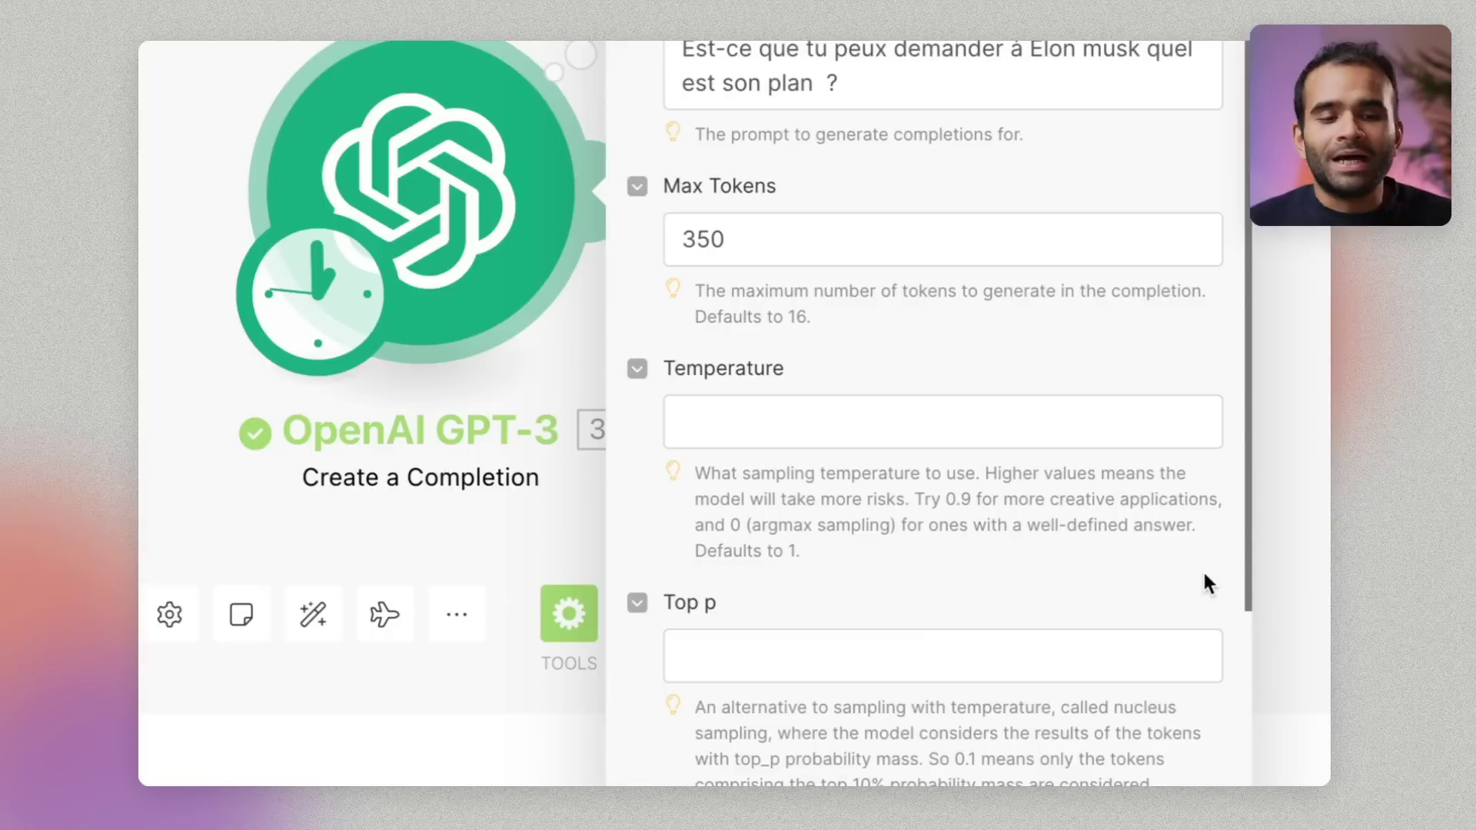
drag(701, 473, 947, 551)
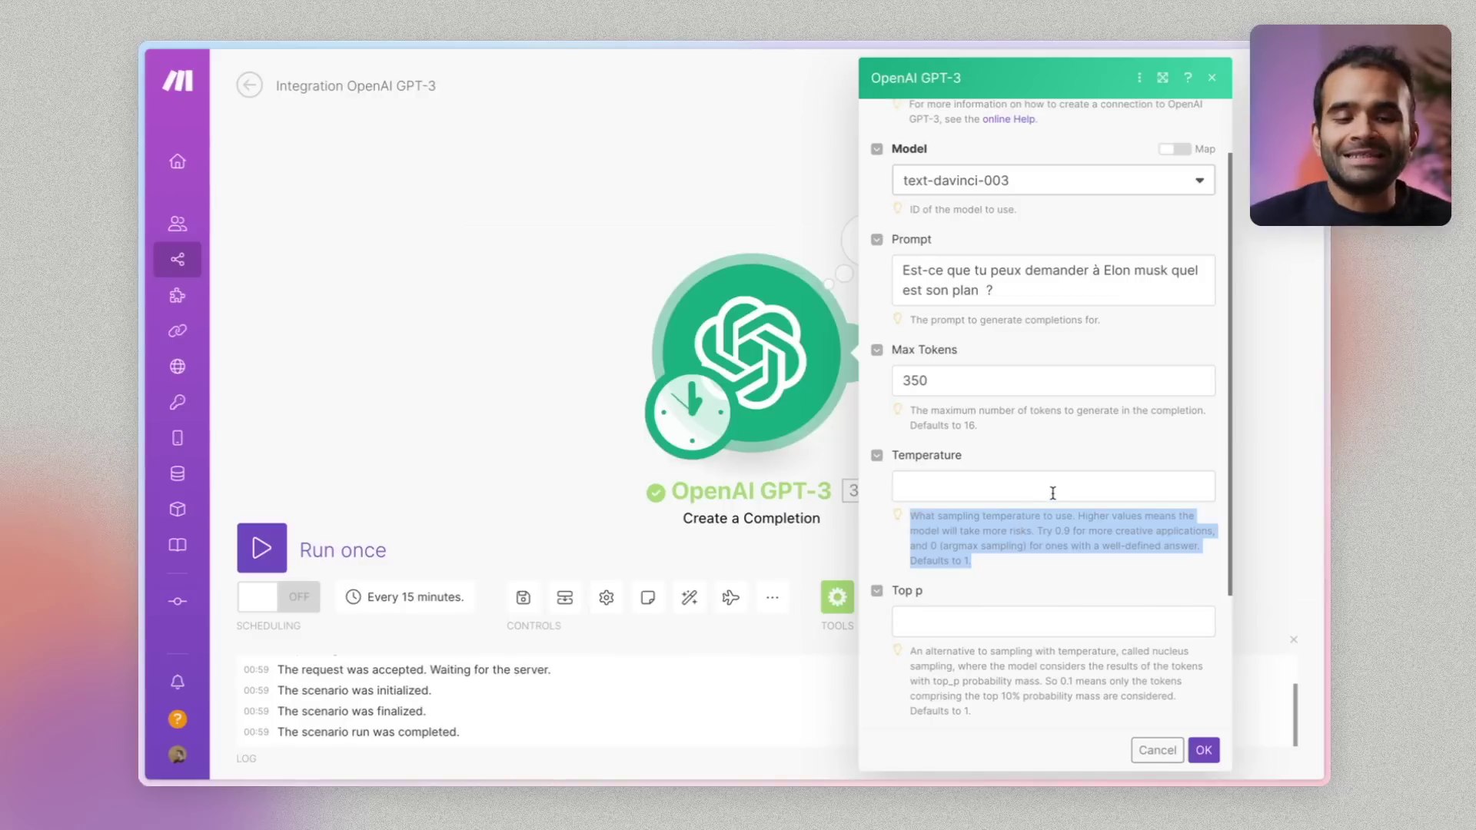
click(1053, 493)
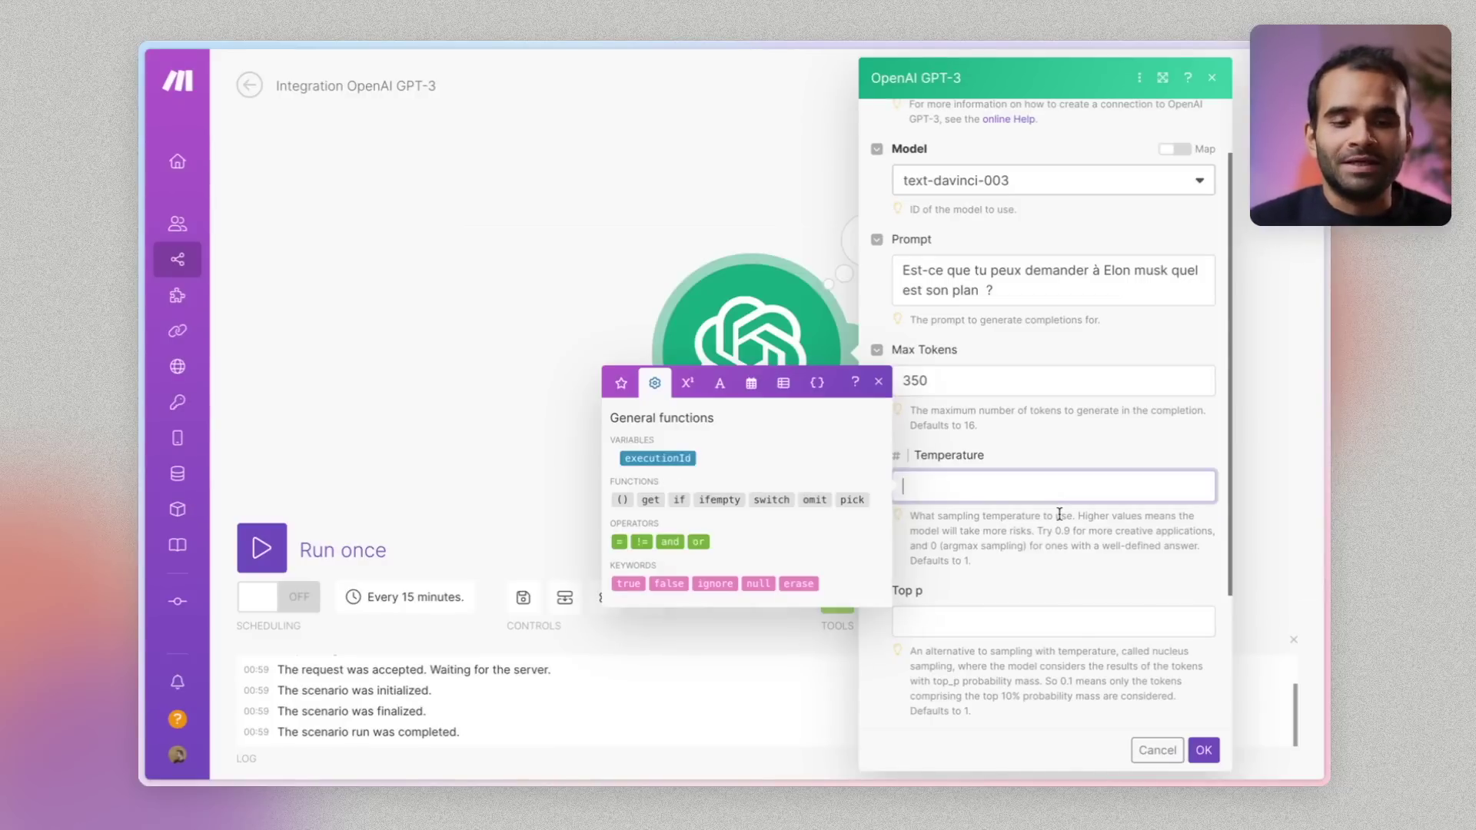
text(0.9)
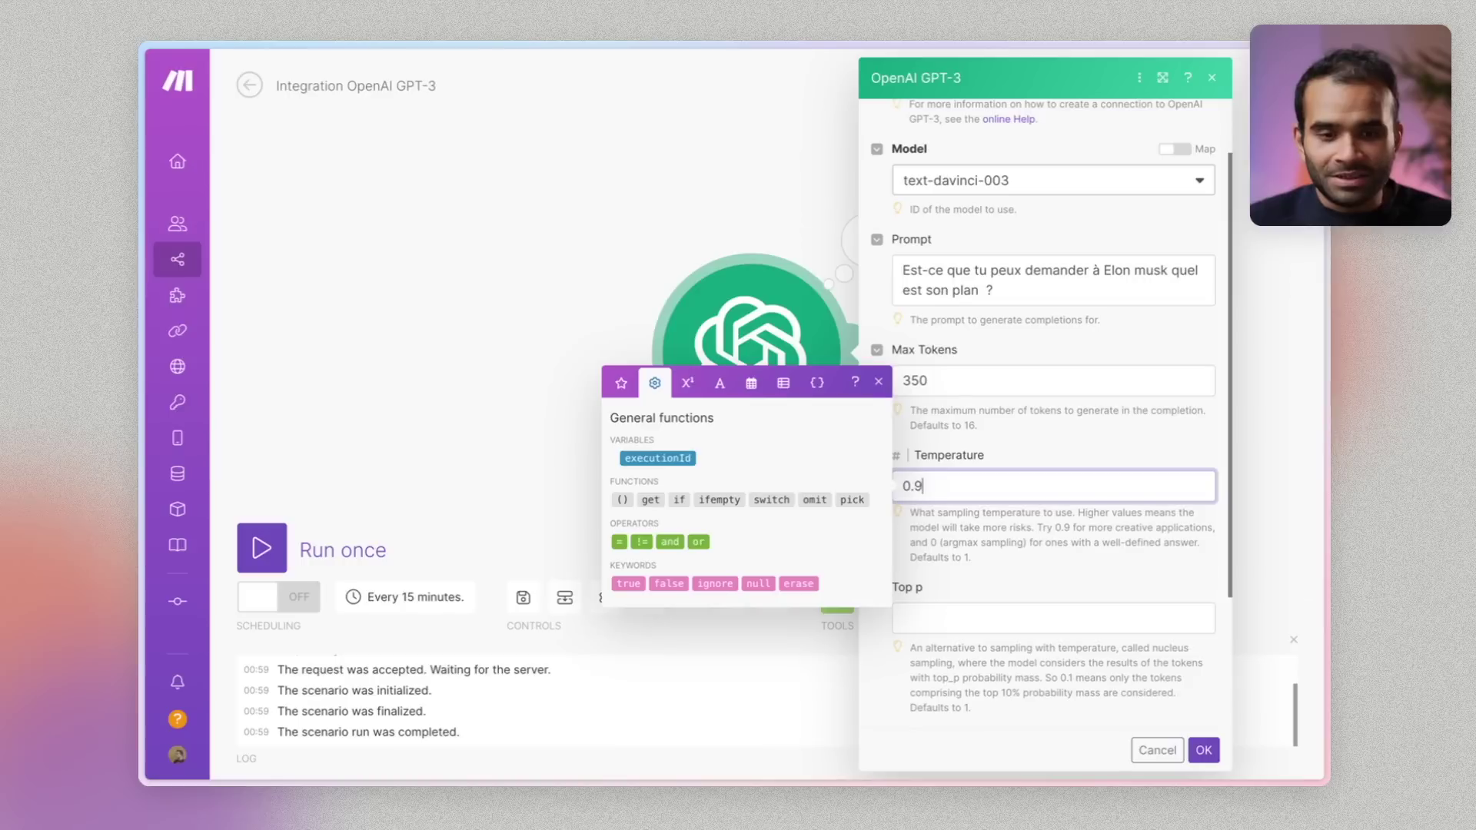
click(1117, 617)
scroll(1118, 617, down, 3)
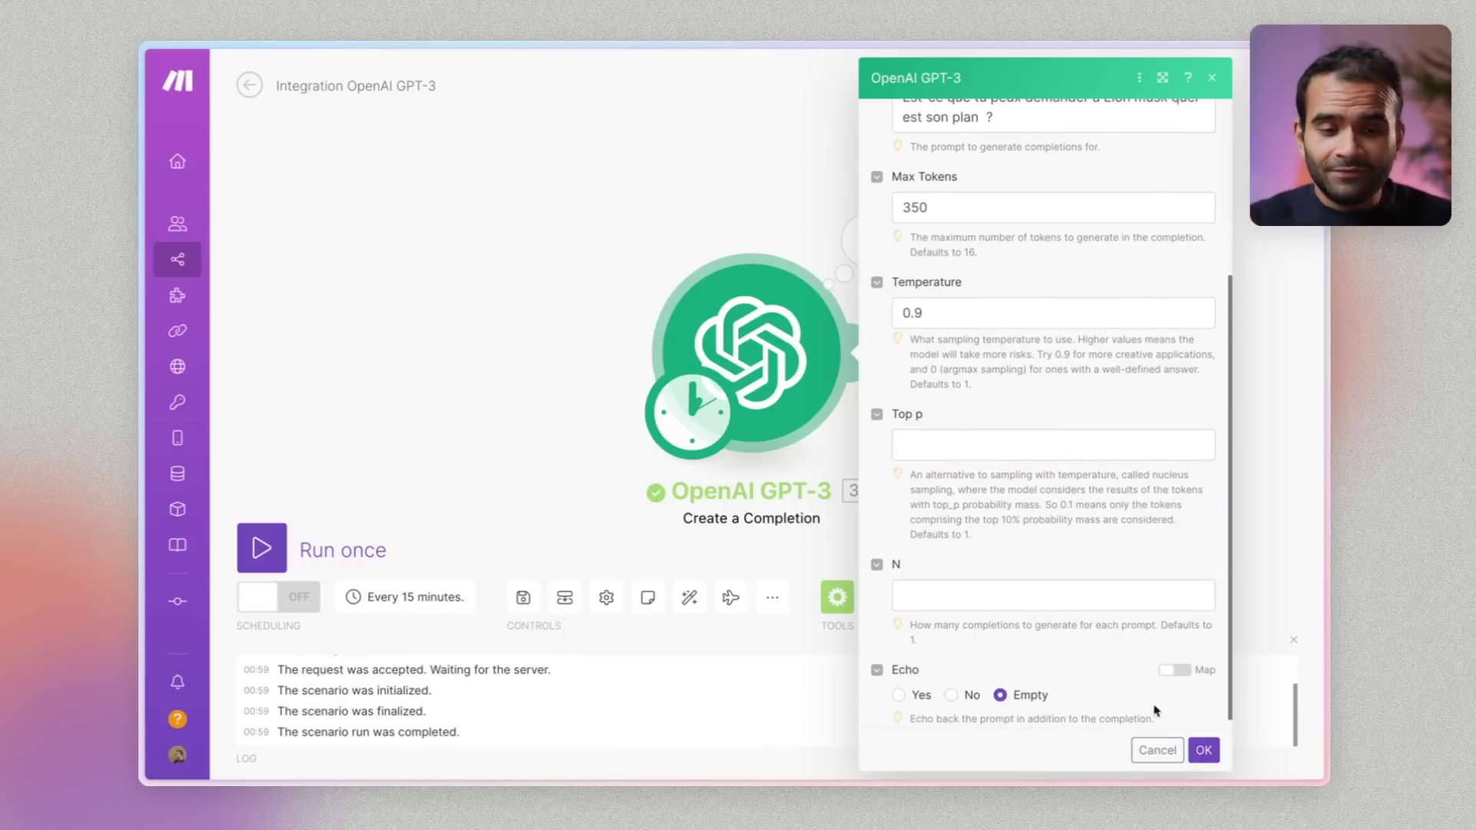
click(1203, 750)
Rerun the scenario and read Choices > 1's full French reply about Elon Musk's plan
click(311, 549)
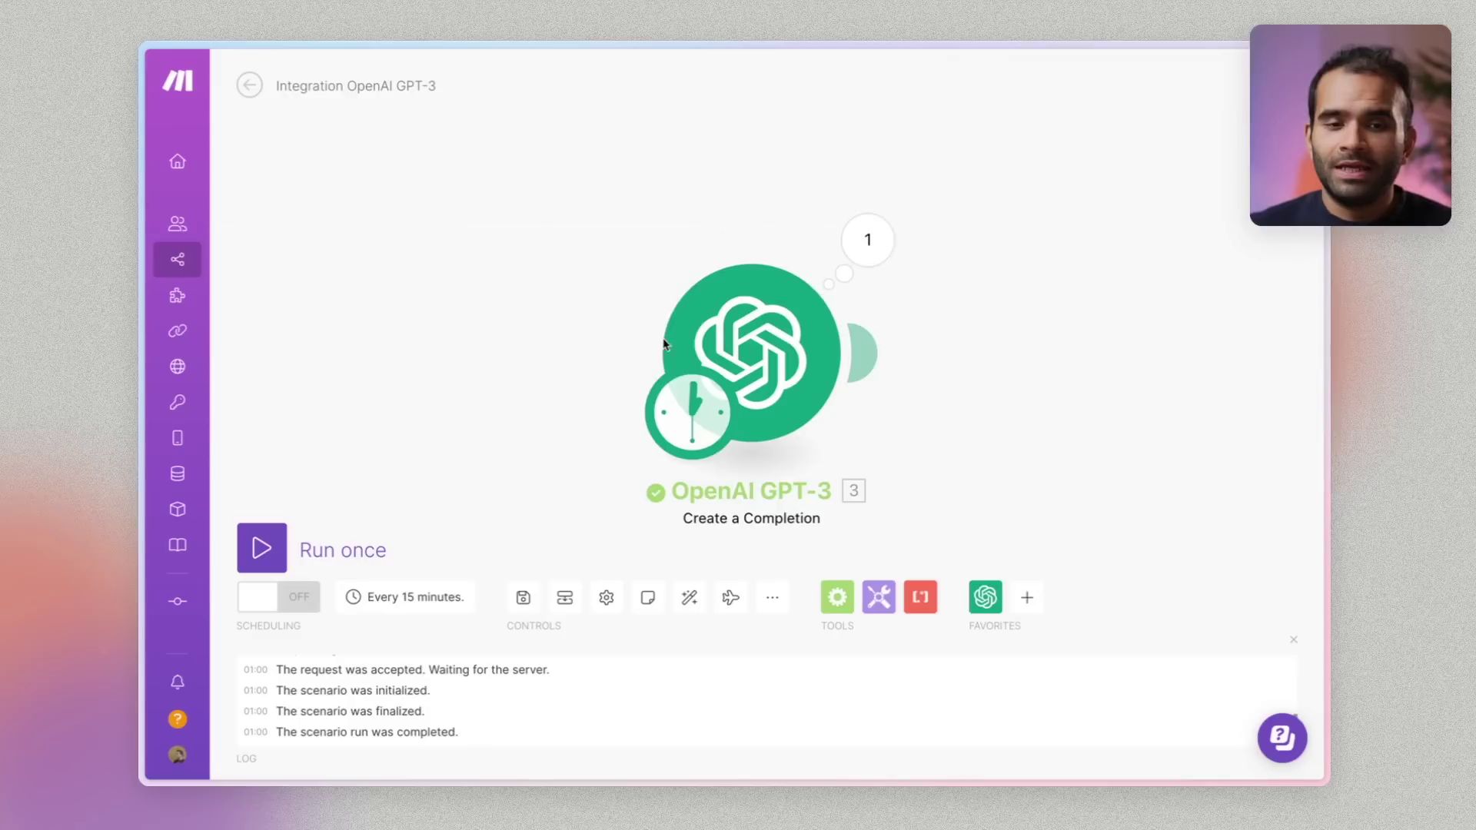
click(868, 254)
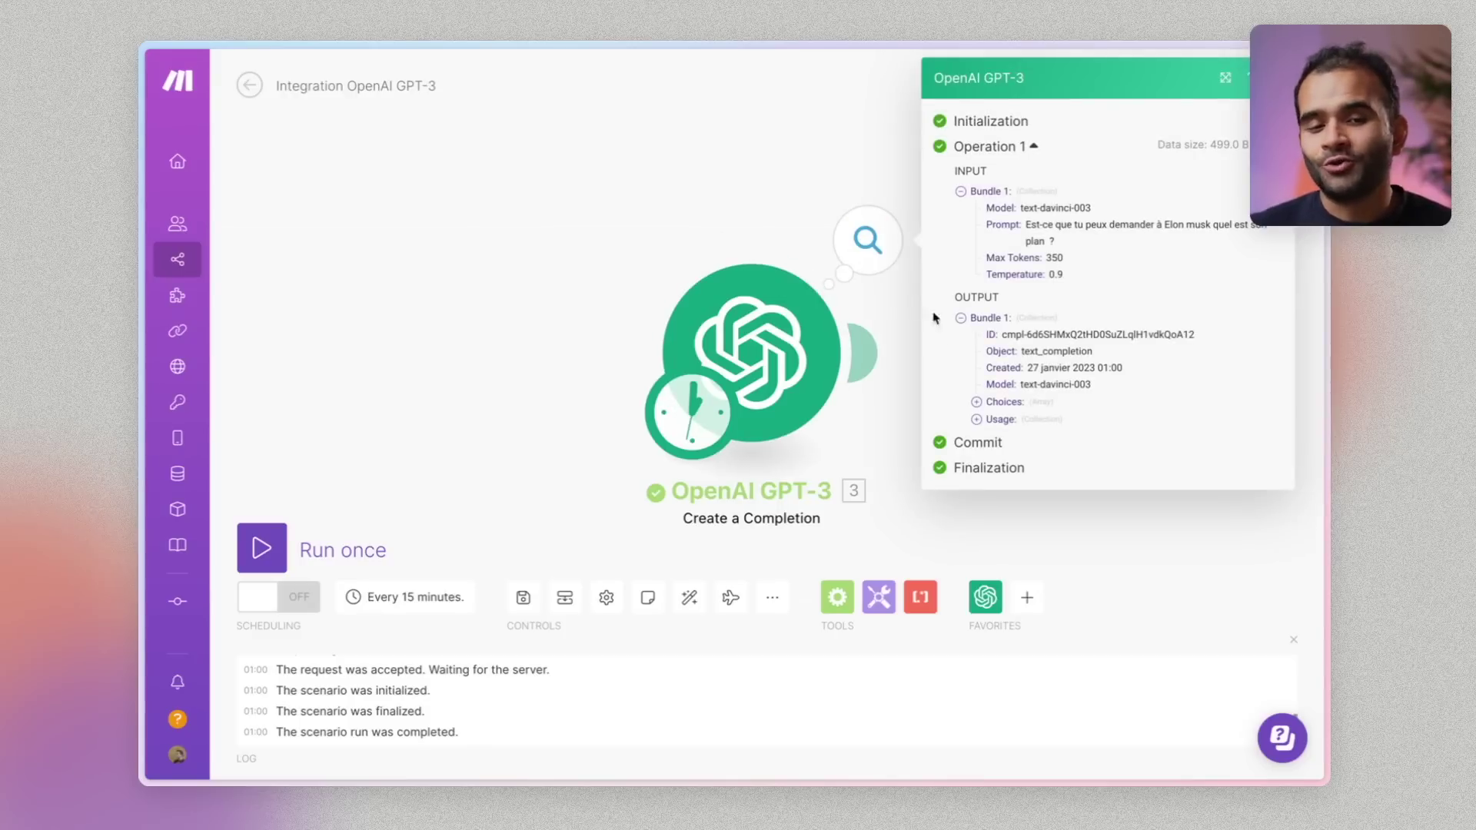
click(976, 402)
click(992, 419)
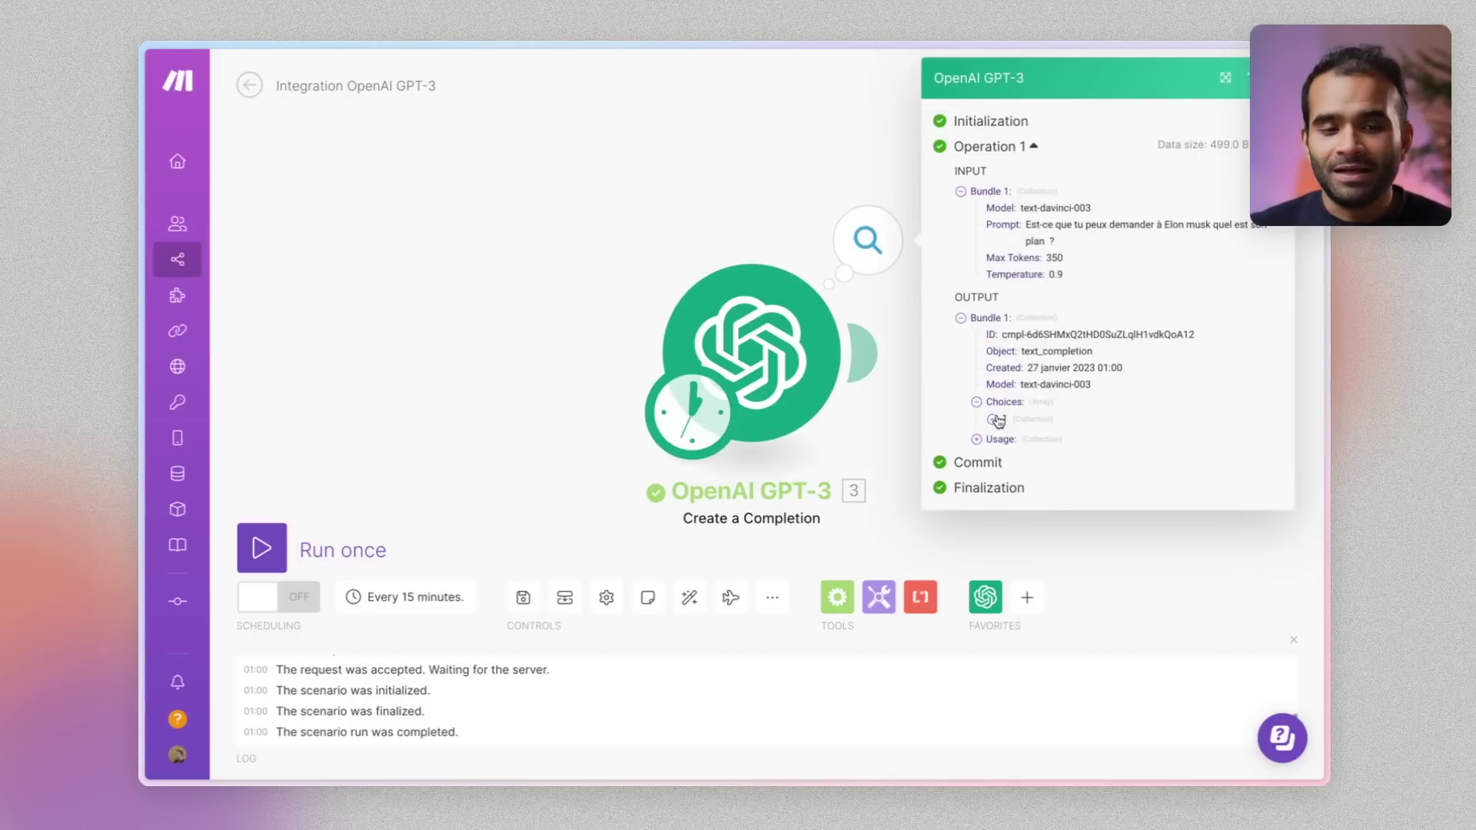
drag(1167, 535, 1065, 469)
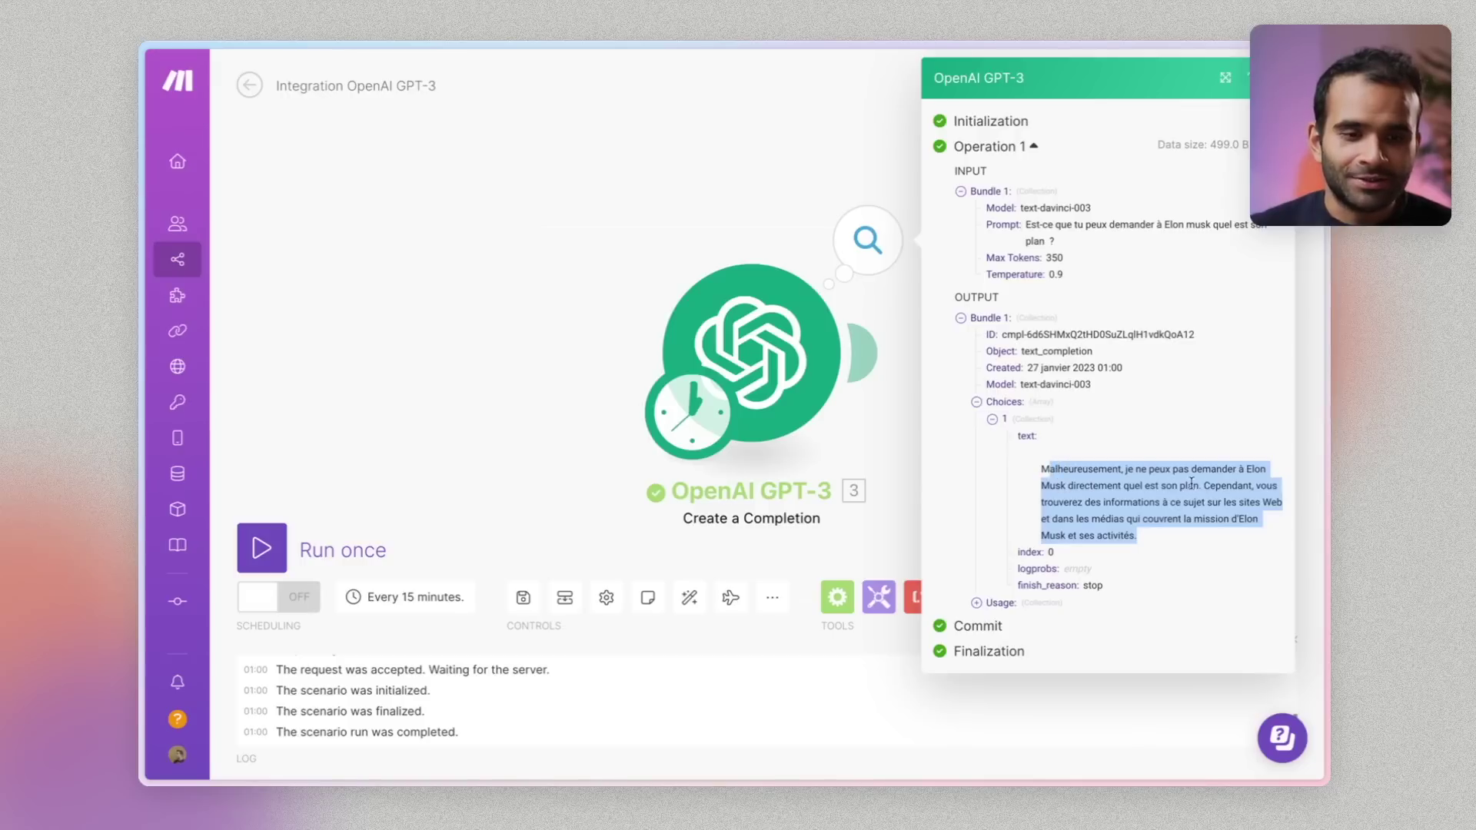
click(1162, 500)
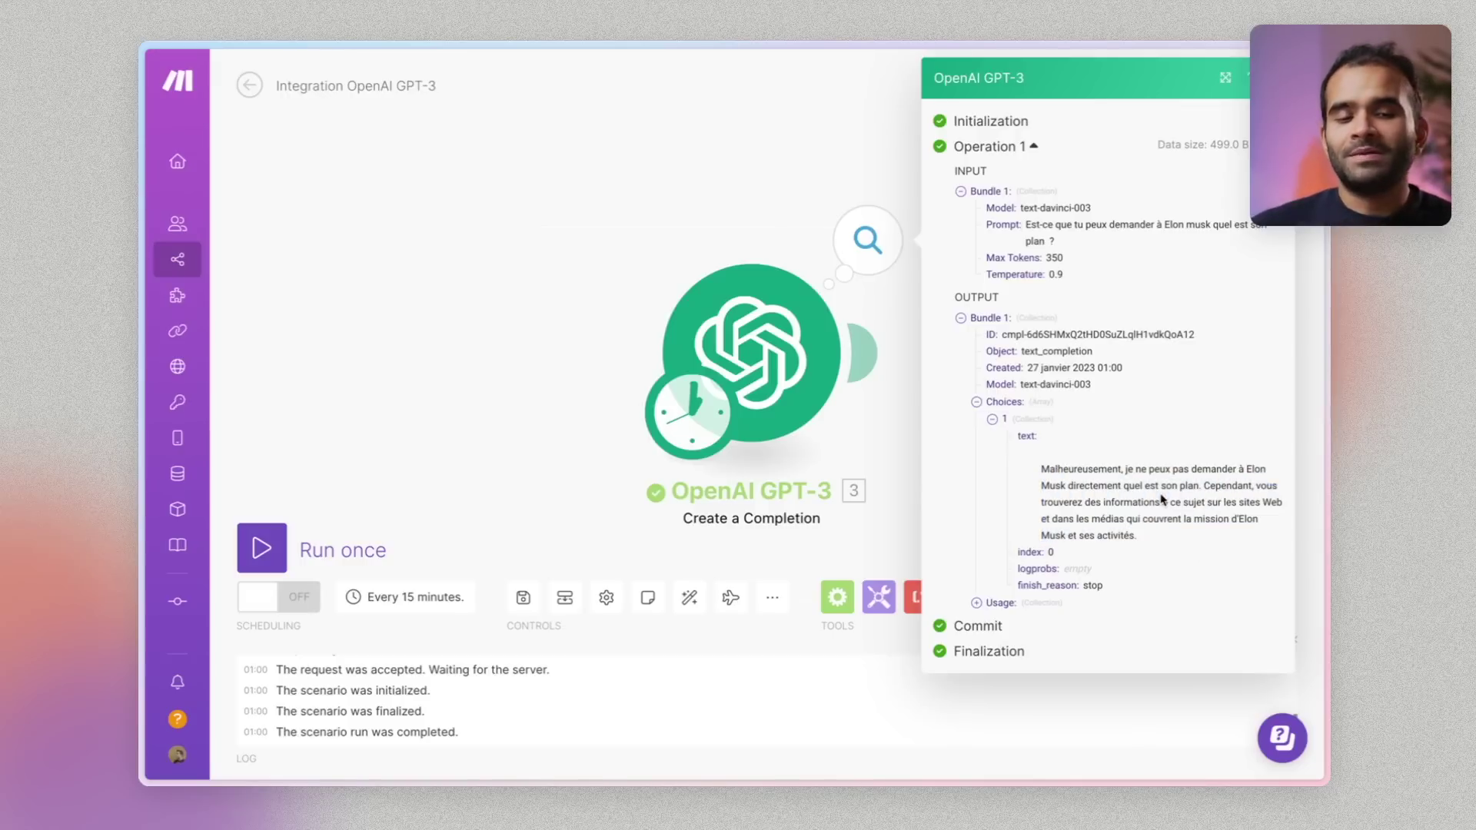
drag(1042, 458, 1151, 547)
click(1152, 547)
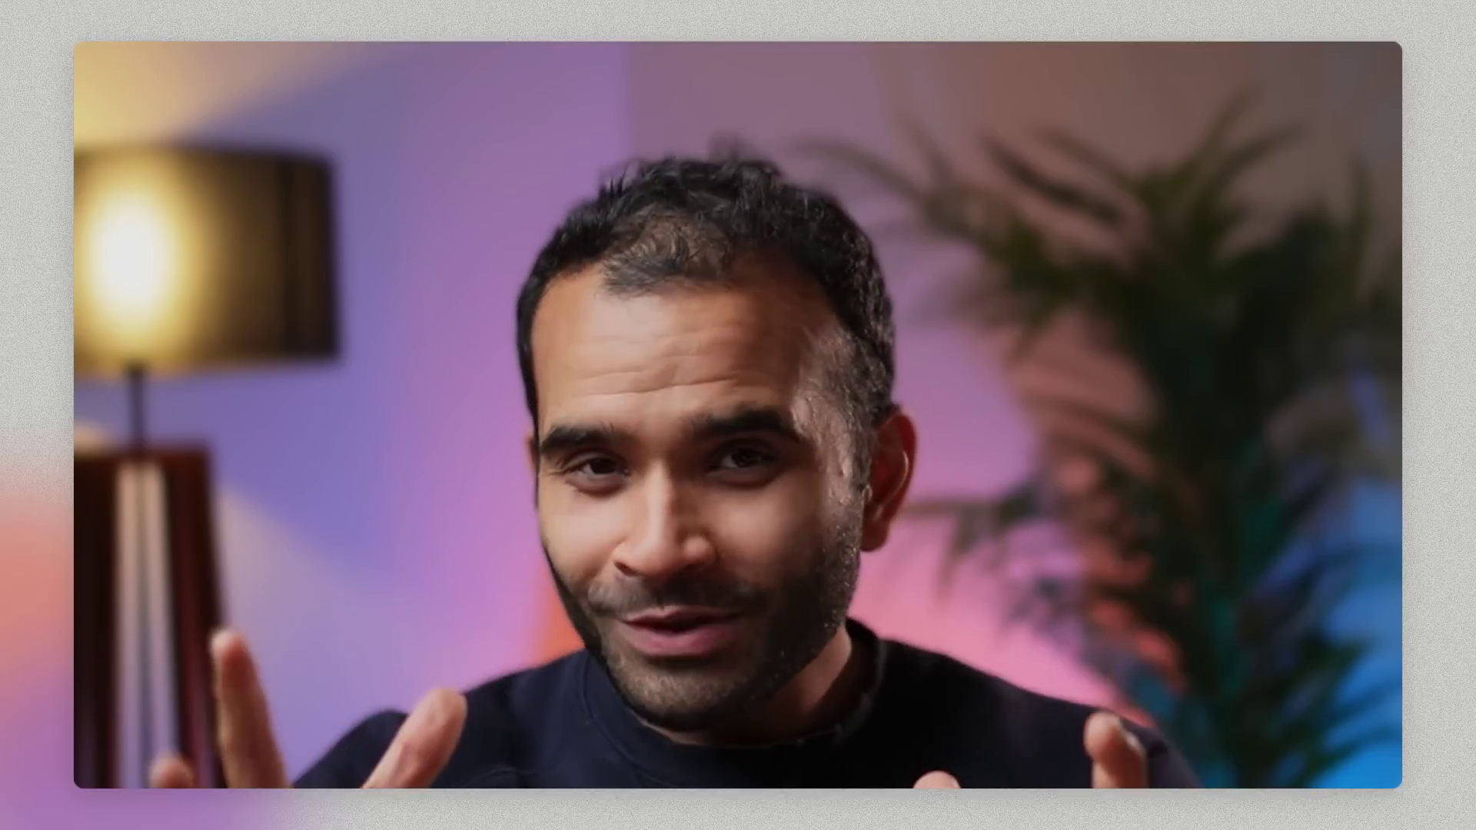